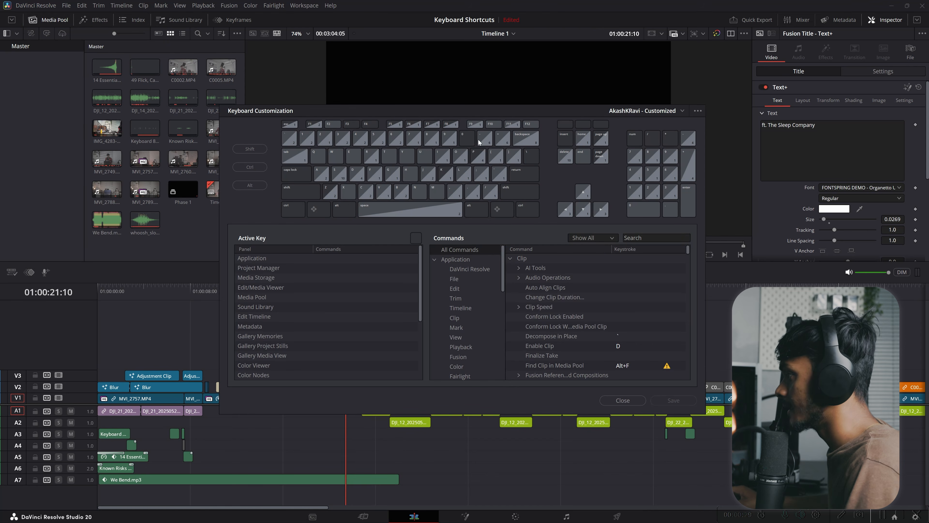
Inspect the commands assigned to the grave accent and Q keys in Keyboard Customization.
mouse_move(474, 107)
left_mouse_down()
mouse_move(477, 177)
mouse_move(473, 98)
left_mouse_up()
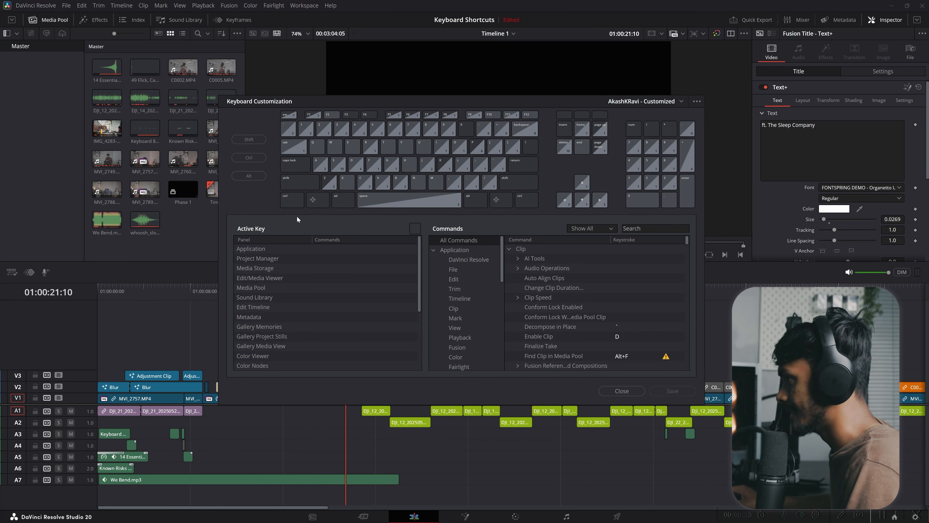
left_click(289, 128)
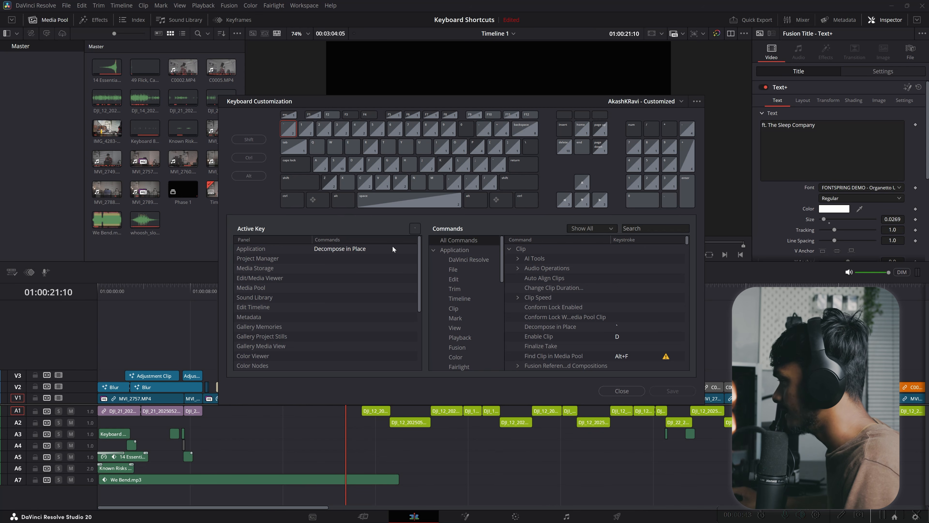
left_click(316, 148)
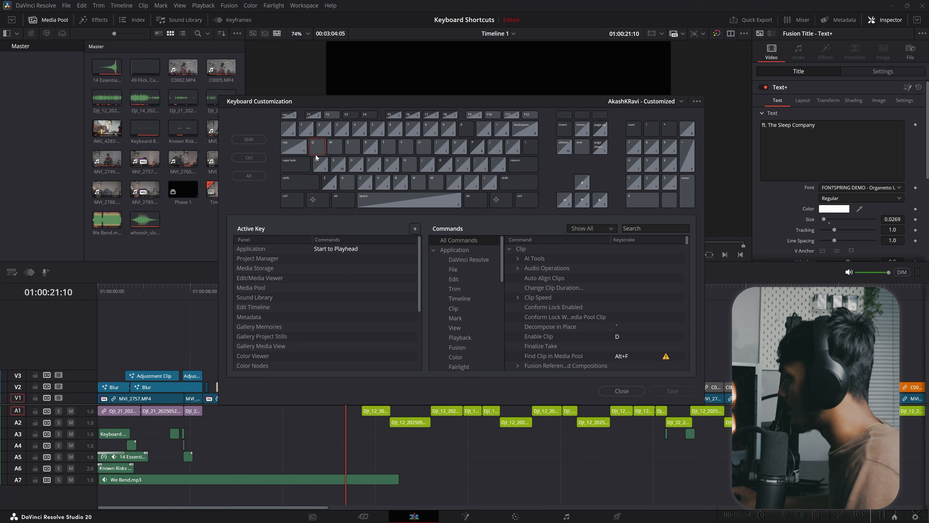
Find the Cut command under Cut Timeline, try assigning Q as its keystroke, and discard the changes.
left_click(657, 229)
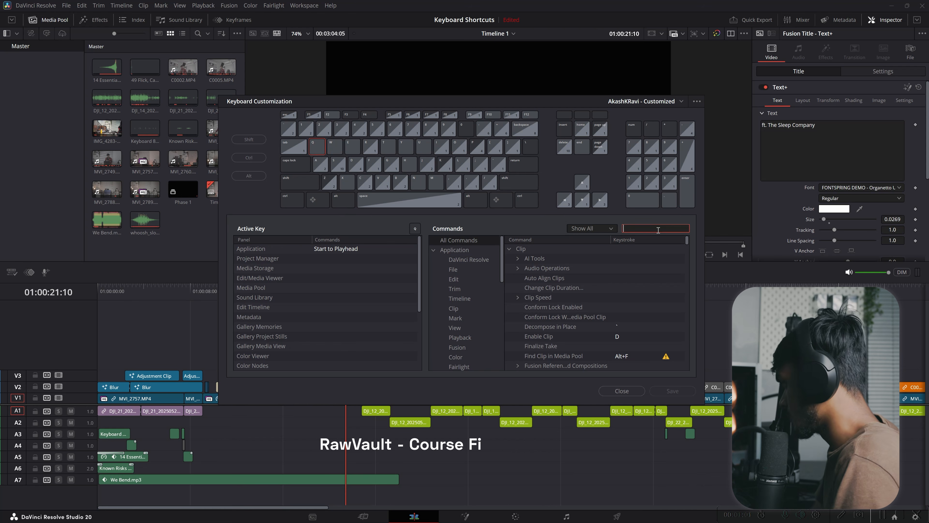
type("cut")
left_click(622, 297)
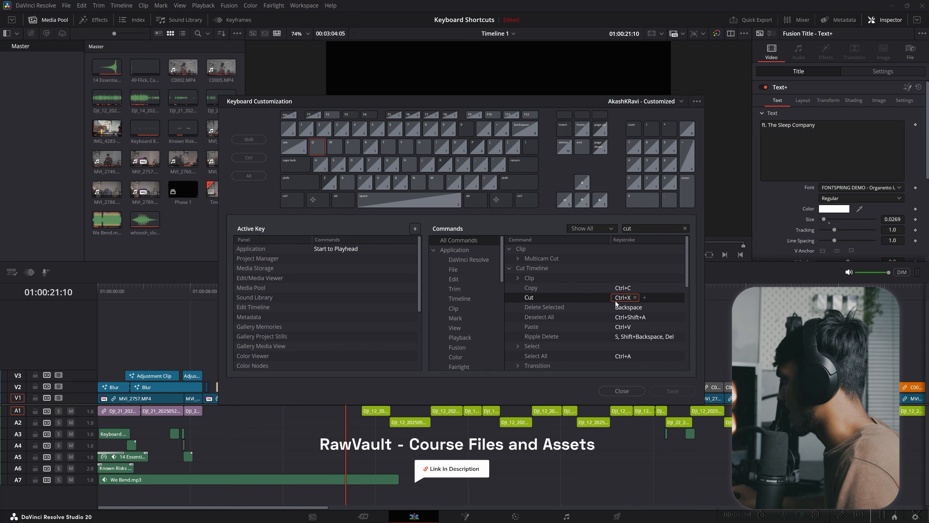
left_click(635, 297)
key("q")
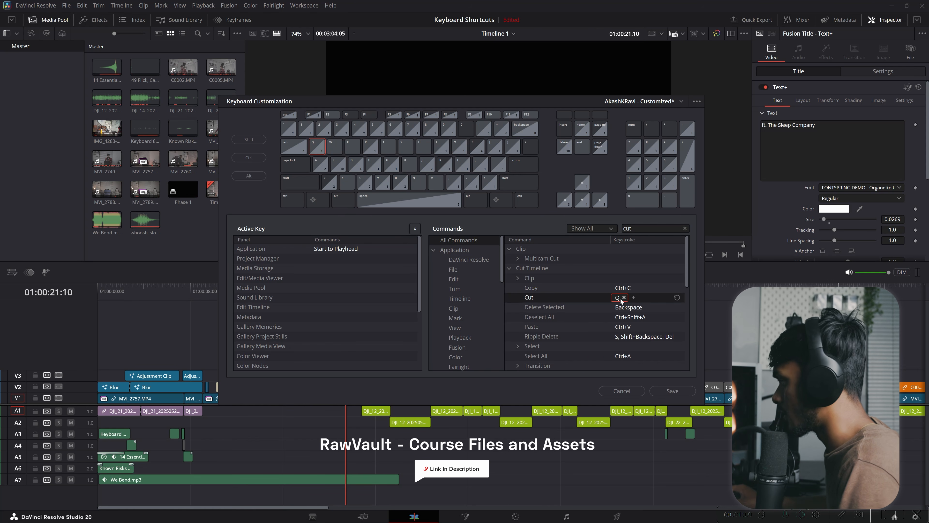
left_click(623, 297)
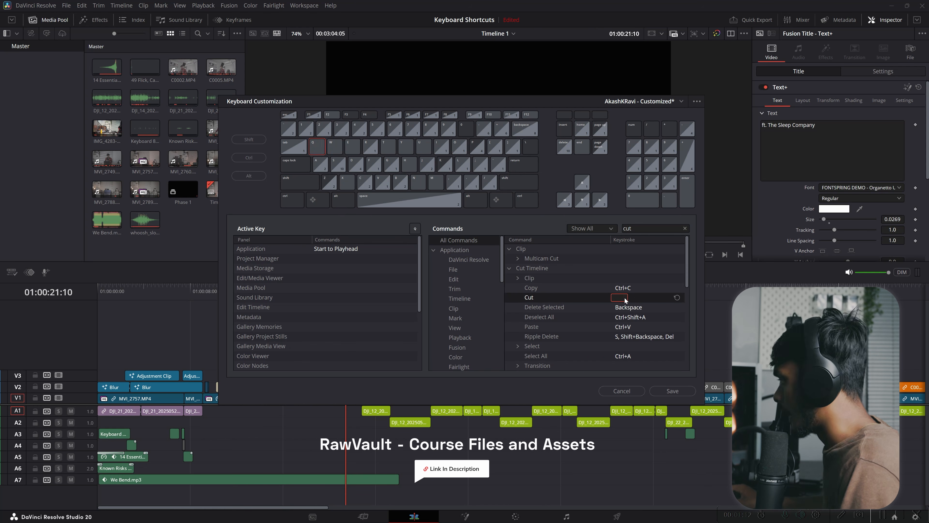
left_click(642, 392)
left_click(537, 290)
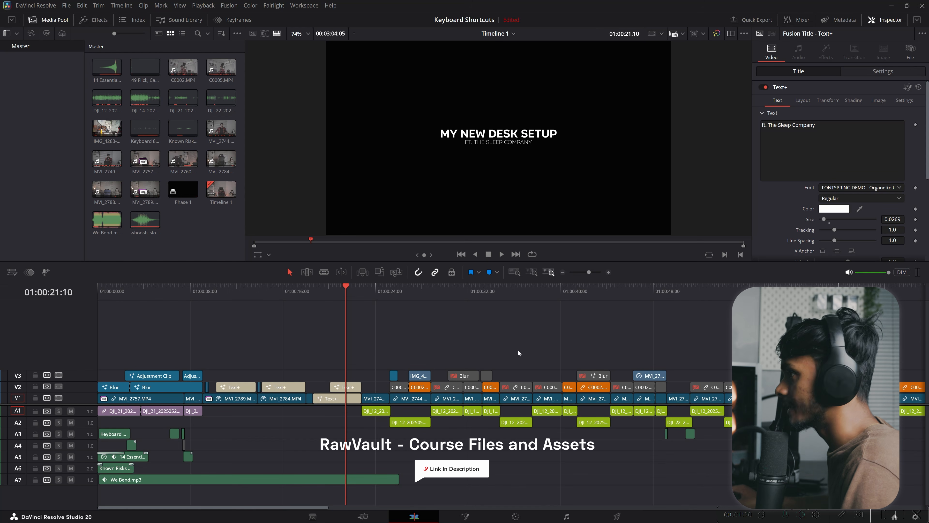
Open Keyboard Customization and switch the shortcut preset to DaVinci Resolve.
left_click(36, 5)
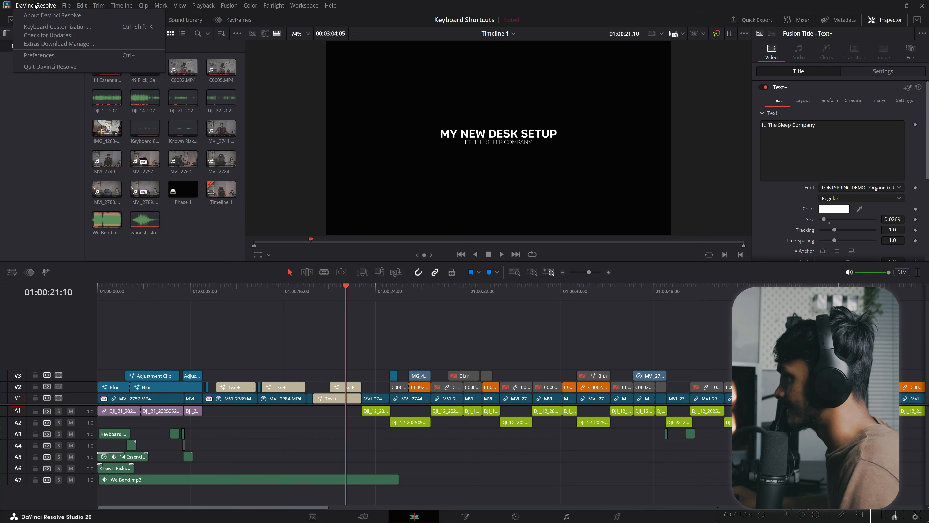
left_click(43, 28)
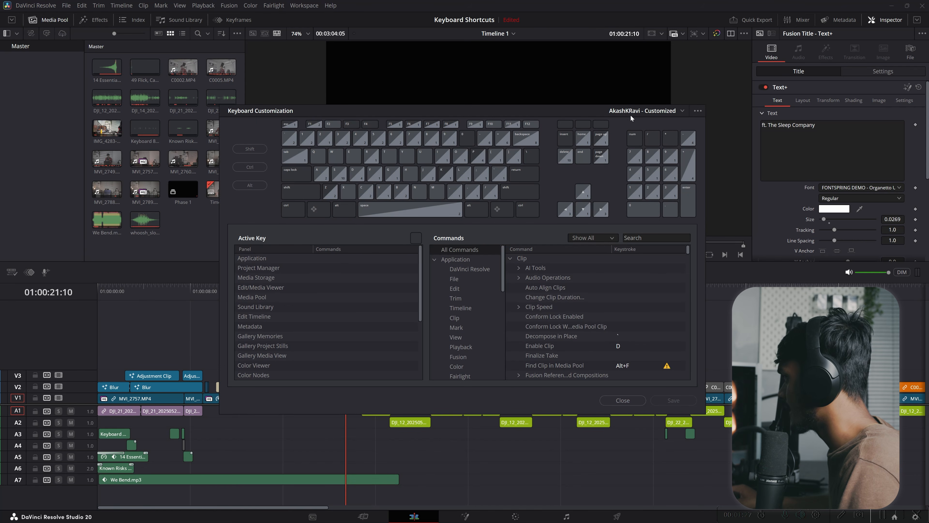
left_click(682, 111)
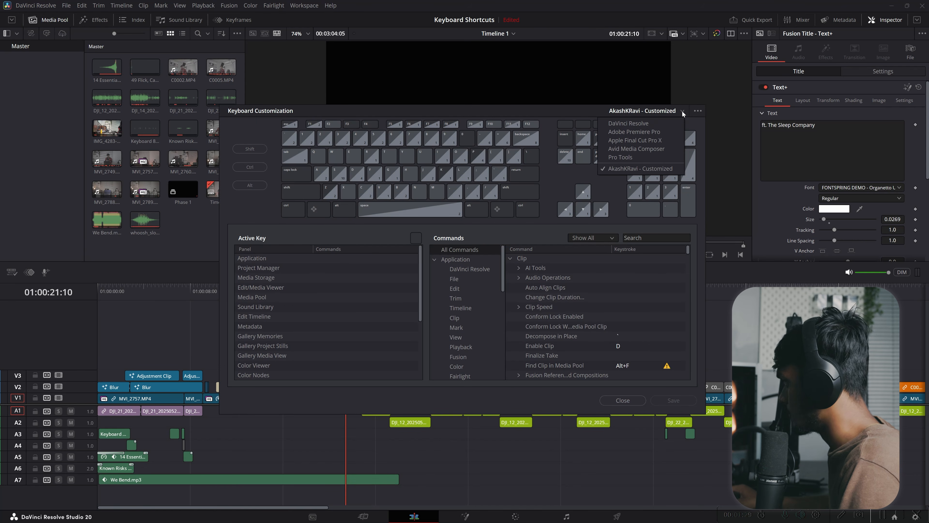
left_click(627, 123)
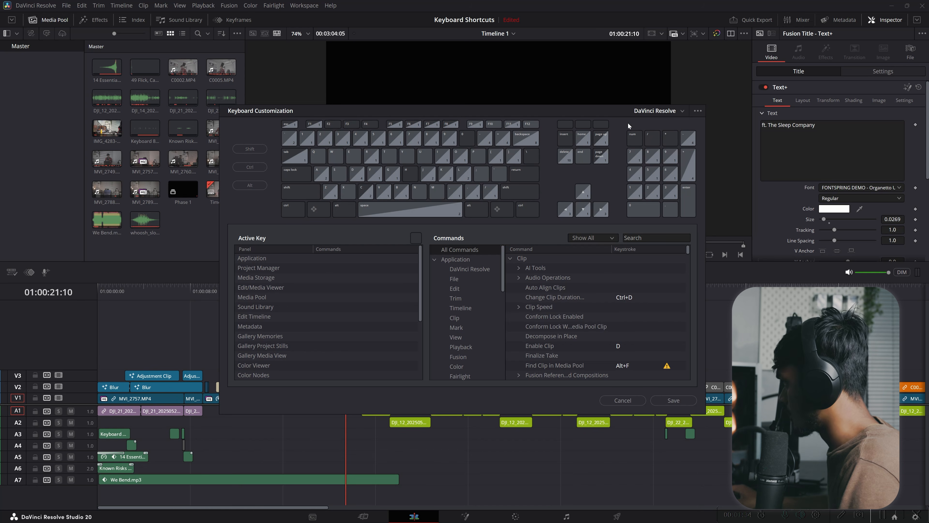
Start importing a preset, choose the customized keyboard shortcut file in Downloads, and cancel the import.
left_click(699, 110)
mouse_move(670, 145)
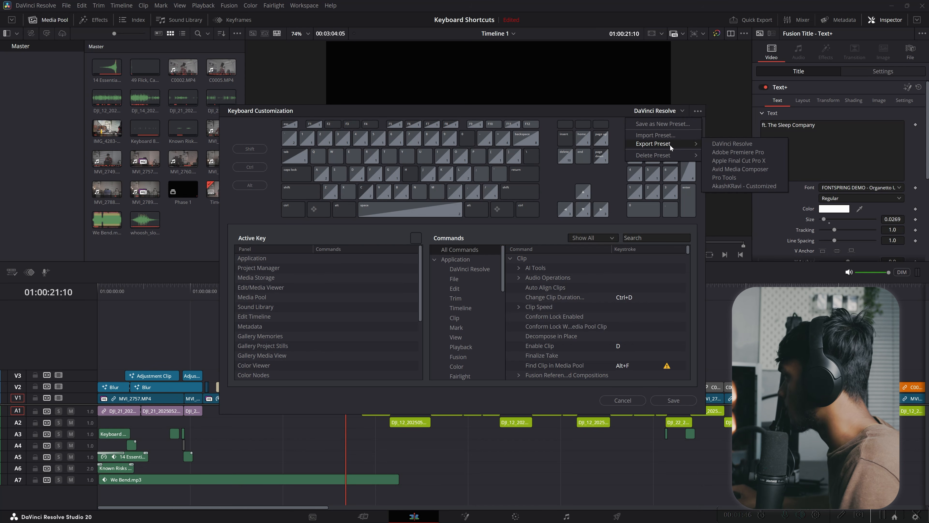
left_click(650, 134)
left_click_drag(533, 116, 533, 109)
left_click(305, 187)
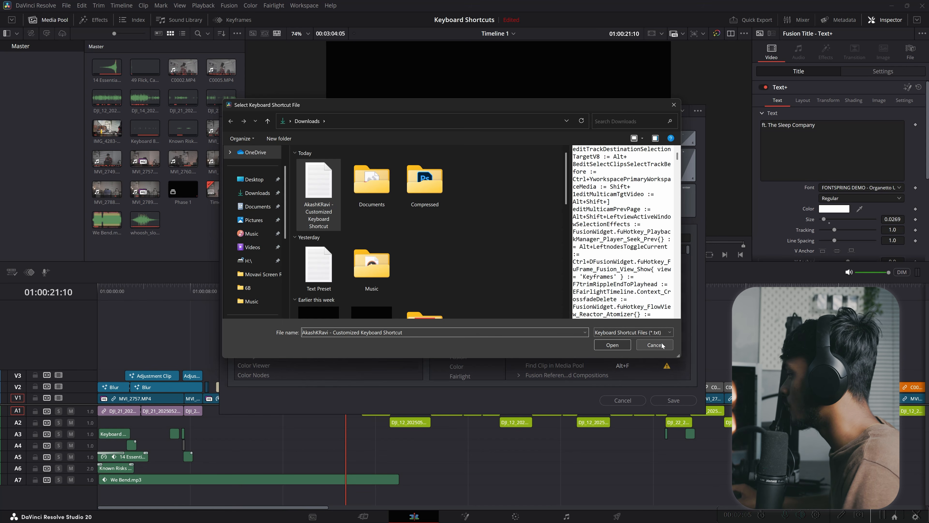
left_click(654, 345)
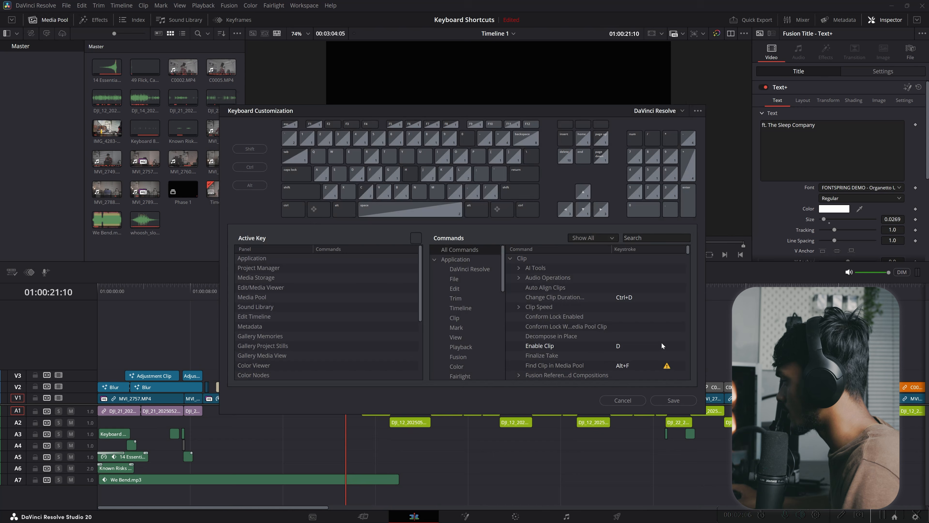
Select the user's customized shortcut preset and save the keyboard customization.
left_click(683, 111)
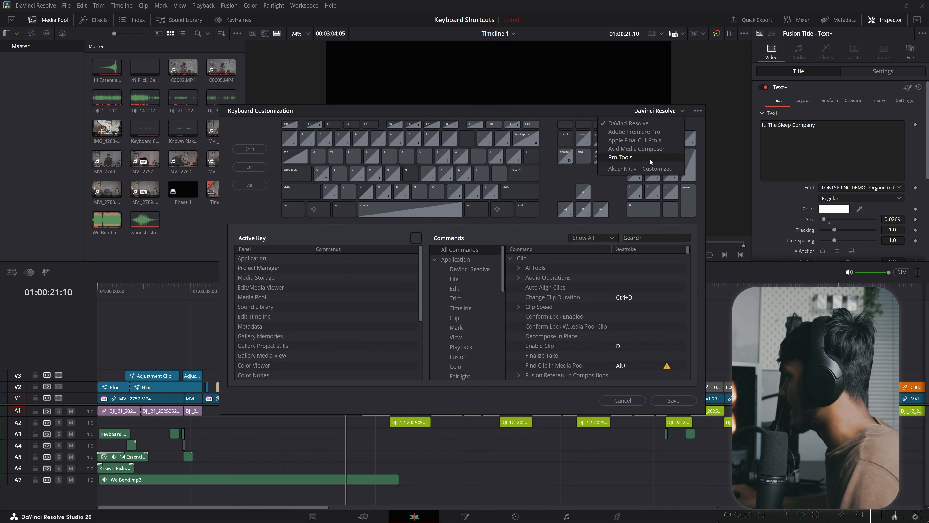
left_click(627, 167)
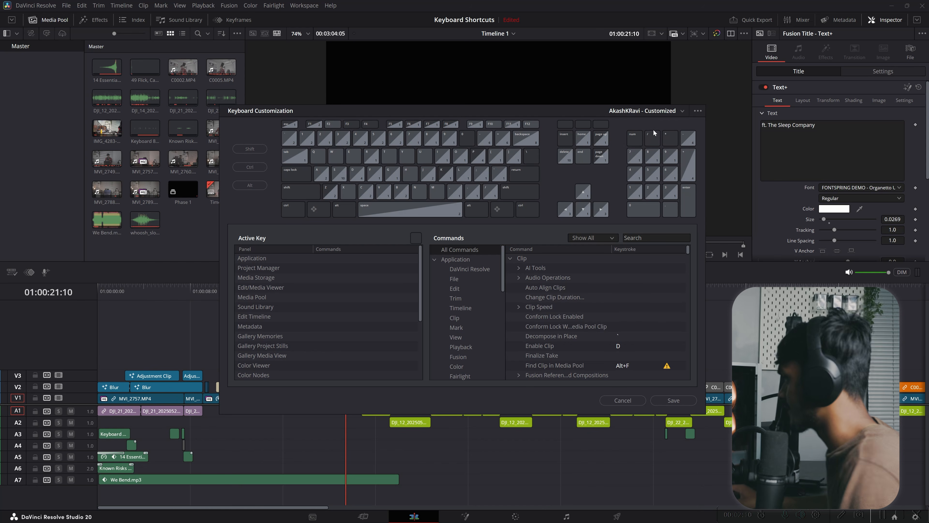
left_click(681, 399)
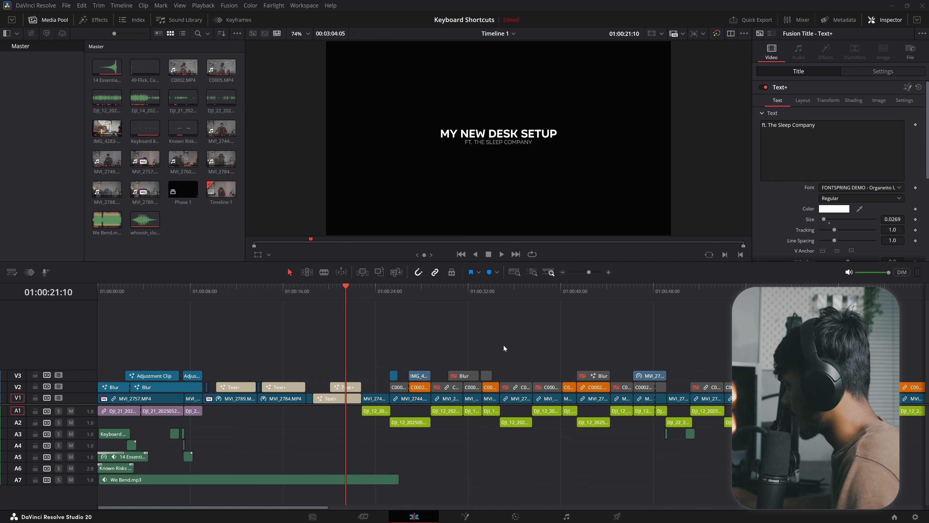
Open the Project Manager to view the projects in the Master_DaVinci_ library, and close it again.
left_click(894, 517)
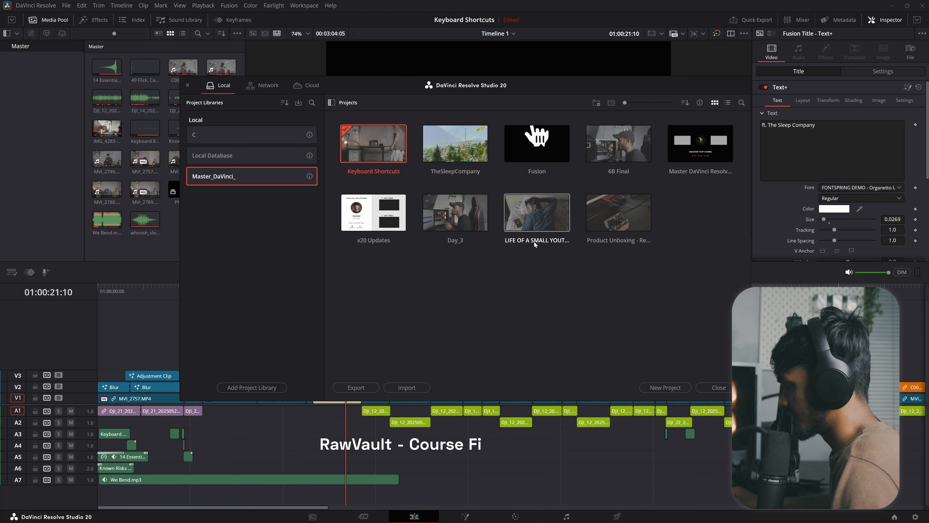
key("shift+1")
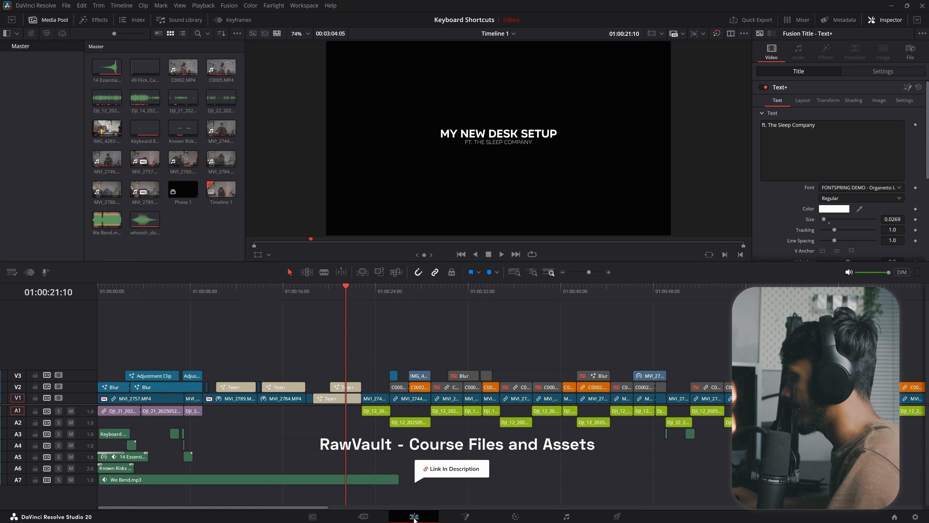
key("shift+1")
left_click(717, 410)
left_click(67, 5)
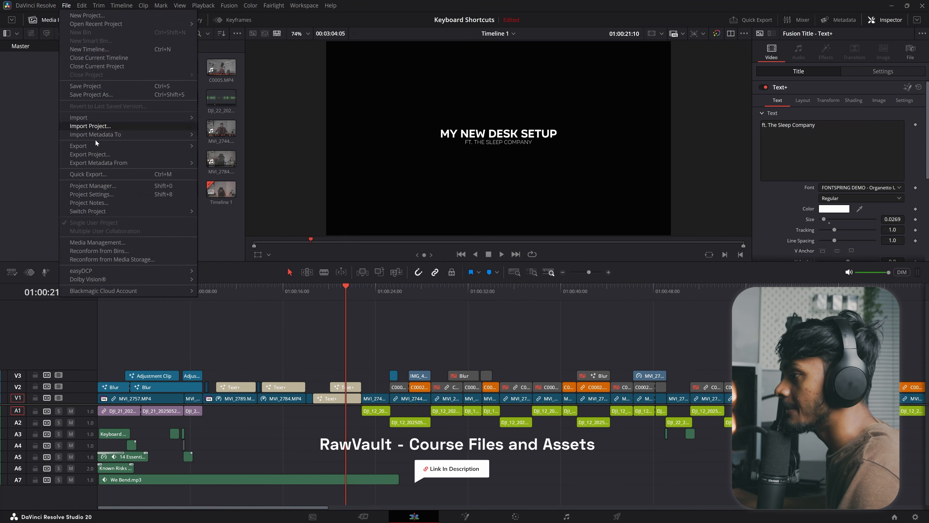
left_click(94, 185)
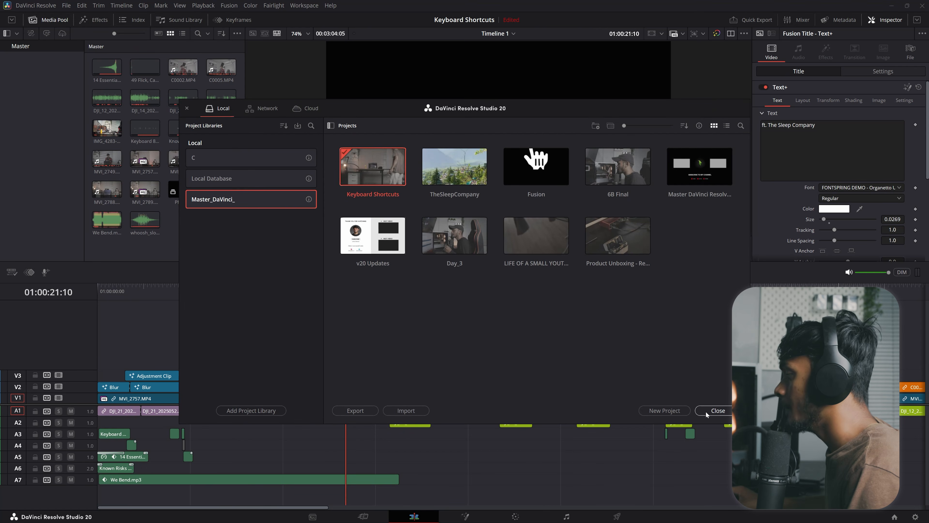
left_click(706, 411)
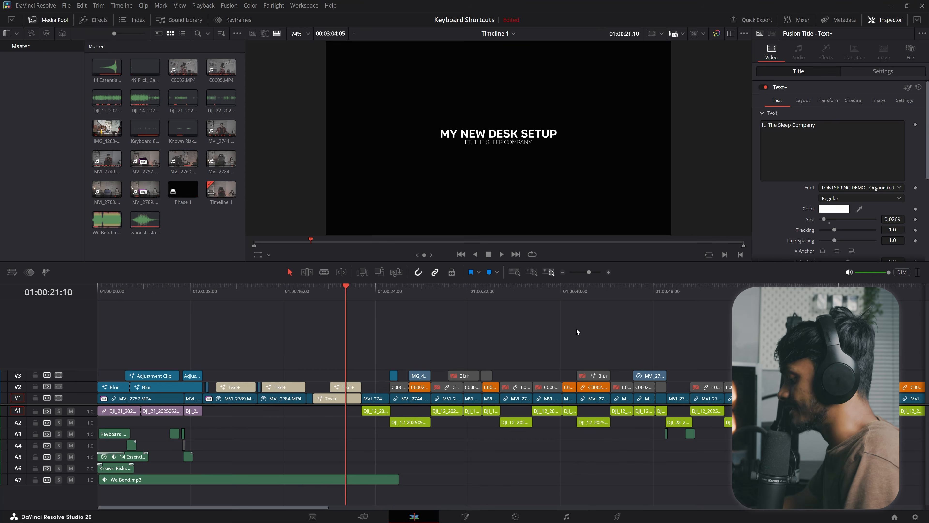
key("shift+1")
left_click_drag(532, 109, 518, 86)
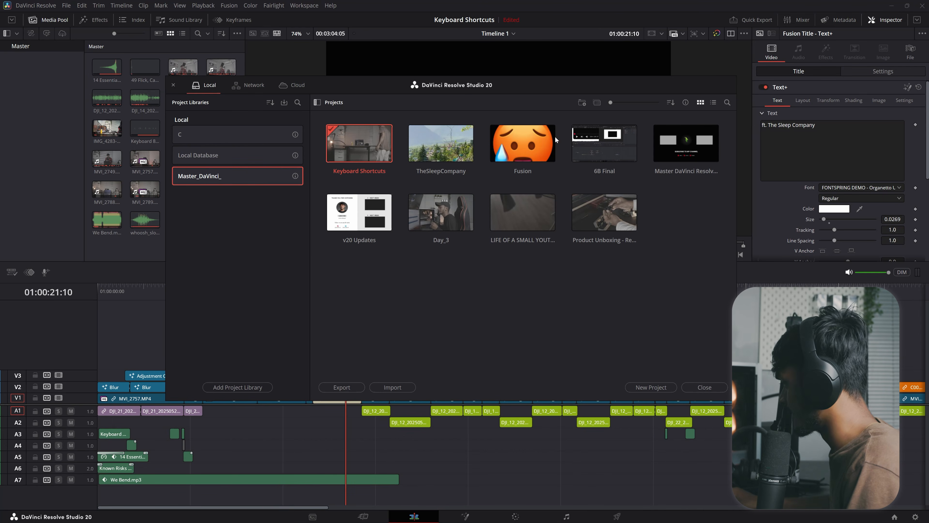
key("shift+1")
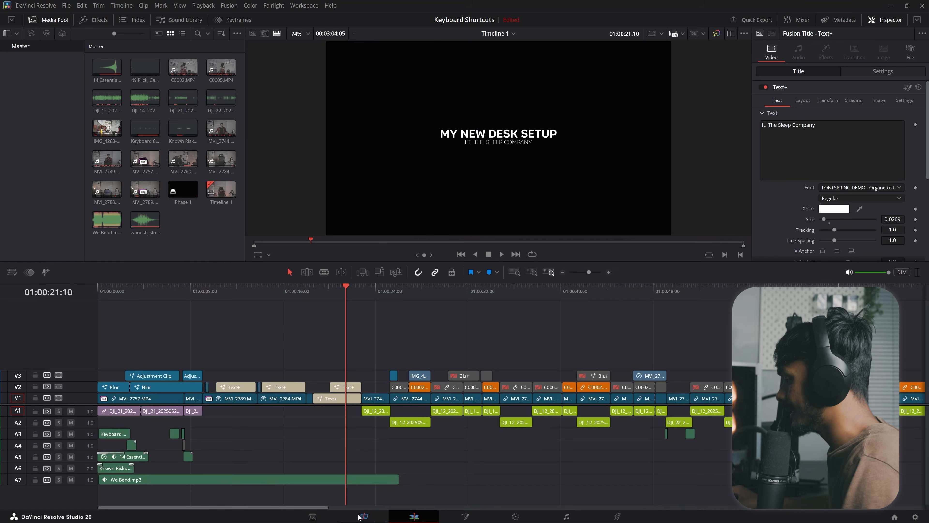
Switch to the Cut page to view it and return to the Edit page.
left_click(363, 516)
key("shift+2")
left_click(363, 516)
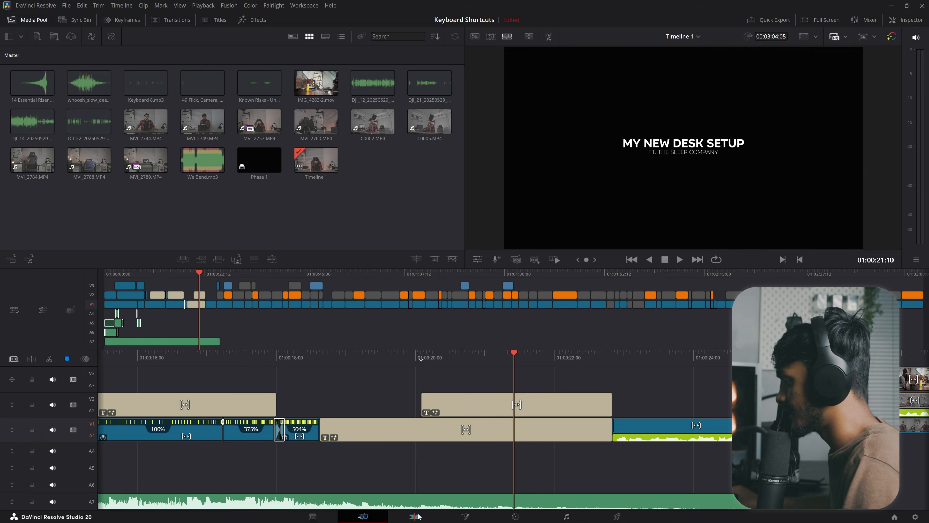
left_click(414, 516)
left_click(363, 516)
left_click(414, 516)
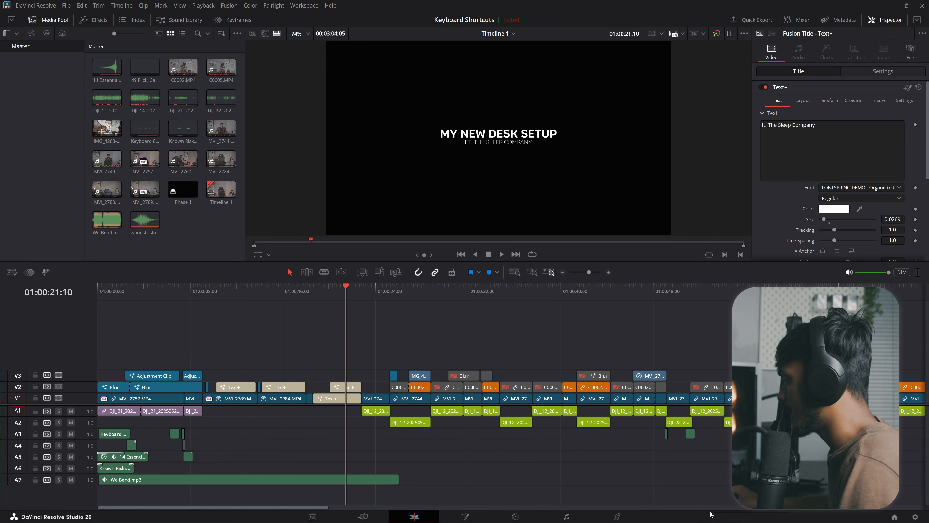
Show text labels with the page navigation icons, and revert the bar to icons only.
right_click(519, 516)
left_click(525, 503)
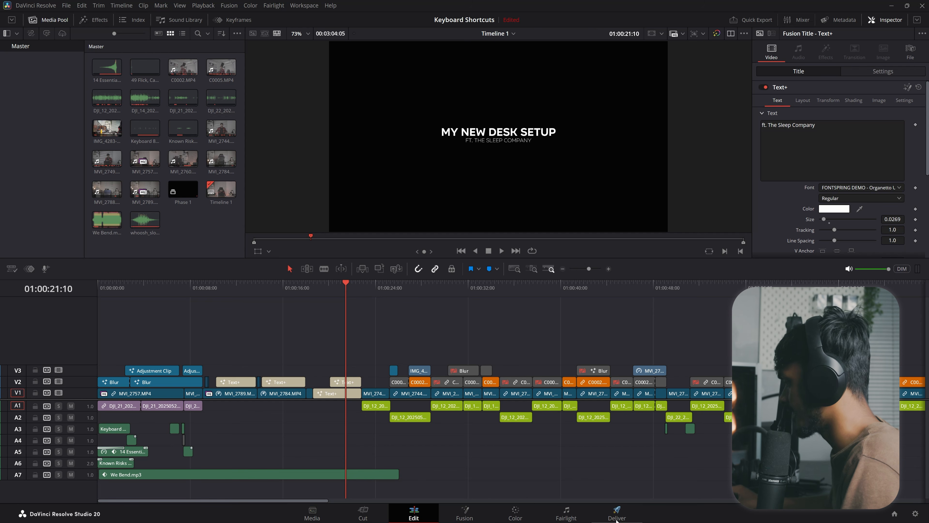
right_click(682, 516)
left_click(705, 506)
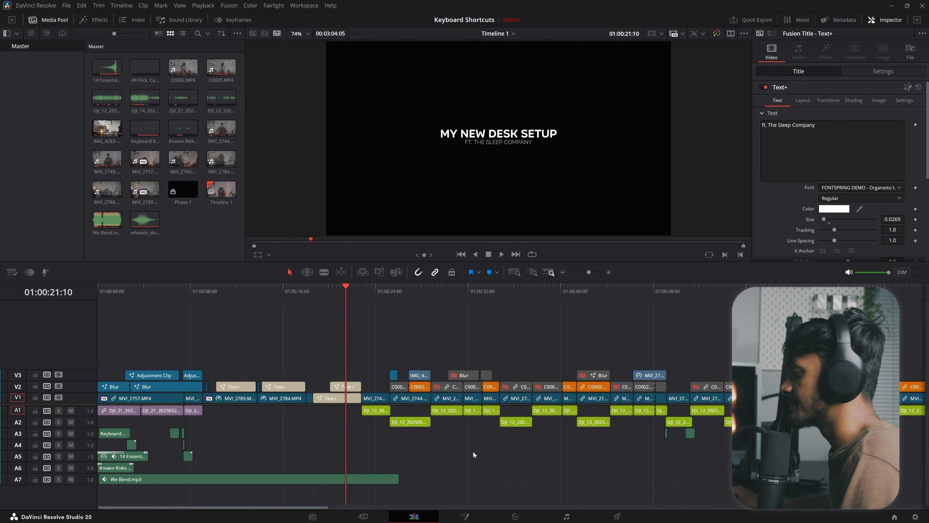
Hide the page navigation bar from the workspace.
left_click(304, 5)
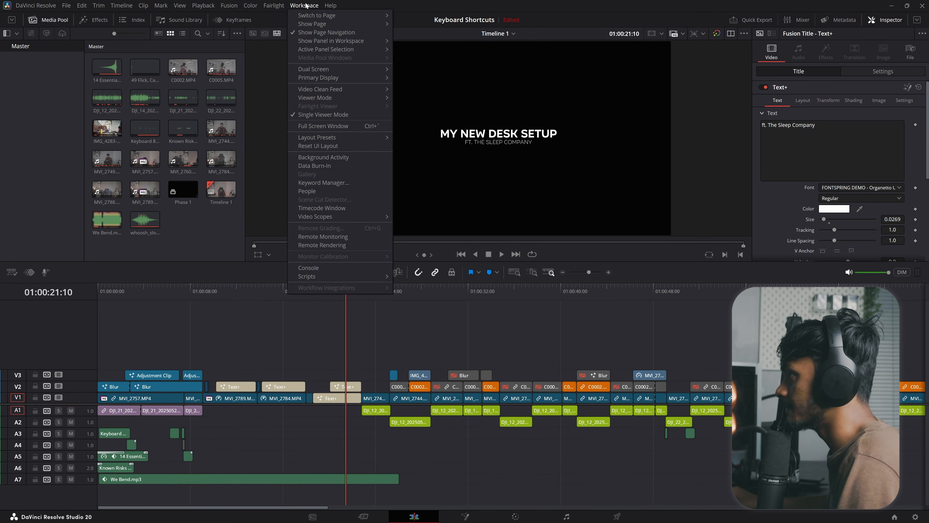
left_click(310, 33)
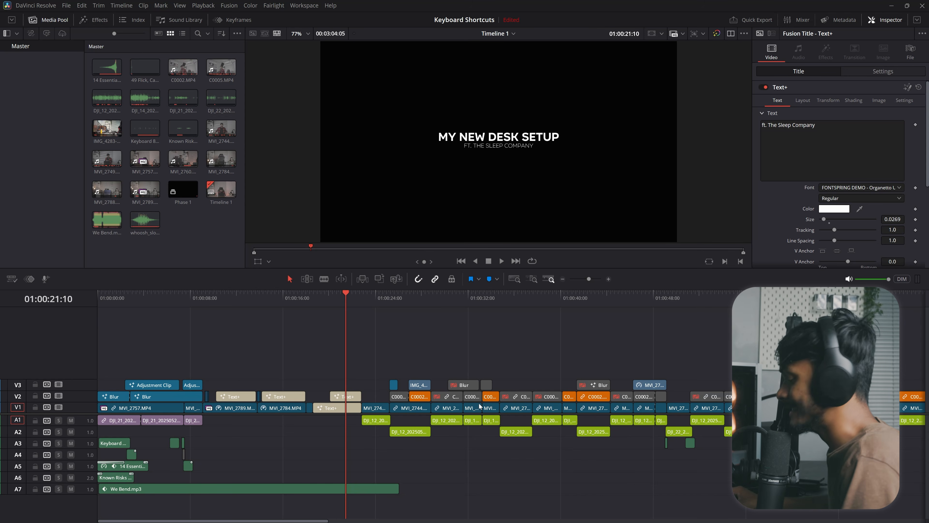
Step through the Media, Cut, Edit, Fusion, Color, Fairlight and Deliver pages to view each one.
key("shift+2")
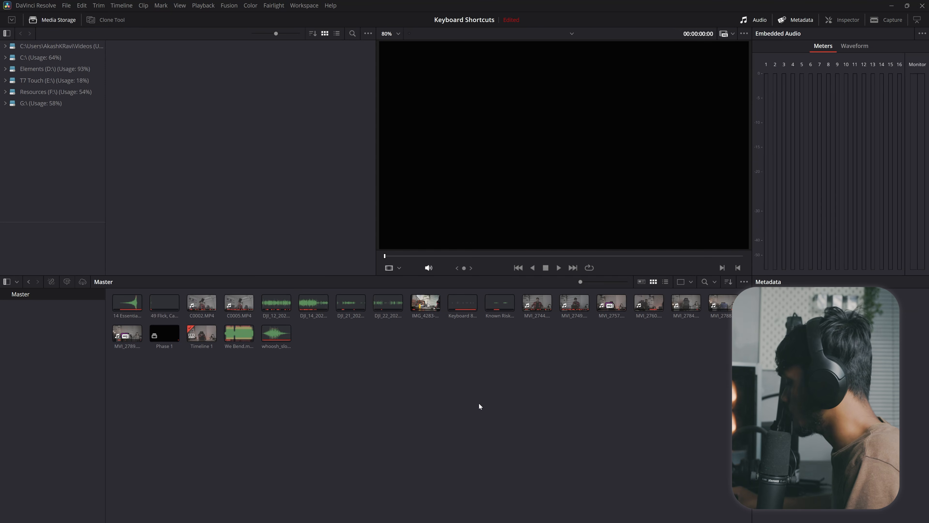
key("shift+4")
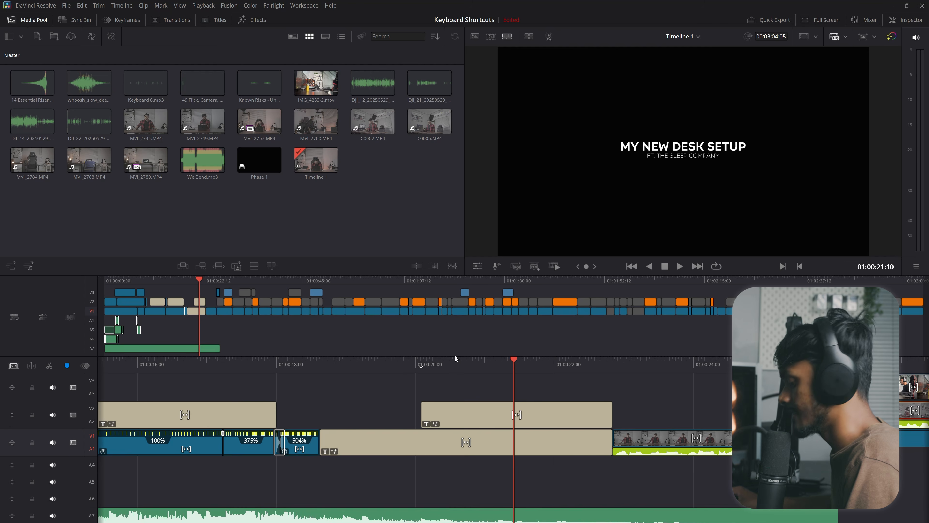
key("shift+4")
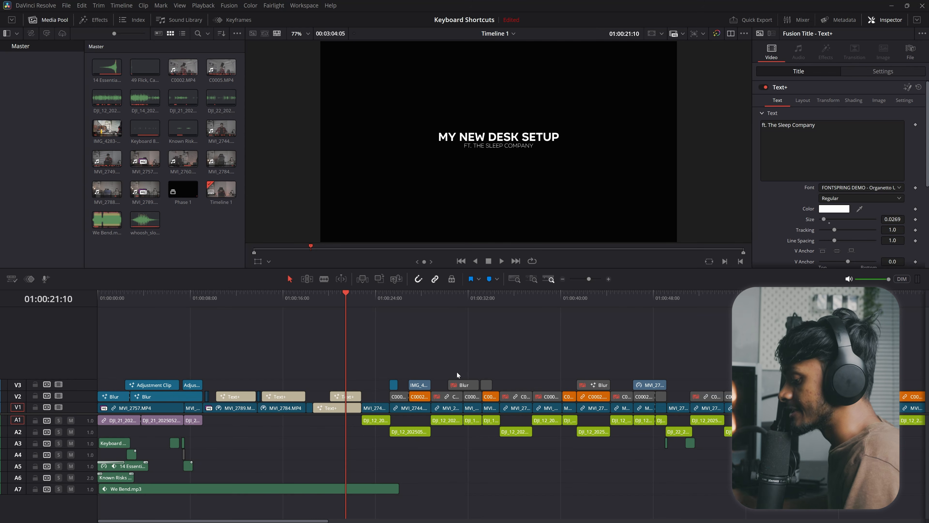
key("shift+5")
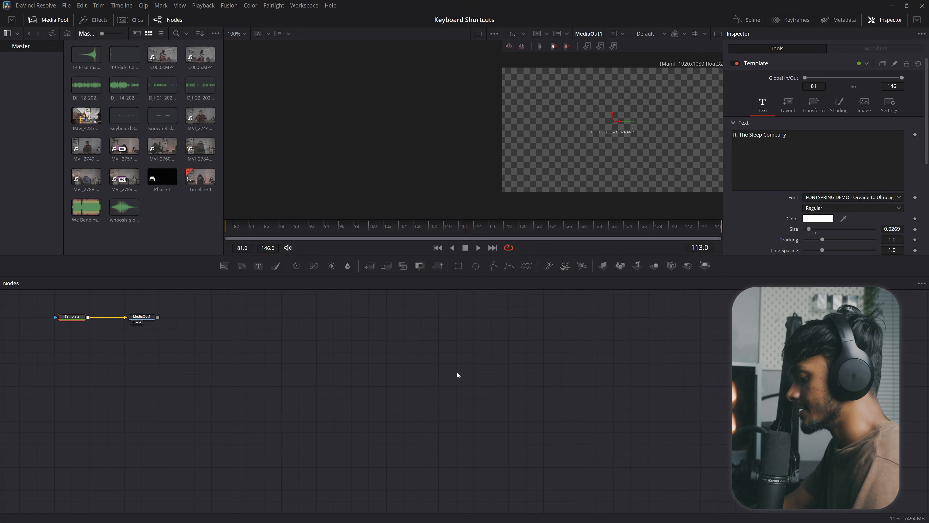
key("shift+6")
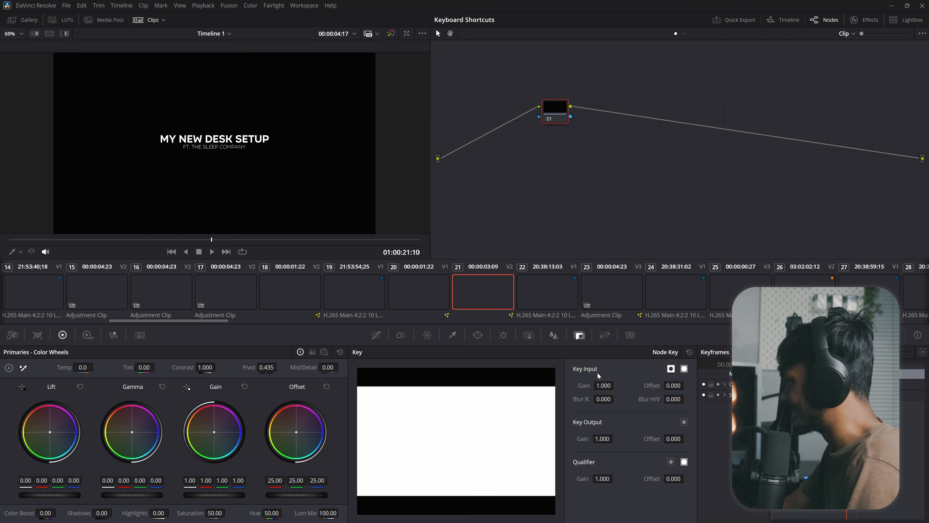
key("shift+7")
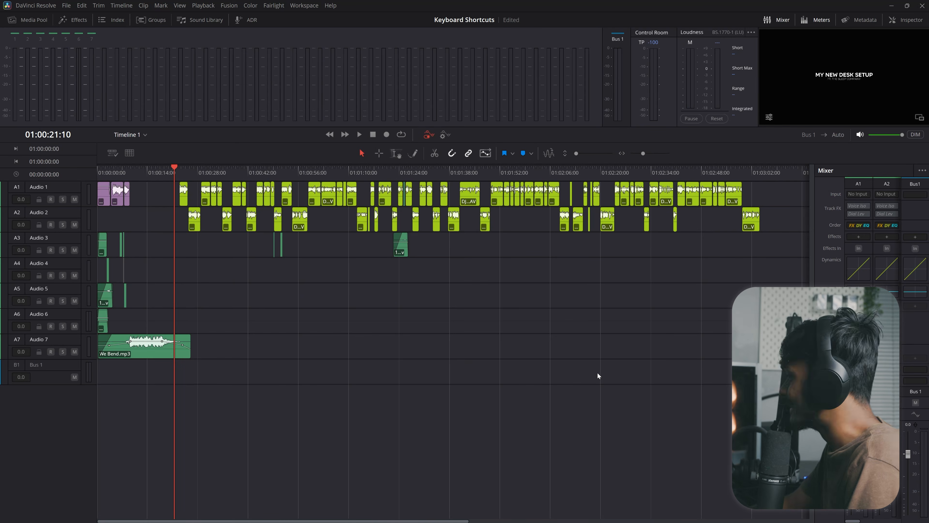
key("shift+8")
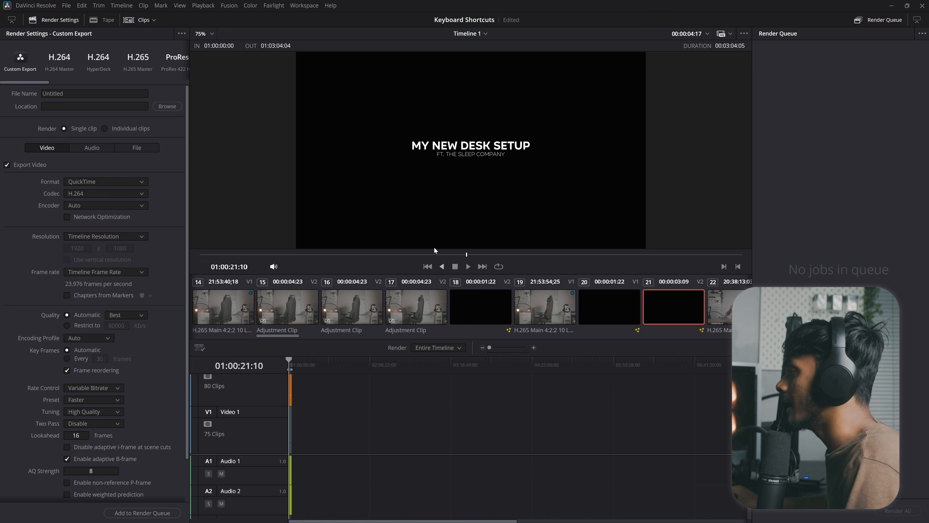
Restore the page navigation bar in the workspace and return to the Edit page.
left_click(307, 8)
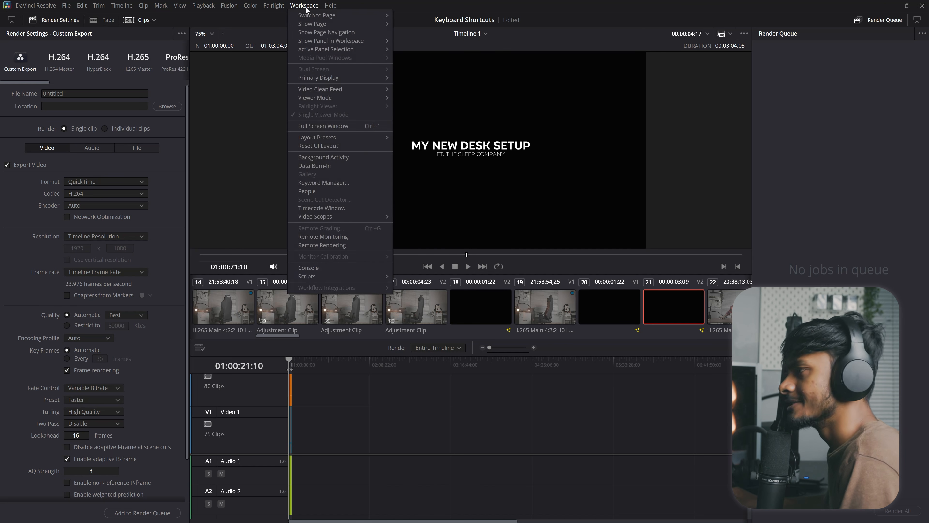
left_click(311, 32)
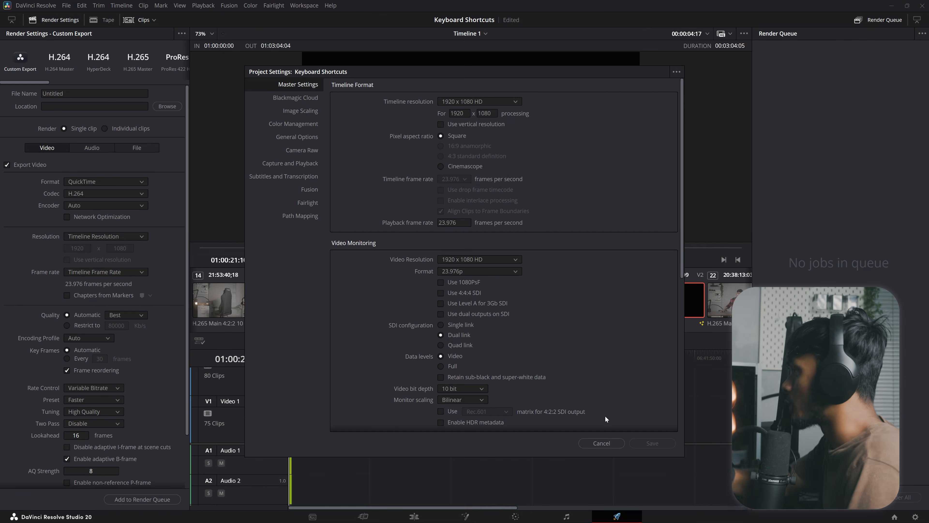
left_click(614, 445)
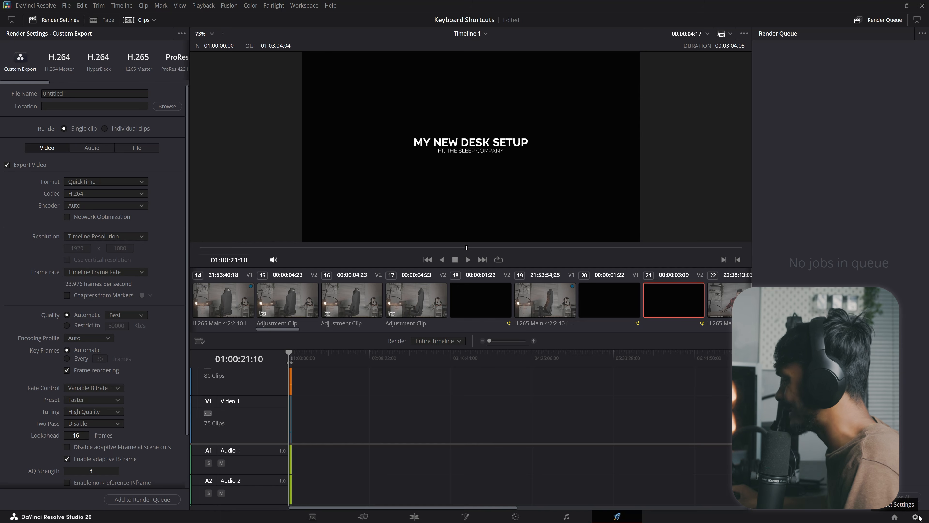
key("shift+4")
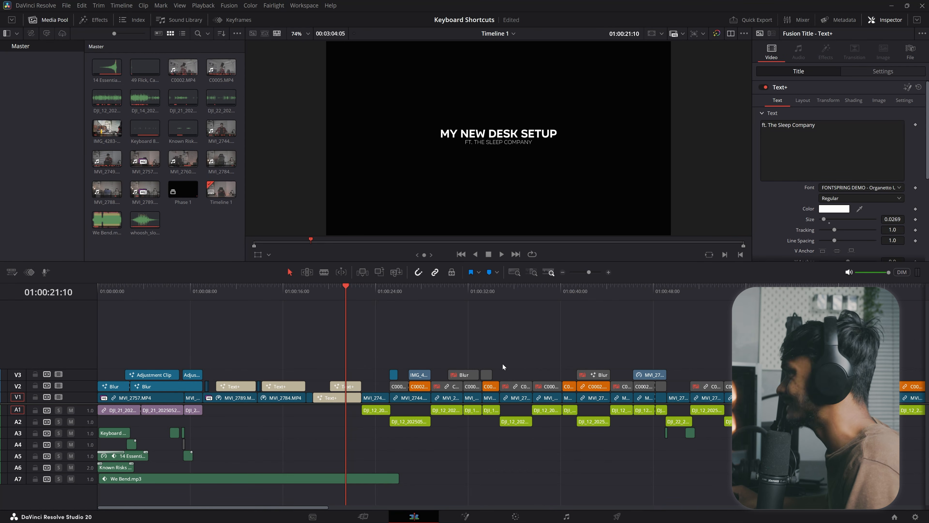
Open the Project Settings to view the Master Settings, and close them without saving.
left_click(915, 517)
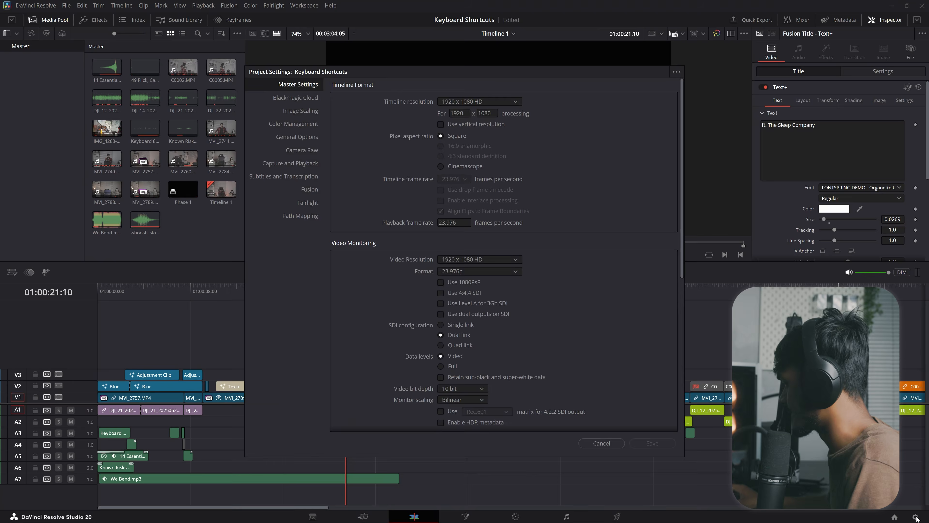
left_click(636, 443)
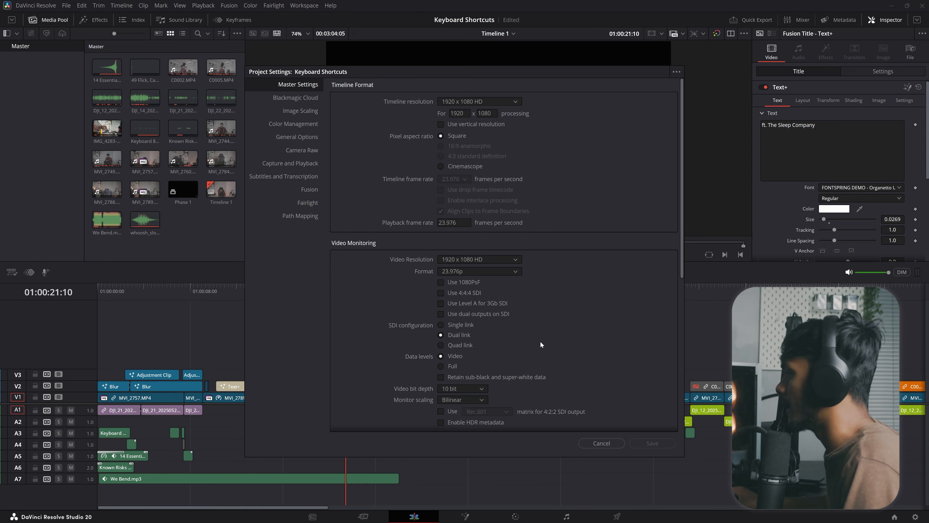
left_click(600, 444)
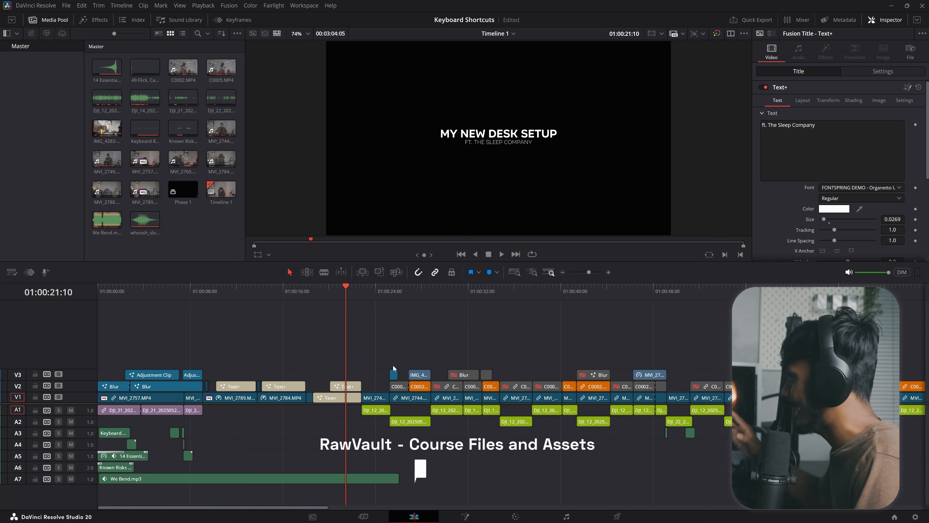
Widen the Media Pool slightly, then hide it and show it again.
mouse_move(245, 186)
left_mouse_down()
mouse_move(295, 179)
mouse_move(250, 171)
left_mouse_up()
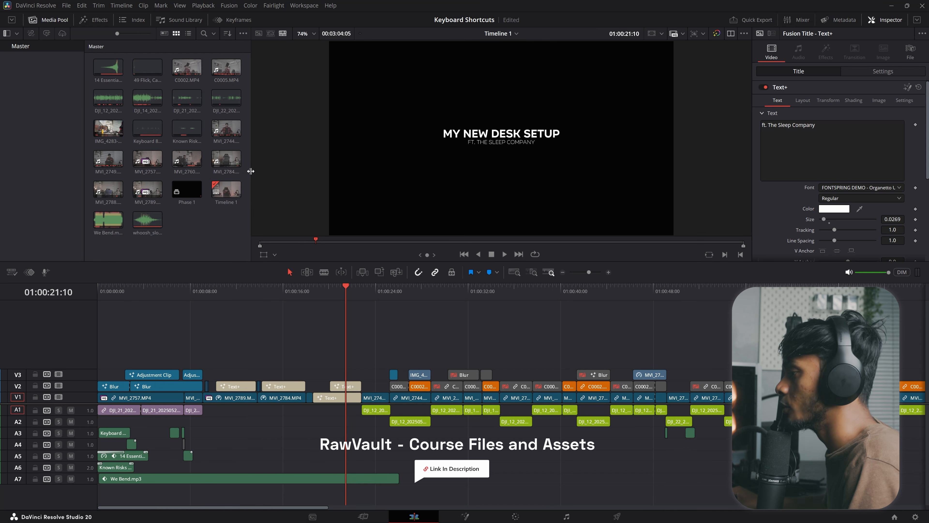
left_click(33, 20)
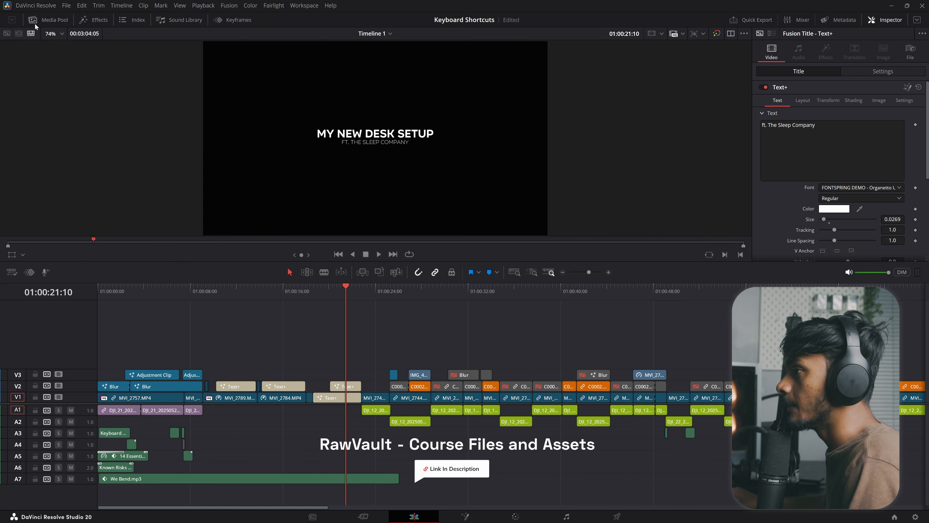
left_click(32, 20)
Switch to the Media page and adjust the height of its media pool area.
left_click(326, 516)
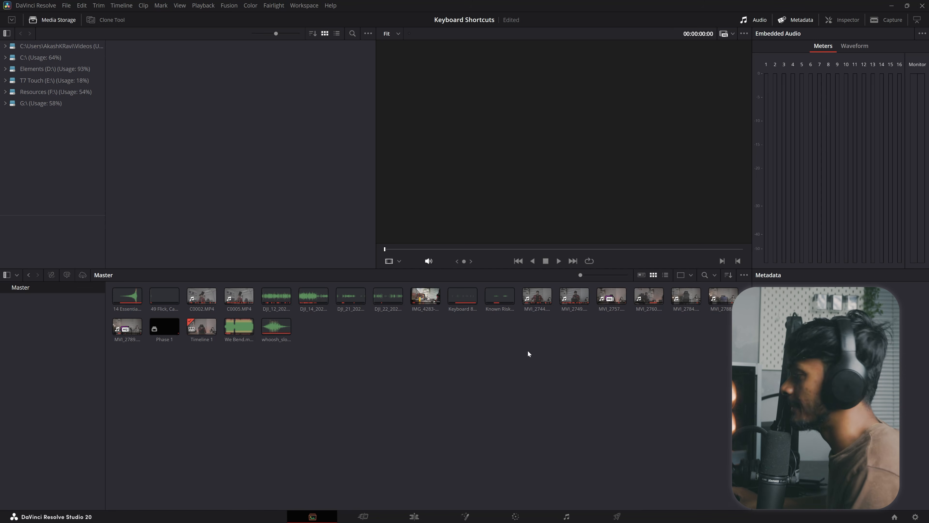
left_click_drag(243, 269, 293, 296)
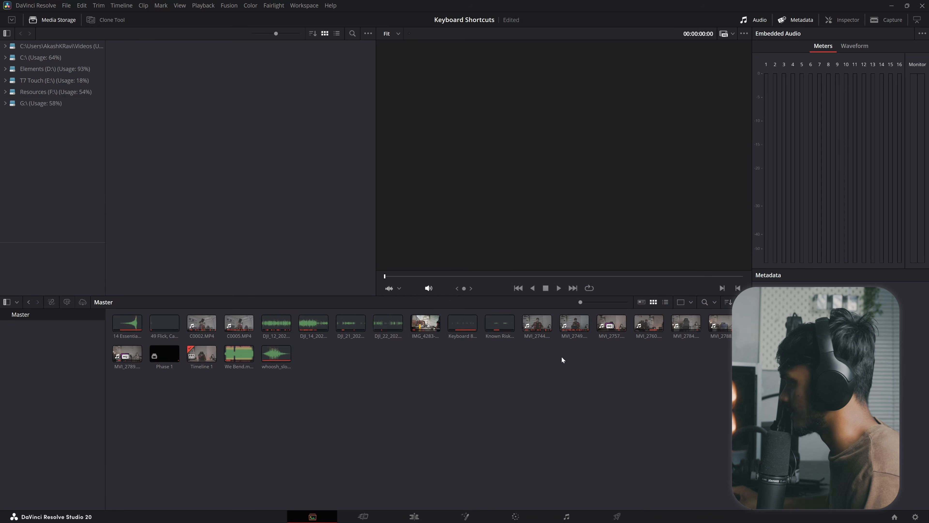
left_click_drag(480, 303, 461, 271)
key("ctrl+a")
left_click(400, 386)
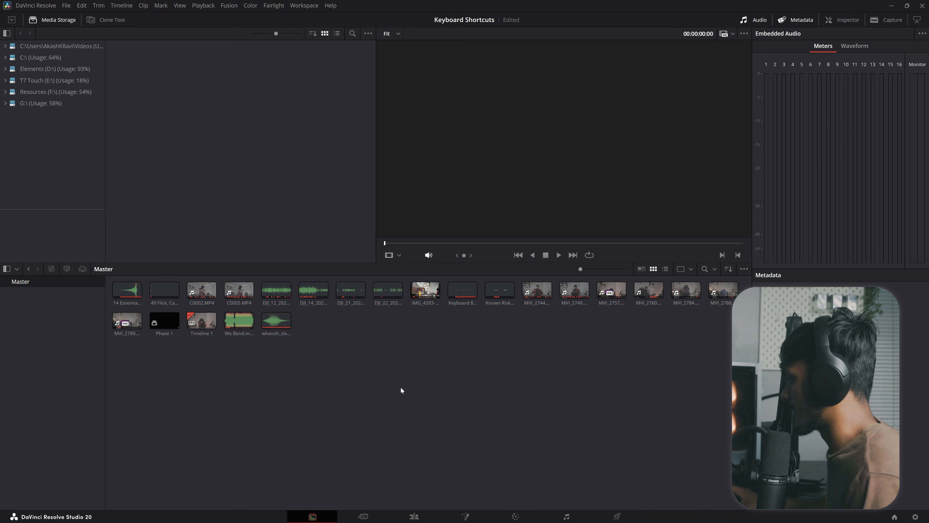
Import the KIVEIN SAMJHAWAN MP3 from the Music folder in Downloads into the media pool, and return to the Edit page.
right_click(393, 360)
left_click(428, 454)
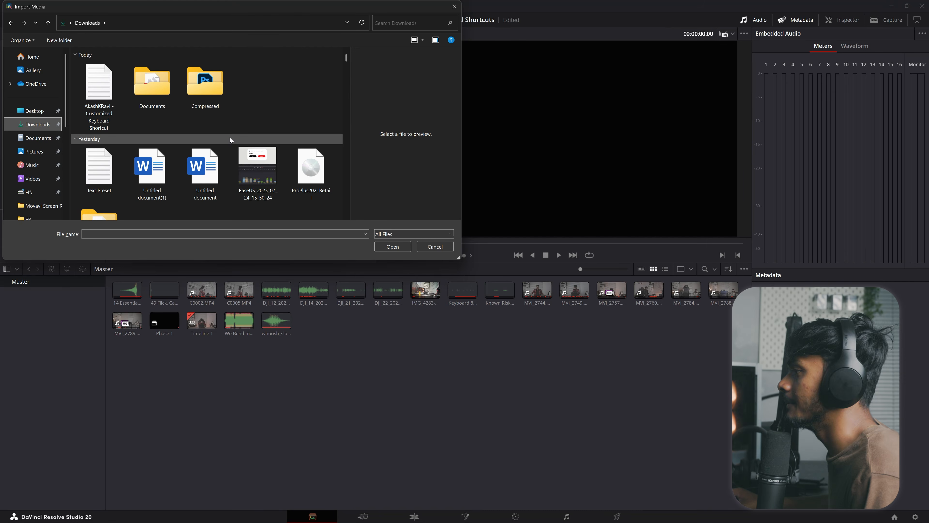
scroll(110, 165, "down", 1)
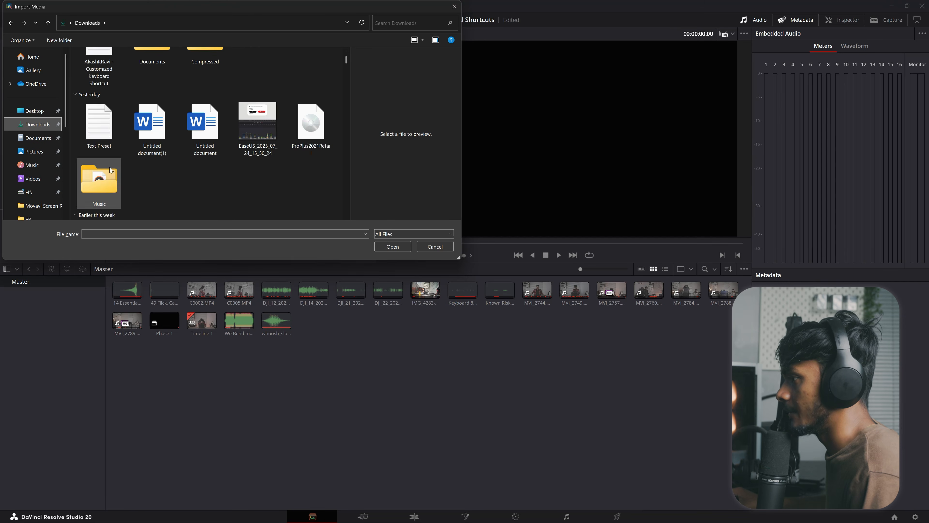
double_click(100, 182)
left_click(103, 78)
left_click(405, 246)
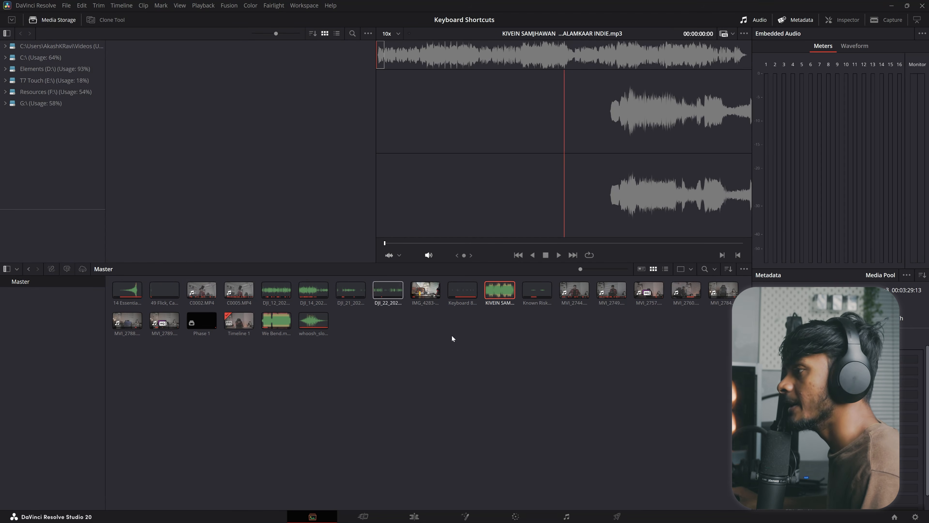
left_click(414, 516)
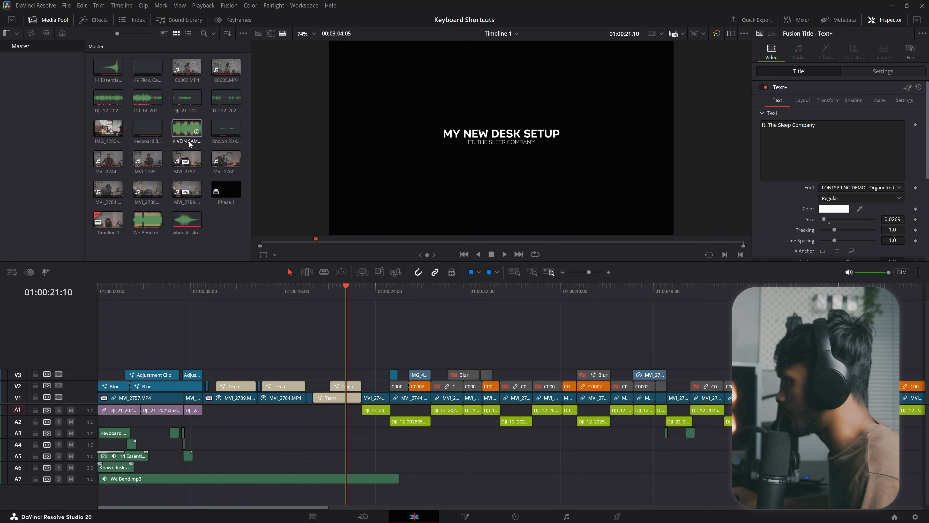
Add a trial bin to the Master bin and remove it again.
left_click(216, 229)
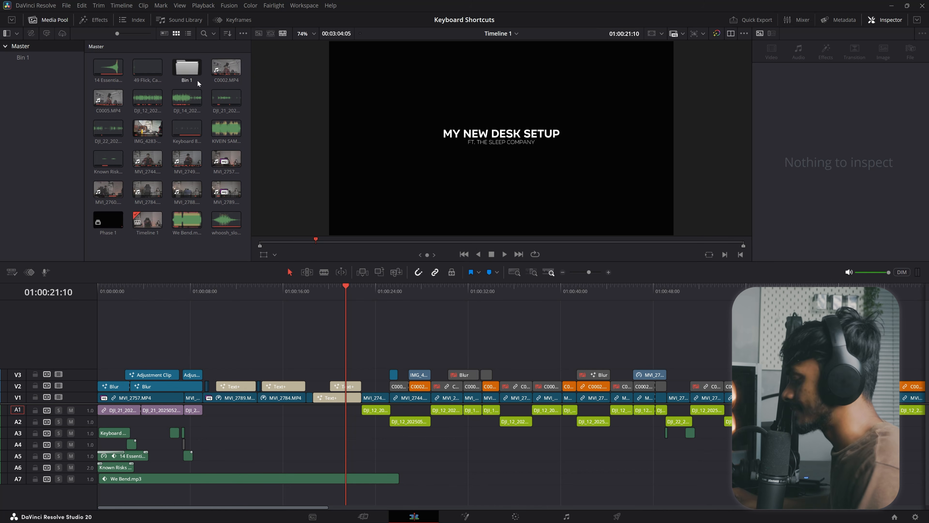
left_click(187, 159)
left_click_drag(239, 231, 102, 49)
left_click(220, 224)
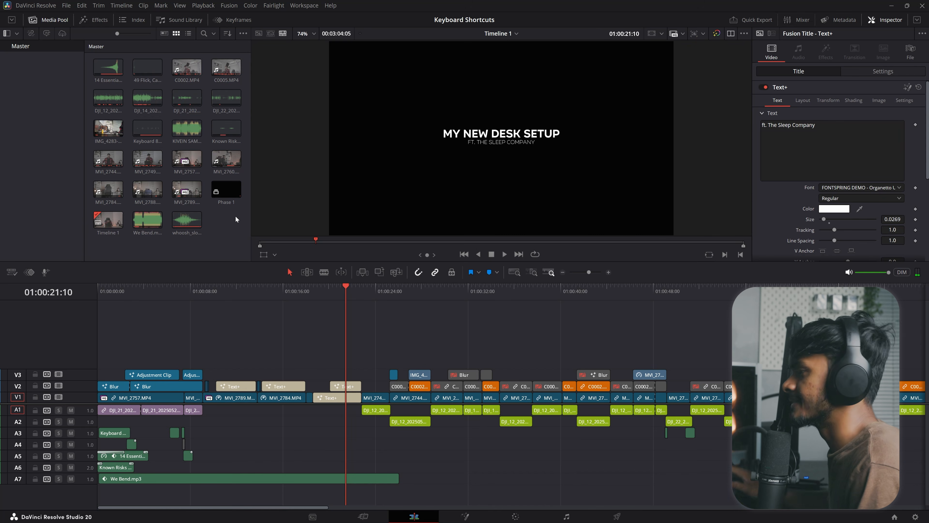
Create a bin named Music inside the Master bin.
left_click(24, 49)
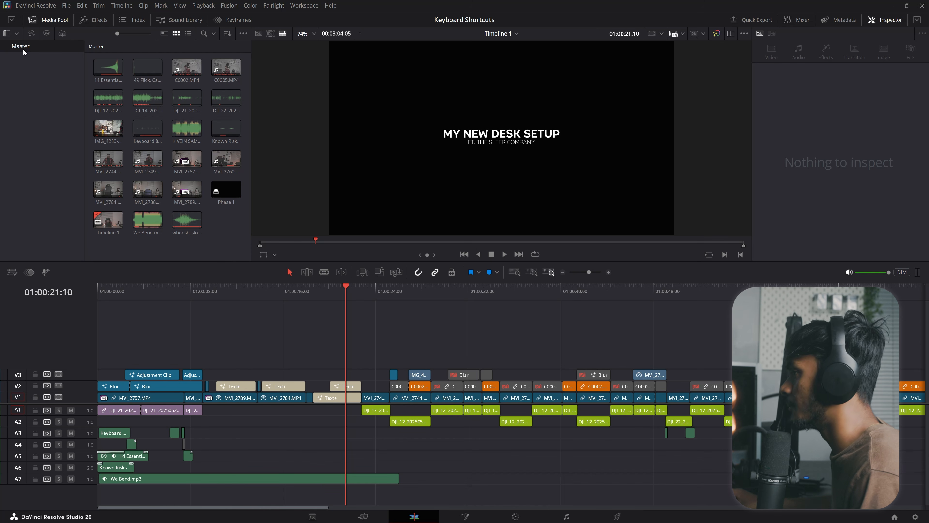
left_click(216, 251)
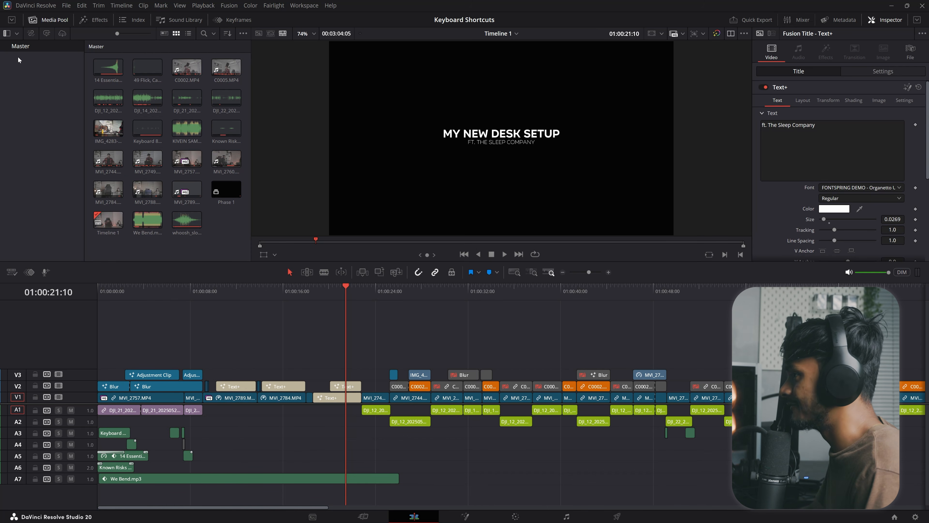
key("ctrl+shift+n")
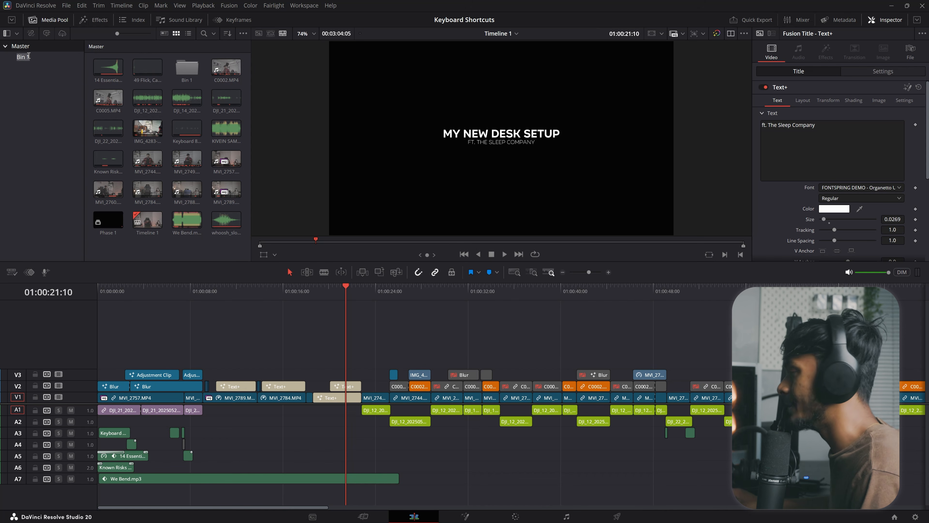
key("BackSpace")
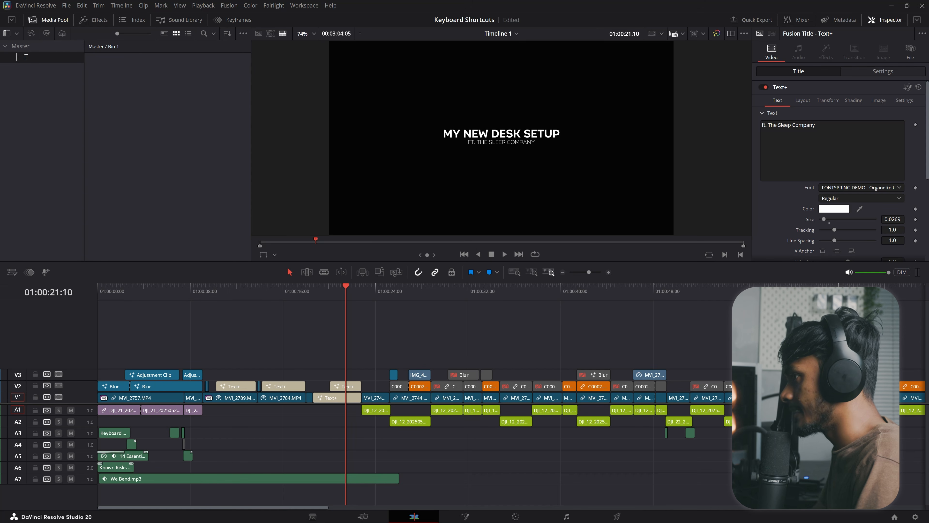
key("Return")
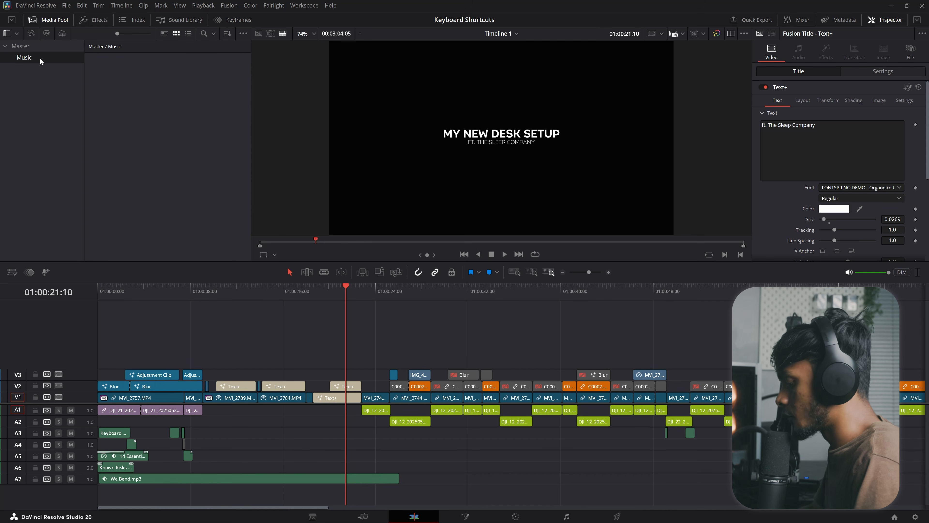
Add a nested bin inside the Music bin and delete it.
key("ctrl+shift+n")
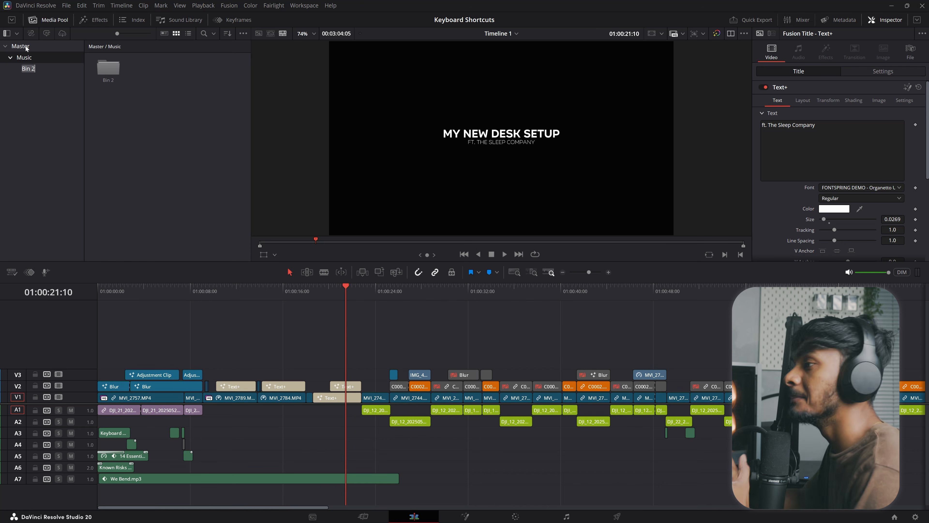
key("Escape")
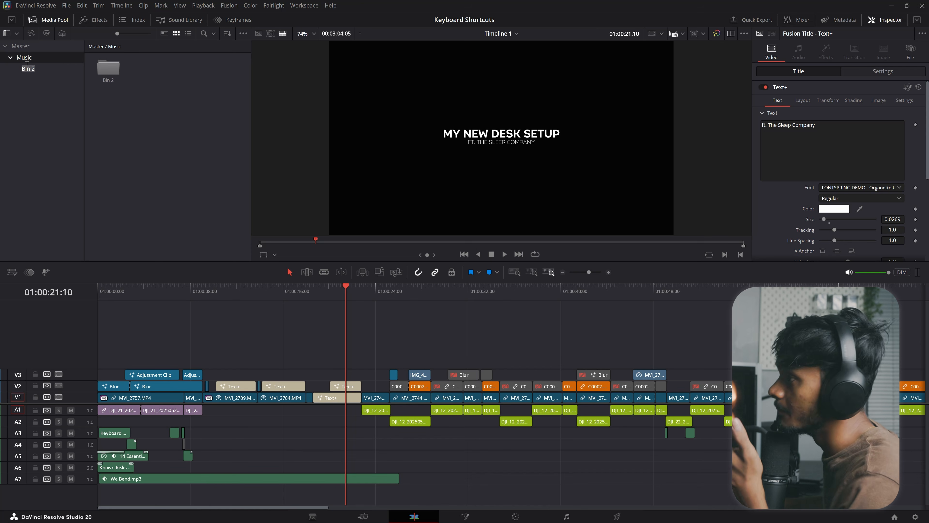
key("Delete")
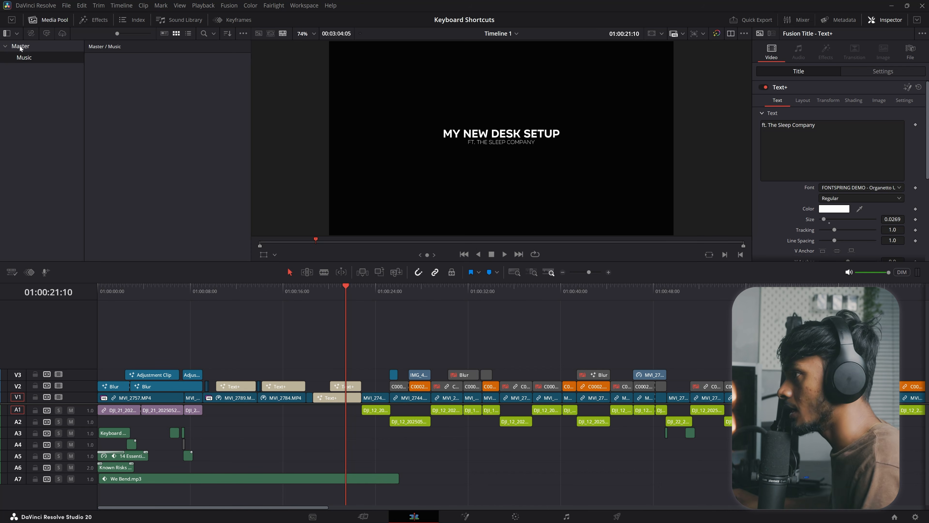
Create two bins named Footages and Sound FX inside the Master bin.
left_click(20, 45)
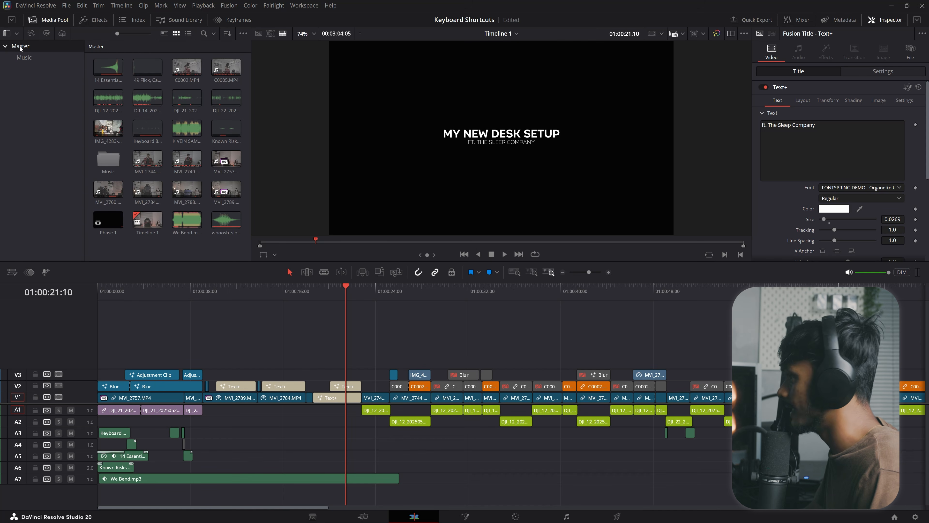
key("ctrl+shift+n")
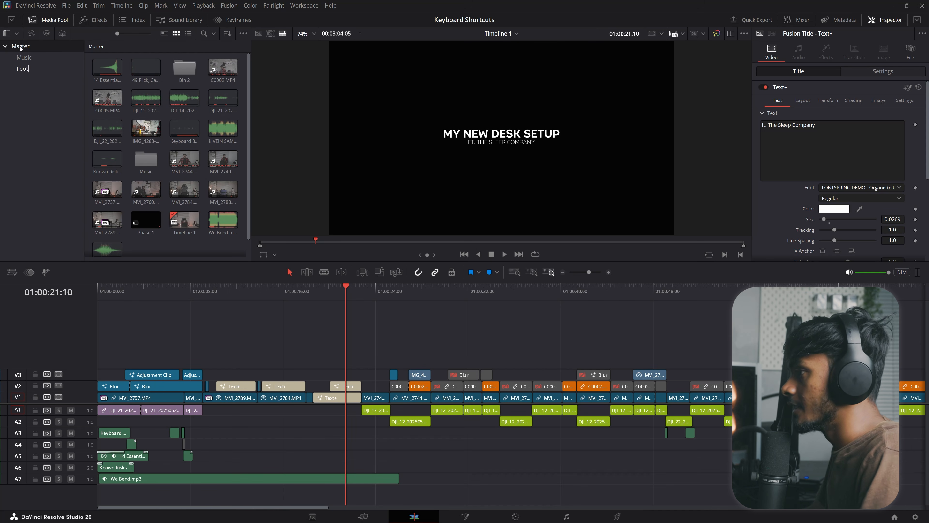
key("Return")
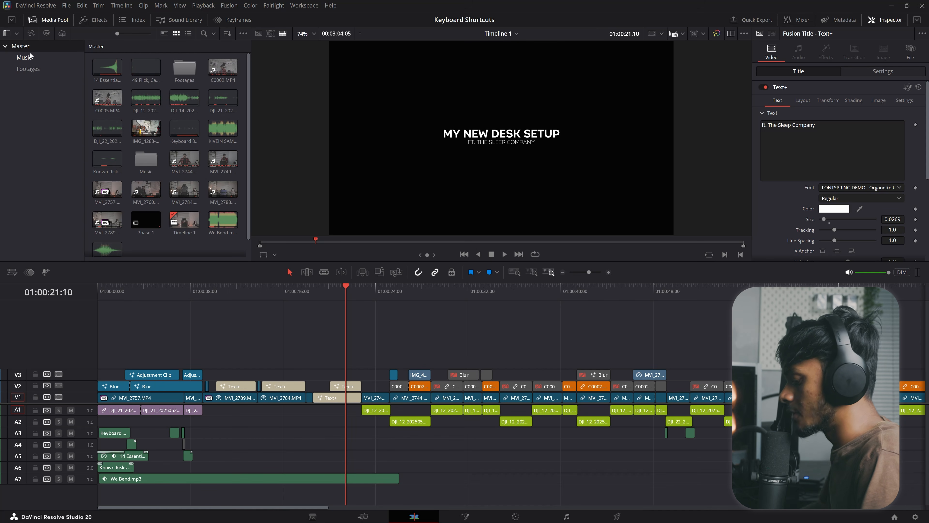
key("ctrl+shift+n")
type("Sound FX")
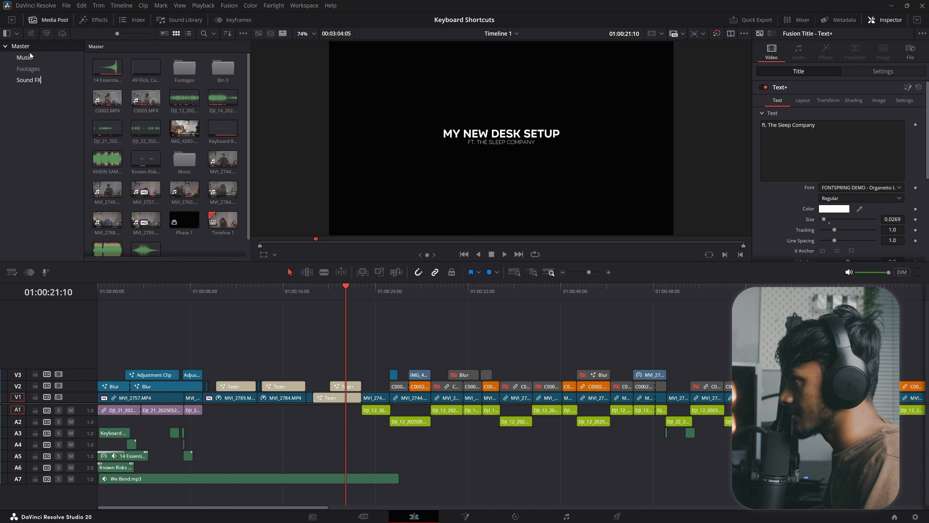
key("Return")
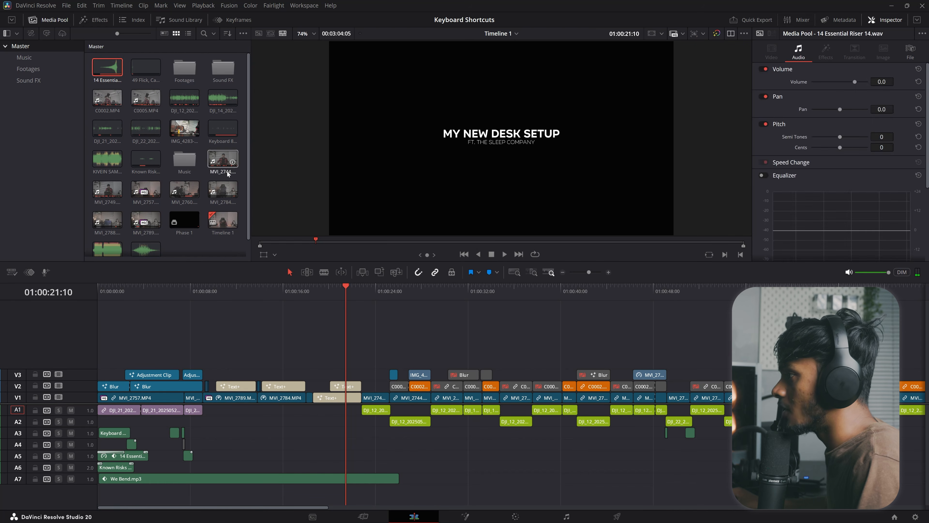
Move the 14 Essential Riser, 49 Flick, Keyboard 8, Known Risks and whoosh clips from the Master bin into the Sound FX bin.
scroll(164, 229, "down", 2)
left_click(147, 236, "ctrl")
left_click(145, 142, "ctrl")
left_click(222, 111, "ctrl")
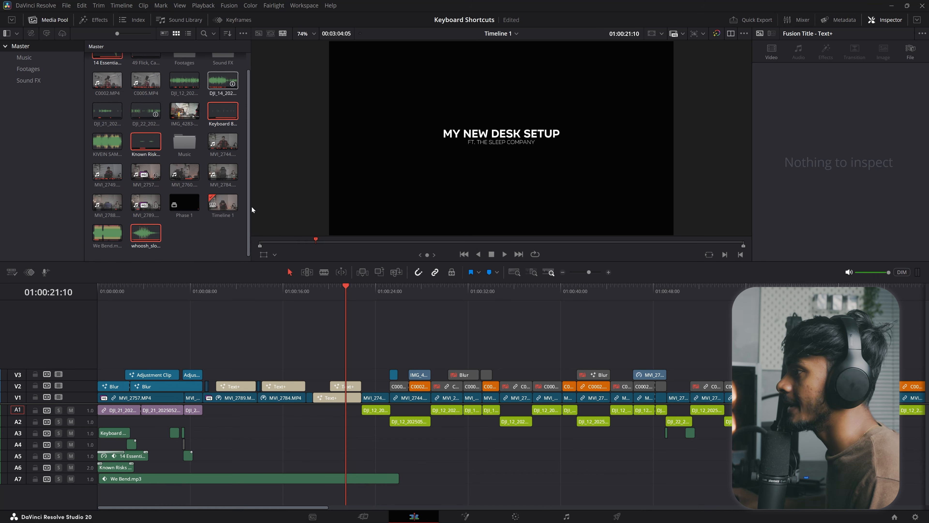
scroll(238, 156, "up", 1)
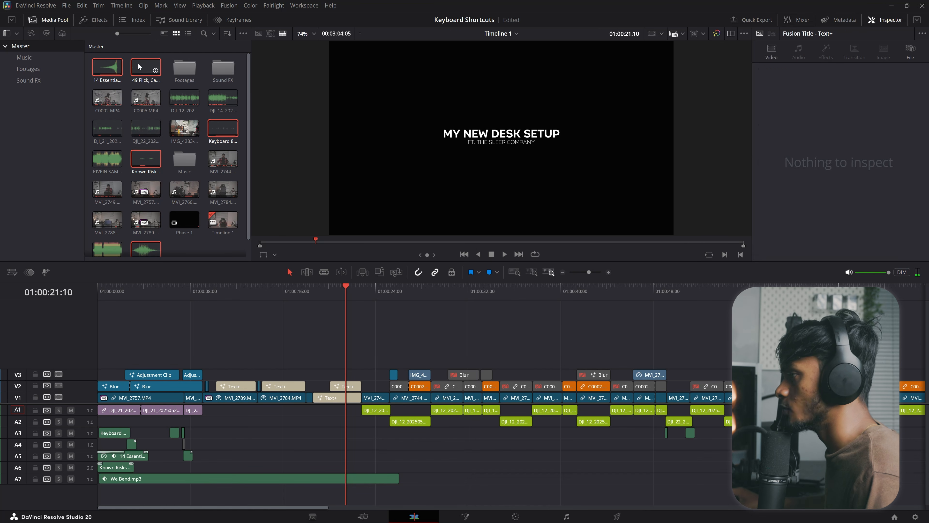
left_click(146, 67, "ctrl")
left_click_drag(145, 160, 40, 83)
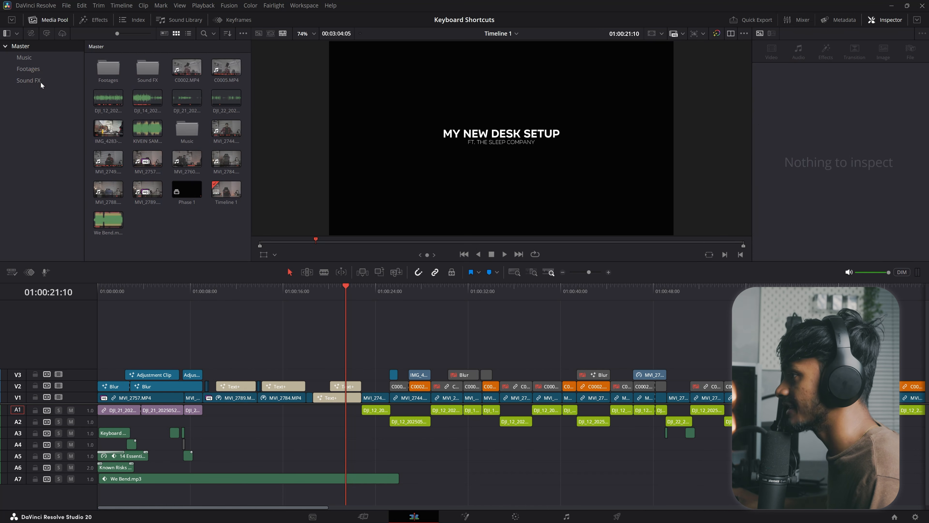
Move the DJI_12, DJI_14 and DJI_21 audio clips, KIVEIN SAMJHAWAN and We Bend.mp3 into the Music bin.
left_click(107, 97)
left_click(147, 98, "ctrl")
left_click(187, 97, "ctrl")
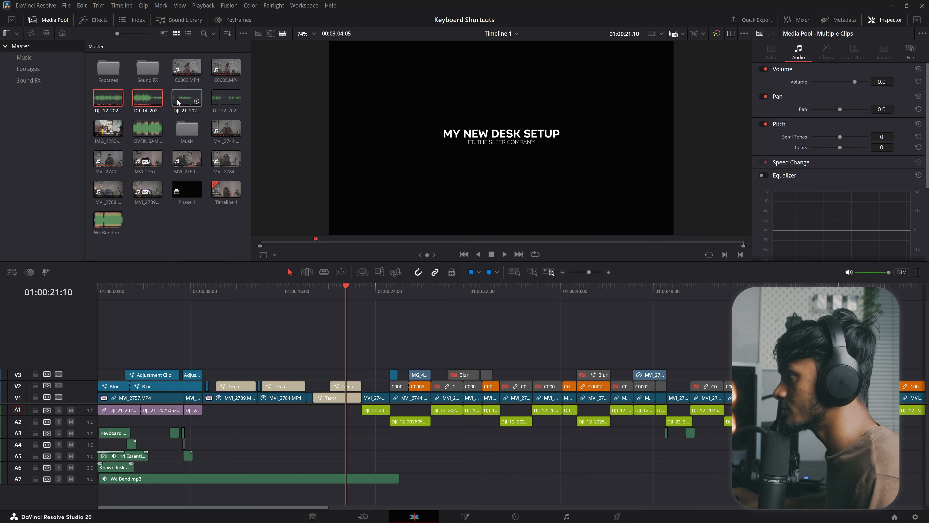
left_click(151, 130, "ctrl")
left_click(108, 219, "ctrl")
left_click_drag(107, 219, 47, 58)
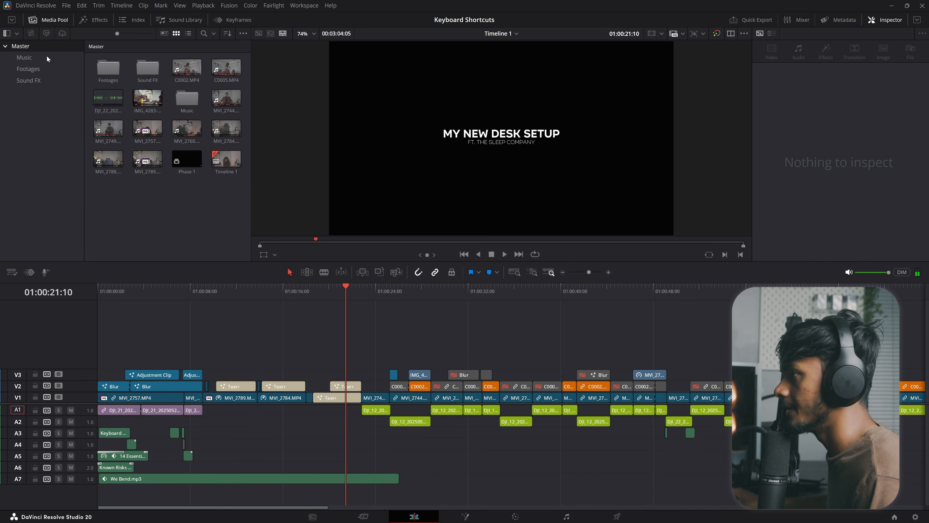
Move the C and MVI video clips, IMG_4283, Phase 1 and Timeline 1 into the Footages bin, and check the sorted bins.
left_click(186, 67)
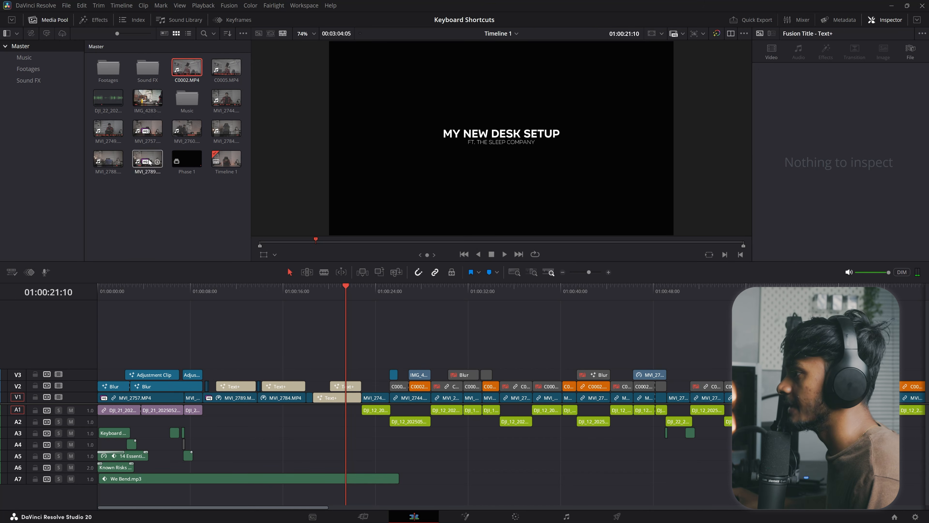
left_click(116, 133, "ctrl")
left_click(108, 159, "ctrl")
left_click(147, 128, "ctrl")
left_click(147, 159, "ctrl")
left_click(186, 128, "ctrl")
left_click(226, 128, "ctrl")
left_click(232, 164, "ctrl")
left_click(191, 161, "ctrl")
key("ctrl+z")
left_click_drag(120, 144, 42, 75)
left_click_drag(204, 69, 60, 66)
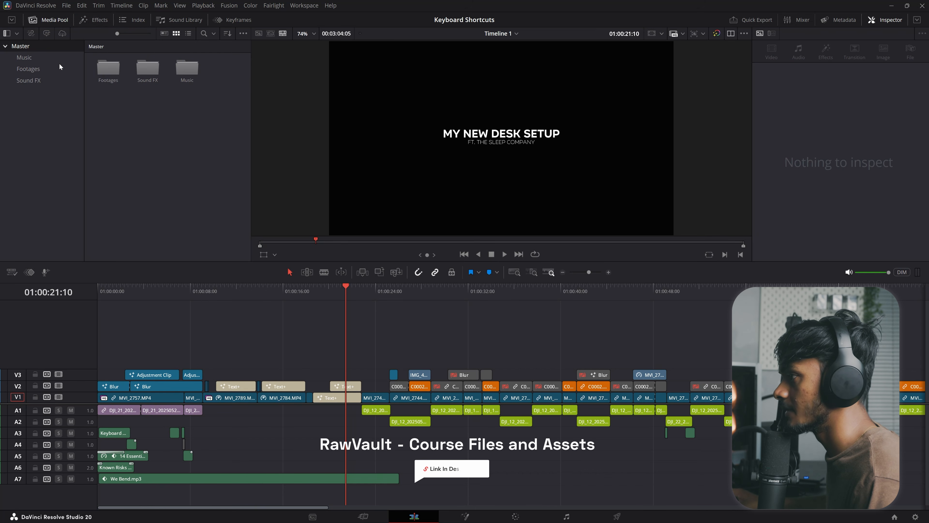
left_click(28, 69)
left_click(29, 80)
left_click(45, 48)
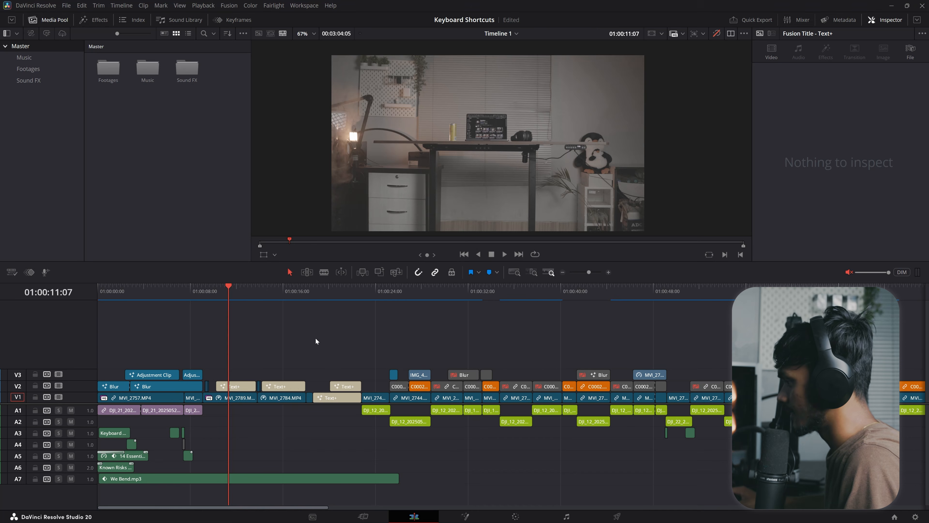
Play the timeline from 01:00:11:07 and raise the forward playback speed stepwise to 32x.
key("space")
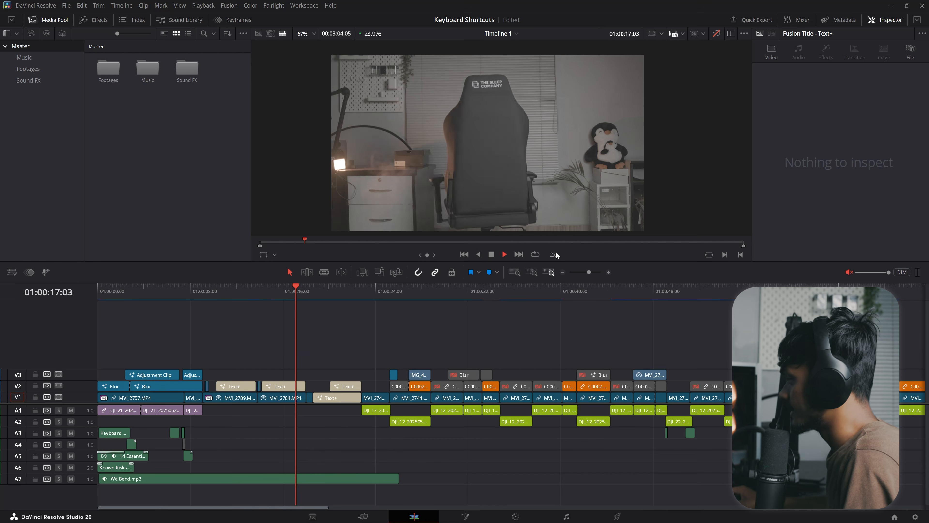
key("l")
key("l")
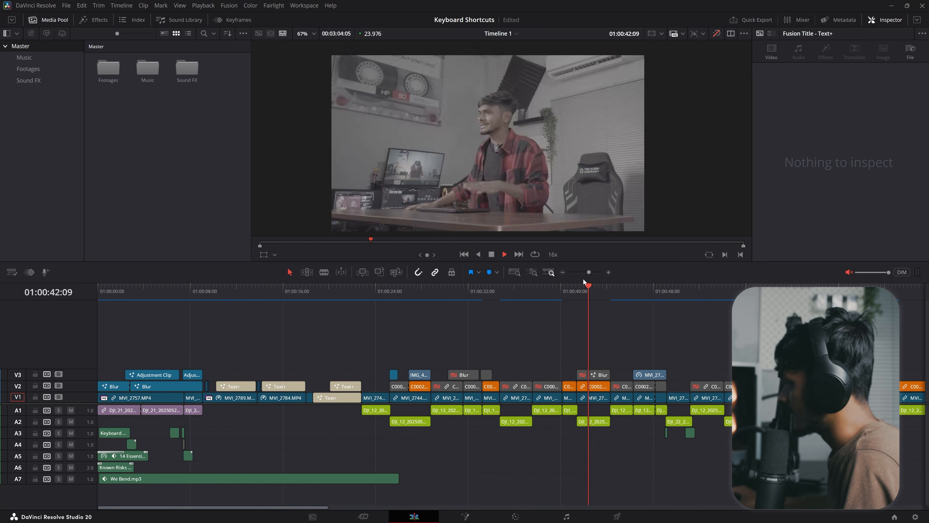
scroll(439, 334, "down", 5)
key("l")
key("l")
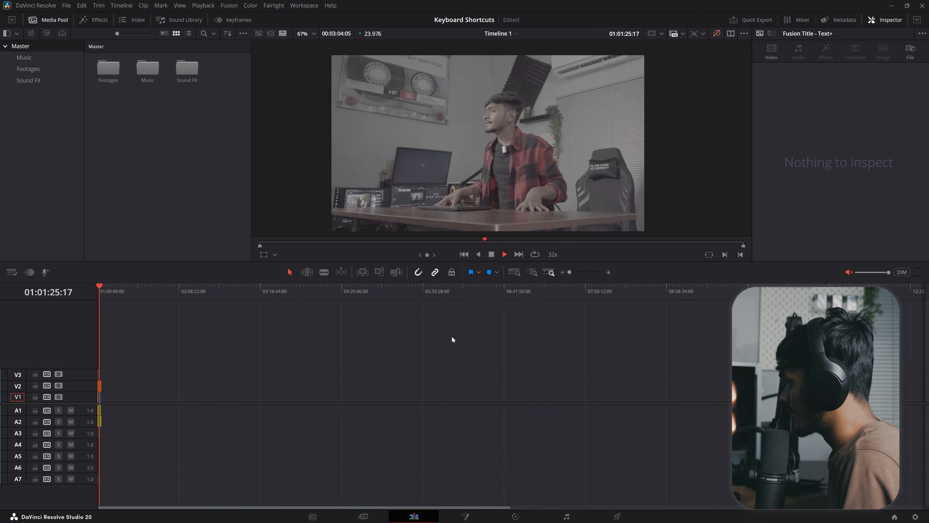
key("space")
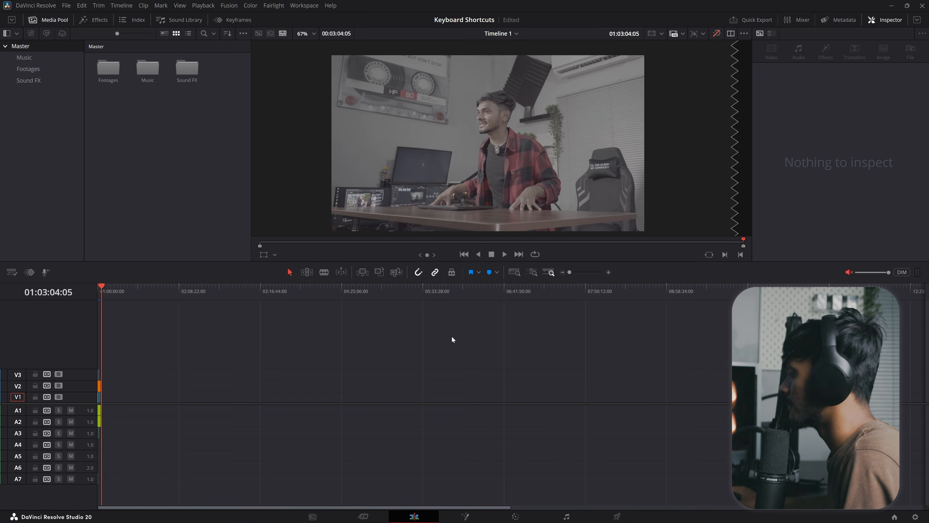
Mark a timeline range with an in point at 01:00:10:06 and an out point at 01:00:23:07, and clear both points.
scroll(294, 377, "up", 5)
left_click(148, 289)
scroll(71, 325, "up", 4)
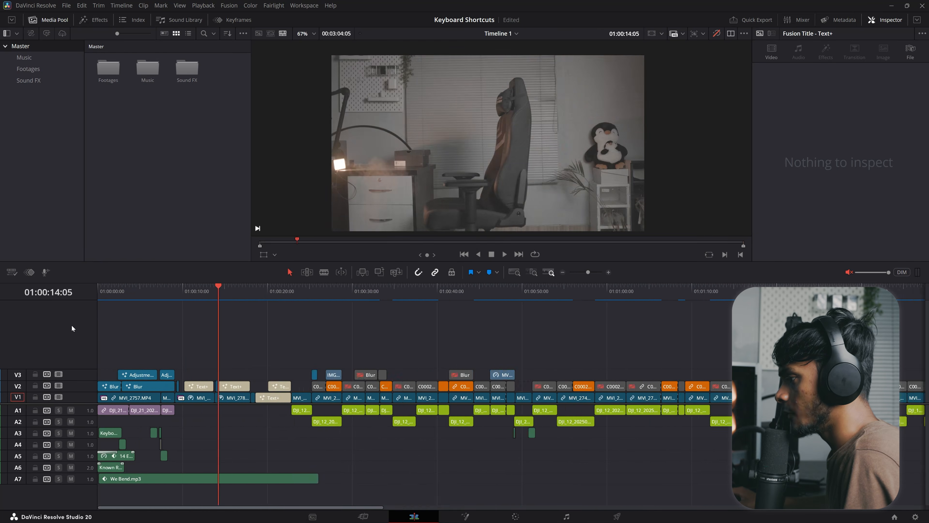
scroll(414, 341, "down", 1)
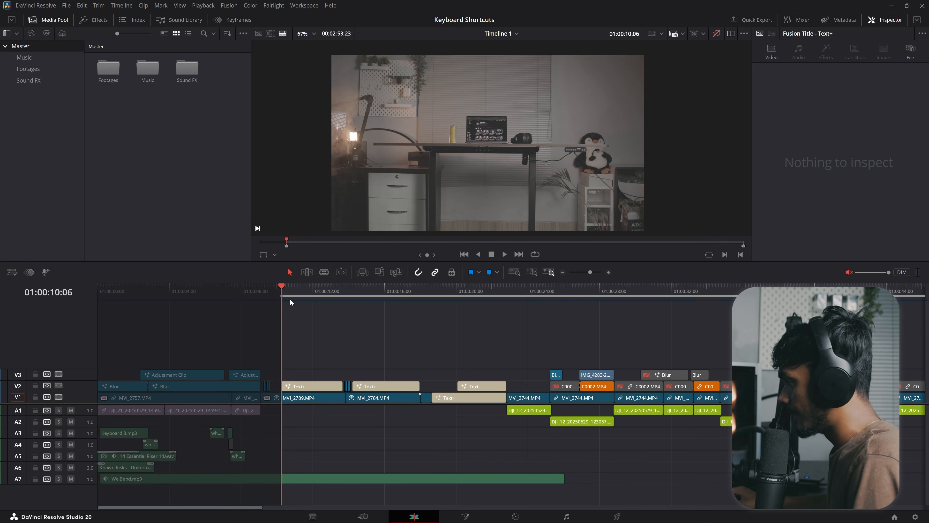
left_click(515, 290)
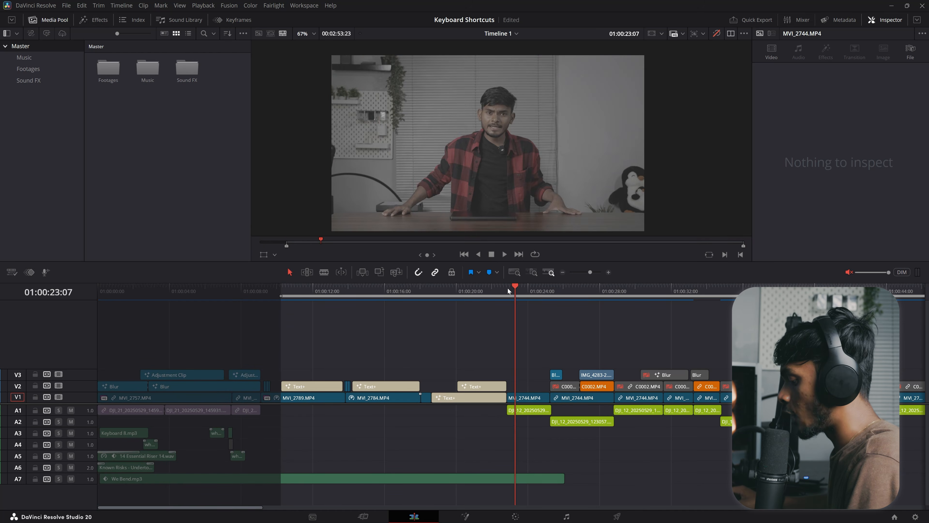
key("o")
key("alt+x")
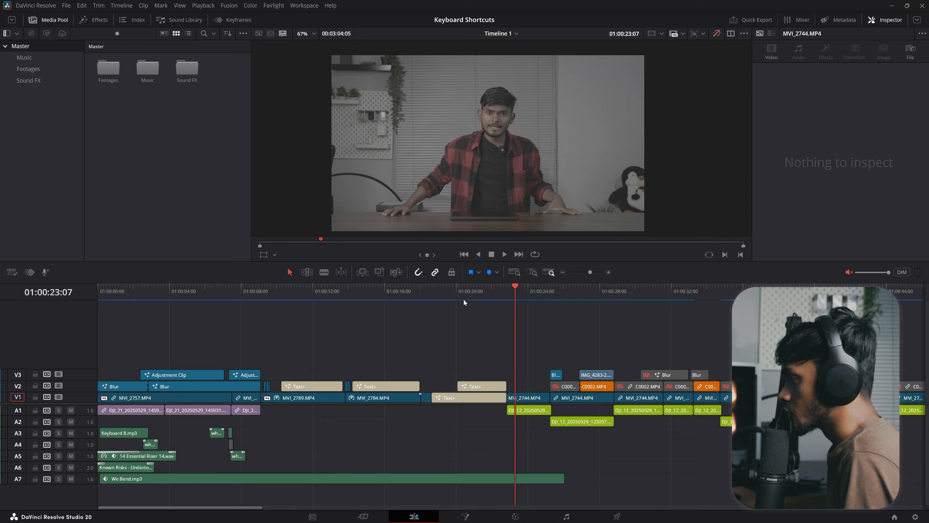
Load C0005.MP4 from the Footages bin into the source viewer, play it briefly and scrub to 03:26:02:23.
left_click(330, 291)
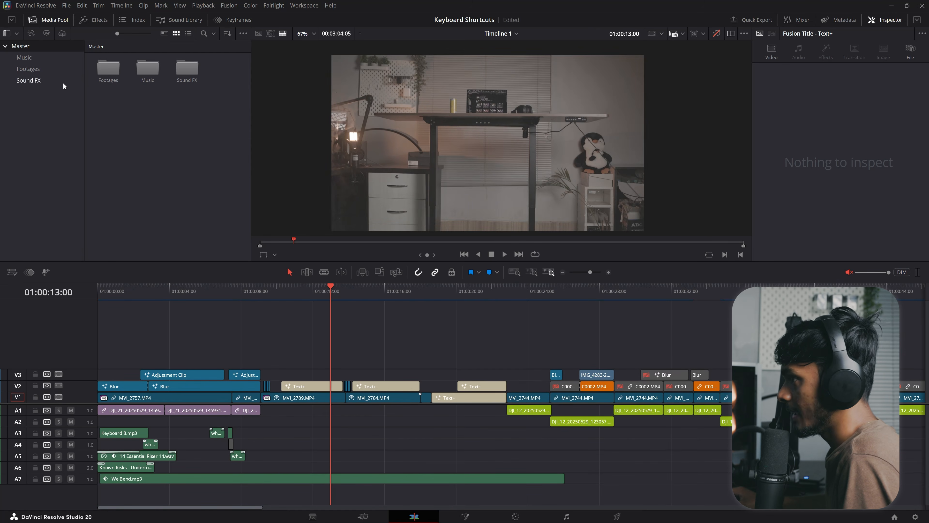
left_click(57, 71)
left_click(138, 70)
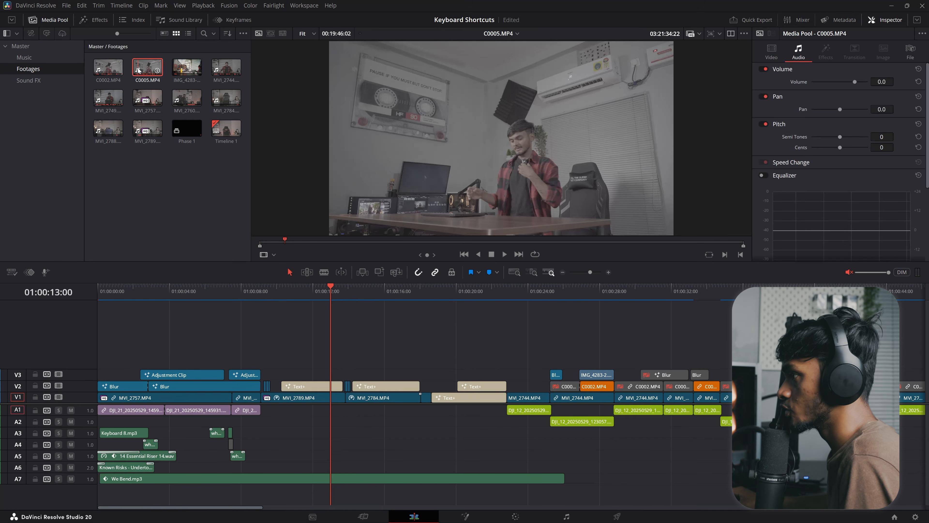
left_click(335, 242)
key("space")
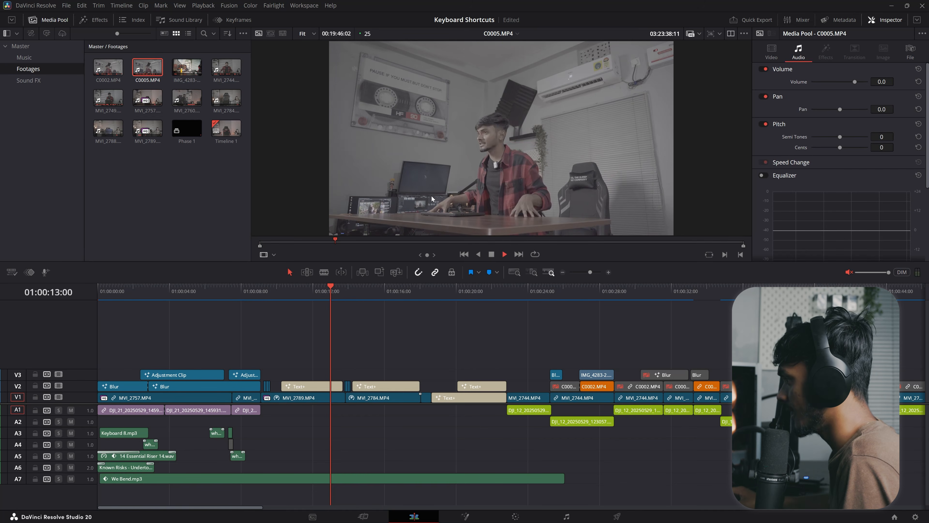
double_click(142, 68)
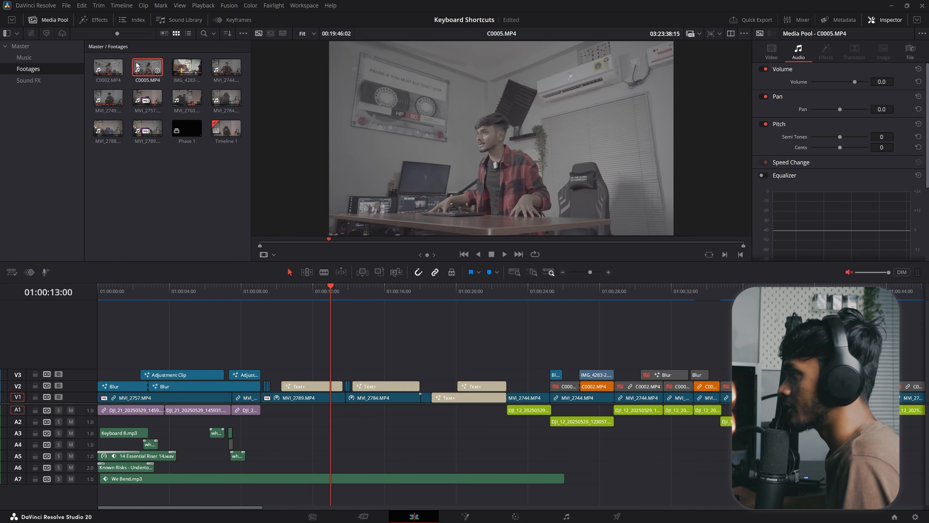
left_click(358, 241)
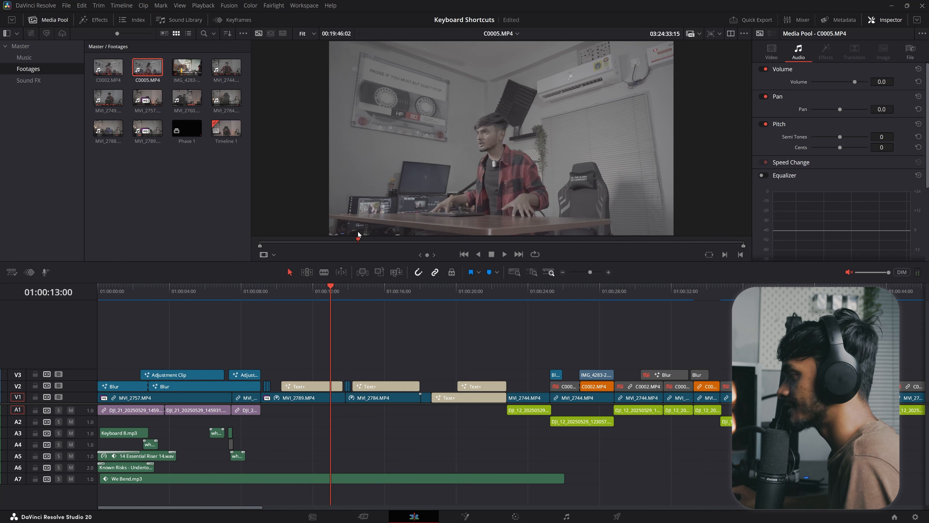
left_click_drag(359, 240, 394, 245)
Try placing the untrimmed C0005.MP4 clip on the timeline above track V3.
left_click_drag(473, 114, 334, 362)
left_click(572, 295)
left_click(629, 364)
left_click(324, 291)
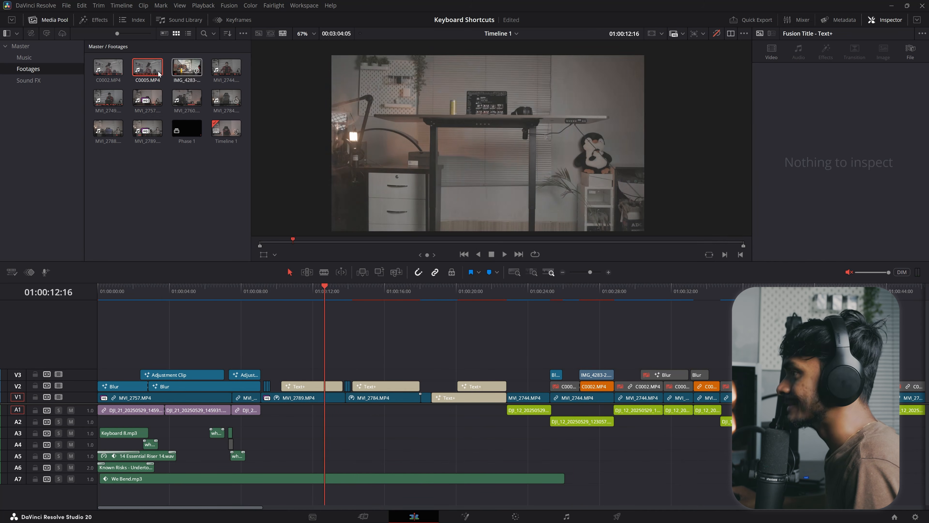
Mark an in point at 03:25:35:23 and an out point at 03:29:09:21 on the C0005.MP4 source clip.
left_click(145, 65)
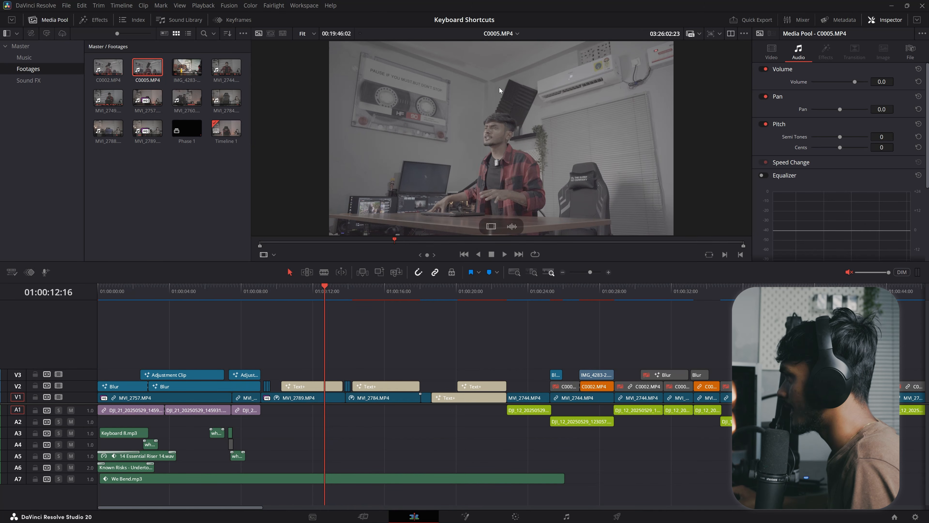
mouse_move(380, 241)
left_mouse_down()
mouse_move(392, 242)
mouse_move(340, 244)
mouse_move(383, 244)
left_mouse_up()
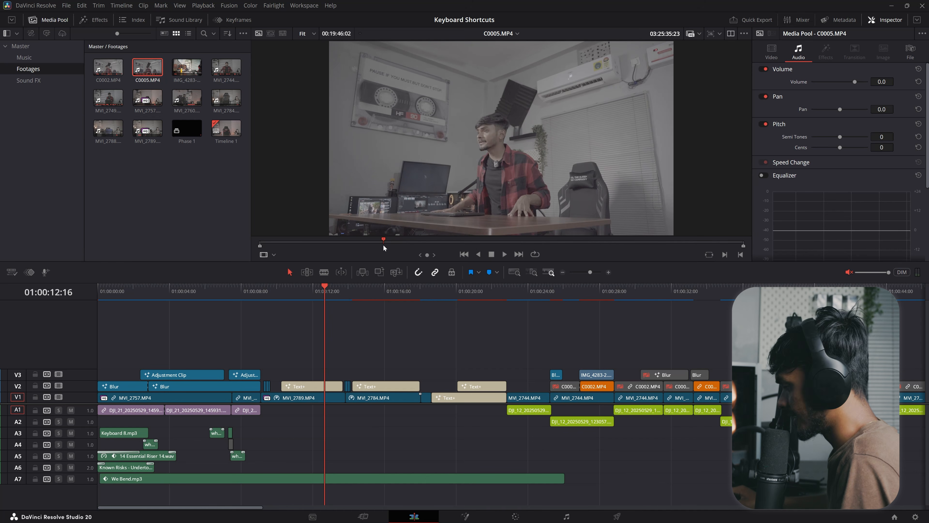
key("i")
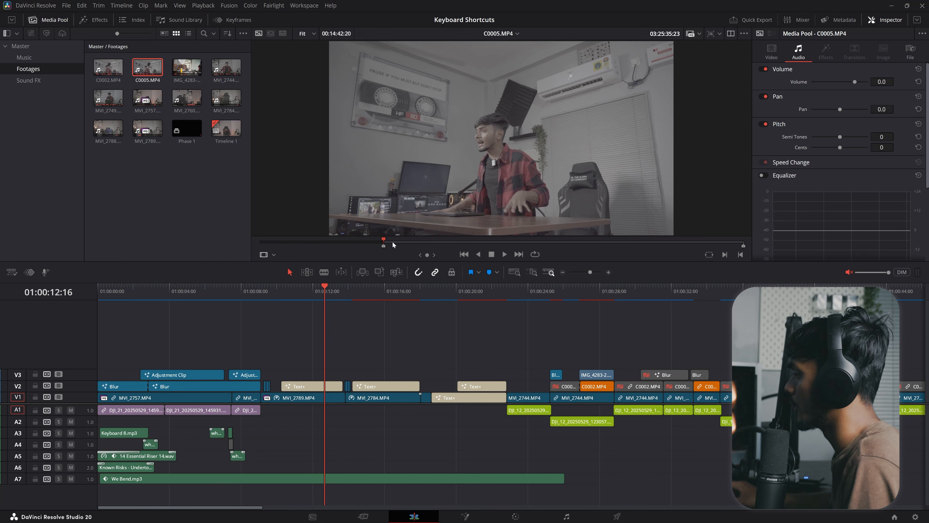
key("Home")
key("shift+i")
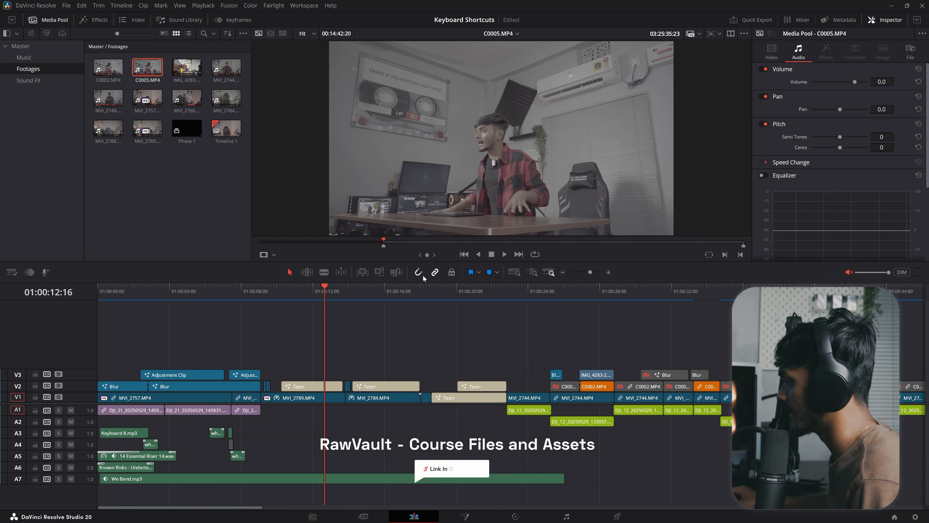
left_click_drag(383, 240, 471, 247)
key("o")
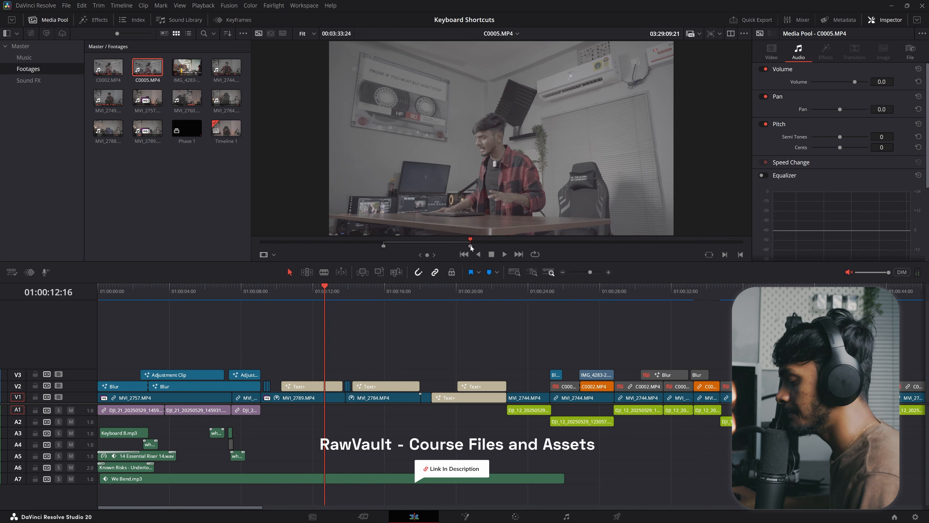
Place the marked section of C0005.MP4 on the timeline above track V3 and undo the placement.
left_click_drag(430, 187, 352, 366)
key("ctrl+z")
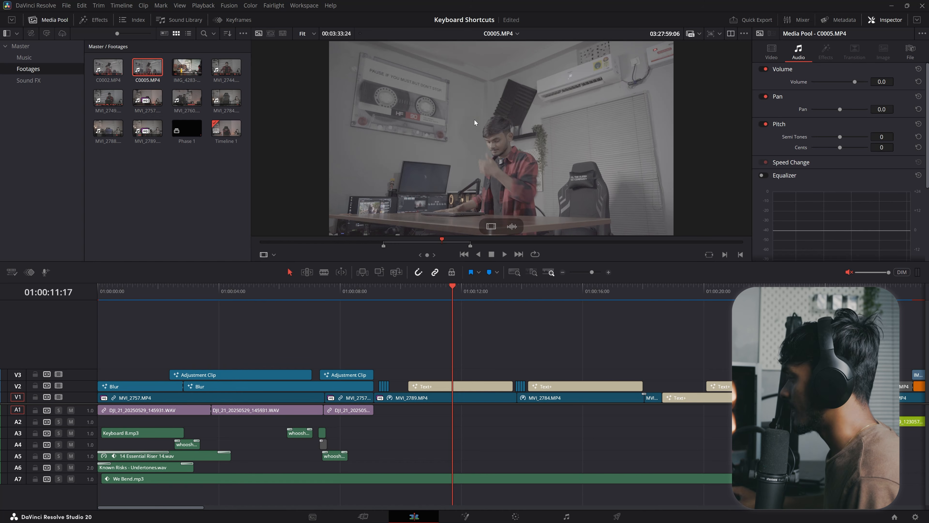
left_click(507, 363)
Mark an in point at 01:00:05:10 and an out point at 01:00:15:20 on the timeline and move the playhead through the marked range.
left_click_drag(318, 293, 261, 300)
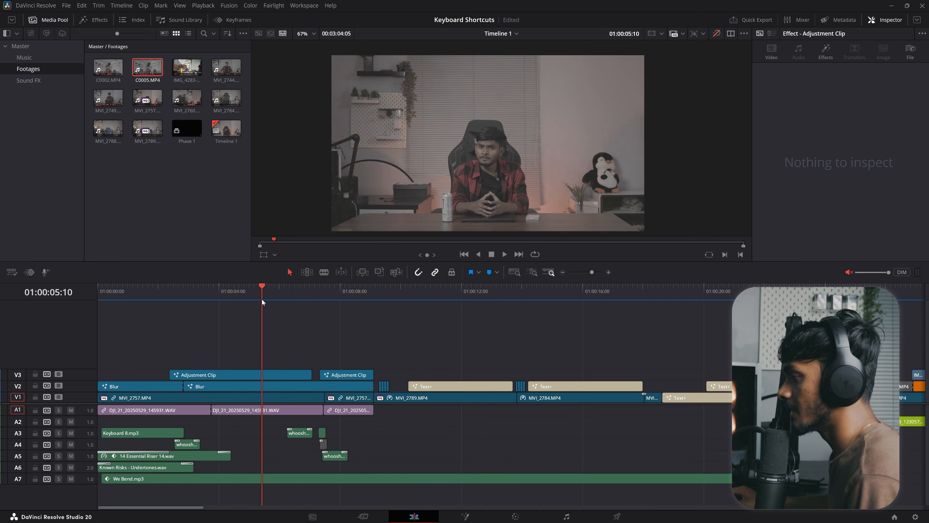
key("i")
left_click(577, 297)
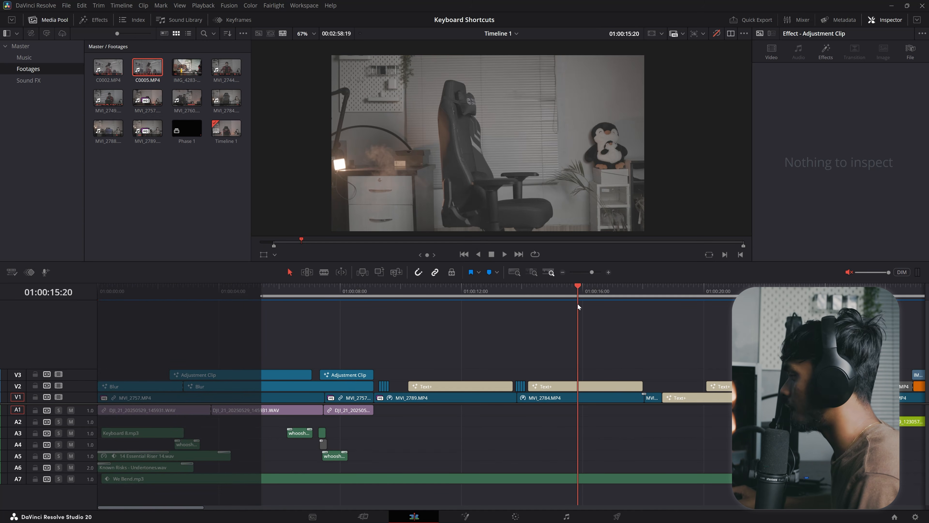
key("o")
key("Up")
key("Up")
key("Up")
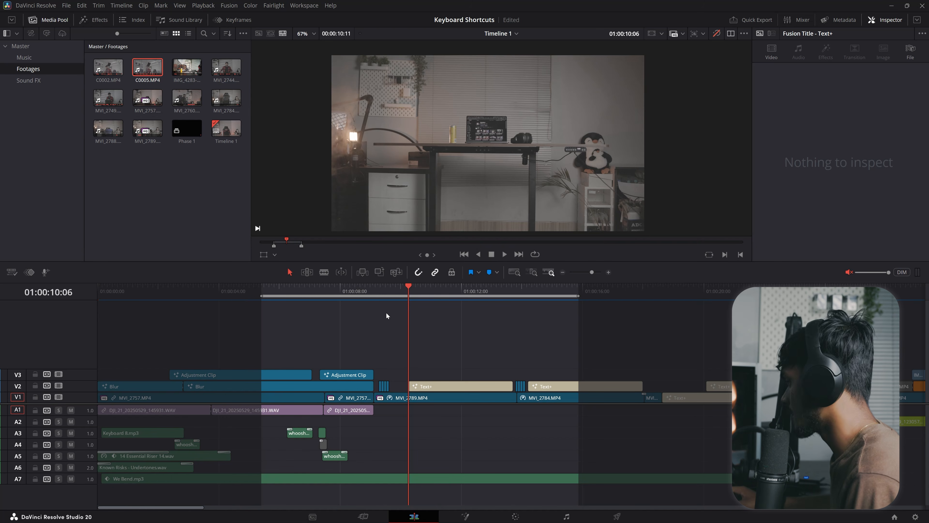
key("alt+/")
Mark a timeline range from the start of MVI_2789.MP4 to about 01:00:09:20 and play it with looping enabled.
left_click_drag(399, 290, 380, 292)
key("i")
key("space")
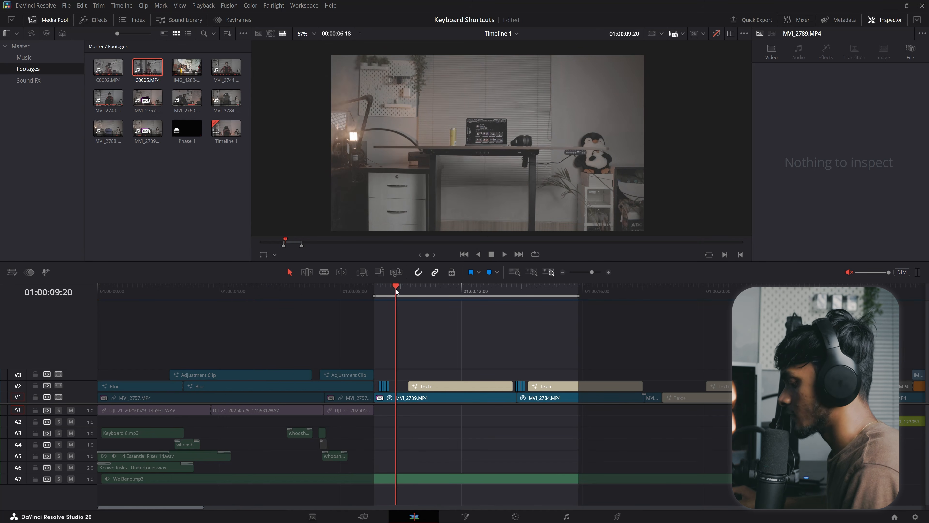
key("o")
key("shift+i")
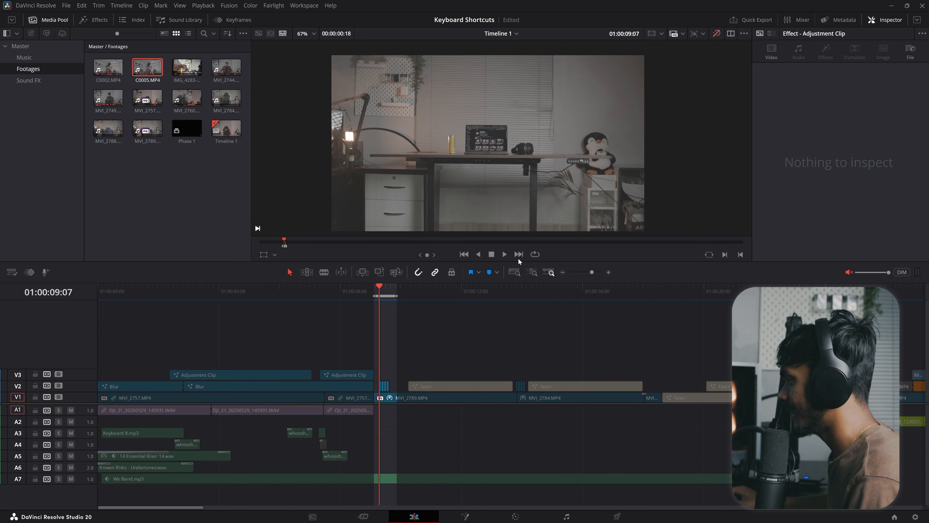
key("space")
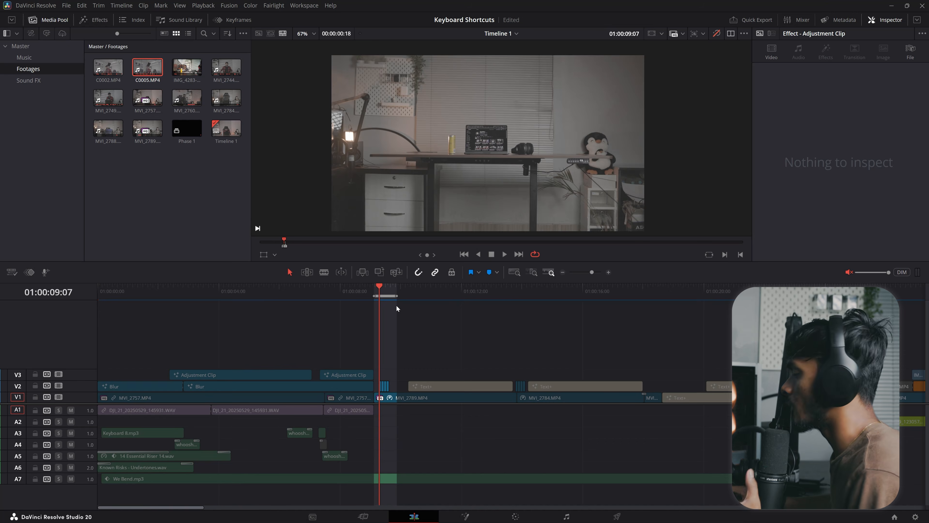
Clear the in and out points on the timeline and on the C0005.MP4 source clip, and return to the timeline viewer.
key("alt+x")
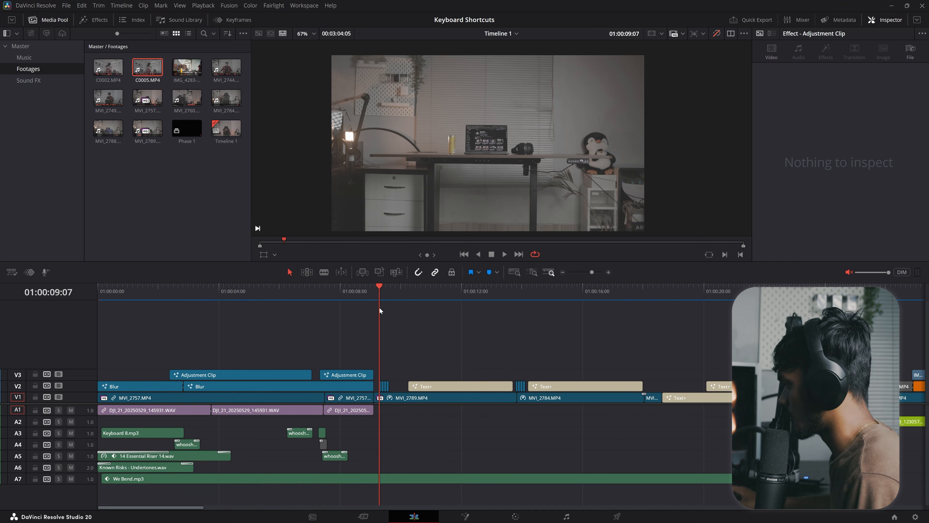
key("q")
left_click_drag(398, 242, 406, 245)
key("alt+x")
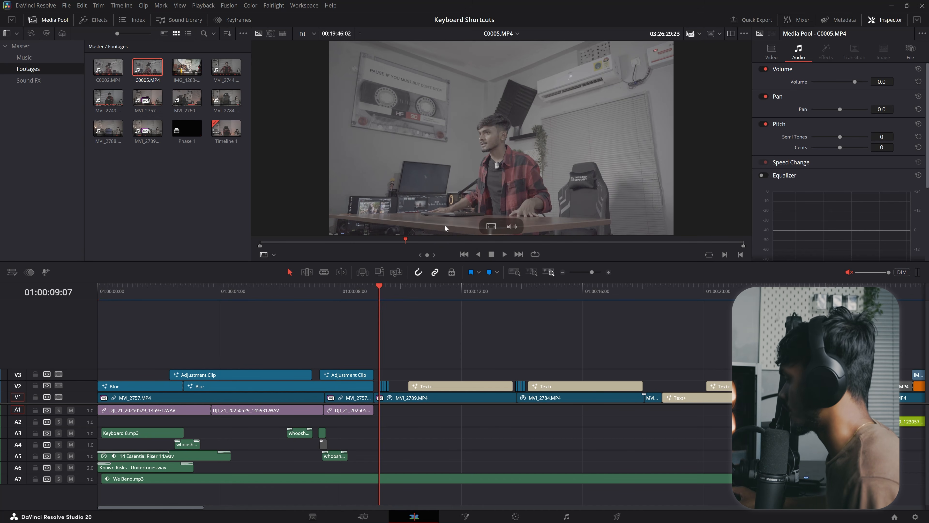
key("q")
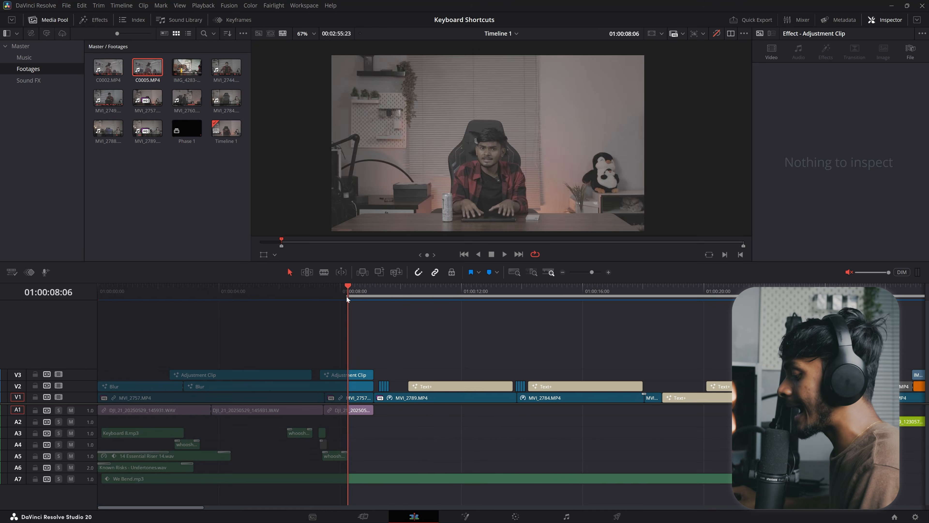
Mark a range 00:00:07:22 long on the timeline starting at 01:00:08:06, and clear its in and out points.
key("i")
left_click_drag(346, 296, 383, 288)
key("o")
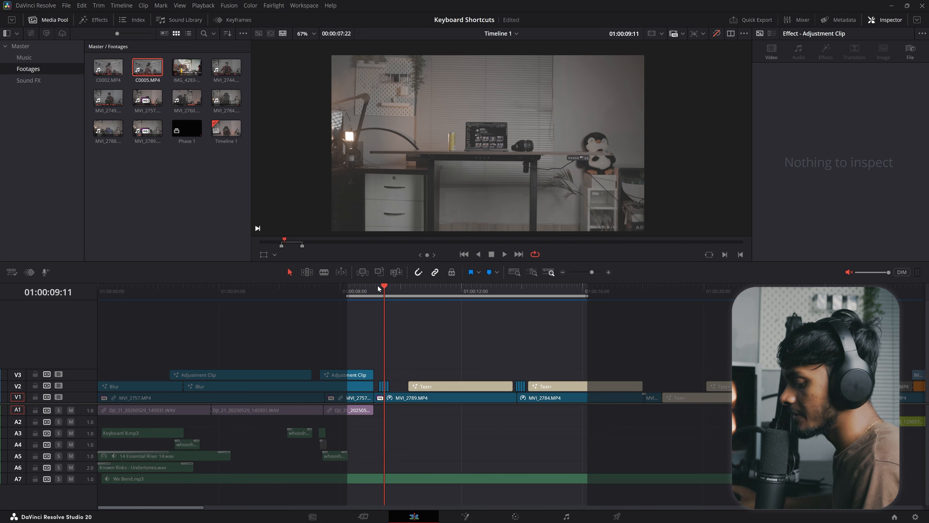
key("alt+x")
Mark the timeline from 01:00:10:15 to 01:00:16:04, clear both points and move the playhead back to 01:00:15:04.
left_click_drag(377, 285, 420, 286)
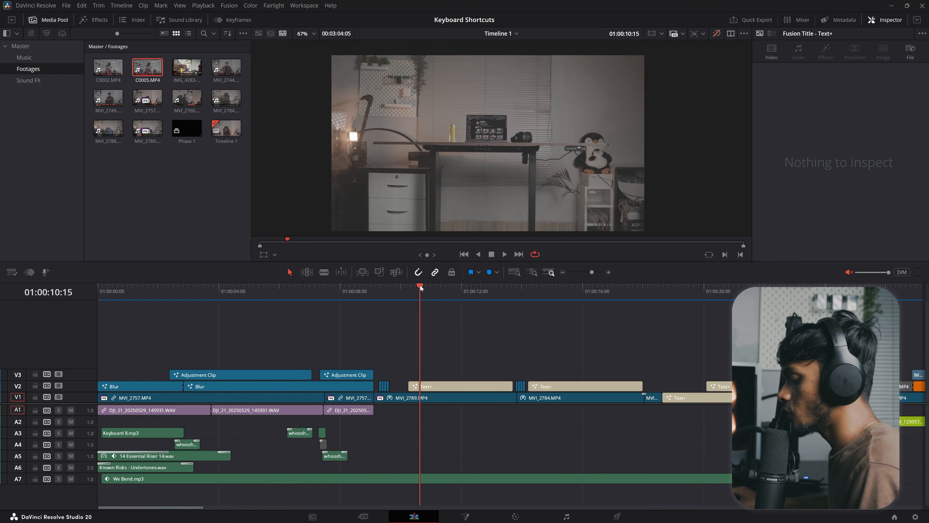
key("i")
left_click(589, 288)
key("o")
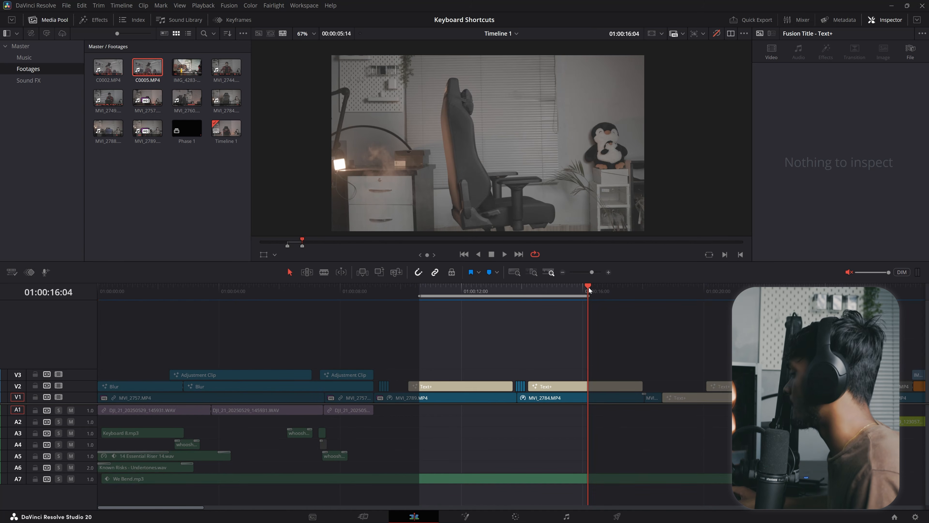
key("alt+x")
key("shift+Left")
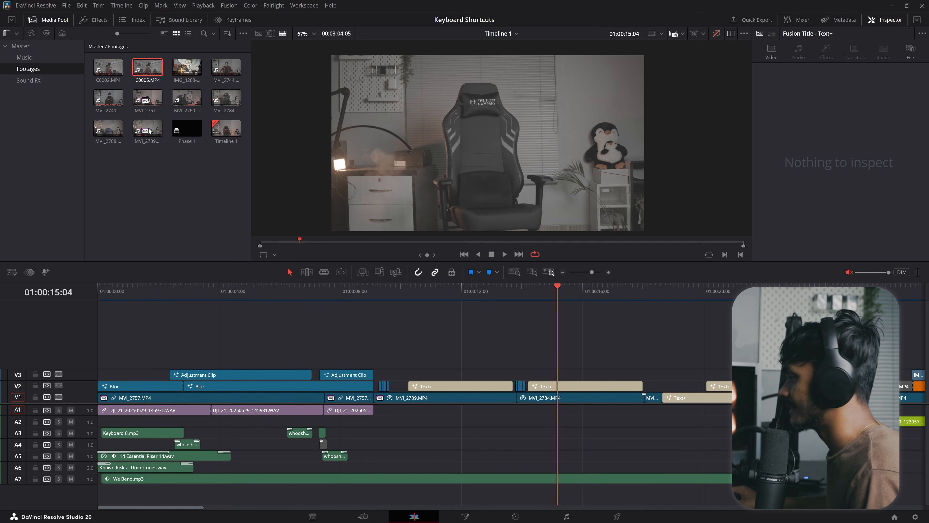
Examine the keys assigned to the Mark In and Mark Out commands in Keyboard Customization and close it.
left_click(36, 5)
left_click(57, 34)
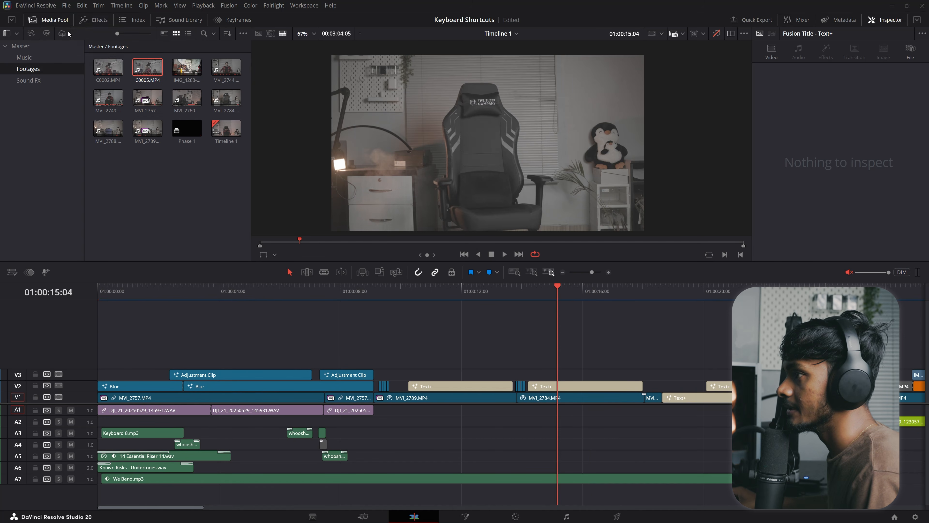
left_click(448, 160)
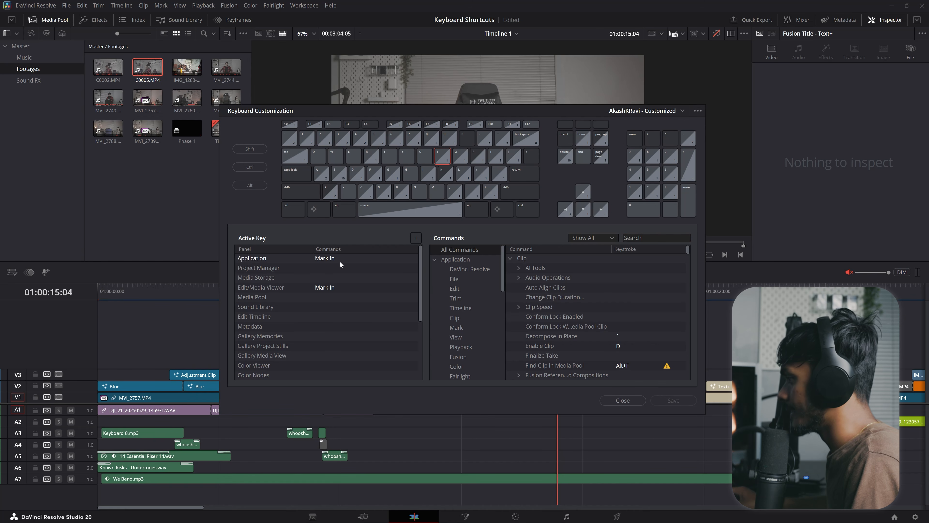
left_click(329, 259)
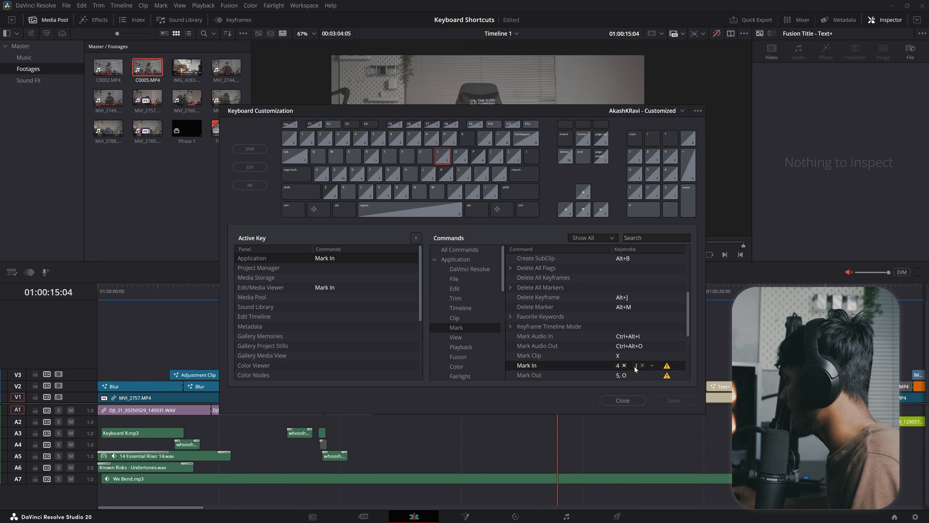
scroll(642, 366, "down", 4)
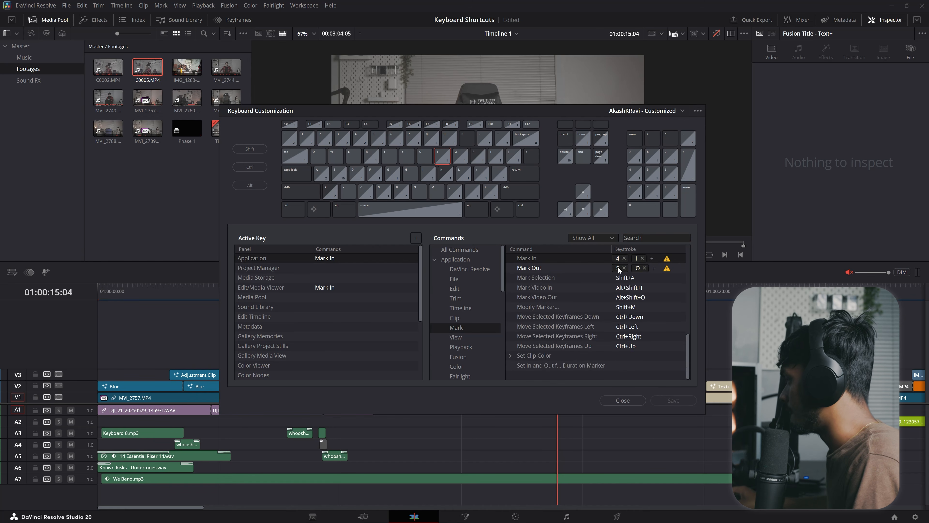
left_click(622, 400)
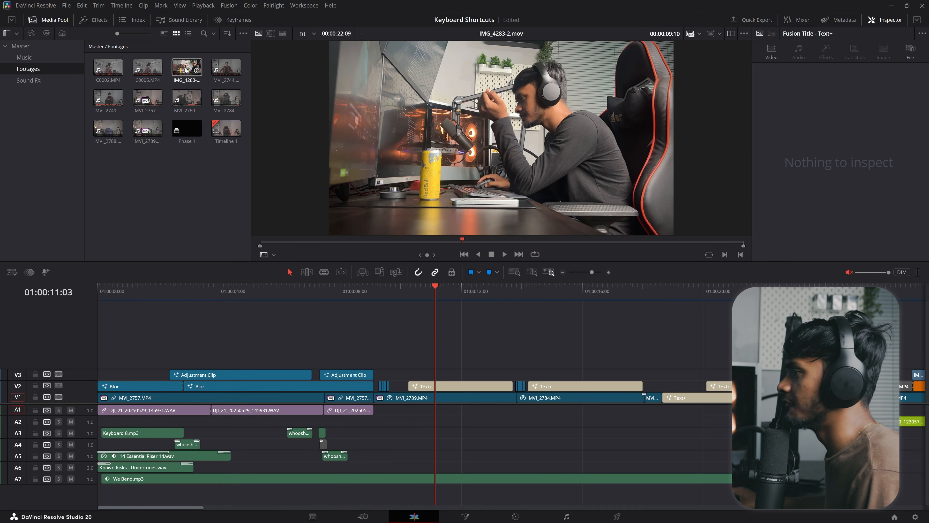
Try inserting the IMG_4283-2.mov clip into the timeline, undo it and move the playhead to 01:00:10:01.
left_click(186, 70)
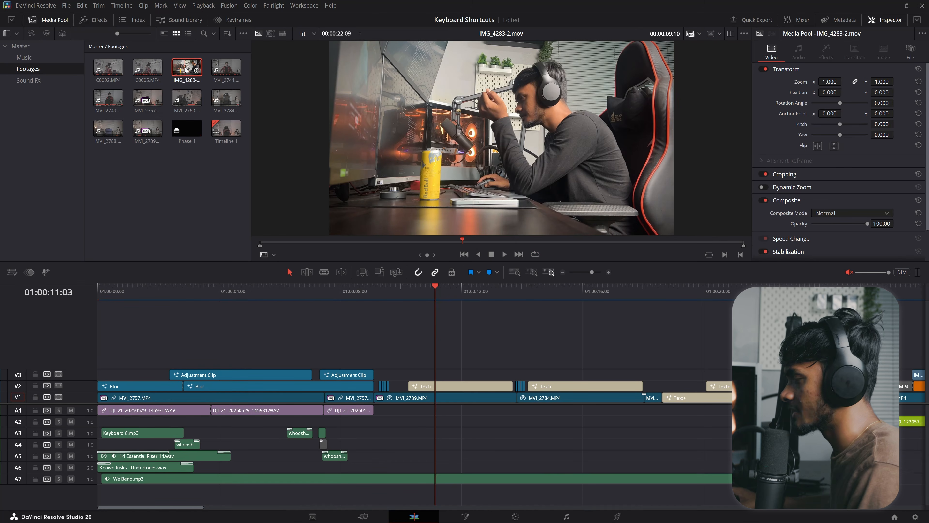
key("F9")
key("ctrl+z")
left_click_drag(377, 299, 361, 300)
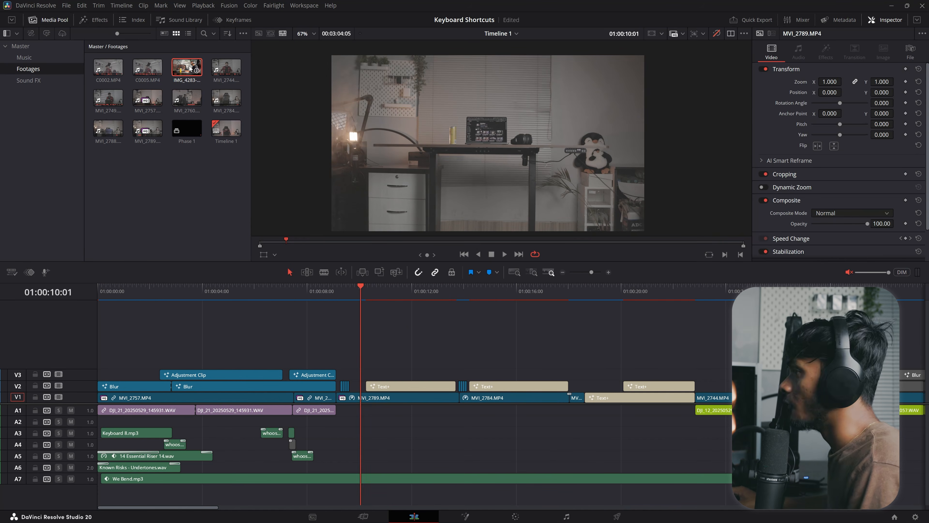
Insert the untrimmed C0005.MP4 at 01:00:10:01 on V1 and A1, scrub through it and undo the insertion.
key("F9")
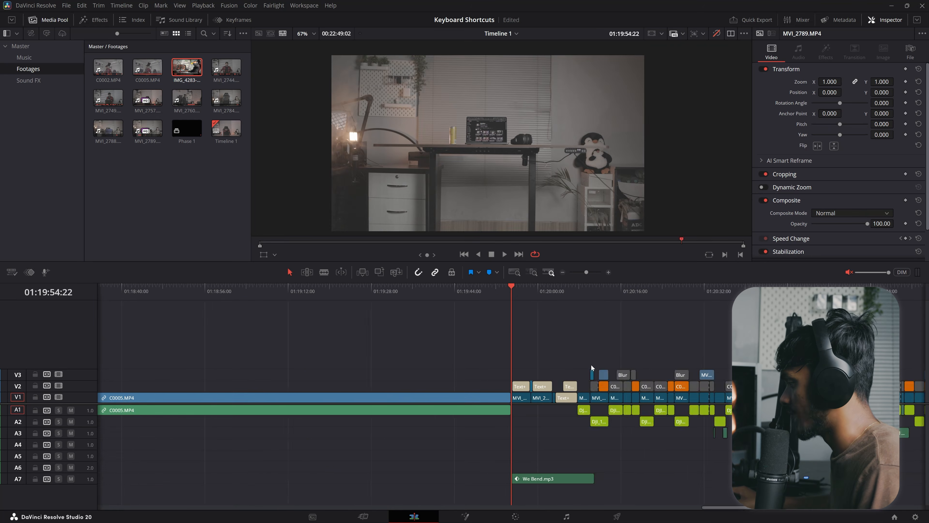
scroll(570, 329, "down", 3)
left_click(261, 293)
scroll(408, 353, "down", 5)
left_click_drag(314, 294, 154, 292)
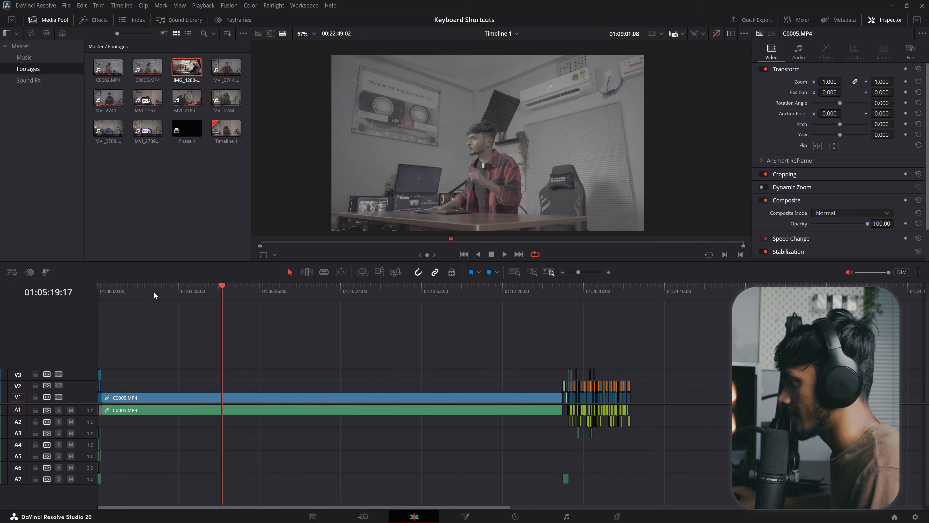
key("ctrl+z")
key("ctrl+shift+z")
key("ctrl+z")
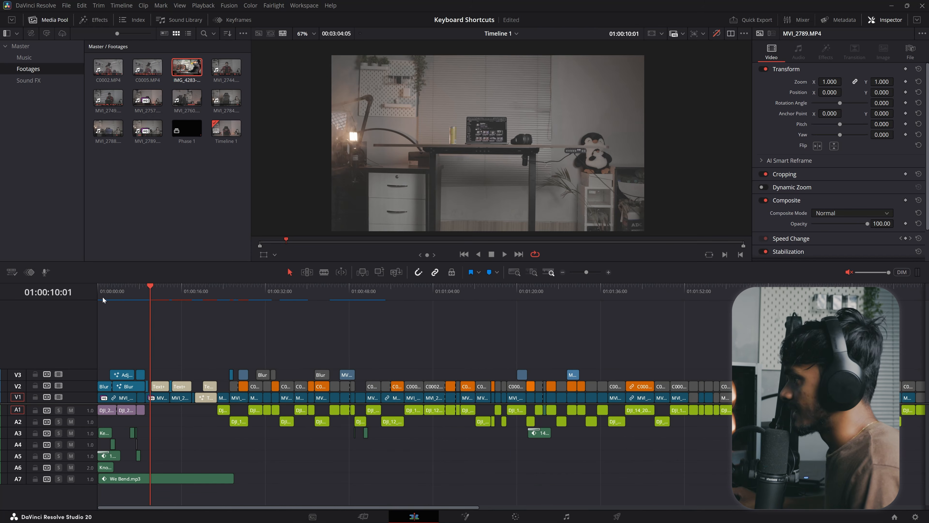
Load MVI_2788.MP4 into the source viewer and mark a section 00:00:03:47 long with its out point at 22:04:32:08.
left_click(209, 180)
scroll(109, 334, "up", 4)
double_click(227, 96)
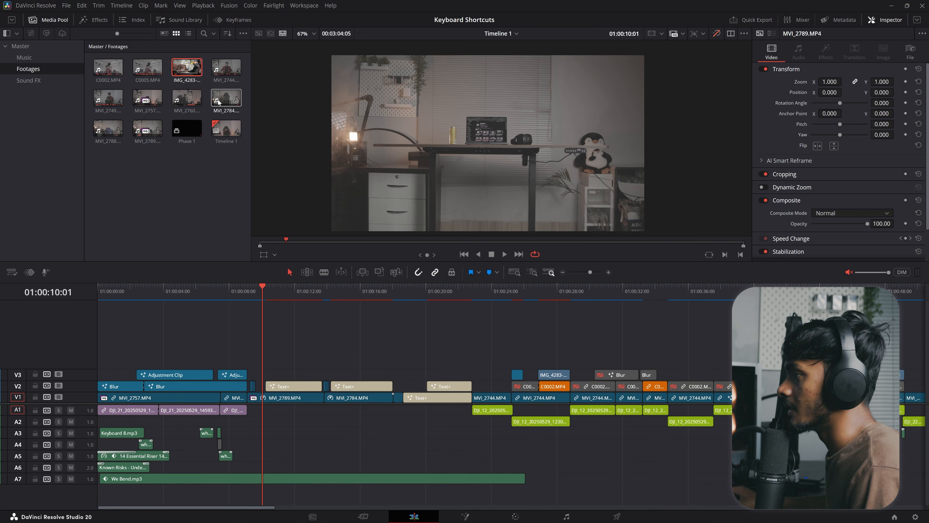
double_click(106, 125)
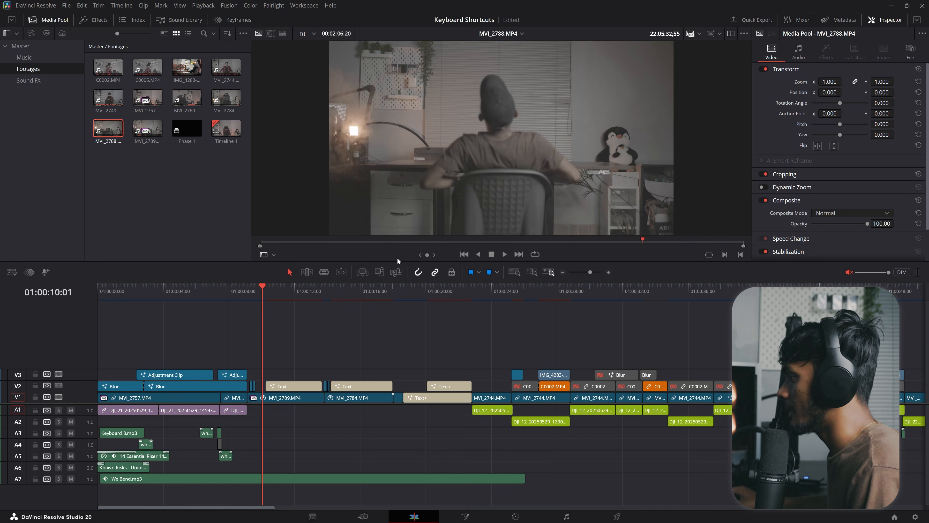
left_click(380, 238)
key("i")
left_click(395, 239)
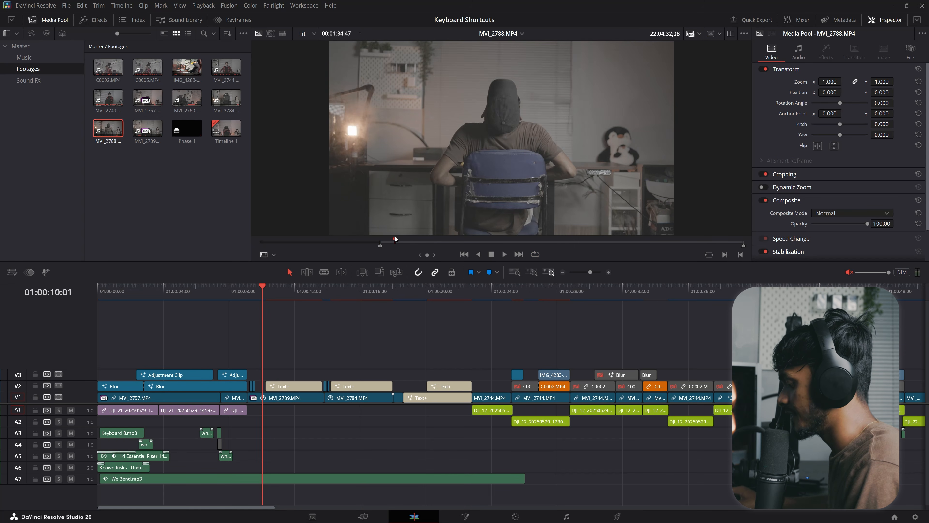
key("o")
left_click(387, 238)
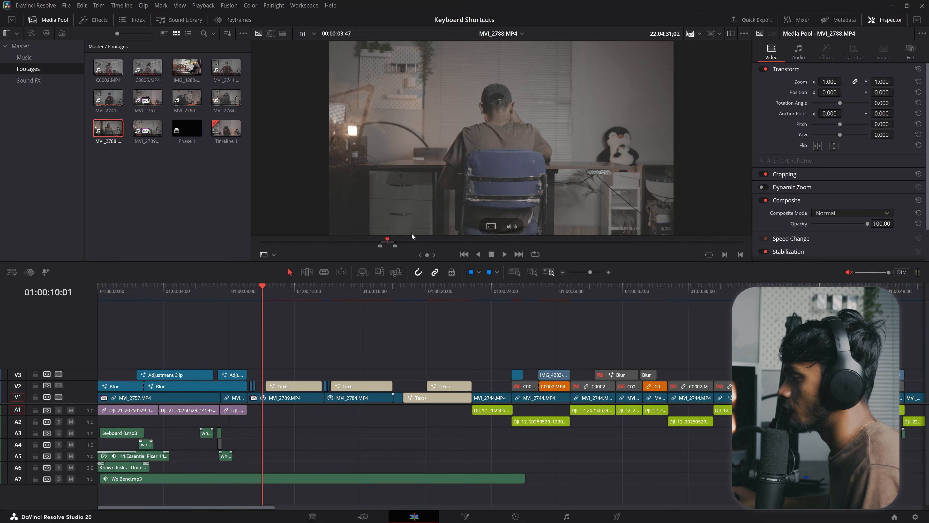
Insert the marked section of MVI_2788.MP4 at 01:00:10:01 on V1 and A1 and undo it, repeating the insert and undo twice.
key("F9")
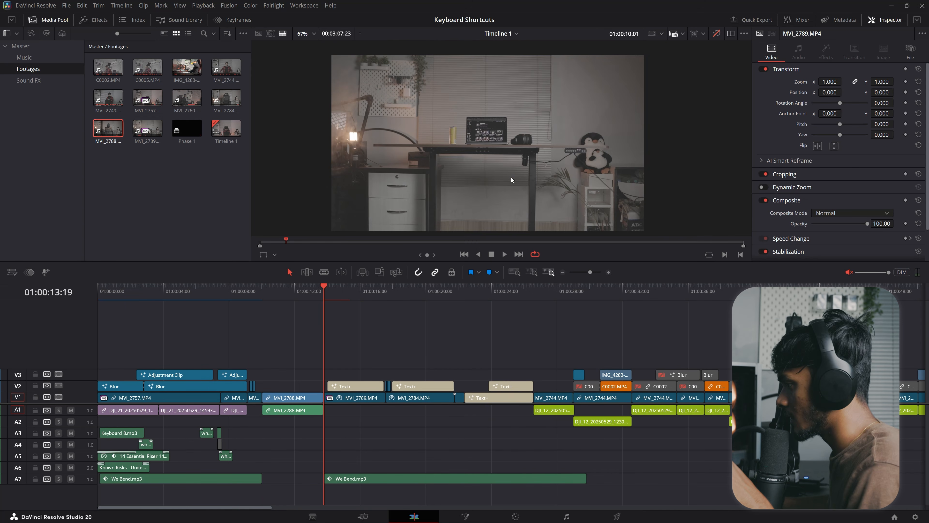
left_click_drag(302, 298, 280, 297)
key("Down")
key("ctrl+z")
key("F9")
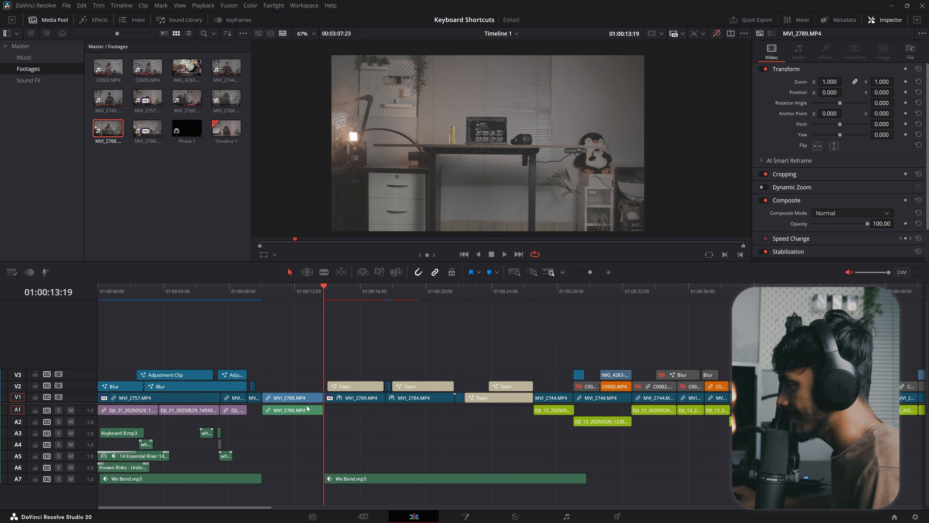
key("ctrl+z")
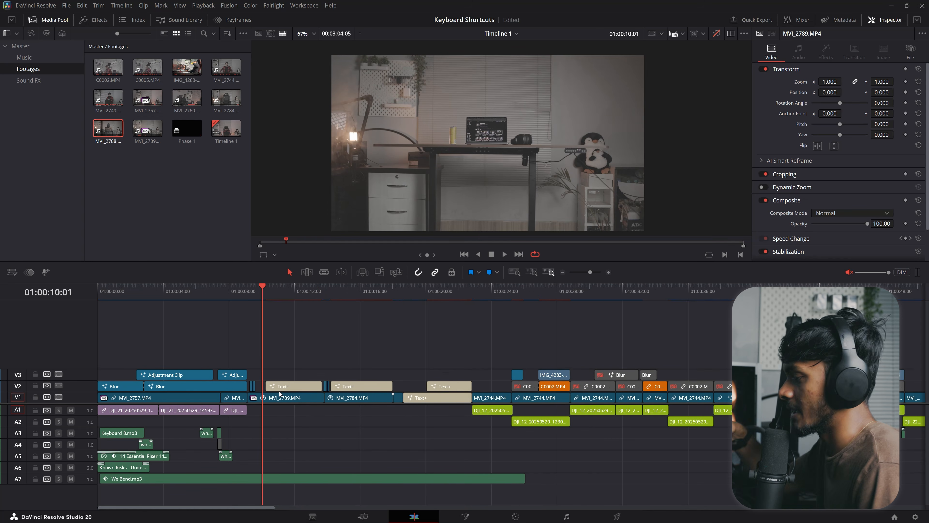
key("F9")
key("ctrl+z")
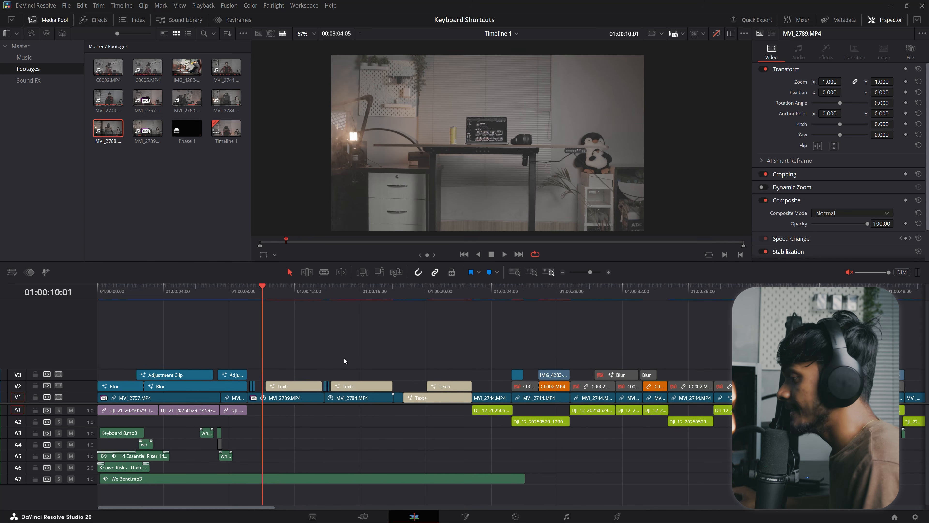
Load MVI_2744.MP4 from the Footages bin into the source viewer.
left_click(271, 396)
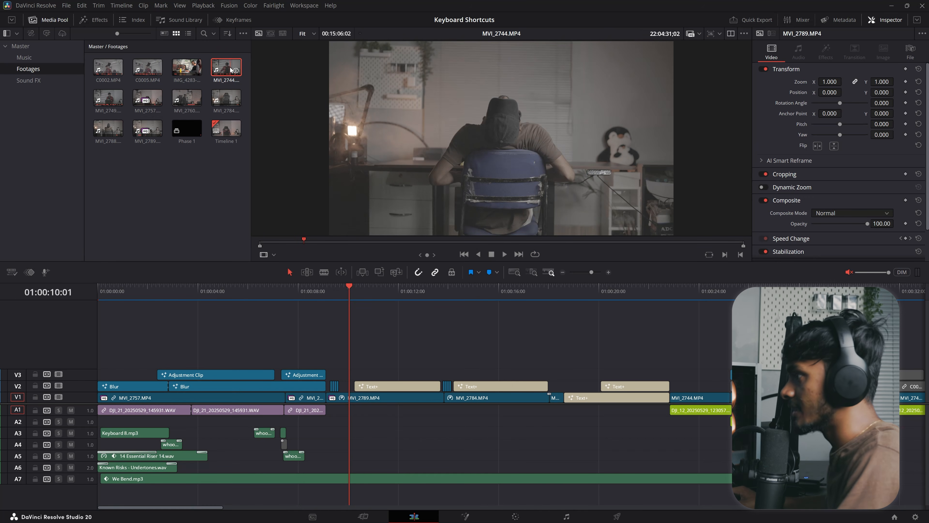
left_click(229, 65)
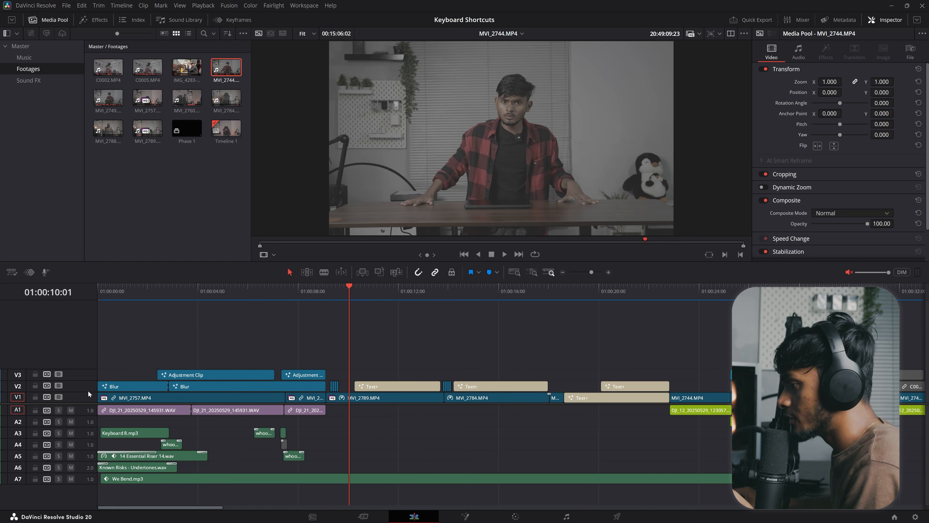
Select the MVI_2789.MP4 clip on the timeline and shrink video track V1 to its minimum height.
left_click(350, 398)
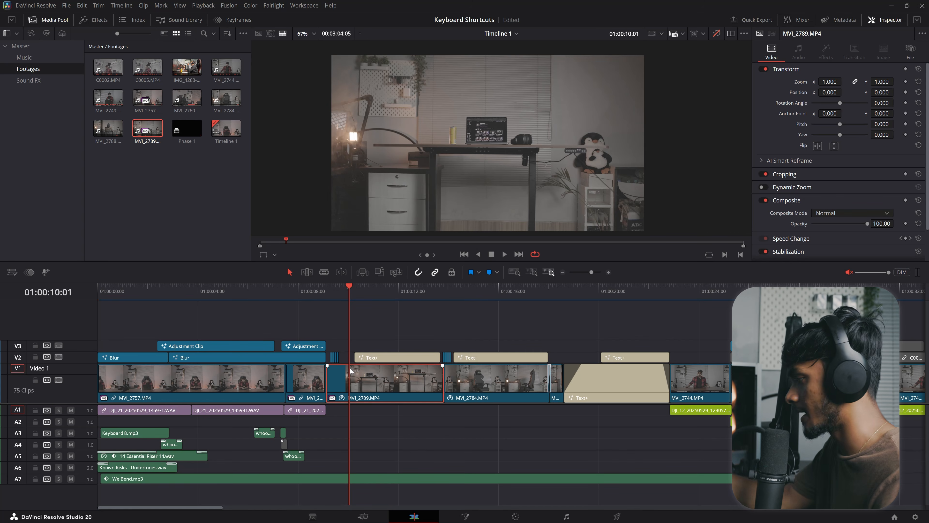
left_click_drag(95, 368, 87, 403)
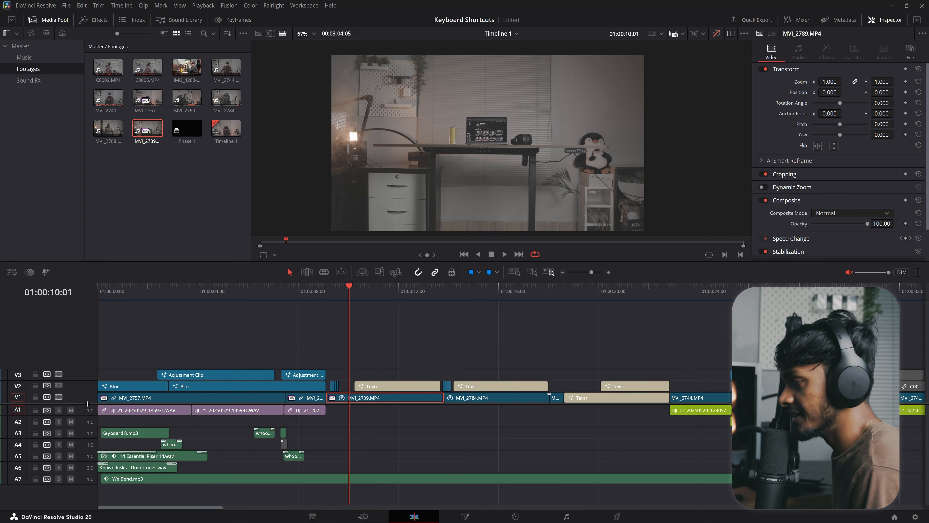
Append the whole MVI_2789.MP4 clip to the end of the timeline and delete the appended clip.
left_click(364, 359)
double_click(149, 127)
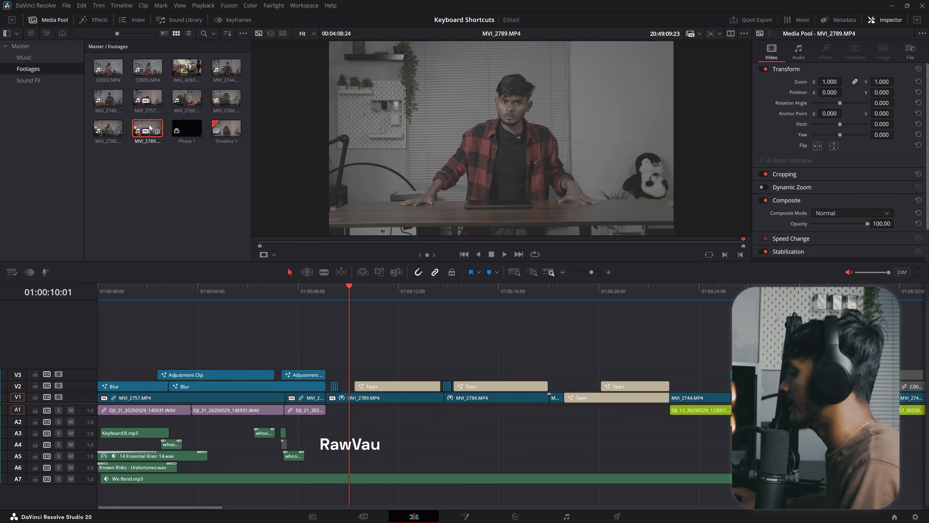
key("shift+F12")
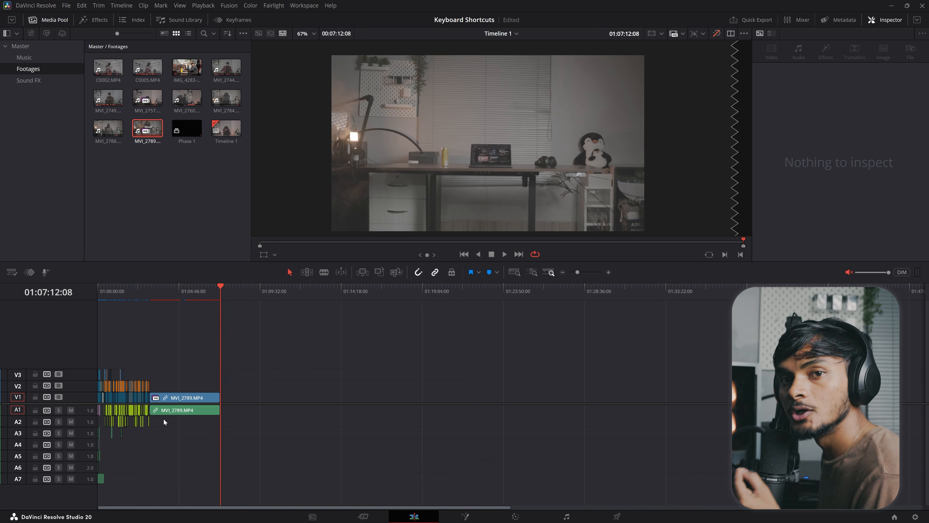
left_click_drag(174, 370, 216, 471)
key("Delete")
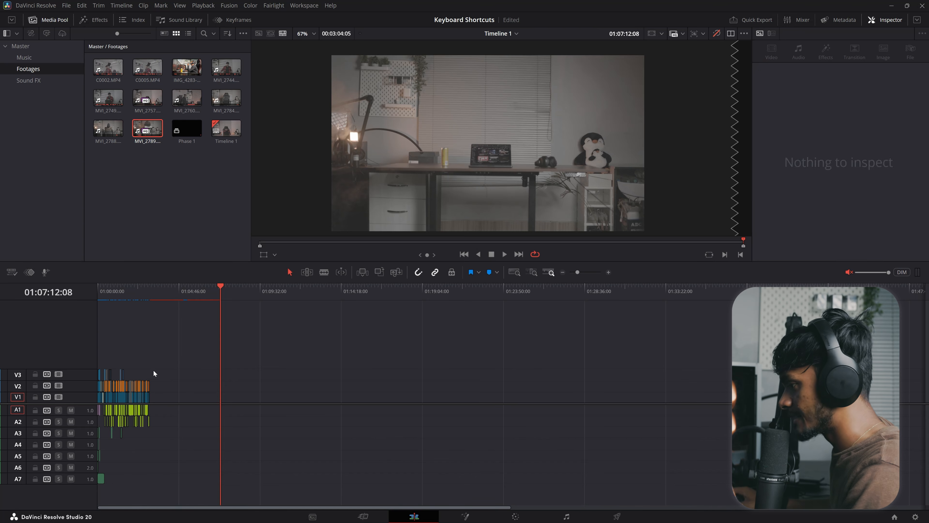
Mark a short section near the middle of MVI_2760.MP4 in the source viewer and append it to the end of the timeline.
left_click(114, 298)
left_click(187, 99)
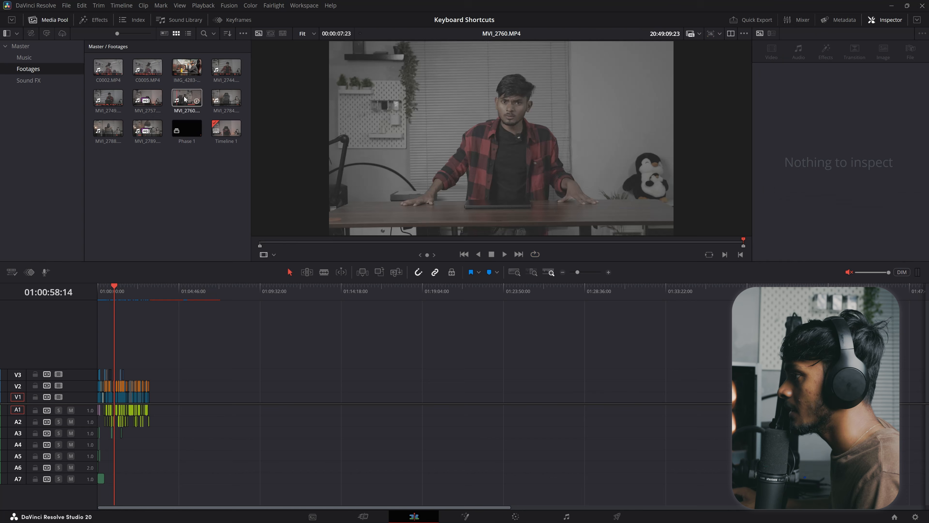
left_click(415, 244)
key("i")
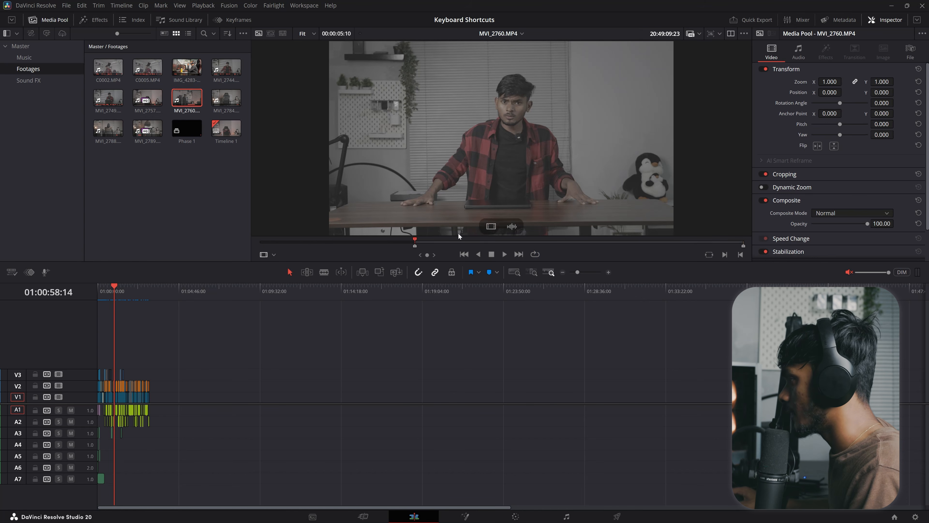
left_click(457, 241)
key("o")
key("shift+F12")
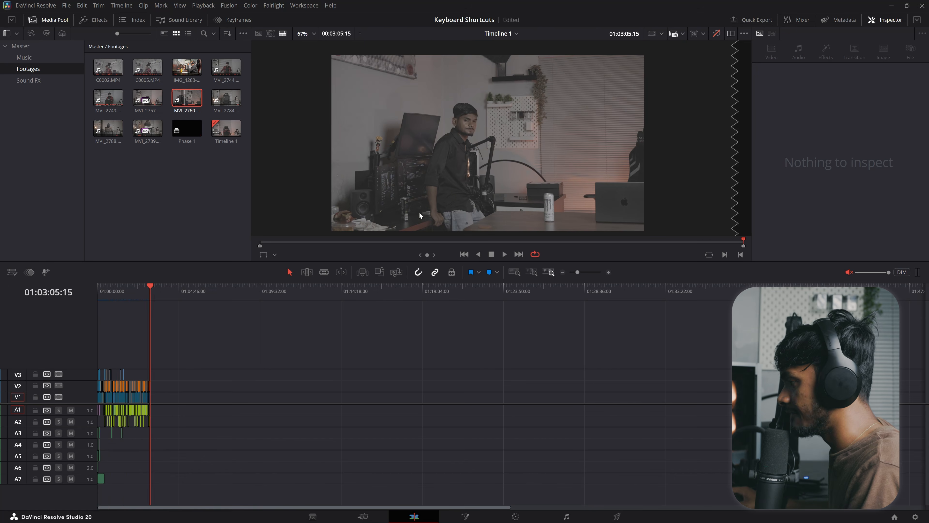
Examine the appended MVI_2760.MP4 section at the end of the timeline with the playhead at 01:03:05:00.
key("ctrl+equal")
key("ctrl+equal")
key("ctrl+equal")
key("ctrl+equal")
key("ctrl+equal")
key("ctrl+equal")
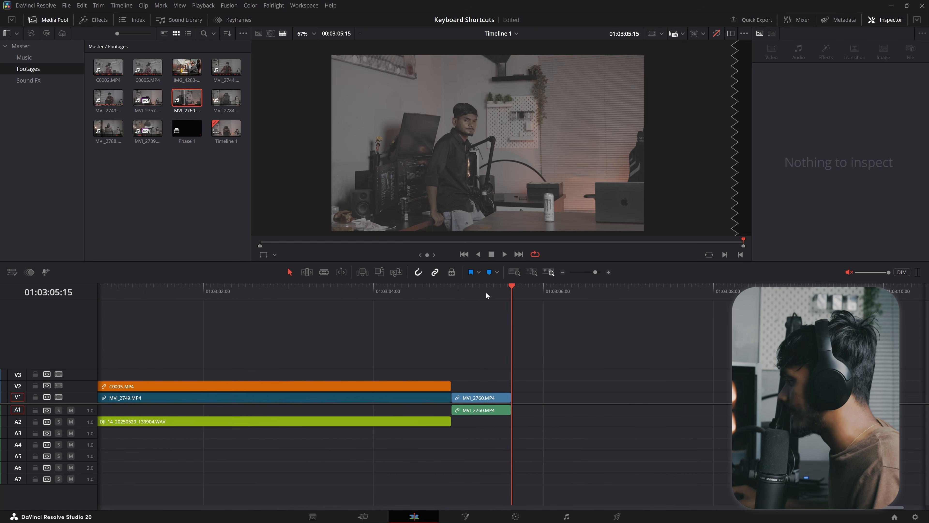
left_click(485, 292)
key("ctrl+equal")
mouse_move(510, 292)
left_mouse_down()
mouse_move(496, 292)
mouse_move(503, 299)
left_mouse_up()
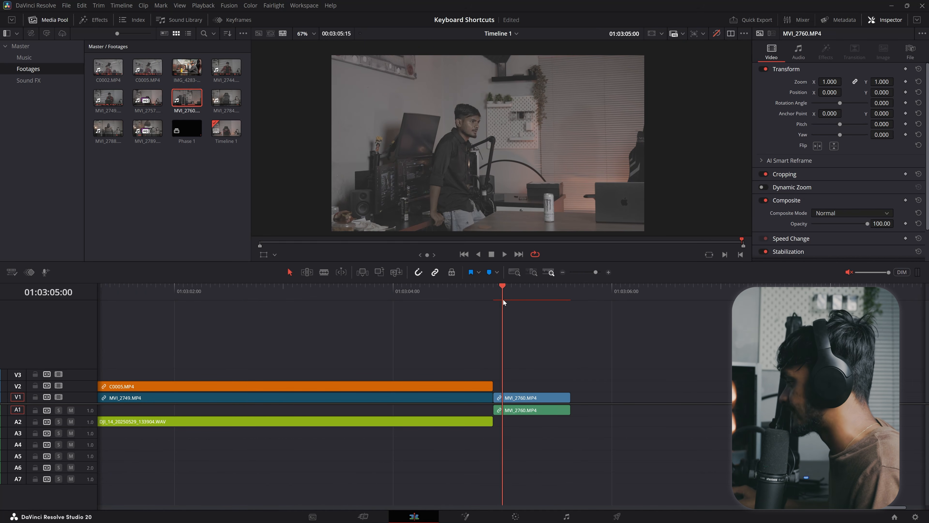
Play the timeline briefly, stop it, and select all clips on the timeline.
key("space")
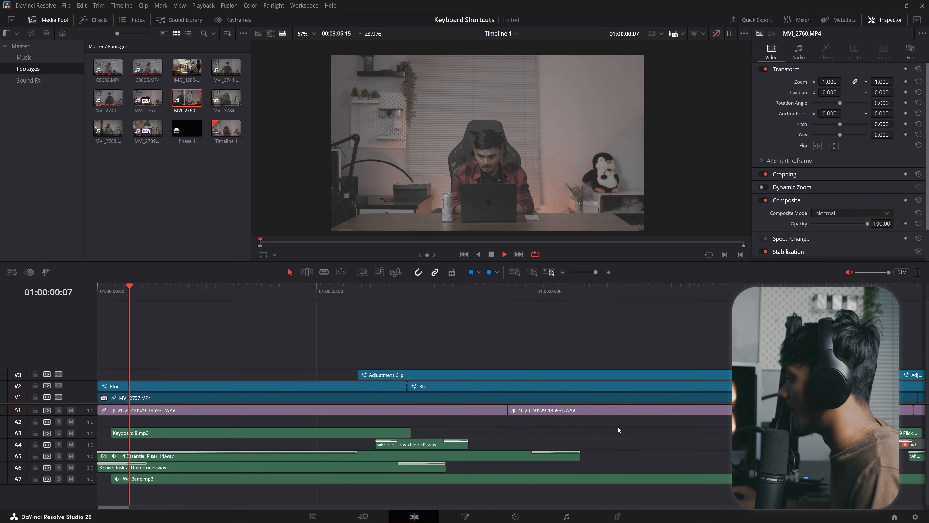
key("space")
key("ctrl+a")
key("shift+z")
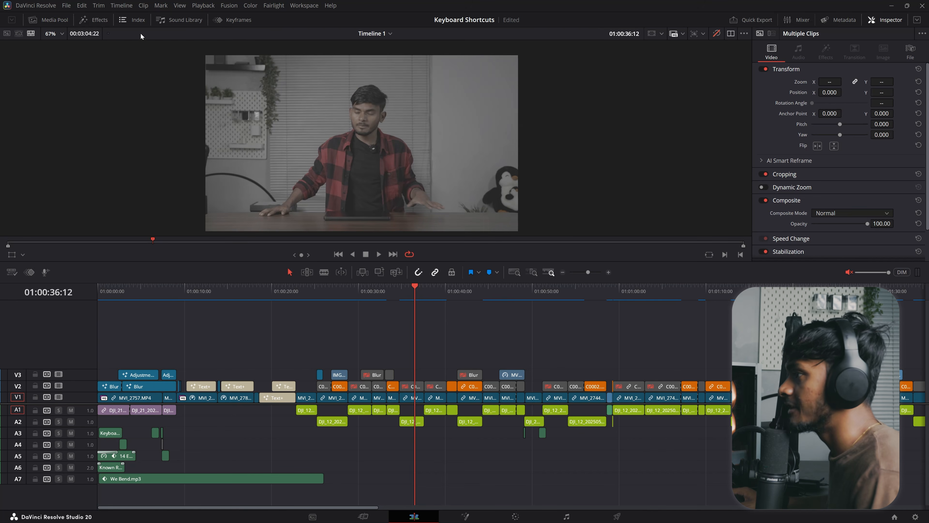
Show the Effects library, Edit Index and Sound Library in turn, returning to the Media Pool.
left_click(94, 20)
left_click(132, 21)
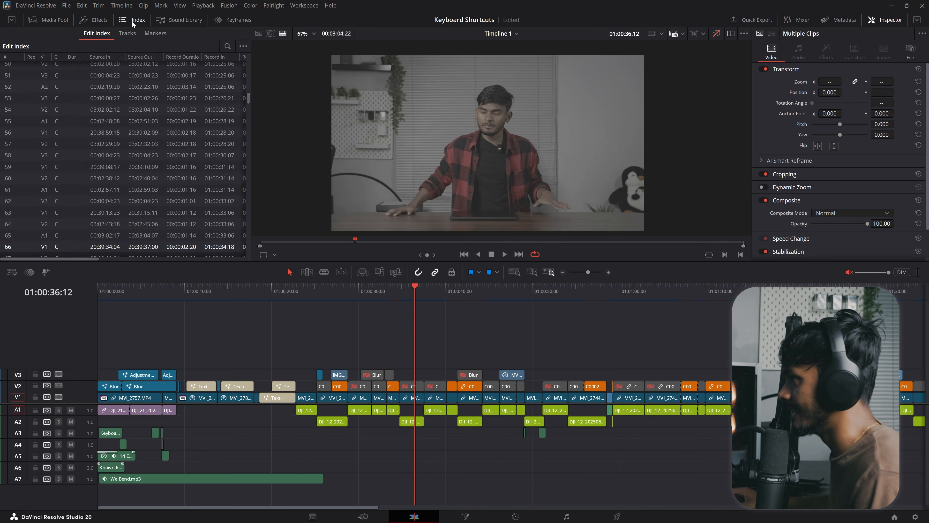
left_click(132, 21)
key("Tab")
key("Tab")
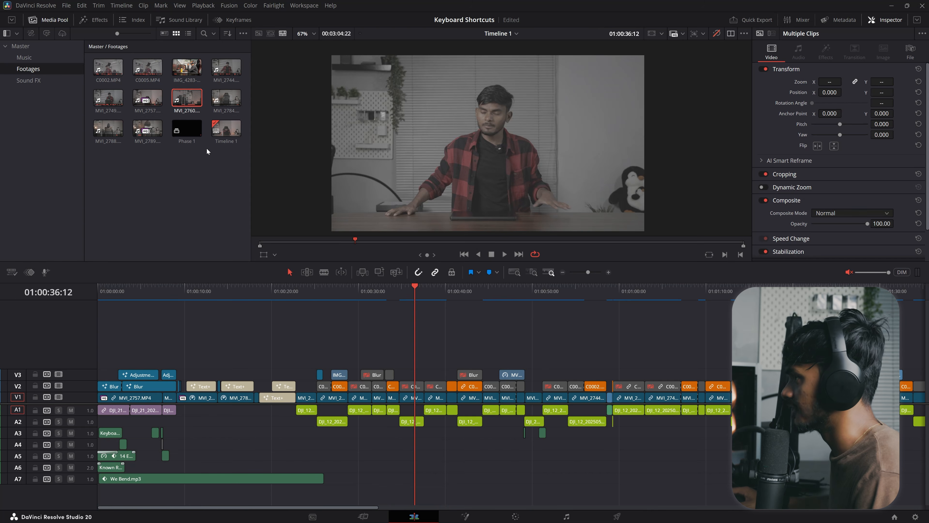
left_click(168, 21)
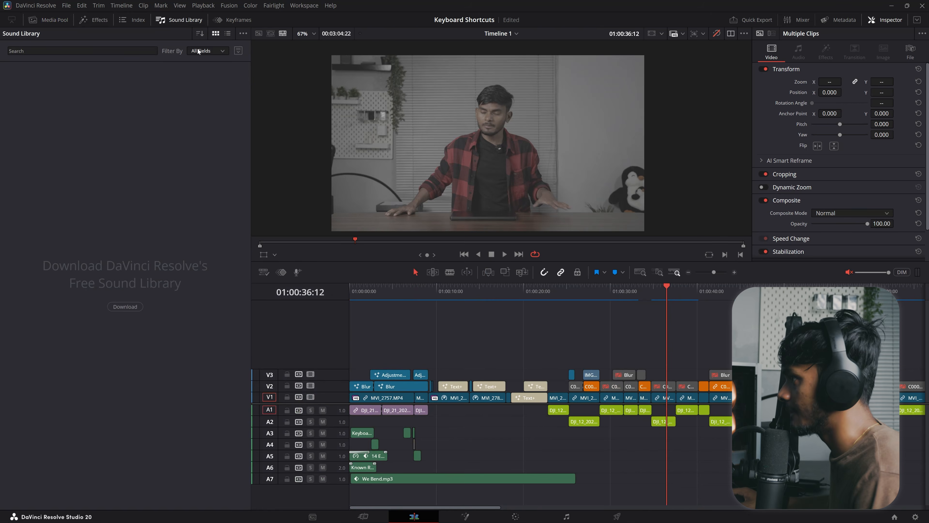
key("Tab")
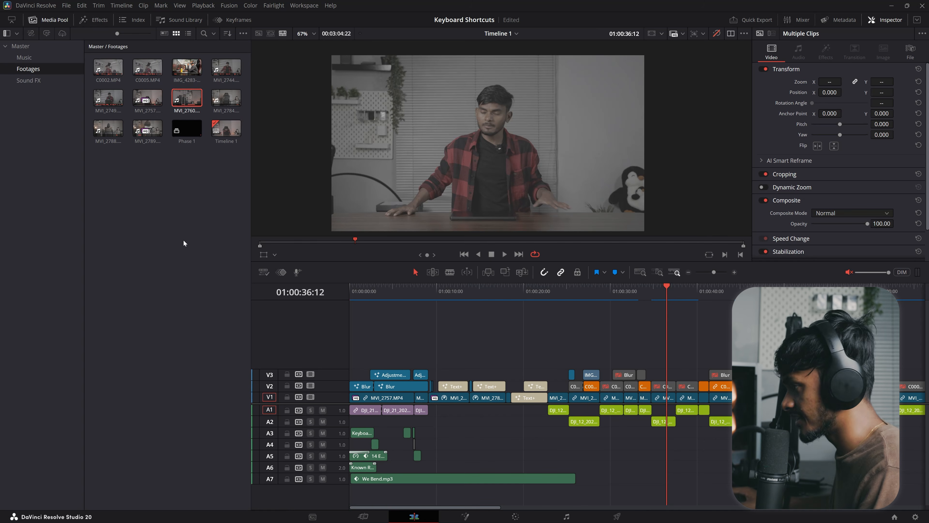
Hide and show the Media Pool twice.
key("Tab")
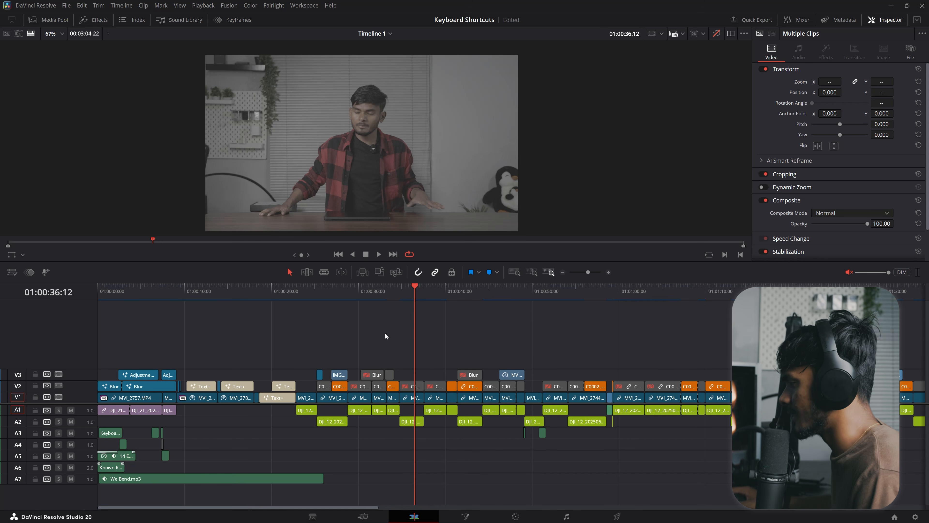
key("Tab")
key("Tab")
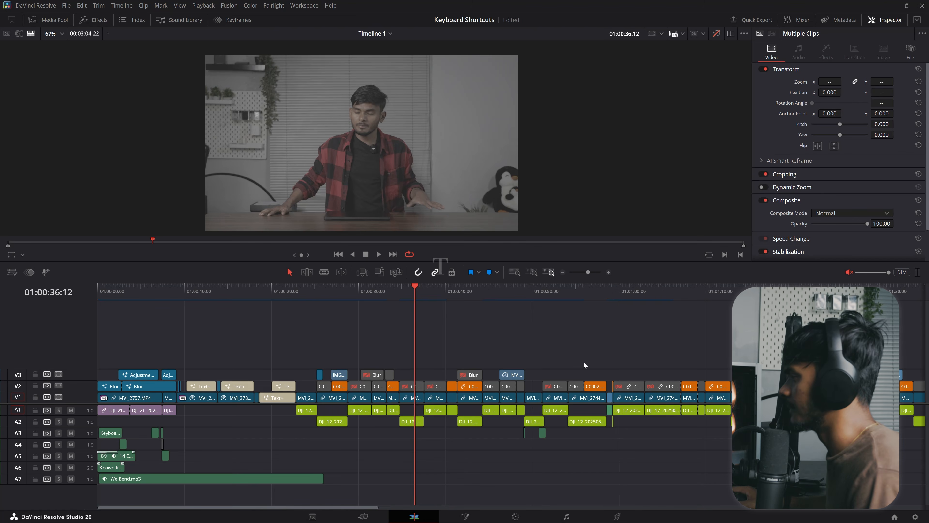
key("Tab")
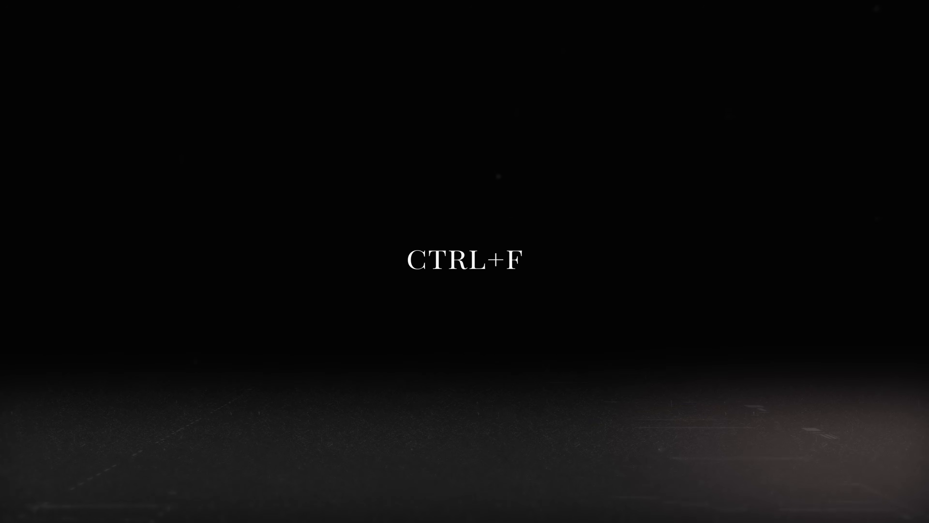
Turn the full-screen viewer on and off twice with the playhead at 01:00:15:20.
key("ctrl+f")
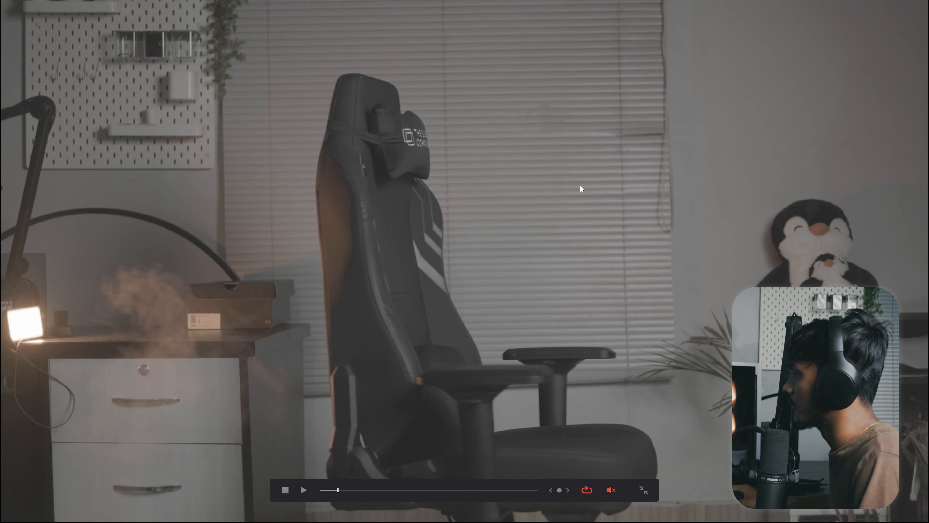
key("p")
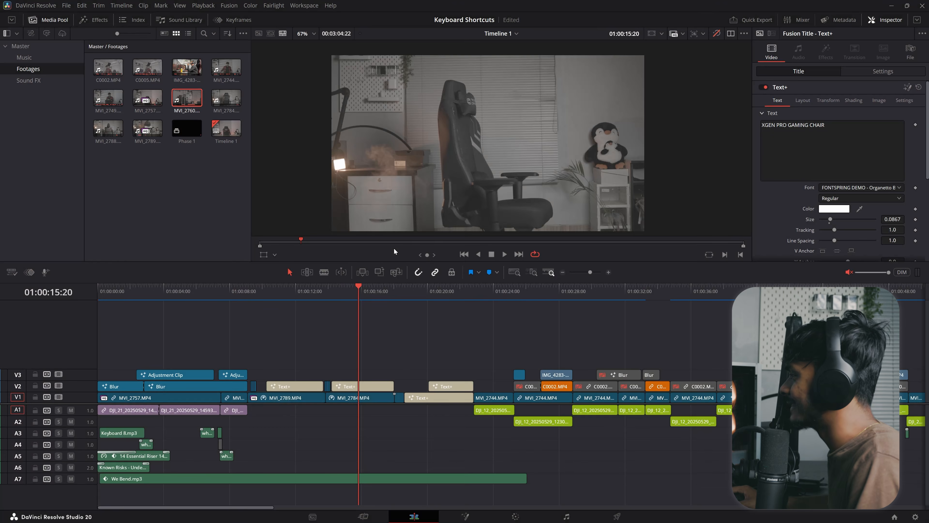
key("p")
key("p")
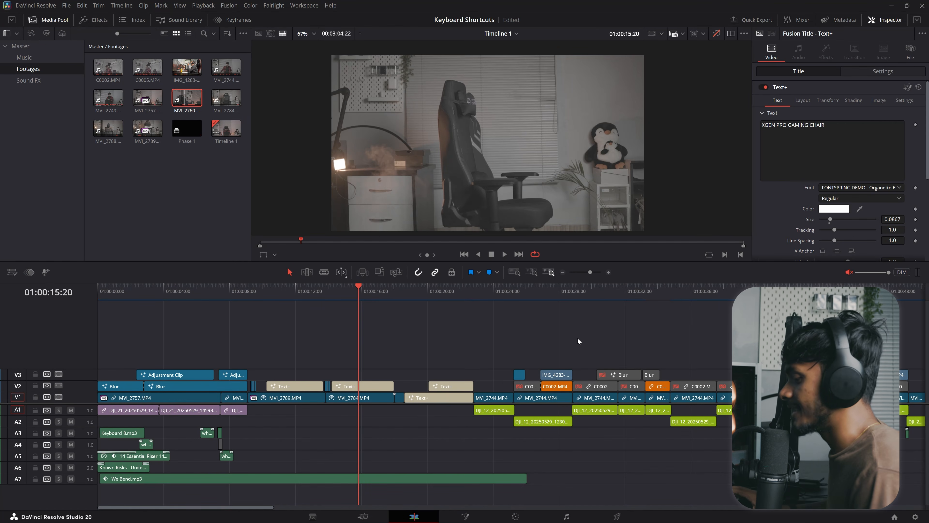
Look up the commands assigned to the O key in Keyboard Customization and close the dialog.
key("ctrl+alt+k")
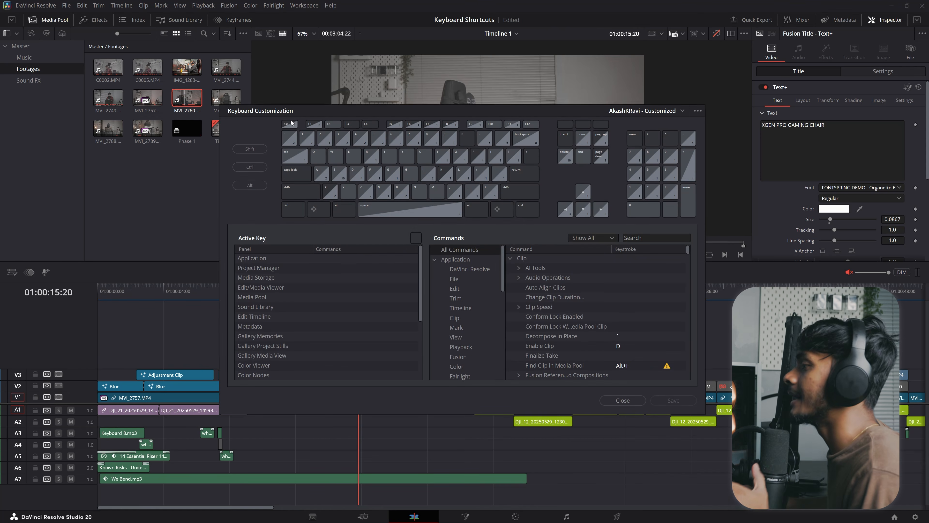
left_click_drag(439, 111, 419, 90)
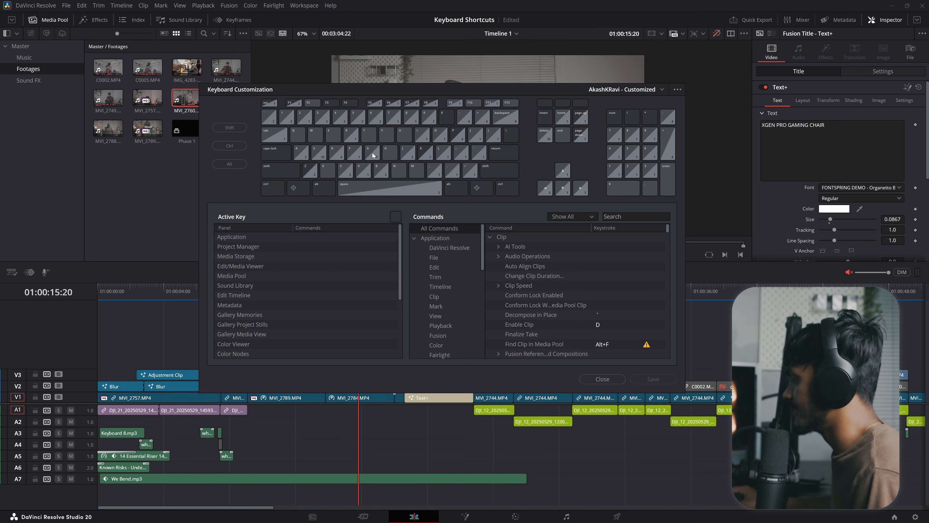
left_click(379, 141)
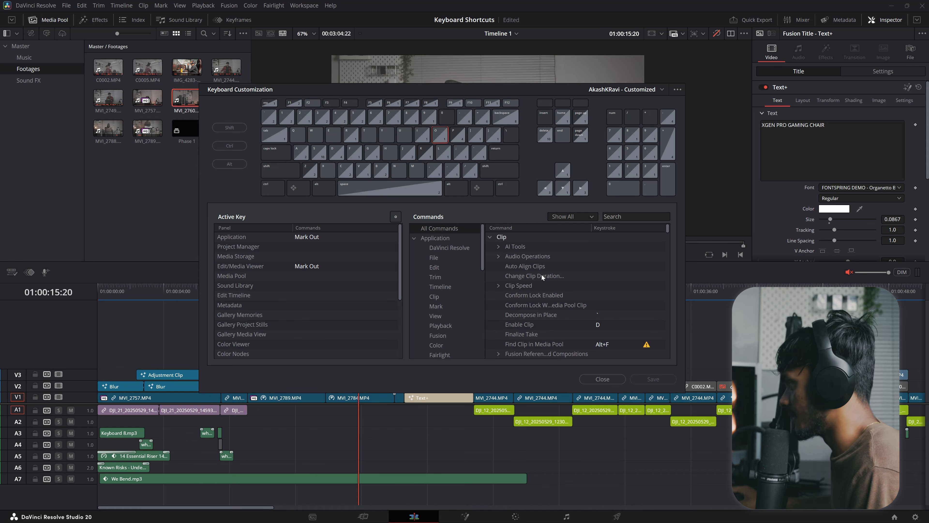
left_click(617, 381)
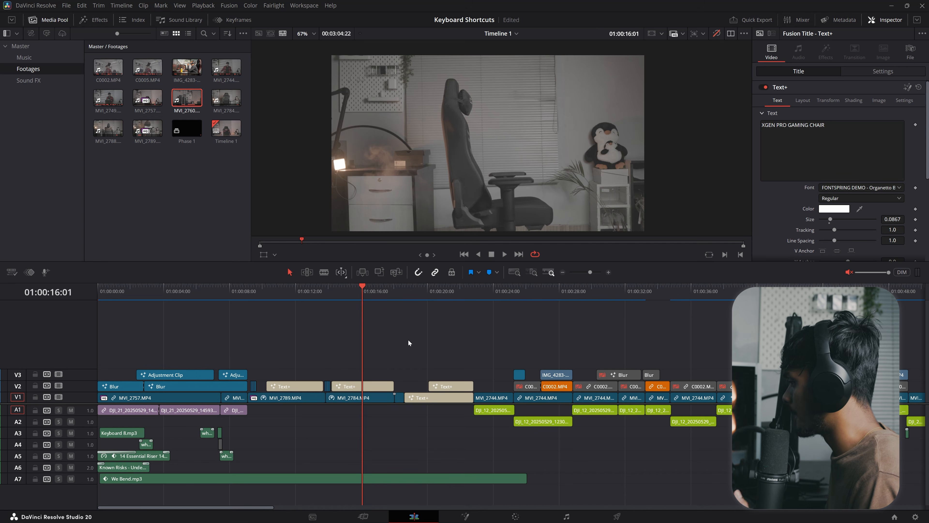
Step the playhead forward frame by frame to 01:00:16:10.
key("Right")
key("Right")
key("Right")
key("Right")
key("Right")
key("Right")
key("Right")
key("Right")
key("Right")
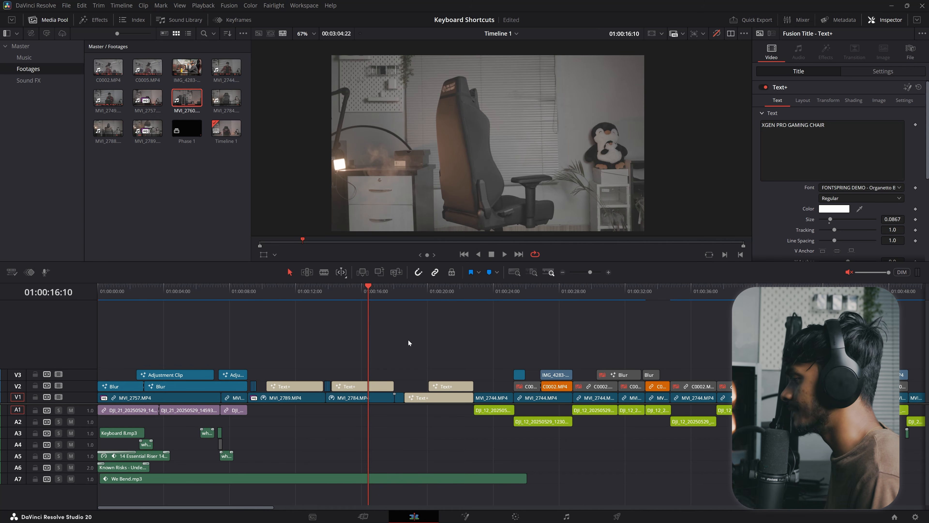
Step the playhead backward frame by frame to 01:00:15:20.
key("Left")
key("Left")
key("Left")
key("Left")
key("Left")
key("Left")
key("Left")
key("Left")
key("Left")
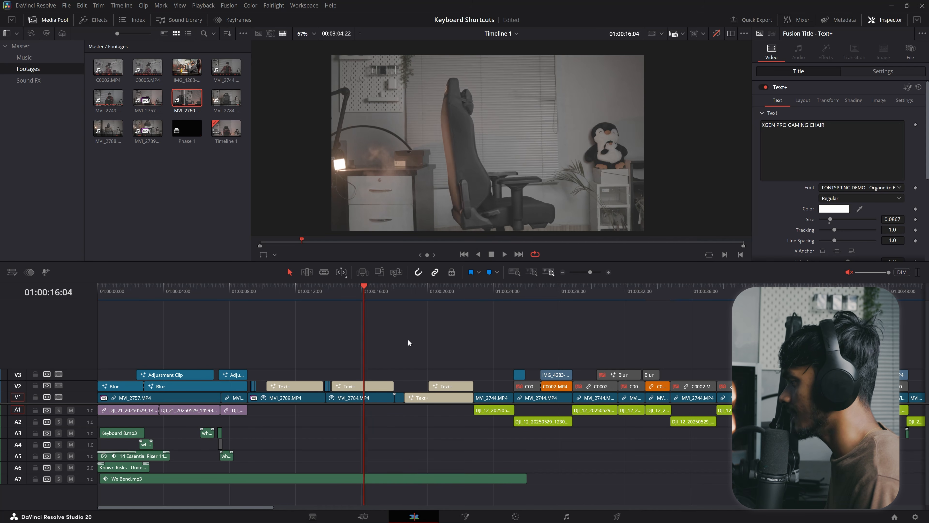
key("Left")
key("Left")
key("Left")
key("Left")
key("Left")
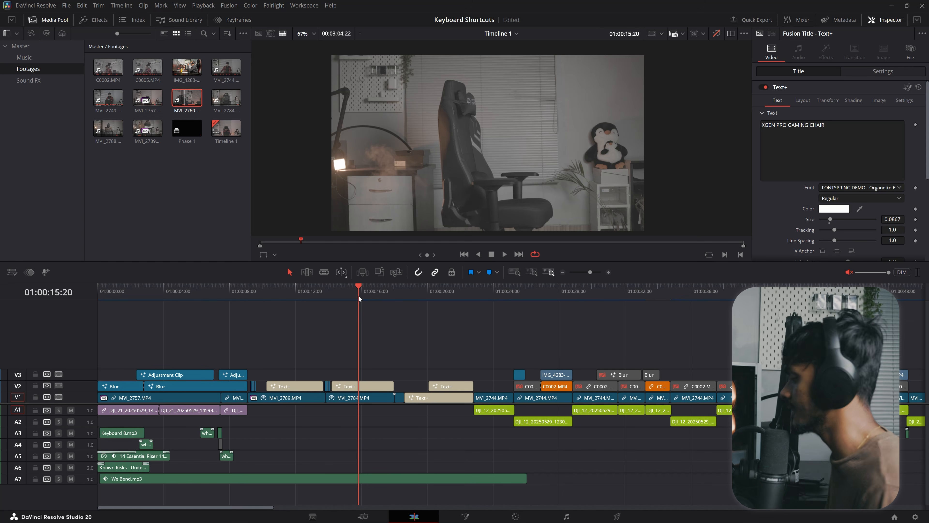
Jump the playhead forward from edit point to edit point until 01:00:22:20.
key("Down")
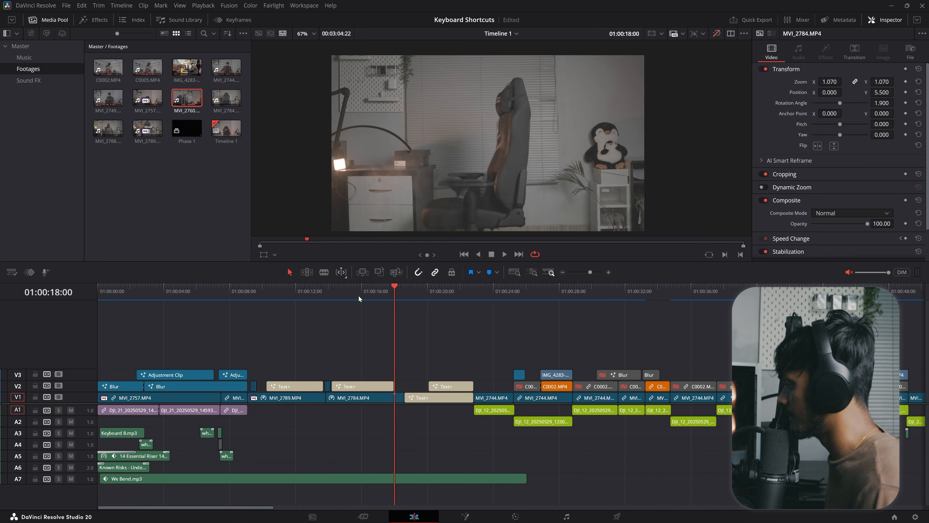
key("Down")
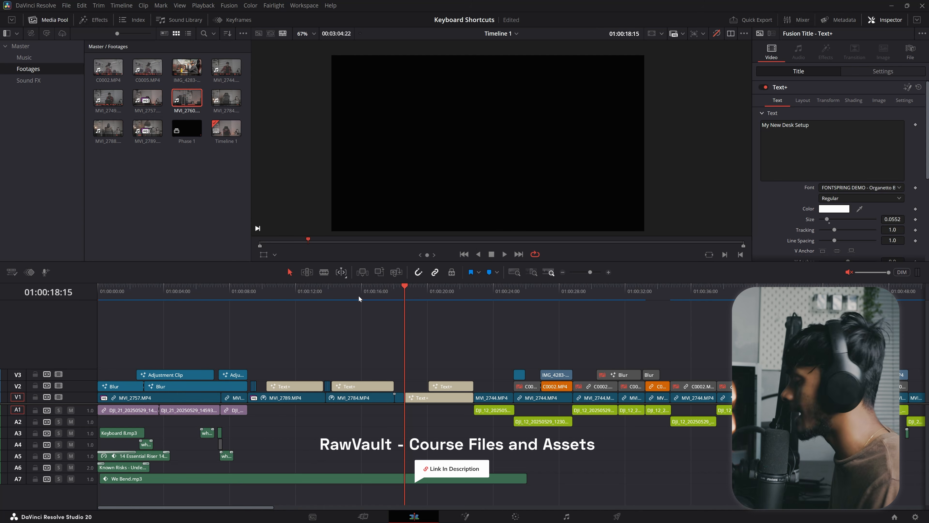
key("Down")
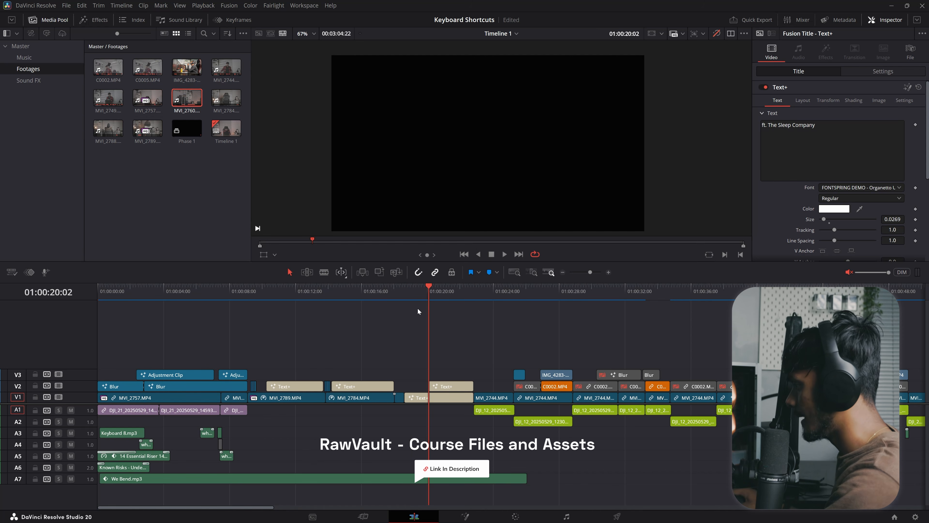
key("Down")
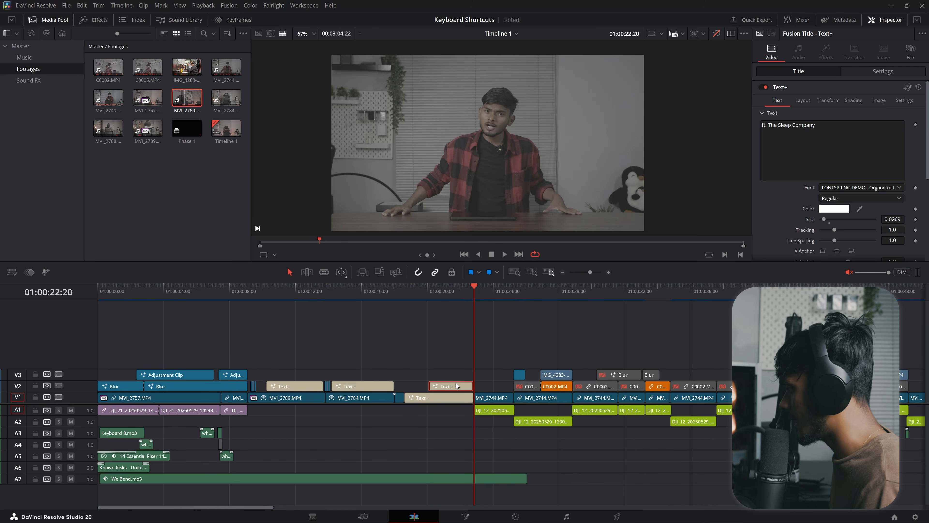
Select the first MVI_2744.MP4 clip on V1 and jump the playhead through the following edit points to 01:00:37:14.
left_click(488, 398)
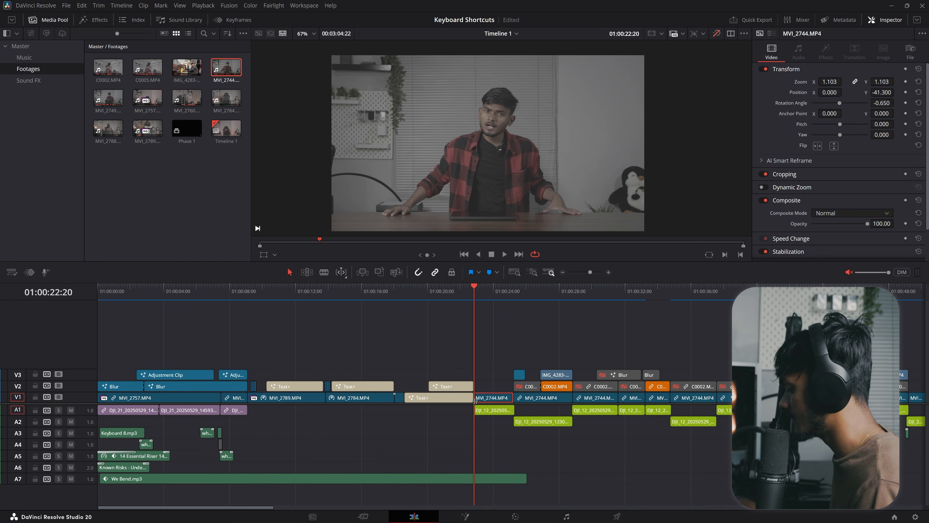
key("Down")
key("Down")
key("Down")
key("Down")
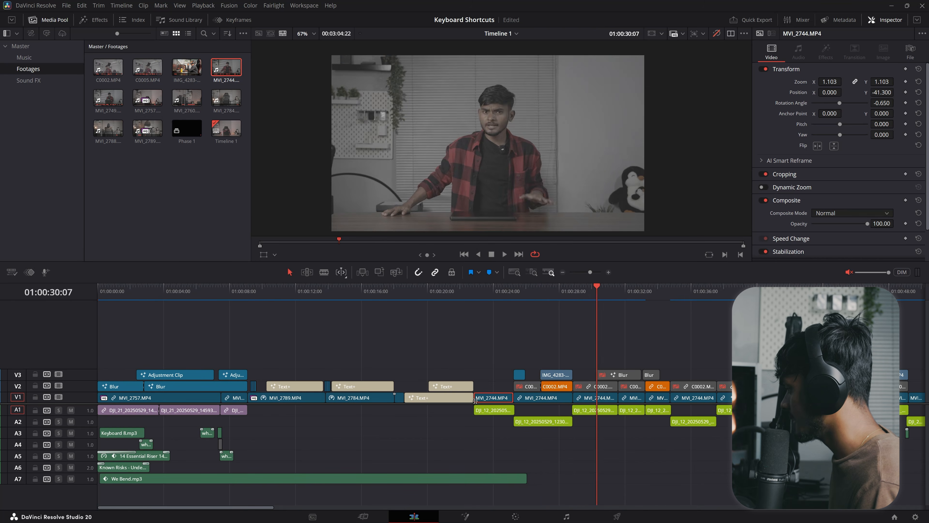
key("Down")
key("Down")
key("Down")
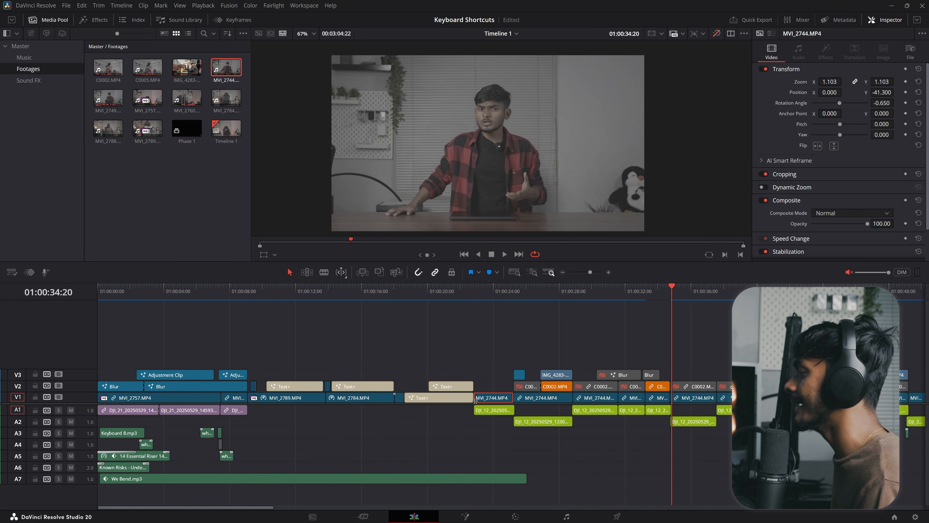
key("Right")
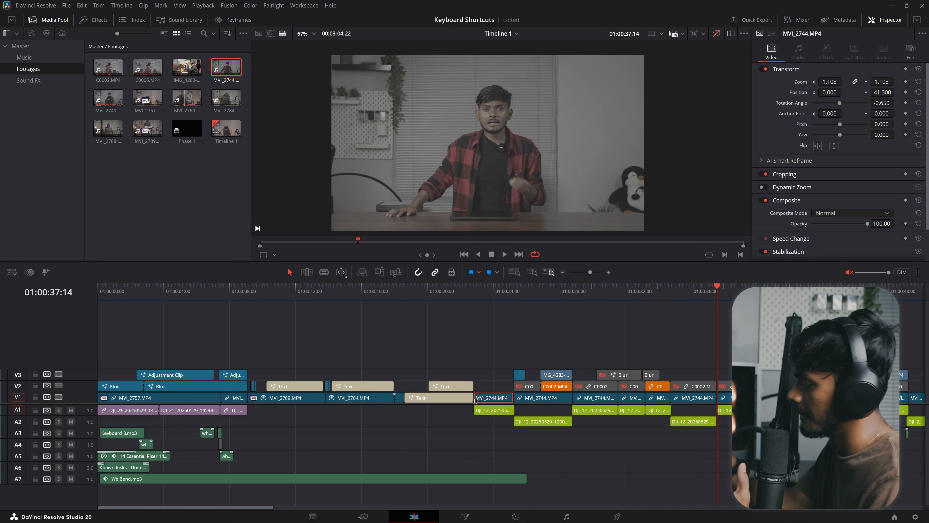
Jump the playhead forward through the next edit points to 01:00:41:10.
key("Down")
key("Down")
key("Down")
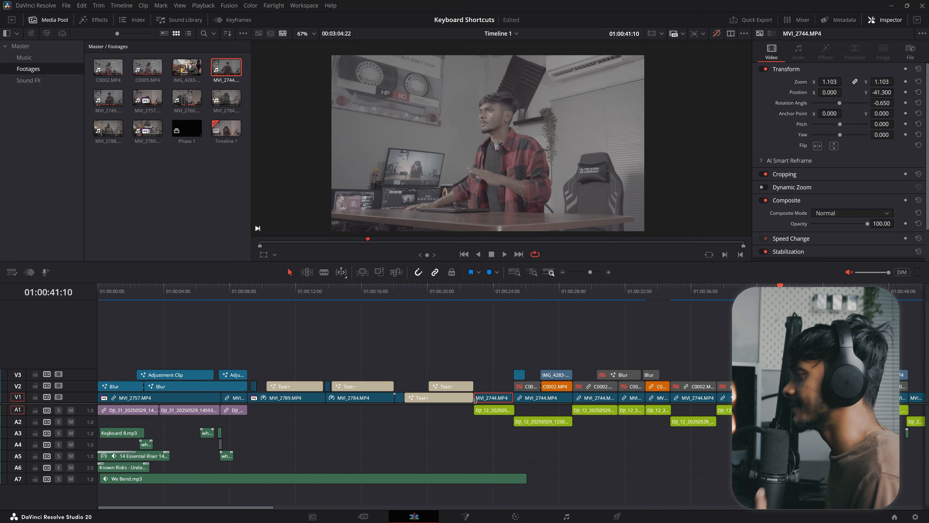
Jump the playhead backward from edit point to edit point until 01:00:20:02.
key("Up")
key("Up")
key("Up")
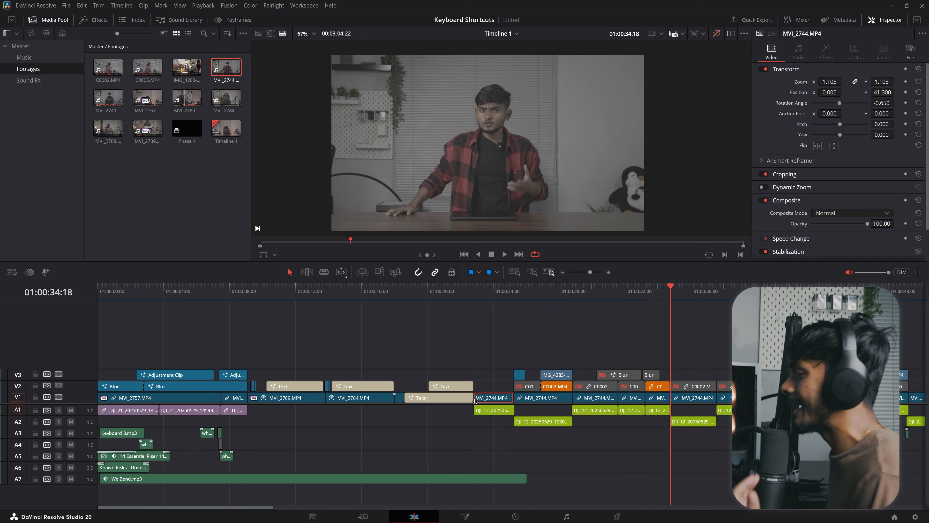
key("Up")
key("Up")
key("Up")
key("Up")
key("Up")
key("Up")
key("Up")
key("Up")
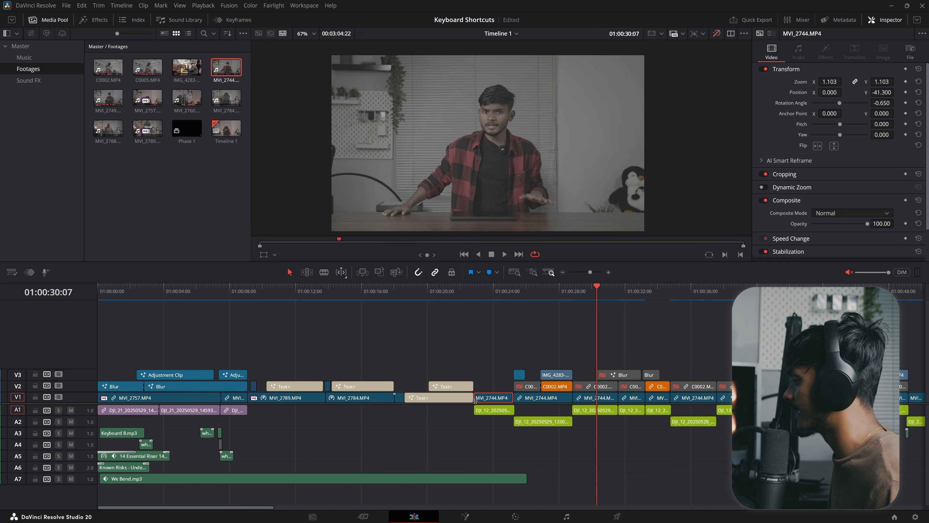
key("Down")
key("Down")
key("Down")
key("Down")
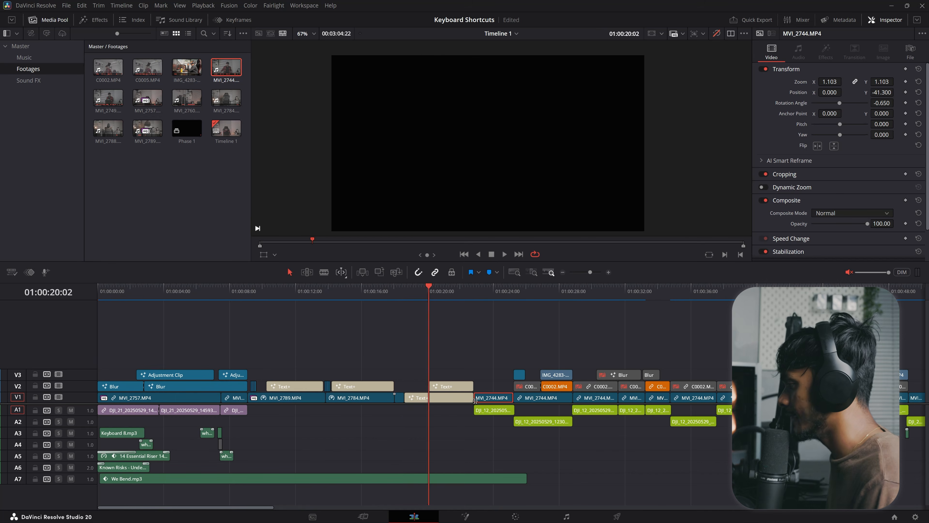
Move the playhead further back through the earlier edit points to 01:00:11:07.
key("space")
key("Up")
key("Up")
key("Up")
key("Up")
key("Up")
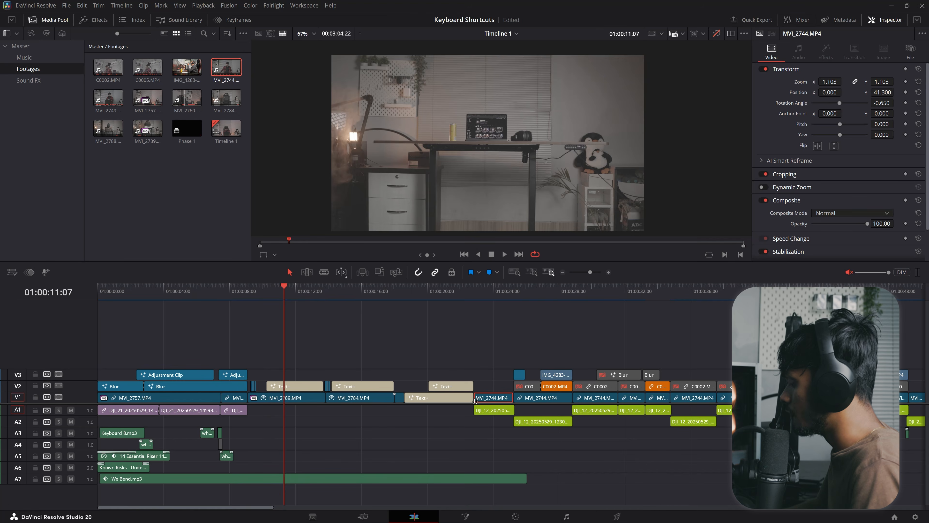
Move the playhead forward in one-second steps from 01:00:11:07 to 01:00:27:07.
key("shift+Right")
key("shift+Right")
key("shift+Right")
key("shift+Right")
key("shift+Right")
key("shift+Right")
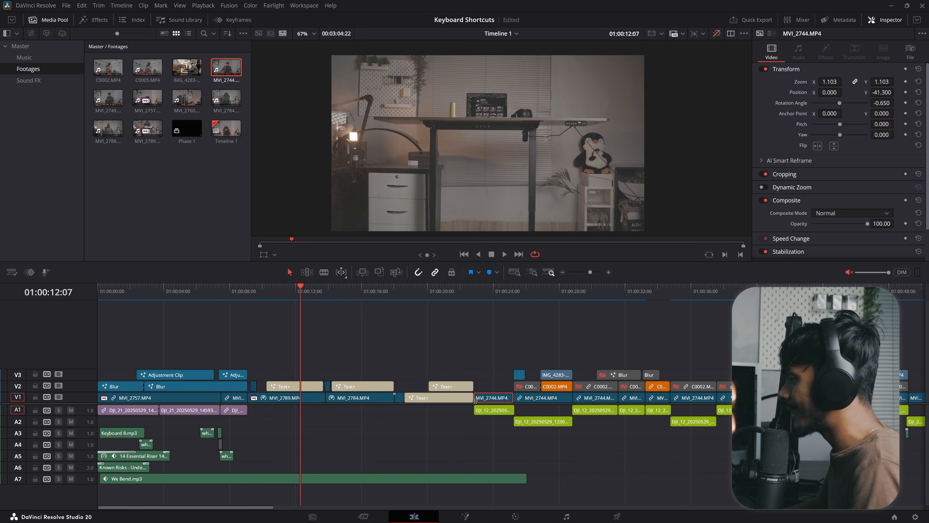
key("shift+Right")
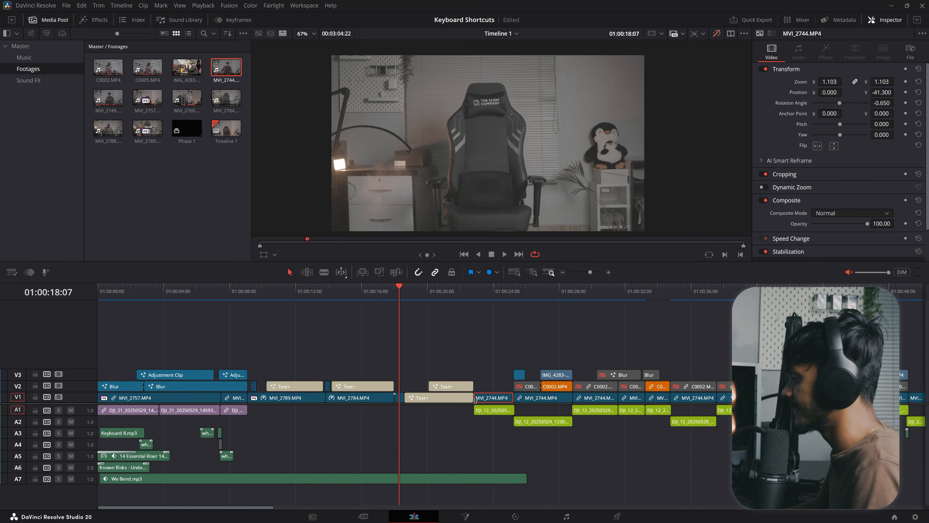
key("shift+Right")
key("shift+Right")
key("shift+Right")
key("shift+Right")
key("shift+Right")
key("shift+Right")
key("shift+Right")
key("shift+Right")
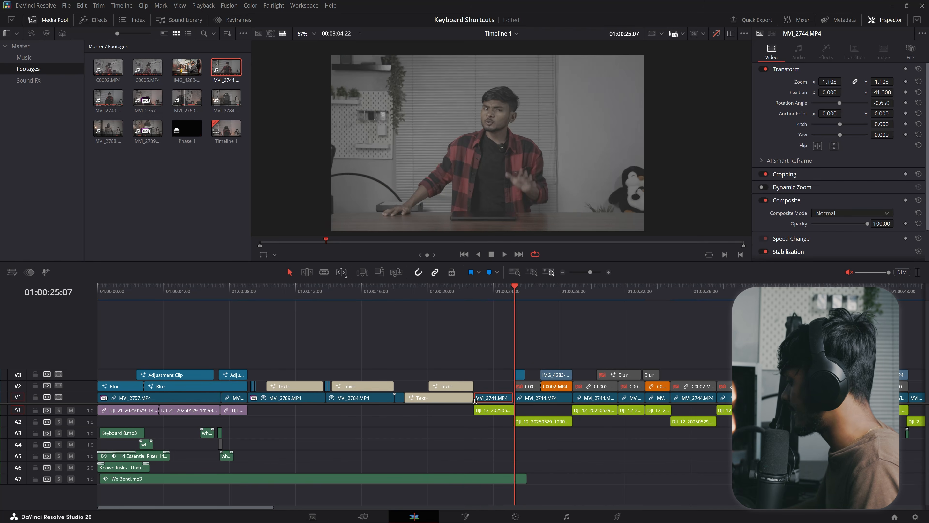
key("shift+Right")
key("shift+Left")
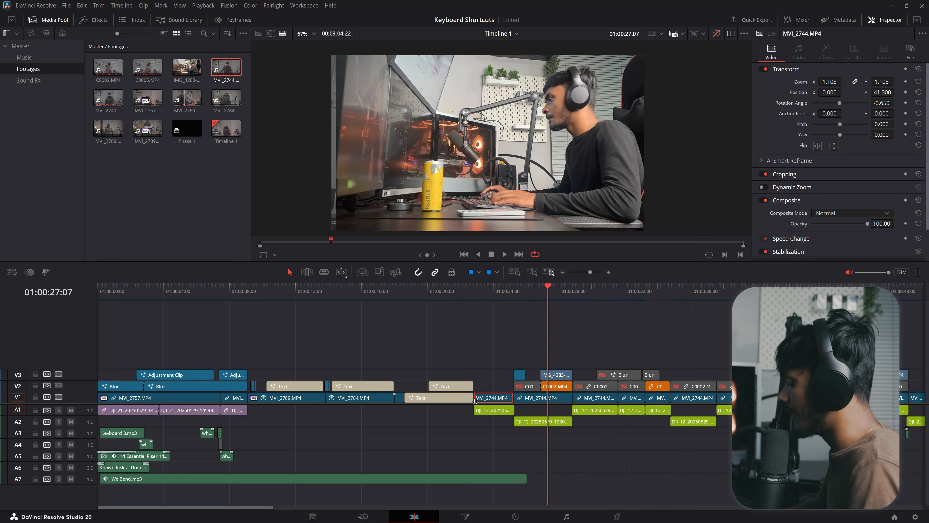
Move the playhead backward in one-second steps to 01:00:12:07.
key("shift+Left")
key("shift+Left")
key("shift+Left")
key("shift+Left")
key("shift+Left")
key("shift+Left")
key("shift+Left")
key("shift+Left")
key("shift+Left")
key("shift+Left")
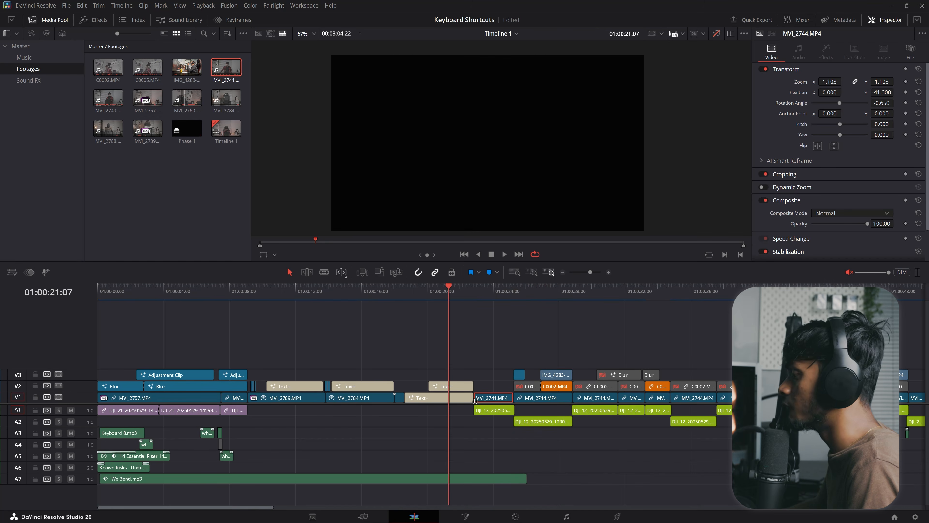
key("shift+Left")
key("shift+Left")
key("shift+Left")
key("shift+Left")
key("shift+Left")
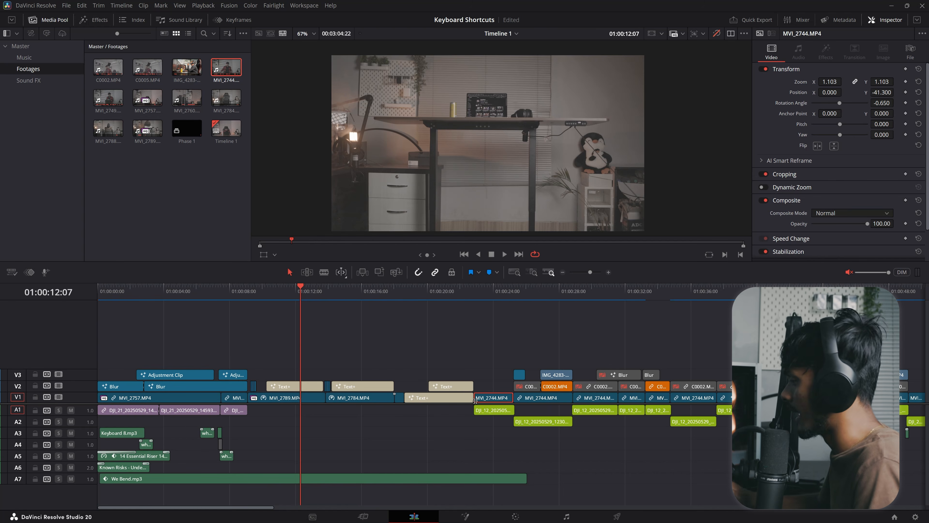
Select the ADJUSTABLE DESK Text+ title and zoom the timeline viewer out to 24%, in to 95%, and back to 67%.
left_click(382, 370)
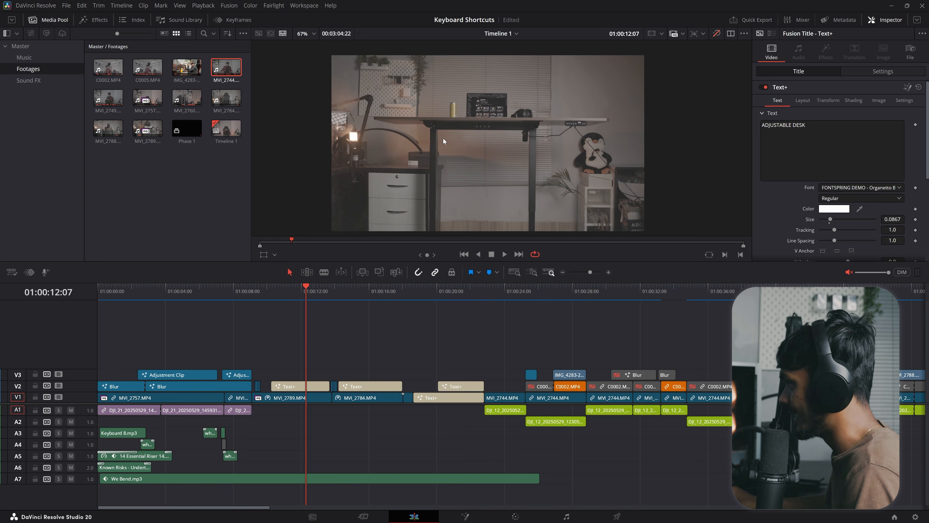
scroll(444, 138, "down", 3)
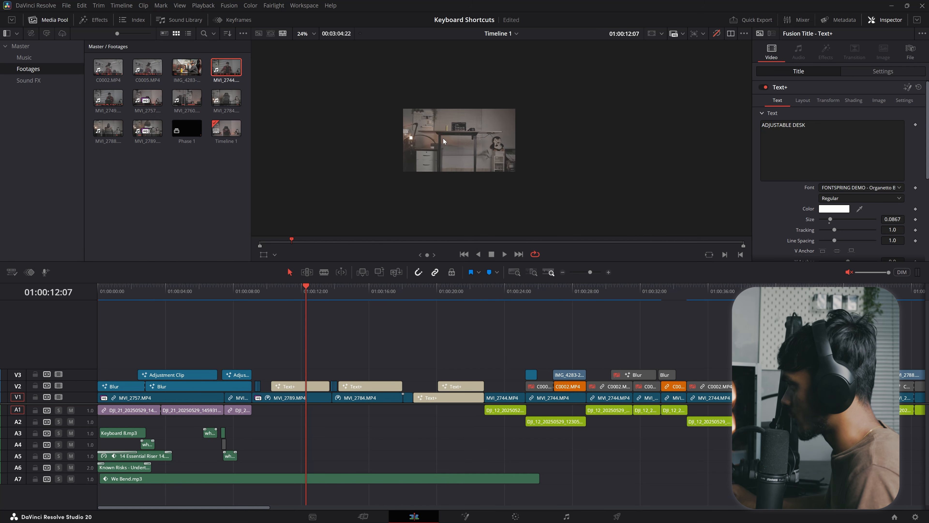
scroll(443, 138, "up", 5)
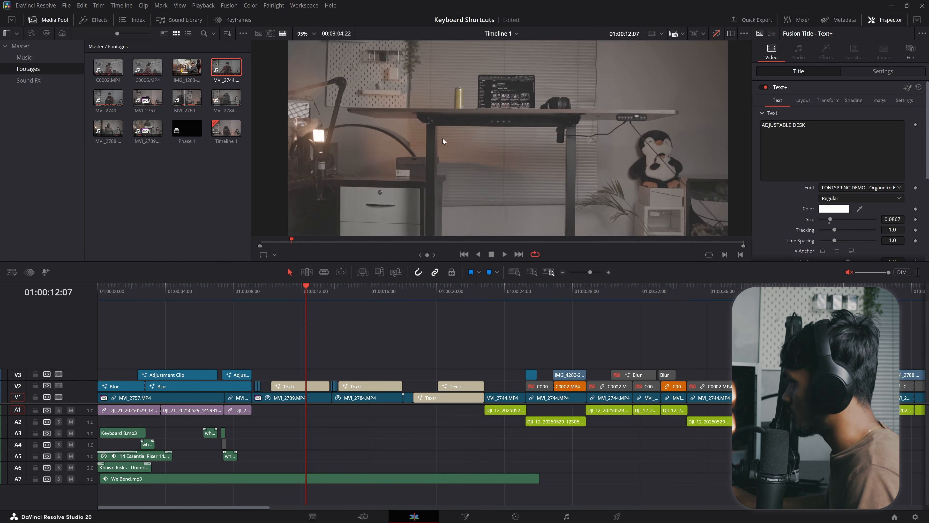
scroll(385, 110, "up", 1)
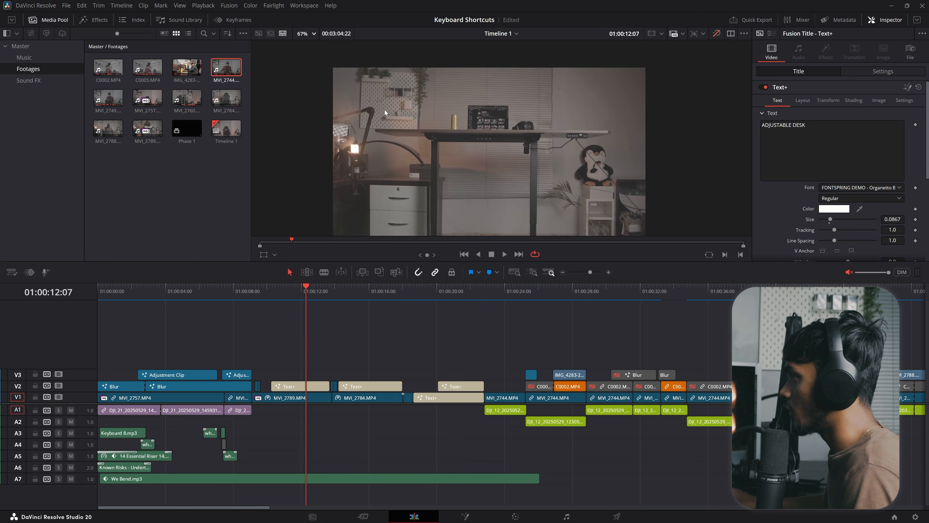
Pan the viewer image vertically, then zoom the viewer out to 64% and back in to 74%.
left_click(315, 33)
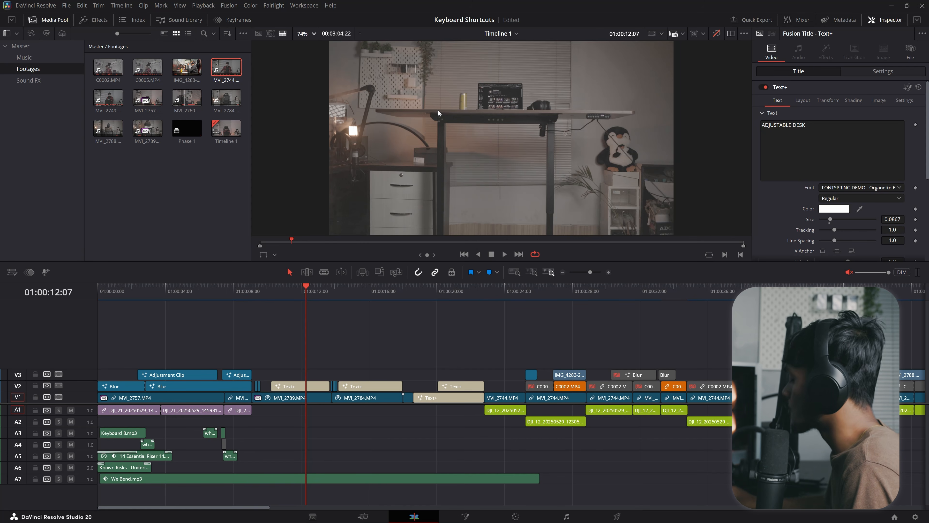
scroll(438, 111, "down", 3)
scroll(438, 110, "down", 6)
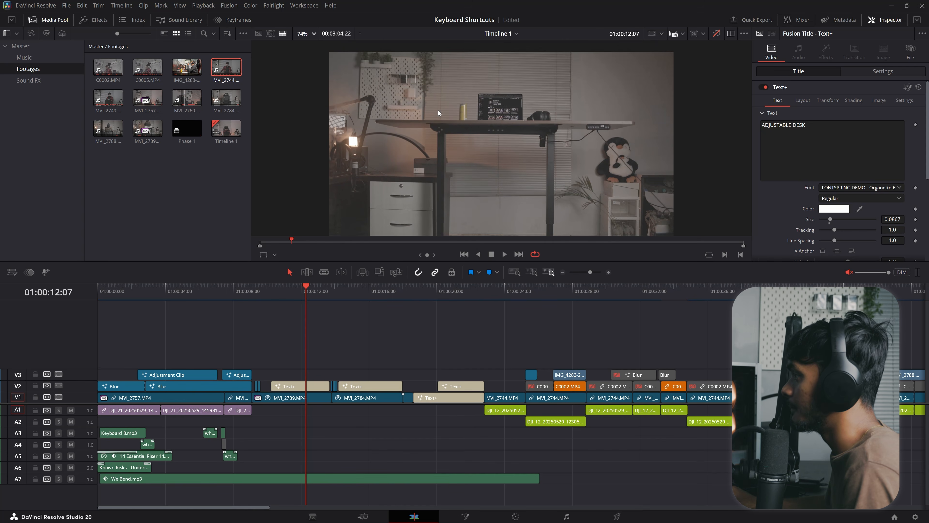
scroll(438, 110, "up", 9)
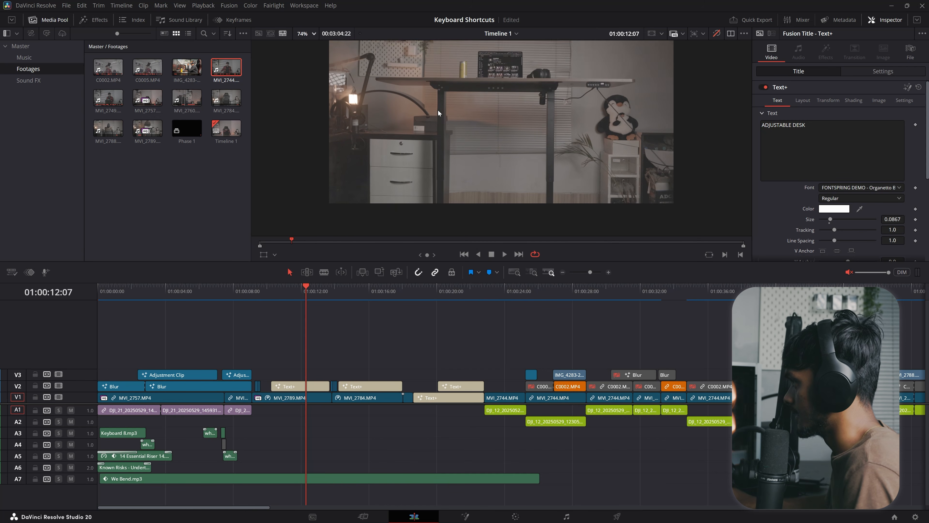
scroll(437, 111, "down", 1)
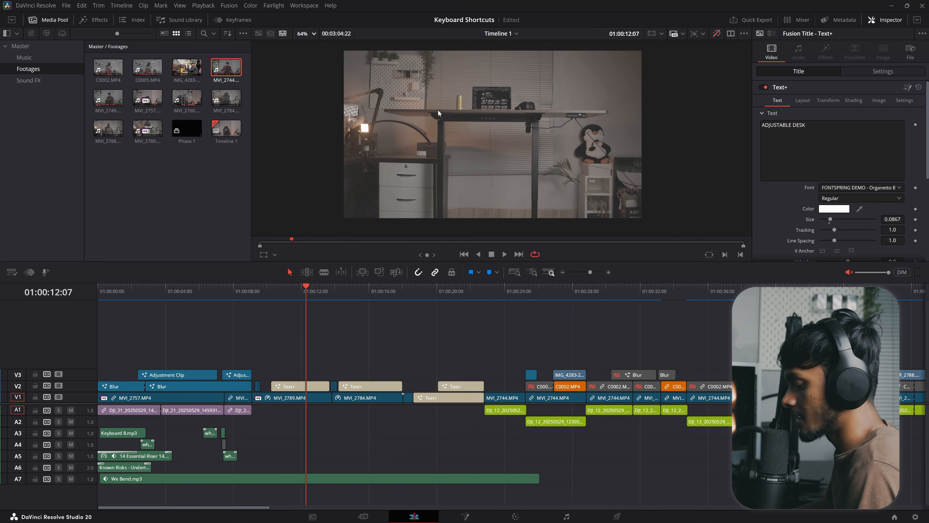
scroll(438, 110, "up", 1)
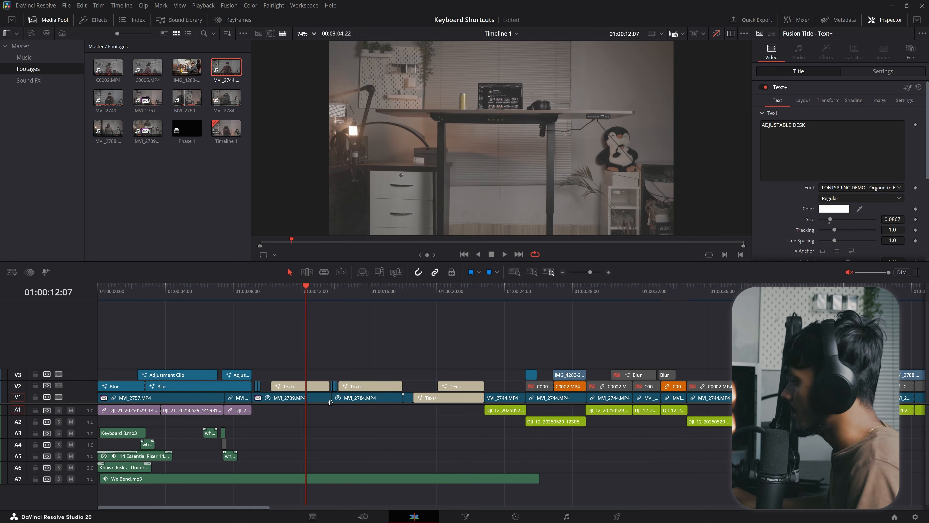
Move the playhead to 01:00:12:00 and zoom the timeline in and back out around it.
left_click_drag(303, 296, 302, 295)
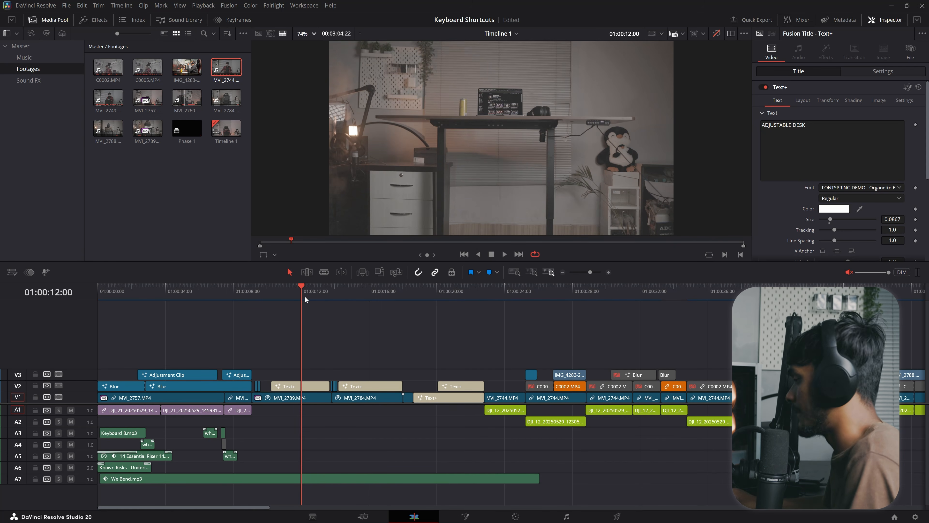
key("ctrl+equal")
key("ctrl+equal")
key("ctrl+equal")
key("ctrl+equal")
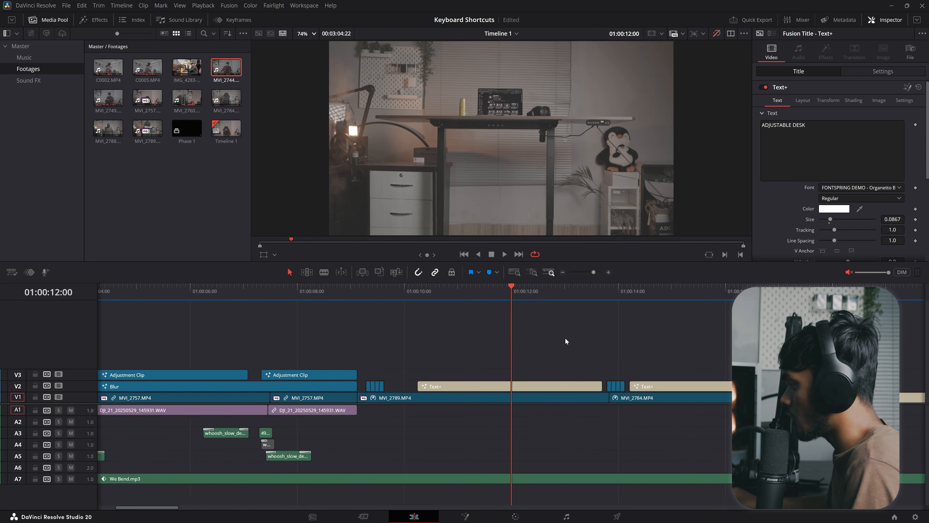
key("ctrl+minus")
key("ctrl+minus")
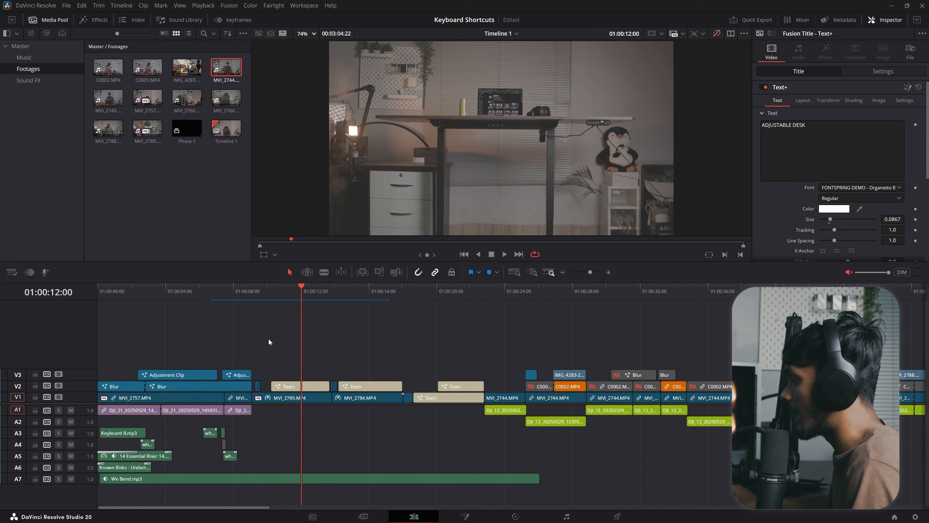
Zoom the timeline in closely around the playhead at 01:00:12:00.
key("ctrl+equal")
key("ctrl+equal")
key("ctrl+equal")
key("ctrl+equal")
key("ctrl+equal")
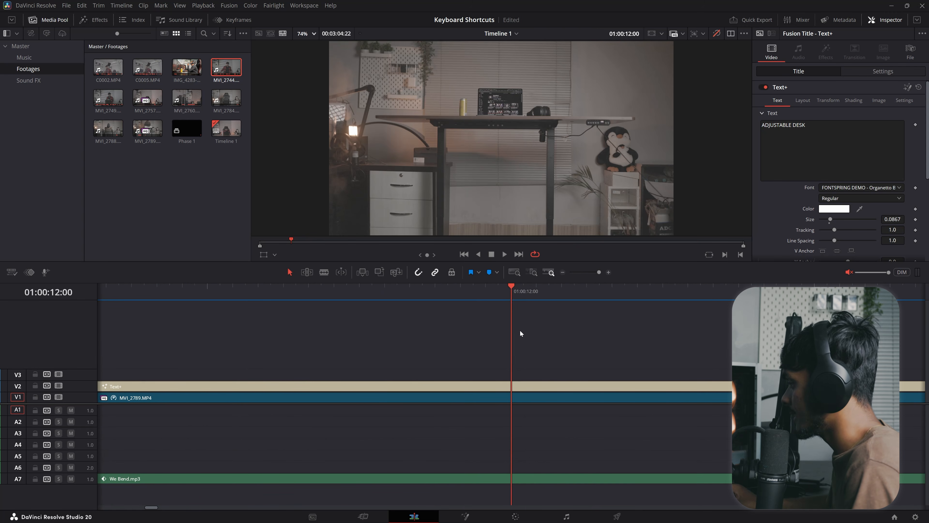
key("ctrl+equal")
key("ctrl+equal")
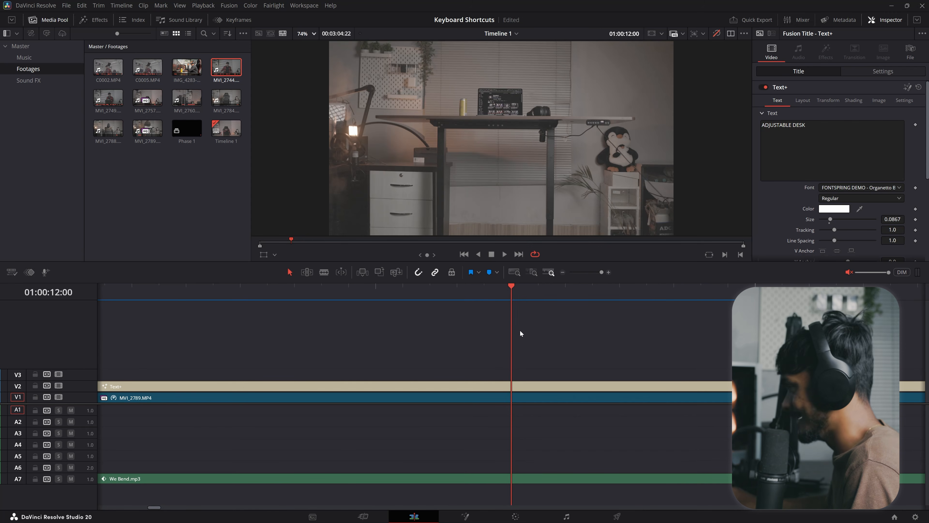
Zoom the timeline back out around the playhead until the start of the Text+ clip on V2 is in view.
key("ctrl+minus")
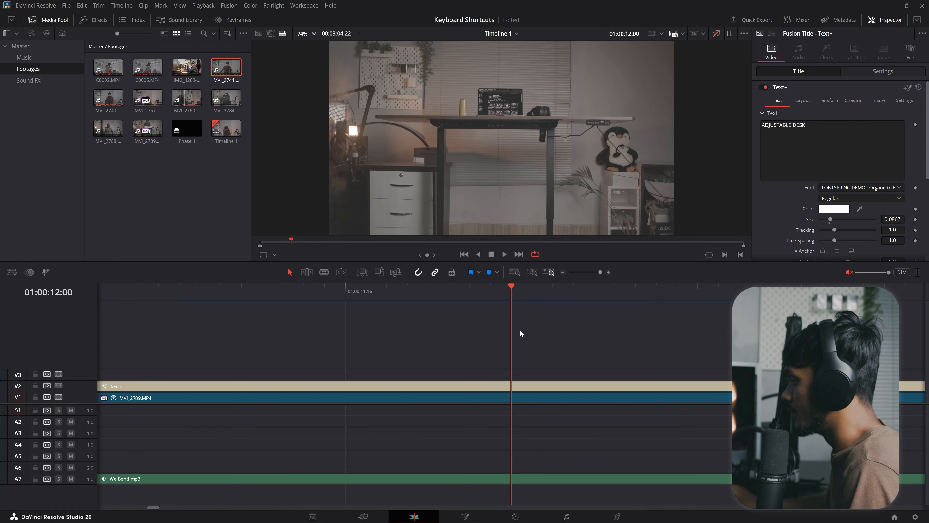
key("ctrl+minus")
key("ctrl+minus")
key("ctrl+minus")
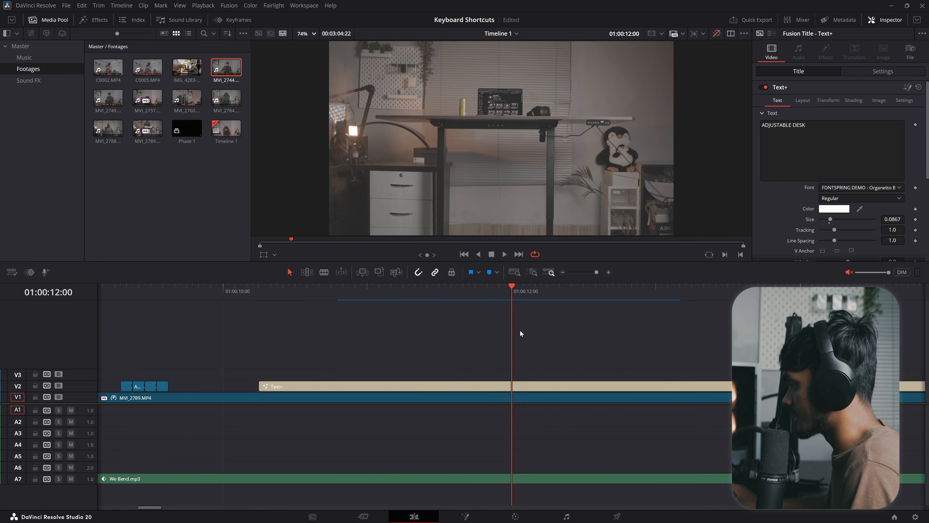
Increase the video track height until the clip thumbnails show, then reduce the tracks to a compact height again.
scroll(288, 393, "up", 6)
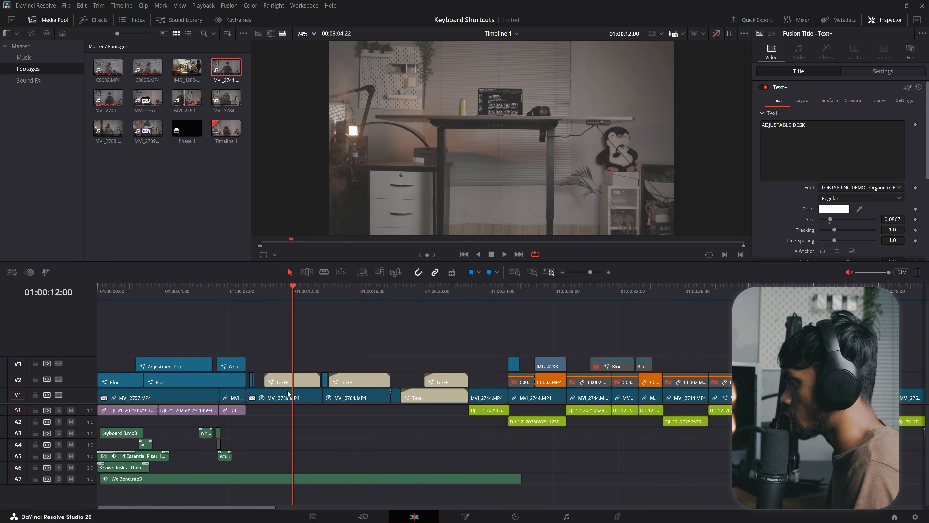
scroll(293, 366, "down", 3)
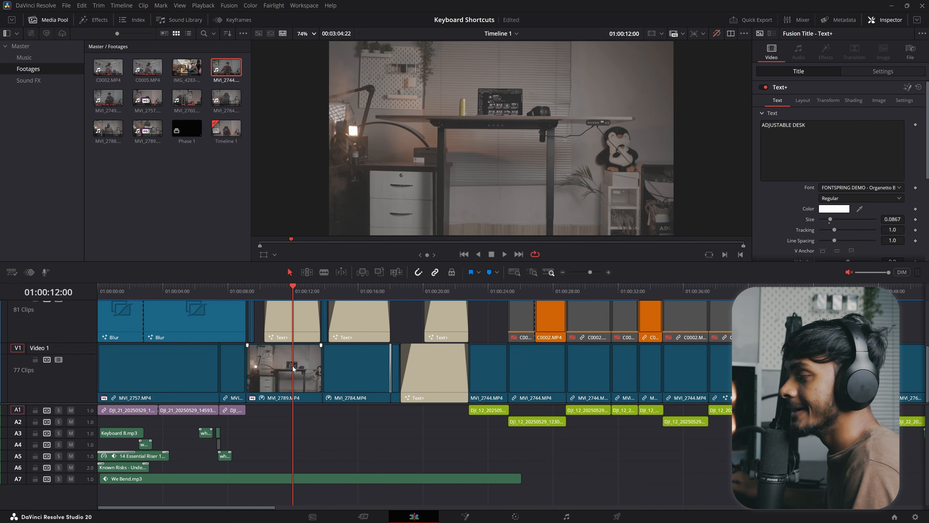
scroll(293, 368, "up", 1)
scroll(292, 366, "down", 4, "shift")
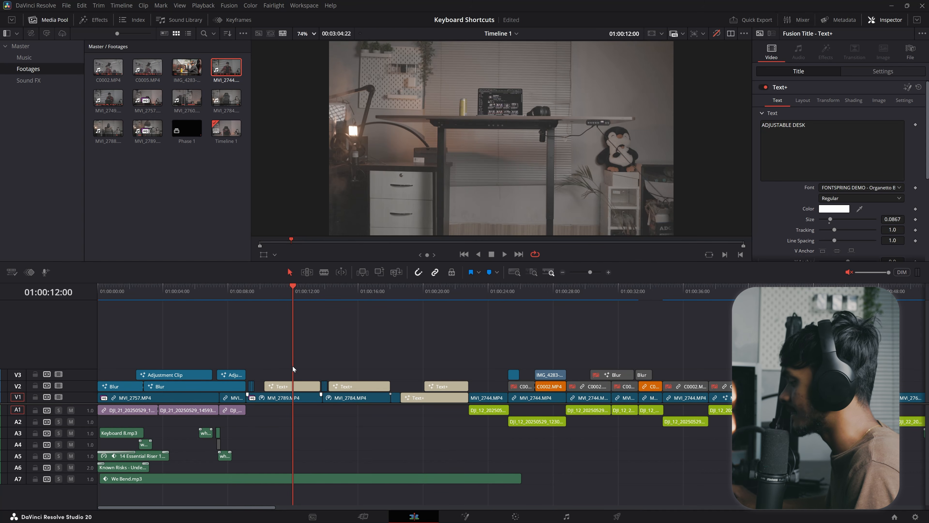
scroll(292, 365, "up", 3, "shift")
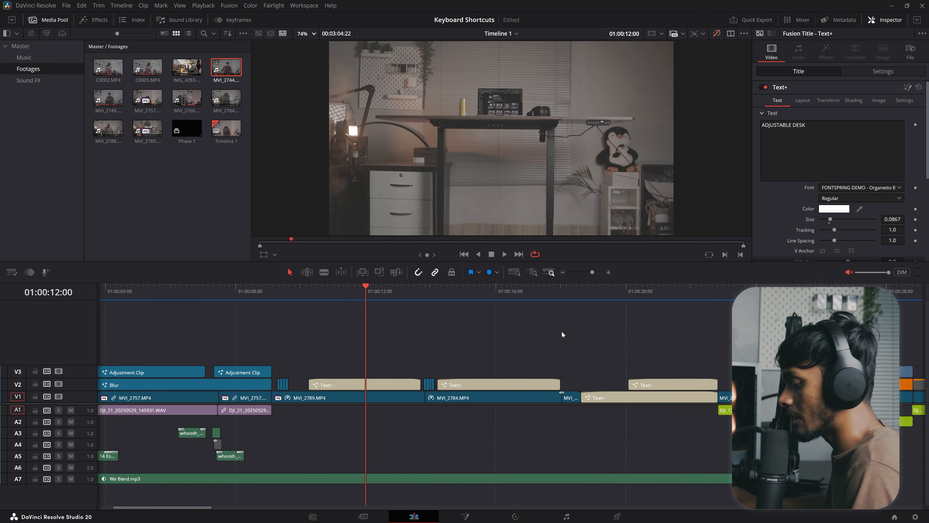
Switch the timeline zoom through Full Extent, Detail and Custom Zoom, ending on Custom Zoom.
key("ctrl+equal")
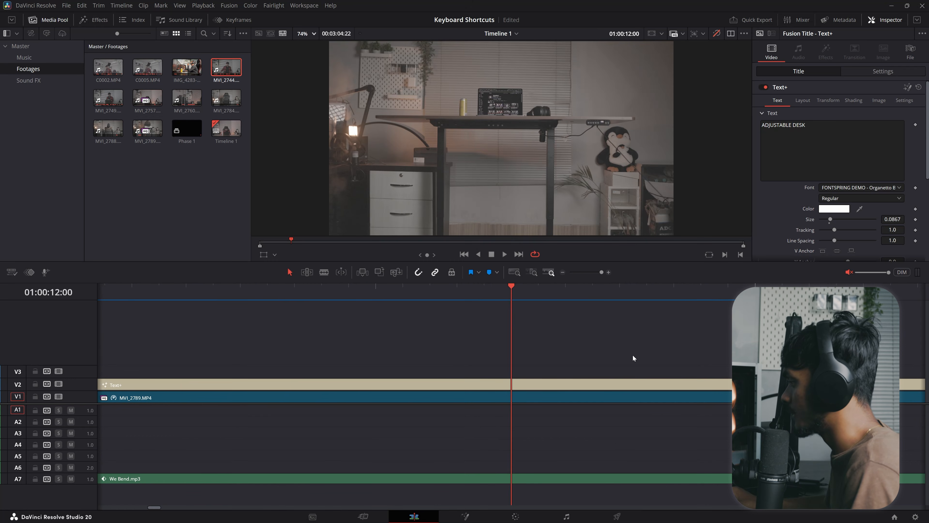
left_click(515, 271)
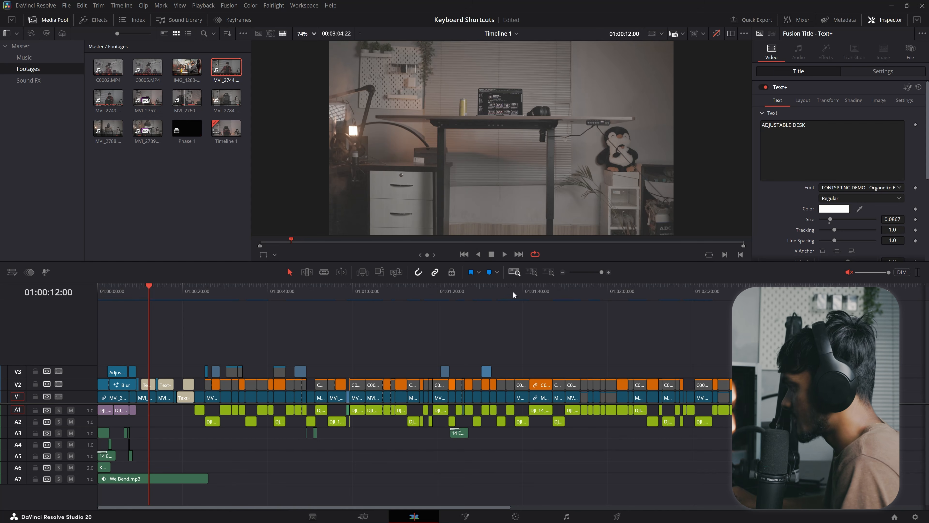
left_click(533, 272)
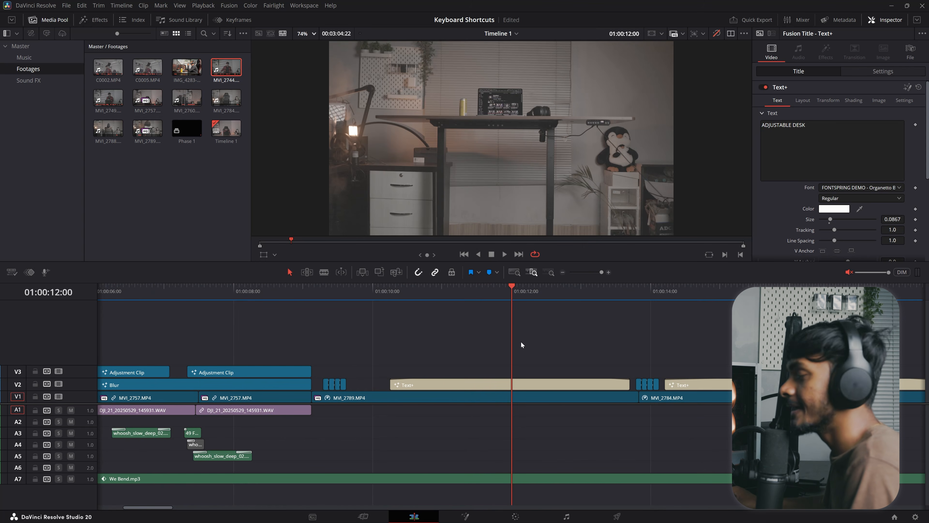
left_click(549, 272)
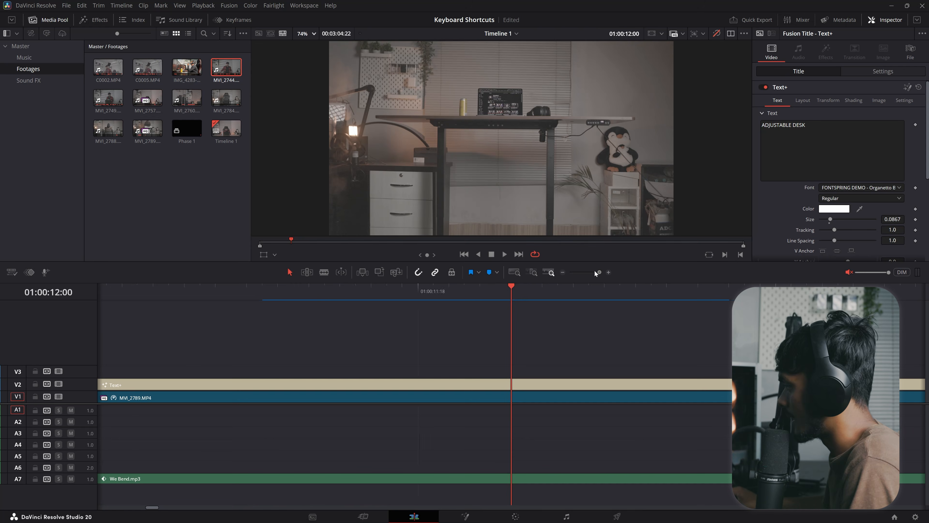
Set the timeline to Detail Zoom, to Full Extent Zoom, and toggle back to the custom zoom around the playhead.
left_click(526, 272)
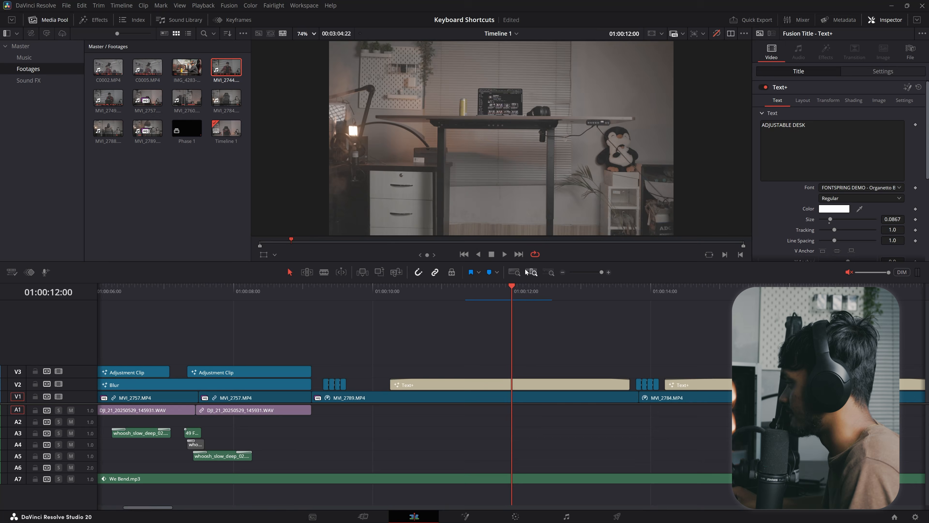
left_click(514, 271)
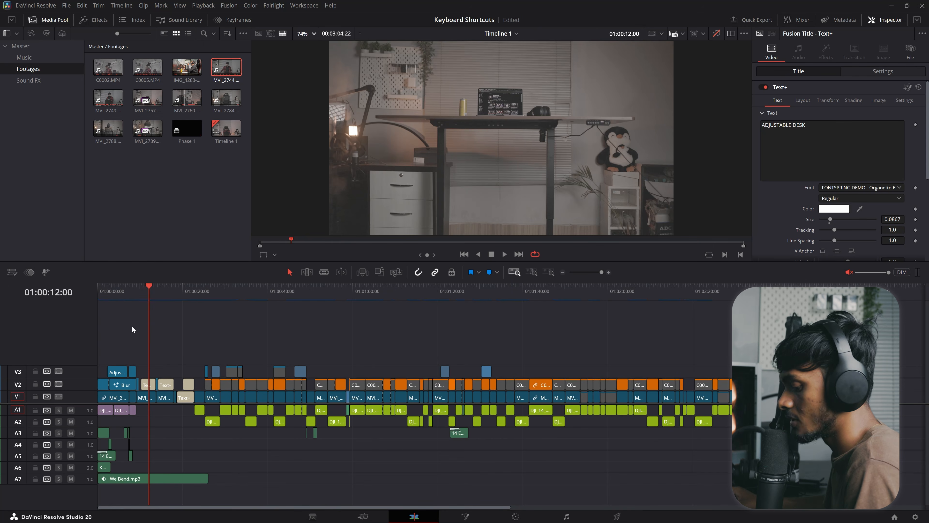
key("shift+z")
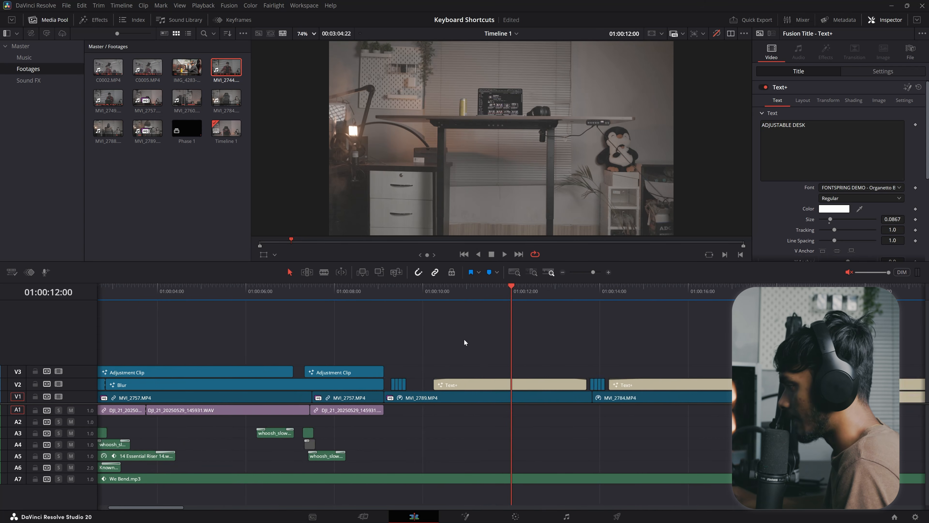
Move the playhead back frame by frame to 01:00:11:20.
scroll(504, 347, "down", 3)
key("Left")
key("Left")
key("Left")
key("Left")
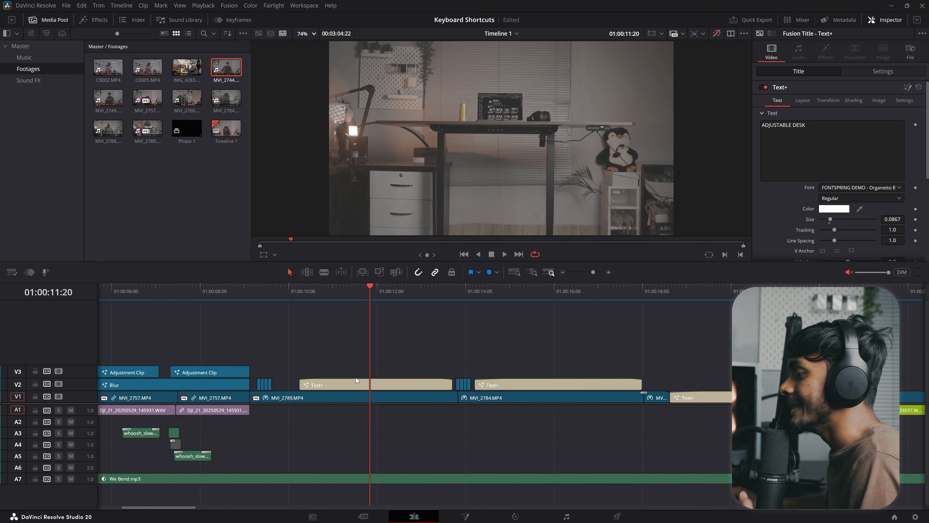
Move the first Text+ clip on V2 up one track at a time to V6, and bring it back down to V2.
left_click(395, 384)
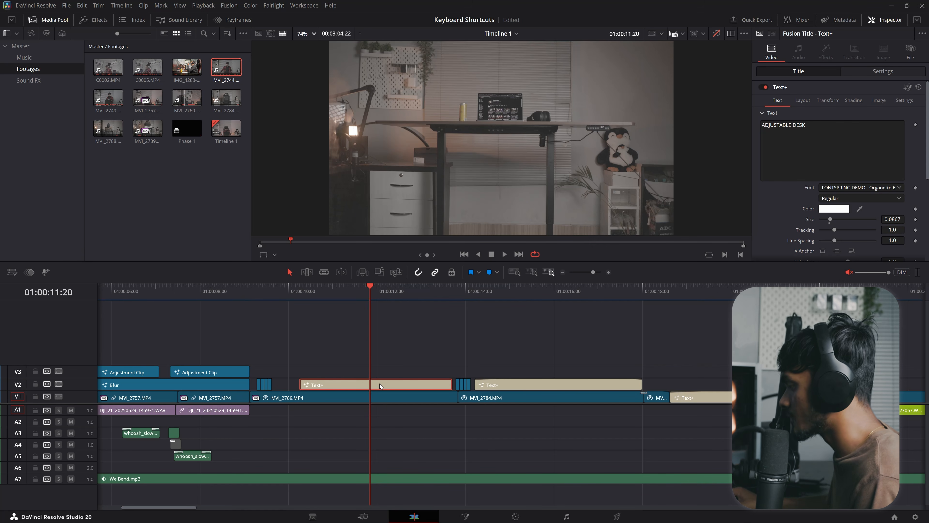
key("alt+Up")
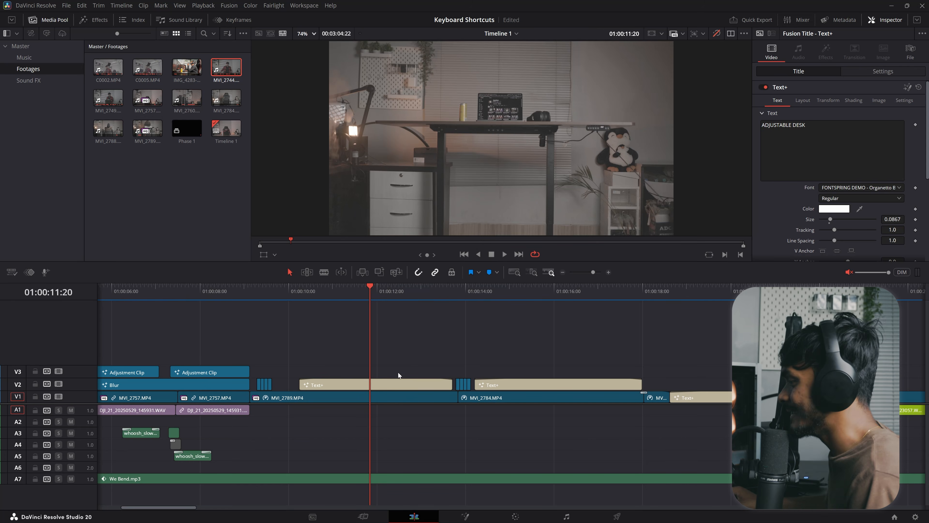
left_click(396, 386)
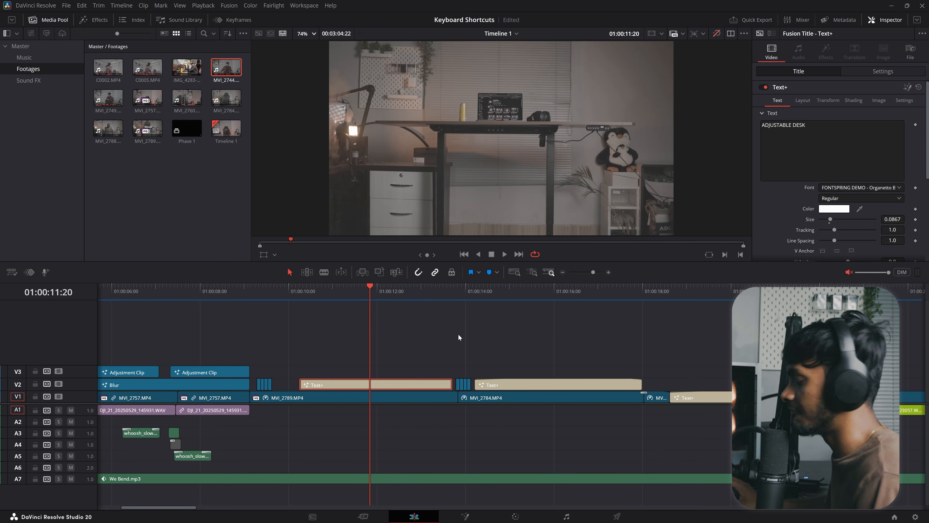
left_click_drag(421, 358, 433, 384)
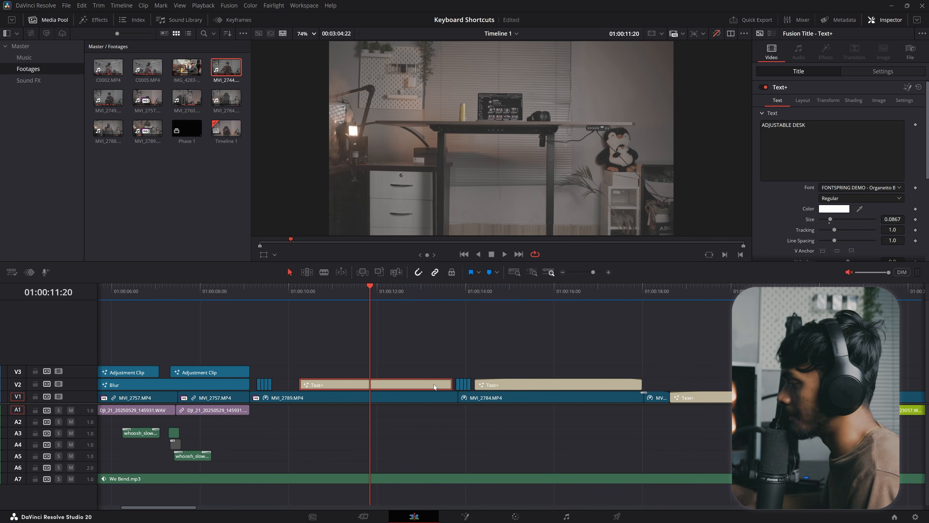
key("alt+Up")
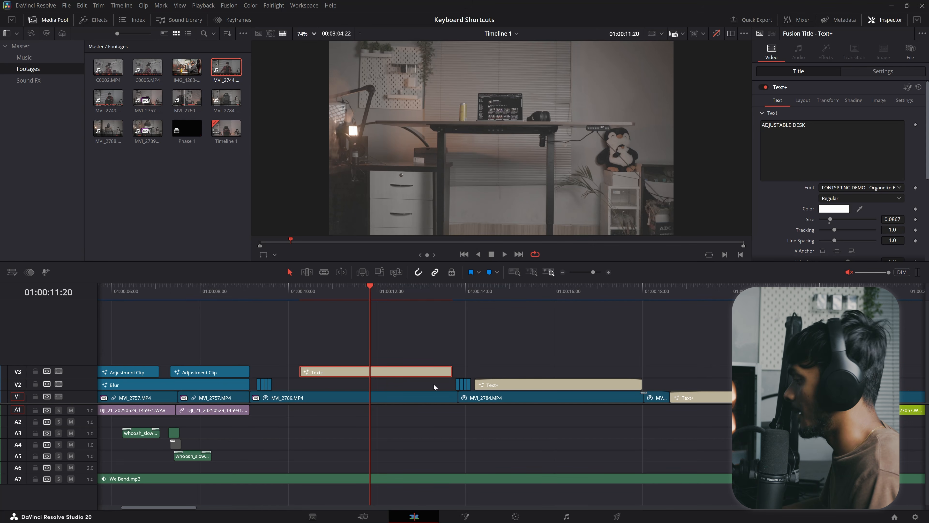
key("alt+Up")
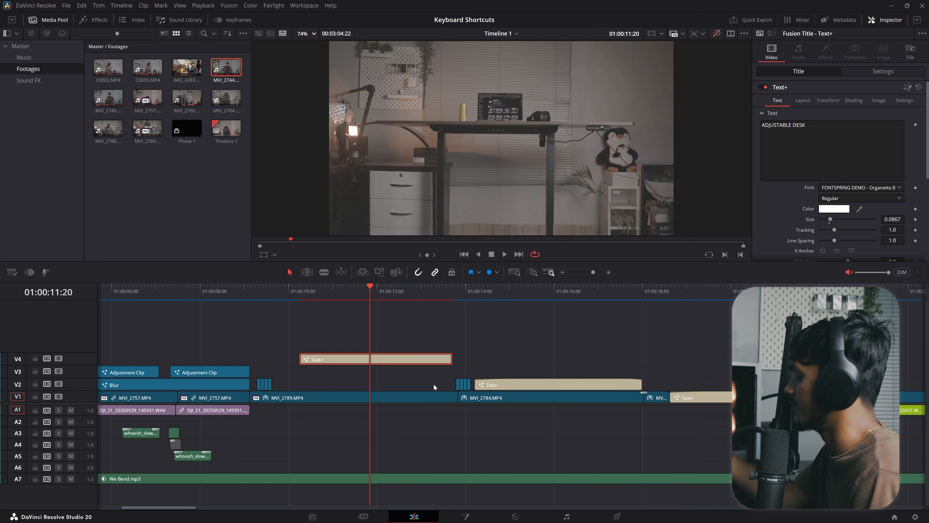
key("alt+Up")
key("alt+Up")
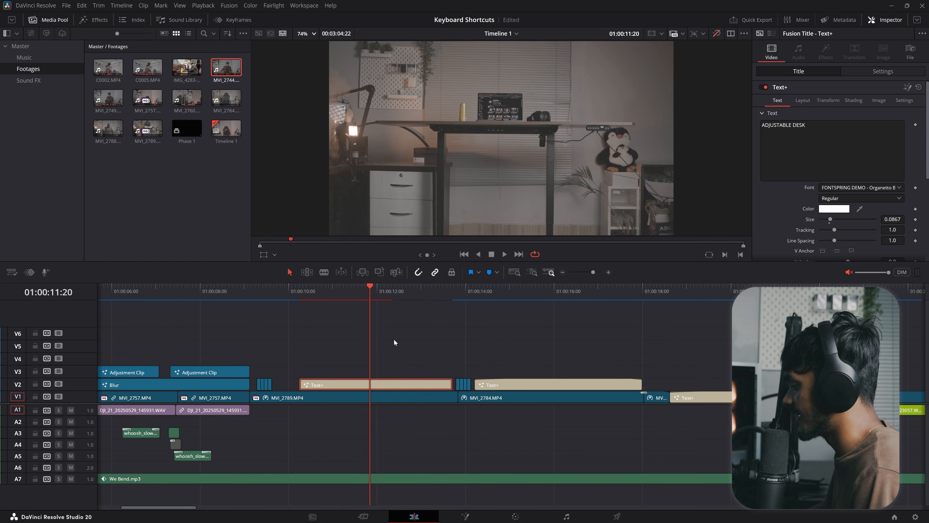
Place the playhead at 01:00:11:17 and select the first Text+ clip on V2.
left_click(394, 339)
key("Left")
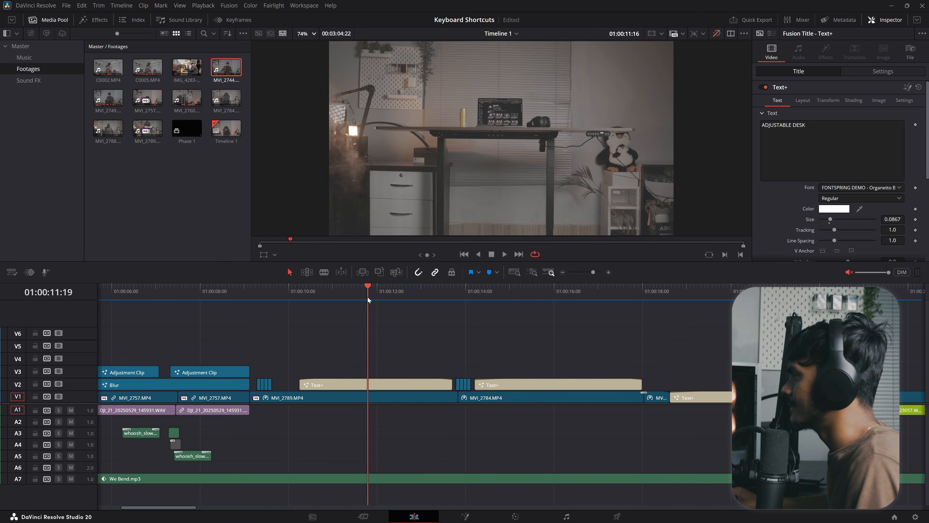
left_click(365, 294)
left_click(383, 393)
left_click(390, 387)
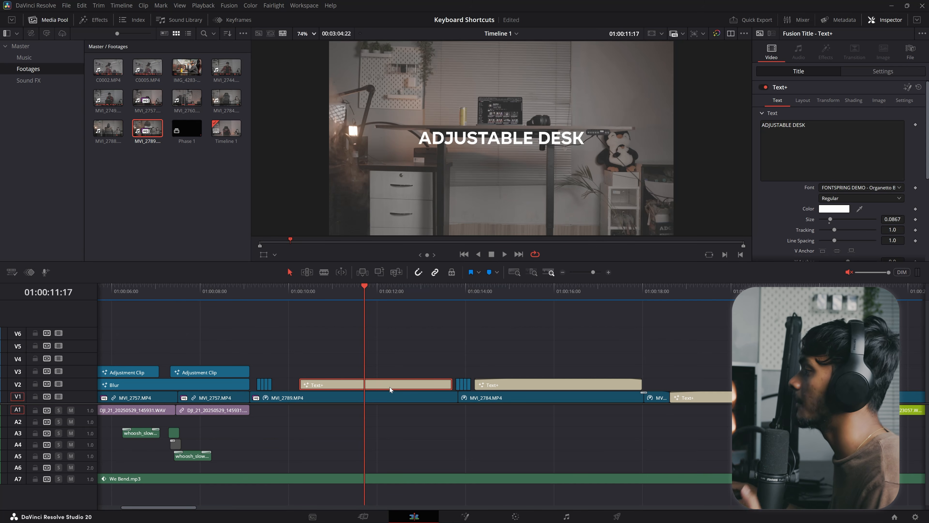
Change the selected title's text to ADJUSTABLE FESK.
left_click(818, 125)
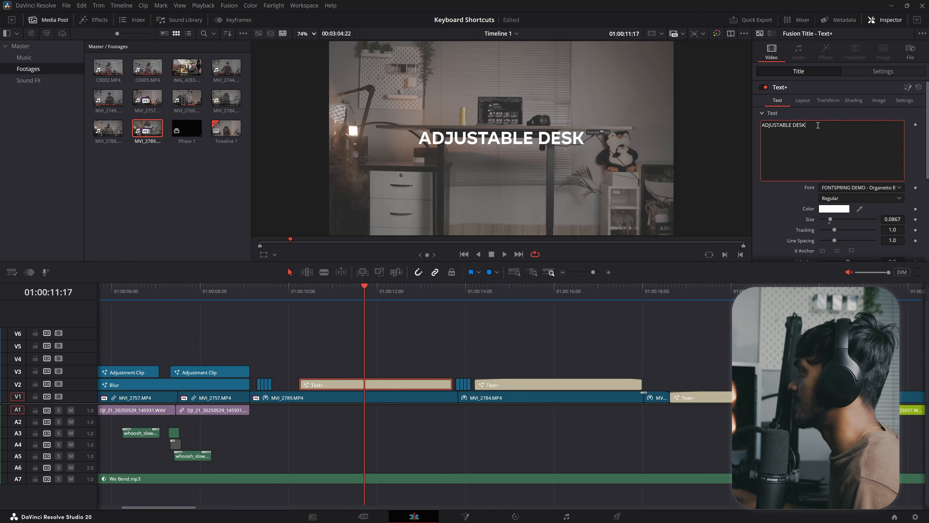
key("BackSpace")
key("BackSpace")
key("BackSpace")
type("FESK")
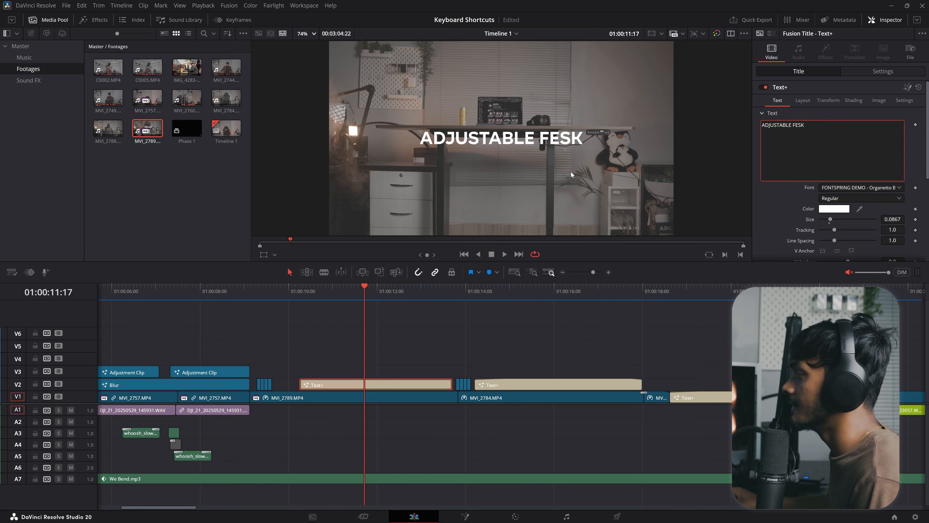
Revert the title text to ADJUSTABLE DESK, and redo the change to ADJUSTABLE FESK.
key("BackSpace")
key("BackSpace")
key("BackSpace")
key("BackSpace")
type("DESK")
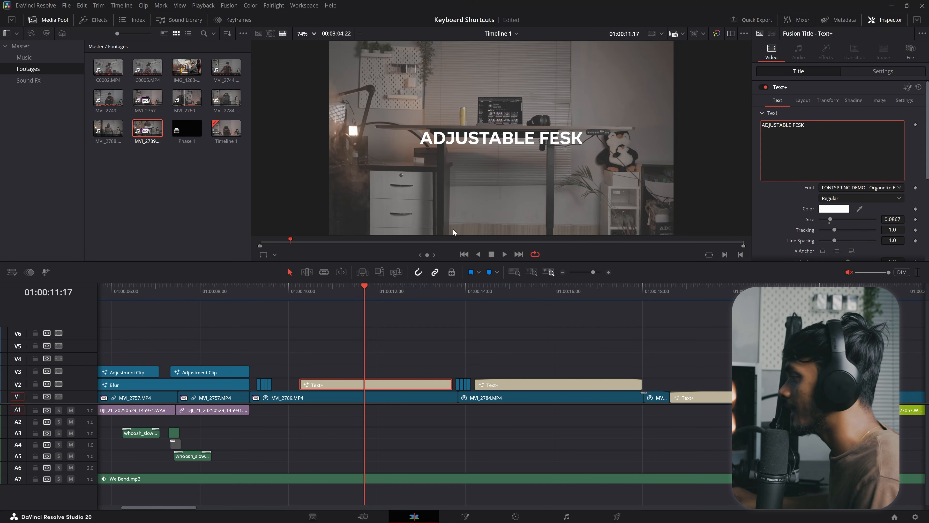
key("ctrl+shift+z")
Open the full edit history in its own window, place it over the media pool and browse the recorded actions.
left_click(81, 5)
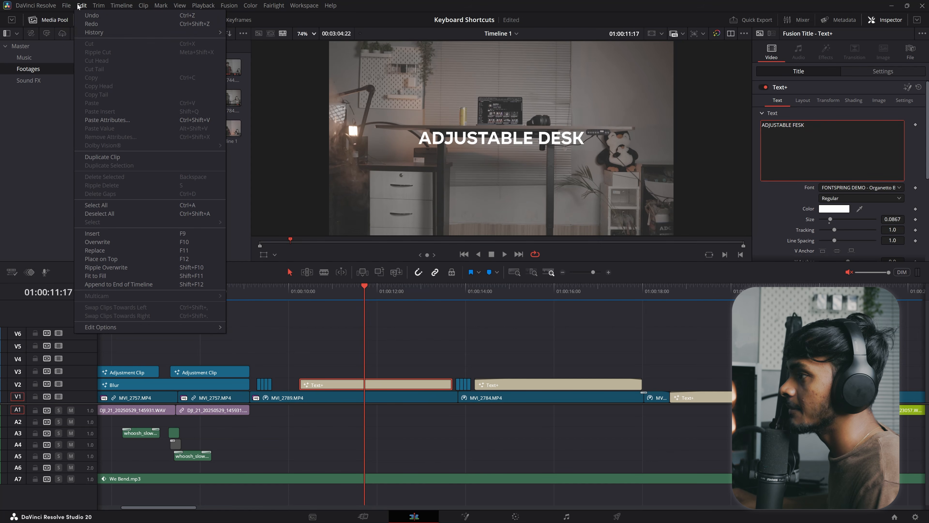
mouse_move(110, 33)
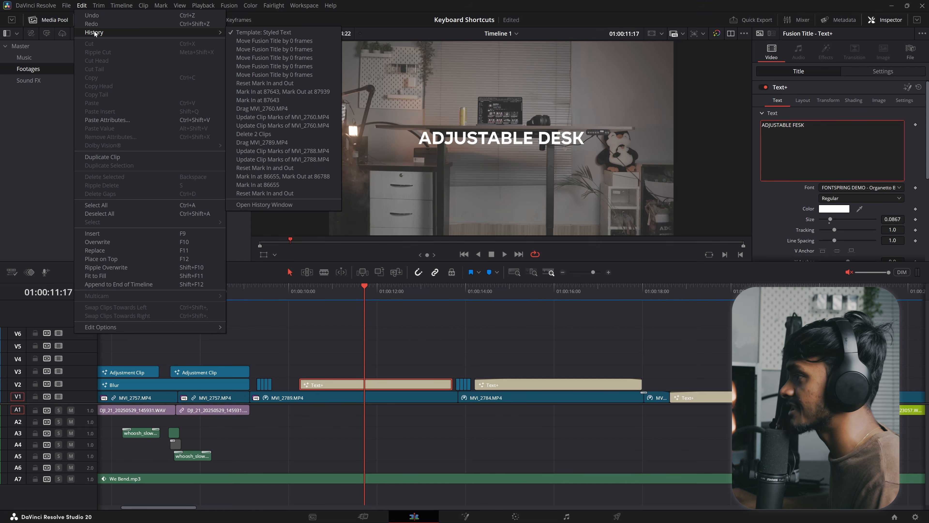
left_click(265, 204)
left_click_drag(494, 136, 218, 58)
scroll(200, 242, "up", 5)
scroll(201, 189, "down", 5)
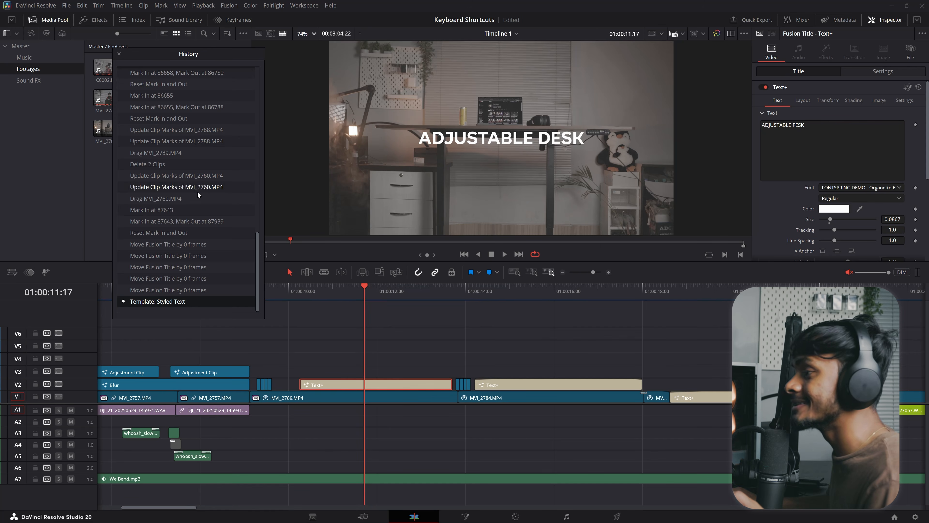
Step back through the history to earlier states such as Reset Mark In and Out, and return to the final Template: Styled Text entry.
key("ctrl+z")
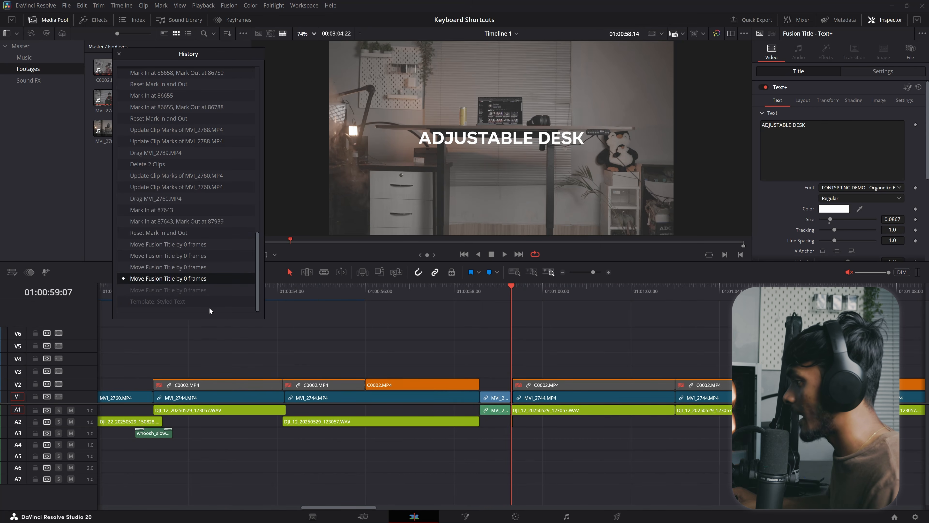
left_click(197, 107)
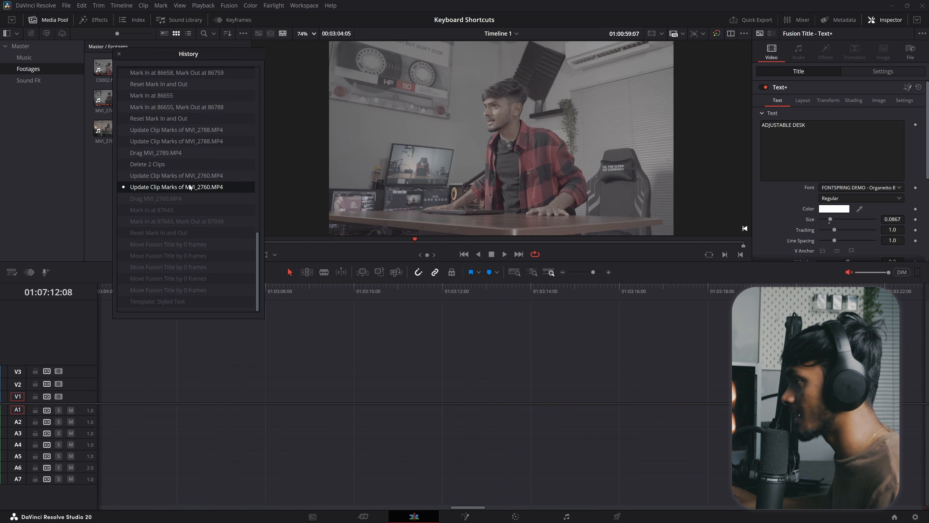
left_click(176, 83)
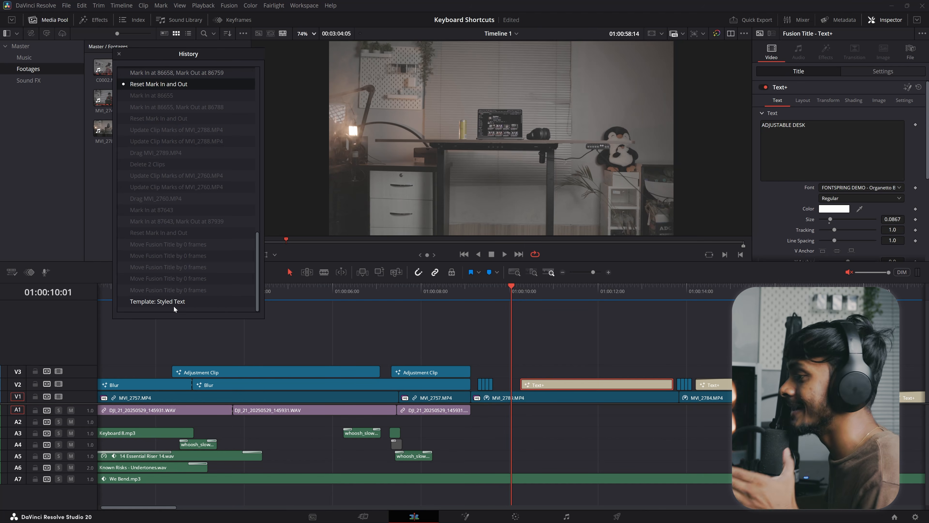
left_click(162, 304)
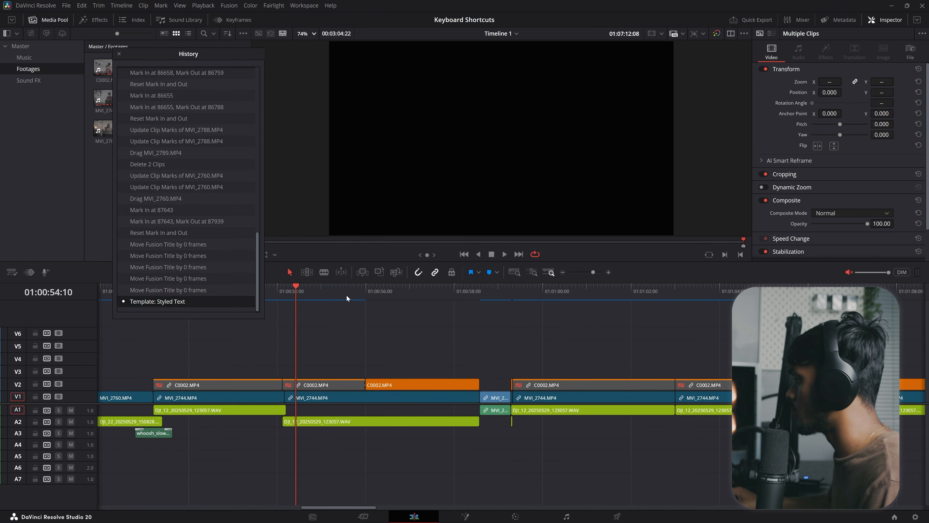
Place the playhead over the first title at 01:00:12:14 and close the History window.
key("shift+z")
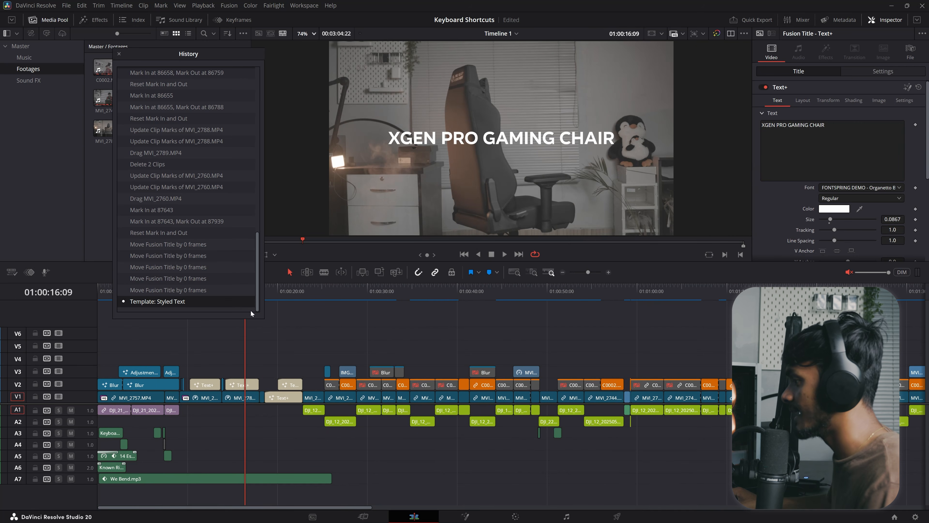
left_click(210, 298)
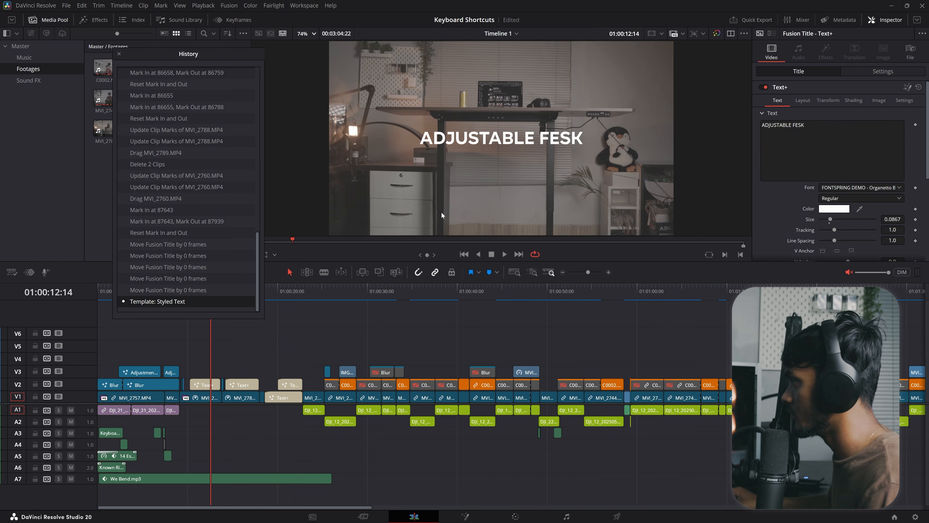
left_click(119, 54)
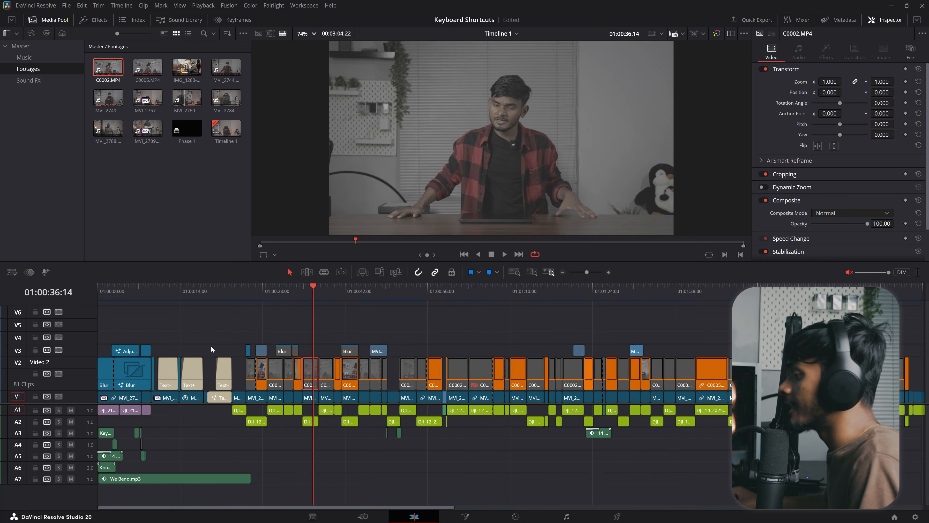
Copy the last group of V1 and V2 video clips on the timeline and paste it at 01:03:20:08.
key("ctrl+minus")
key("ctrl+minus")
key("ctrl+minus")
key("ctrl+minus")
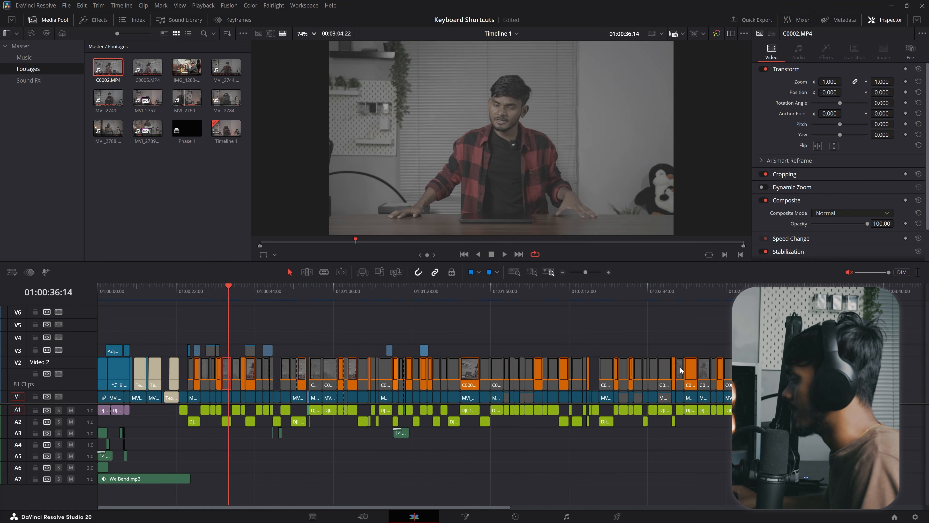
left_click_drag(728, 328, 635, 403)
left_click(813, 329)
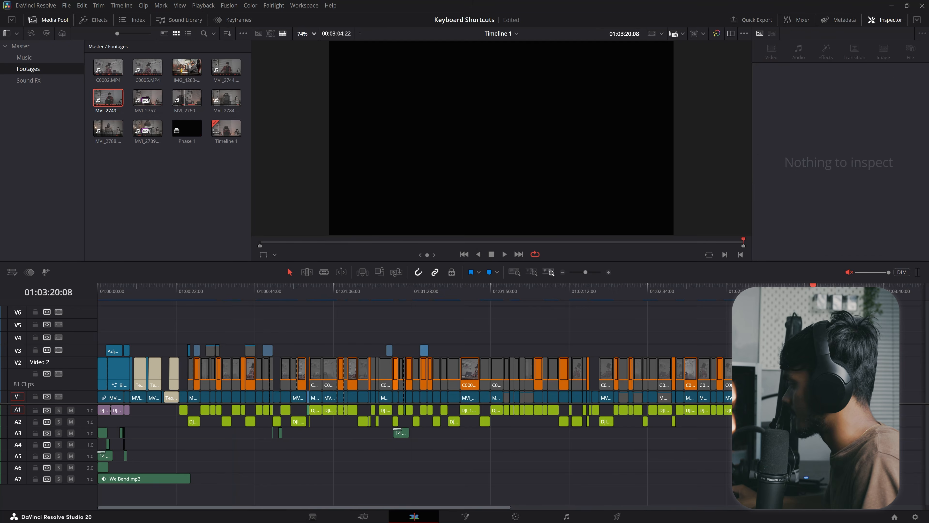
key("ctrl+v")
Spread the pasted V1 and V2 clips out into five separate groups with gaps between them.
key("ctrl+equal")
key("ctrl+equal")
key("ctrl+equal")
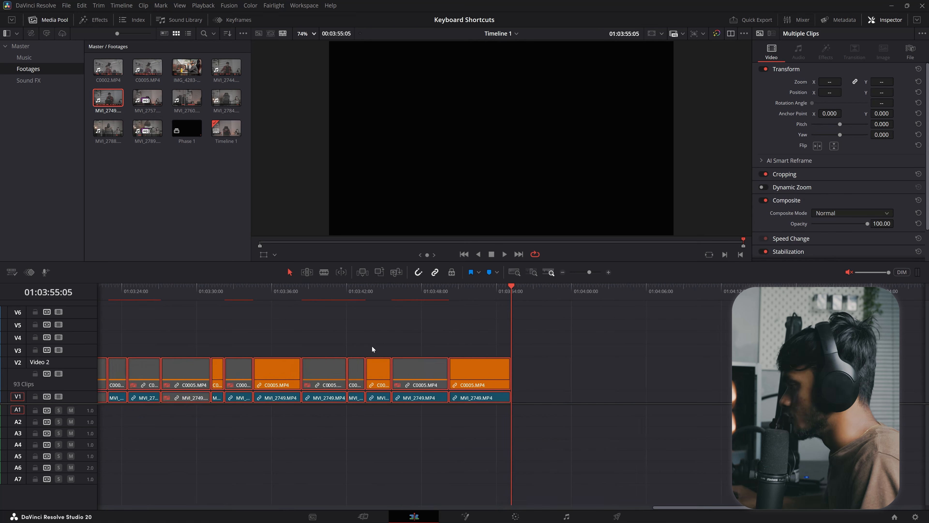
key("ctrl+minus")
key("ctrl+minus")
left_click_drag(461, 335, 513, 402)
left_click_drag(494, 377, 565, 377)
left_click(666, 376)
left_click_drag(392, 332, 448, 373)
left_click_drag(321, 332, 377, 403)
left_click_drag(334, 377, 357, 377)
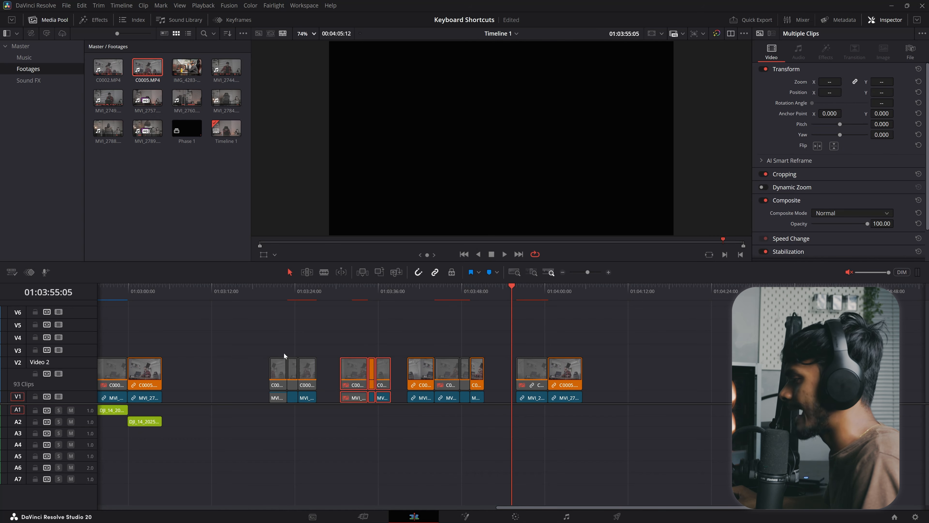
left_click_drag(278, 370, 257, 370)
left_click_drag(224, 303, 700, 444)
left_click(289, 337)
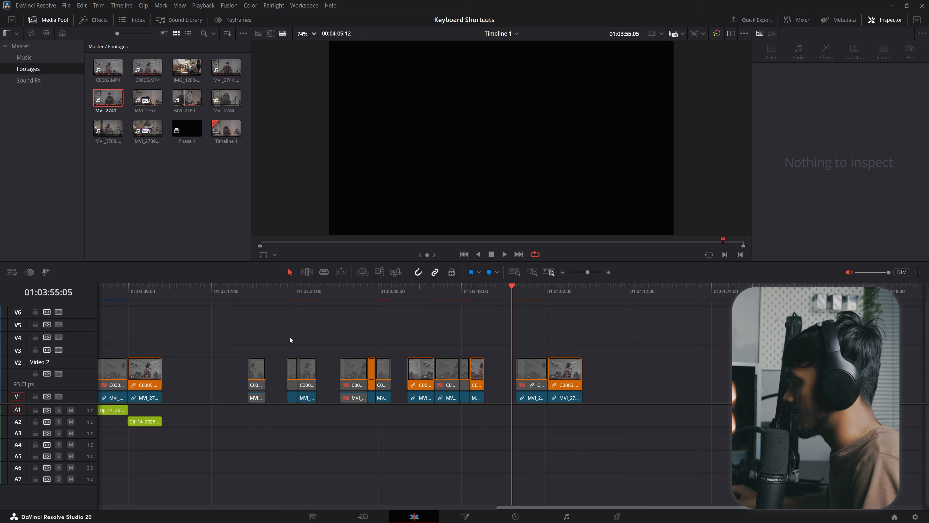
Delete the gaps between the pasted clip groups one by one, and undo these deletions.
left_click(277, 378)
key("BackSpace")
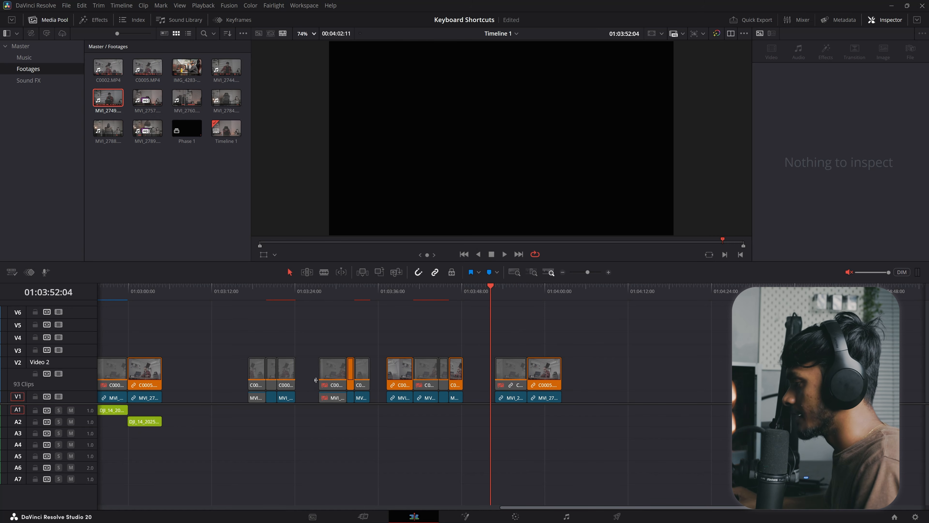
key("BackSpace")
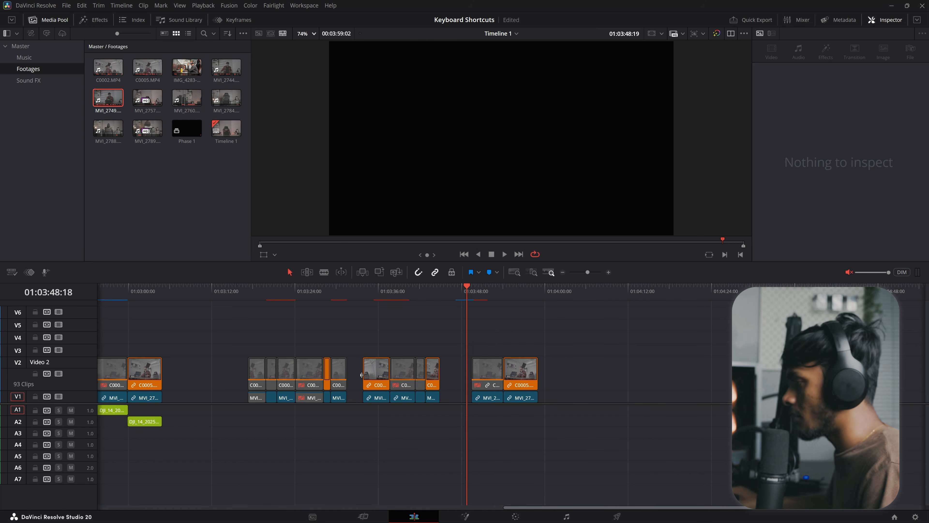
left_click(360, 371)
key("ctrl+z")
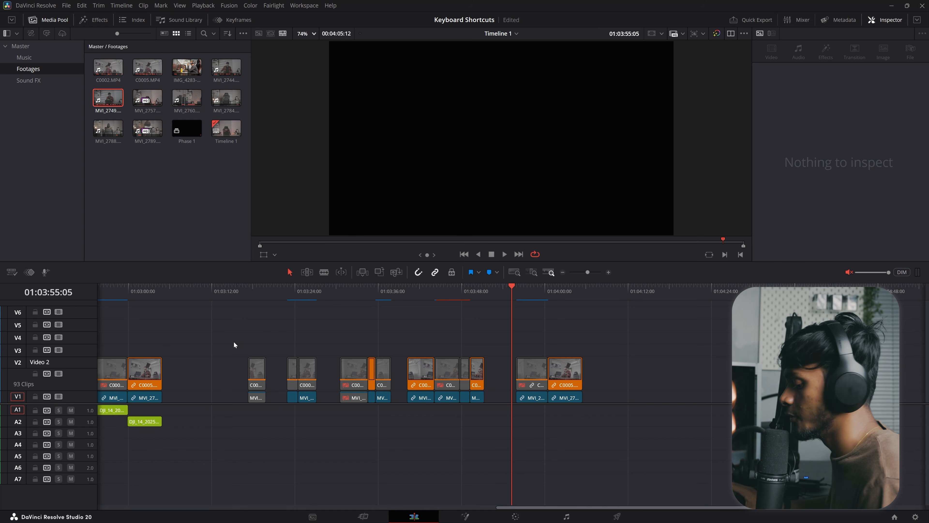
Close all gaps before and between the pasted clip groups at once with Delete Gaps.
key("ctrl+g")
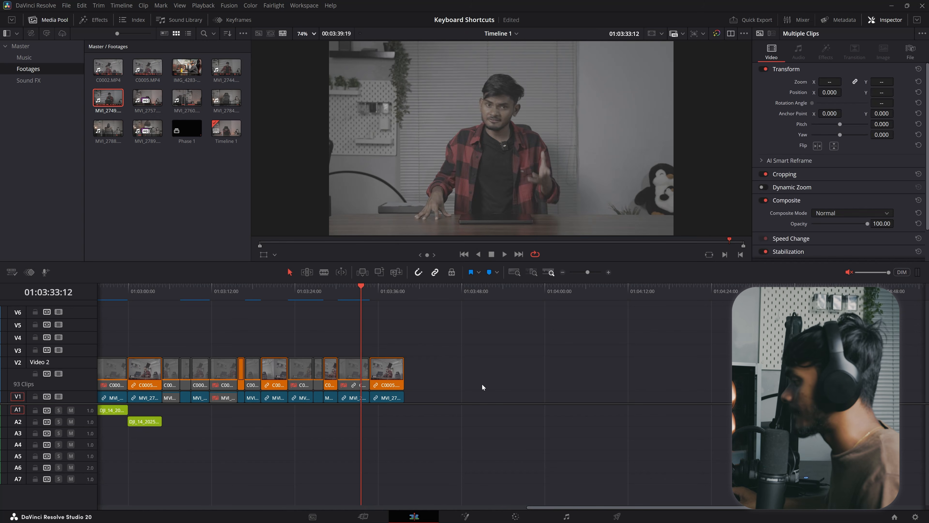
Undo the gap closing between the pasted clip groups and move the playhead to 01:03:40:06.
key("space")
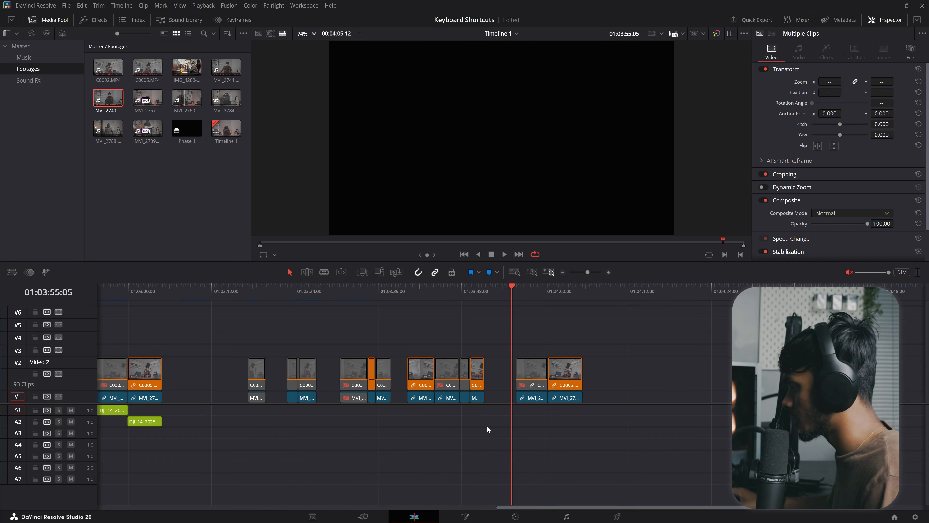
left_click_drag(209, 319, 675, 470)
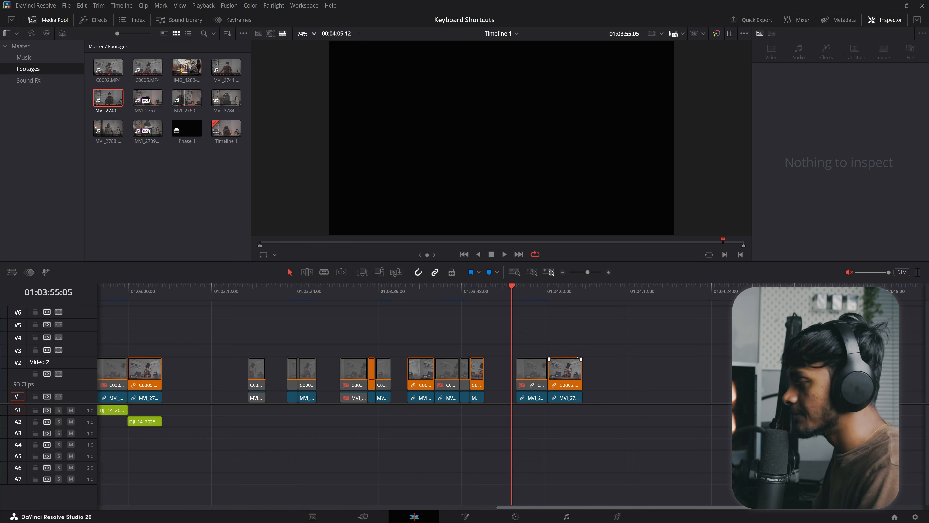
key("shift+z")
left_click(228, 289)
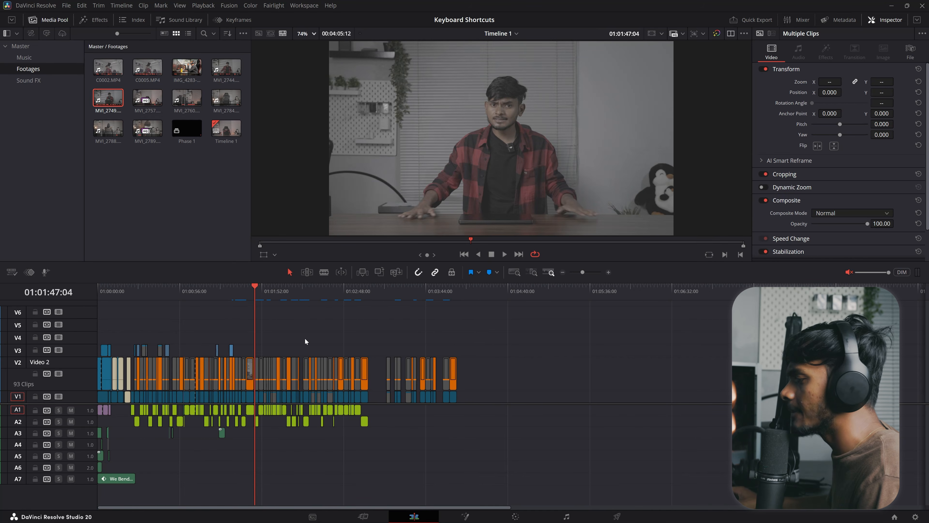
left_click(218, 292)
left_click(176, 295)
left_click(421, 291)
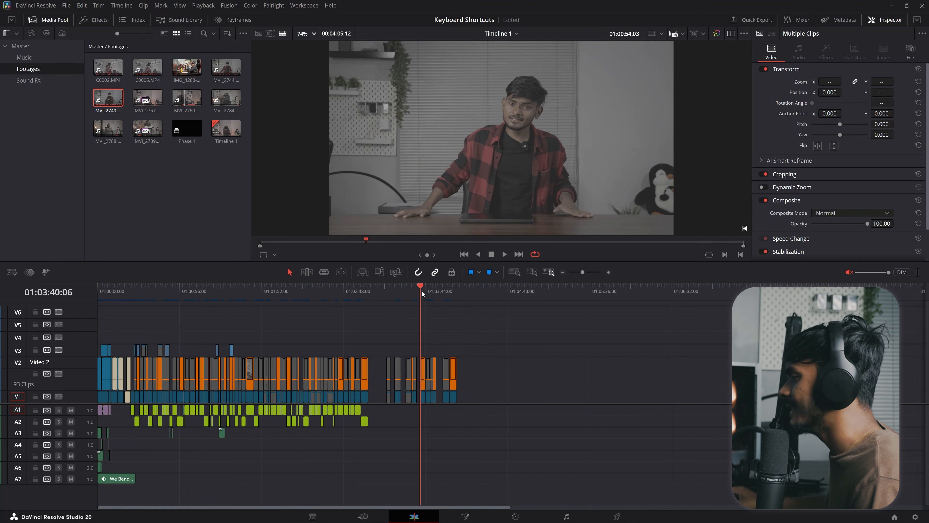
Select all spaced-out pasted clip groups on V1 and V2 and delete the gaps between them at once.
key("ctrl+equal")
key("ctrl+equal")
key("ctrl+equal")
key("ctrl+equal")
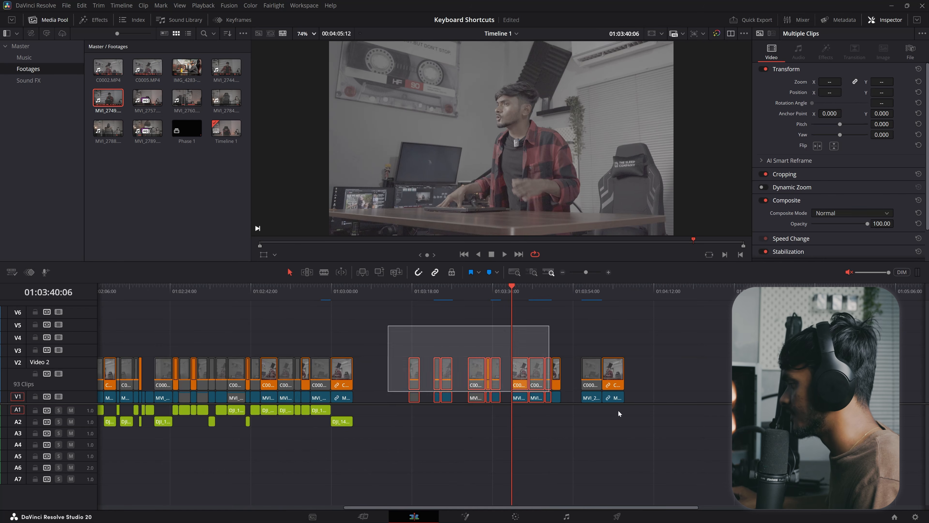
key("ctrl+equal")
left_click_drag(380, 332, 732, 438)
key("shift+g")
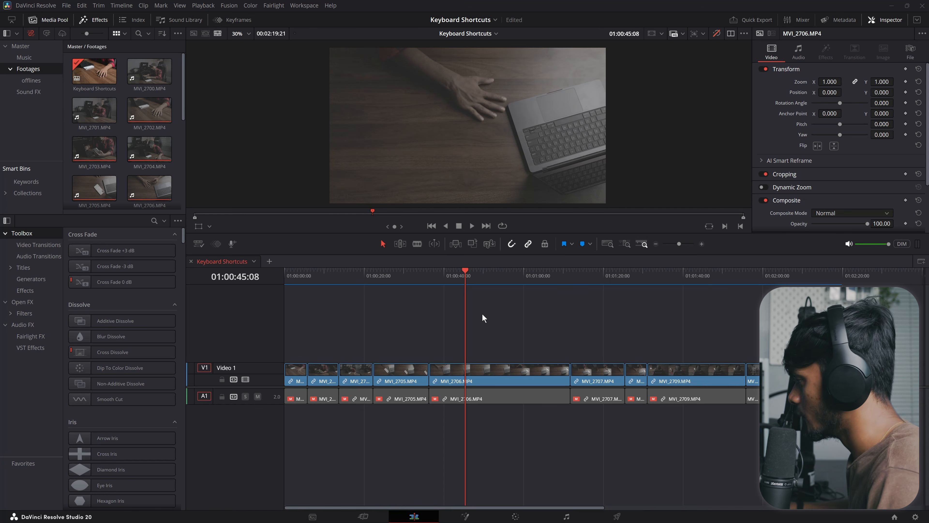
In the Keyboard Shortcuts timeline, trim the end of MVI_2706.MP4 back to about 01:01:00 and undo the trim.
left_click(455, 275)
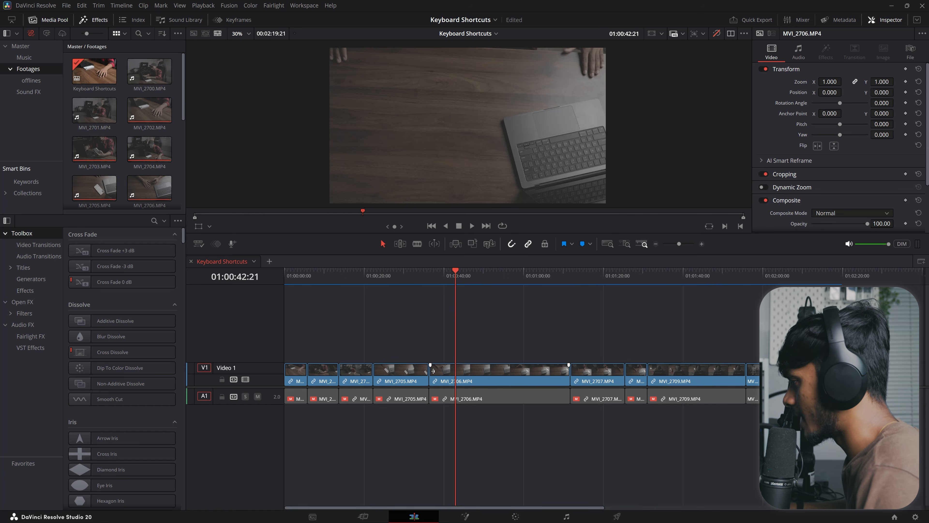
left_click_drag(569, 370, 525, 368)
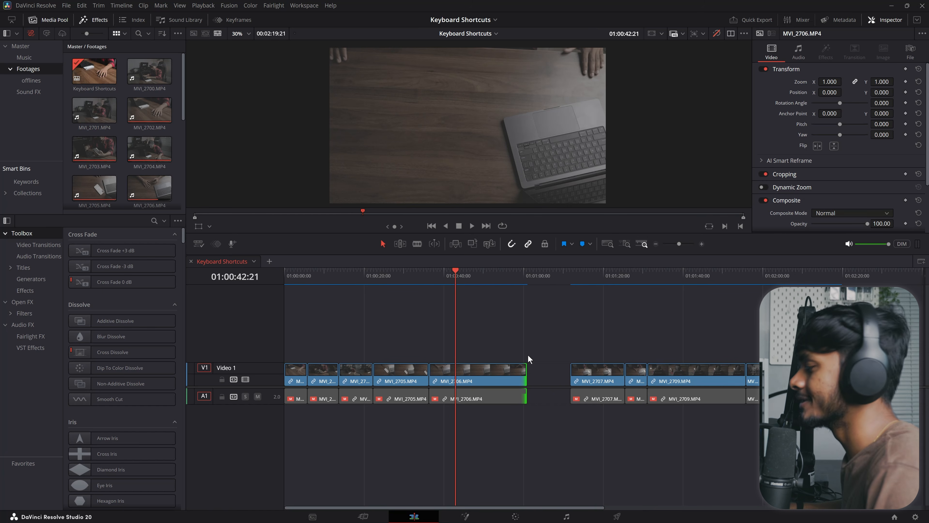
key("ctrl+z")
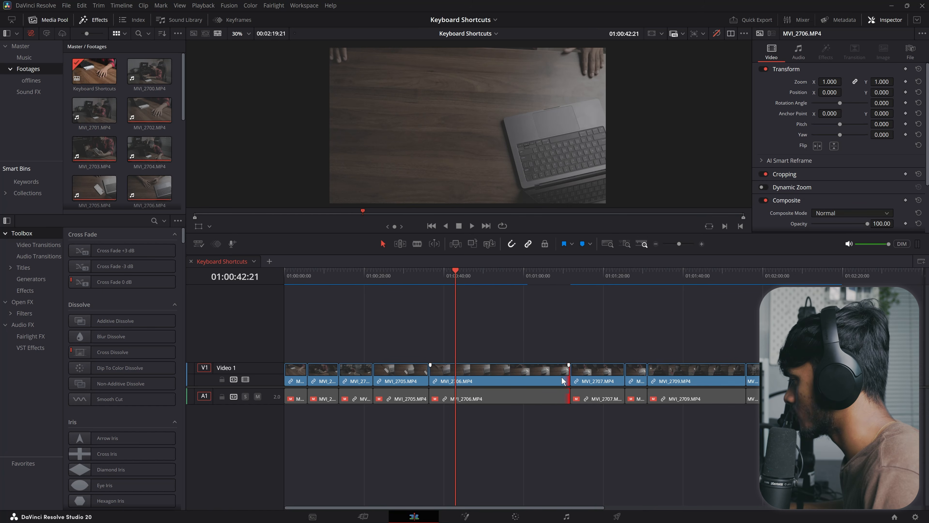
Trim the end of MVI_2706.MP4 back to 01:01:00:16 and ripple-delete the gap before MVI_2707.MP4.
left_click_drag(568, 377, 525, 371)
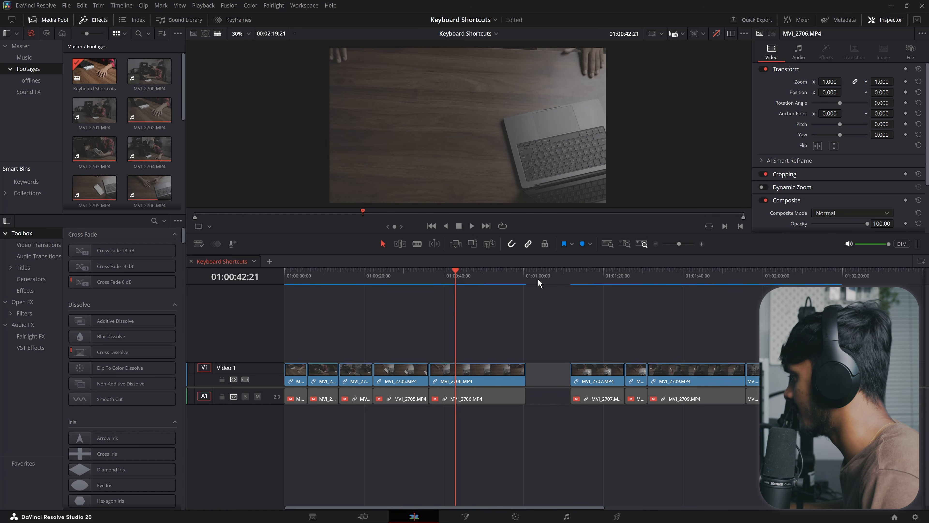
left_click(528, 277)
key("space")
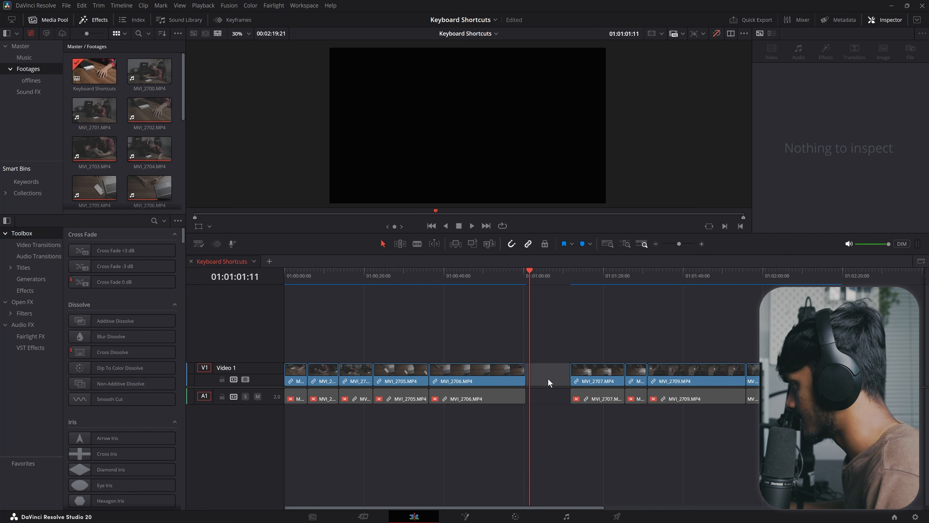
key("BackSpace")
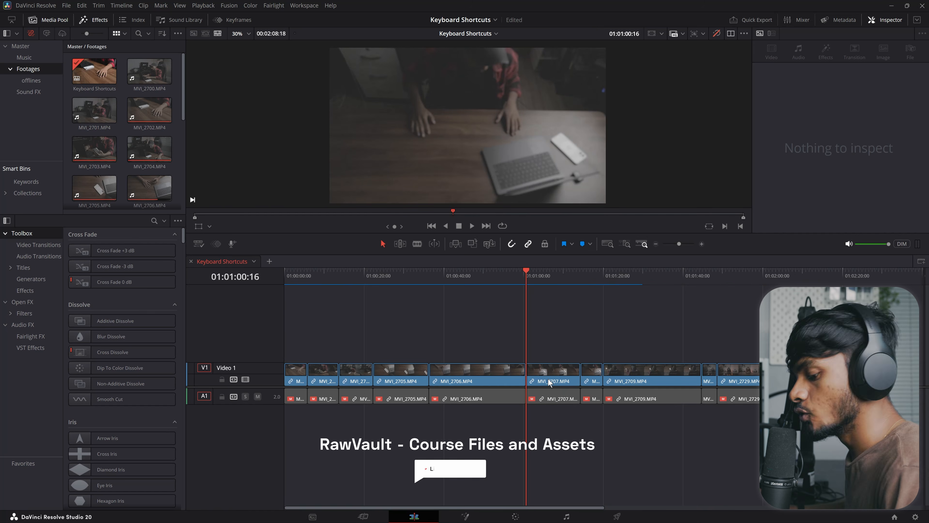
Undo and redo the gap deletion, and undo both the deletion and the end trim of MVI_2706.MP4.
key("ctrl+z")
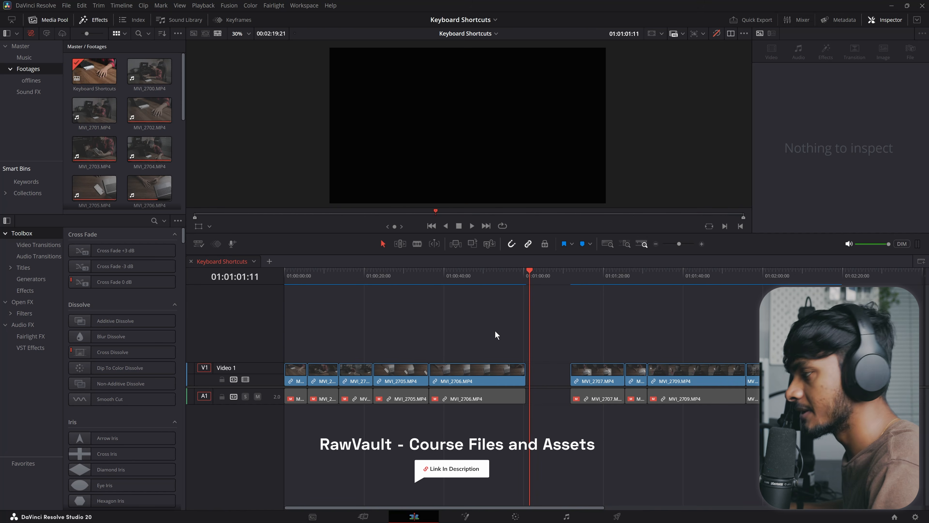
key("ctrl+shift+z")
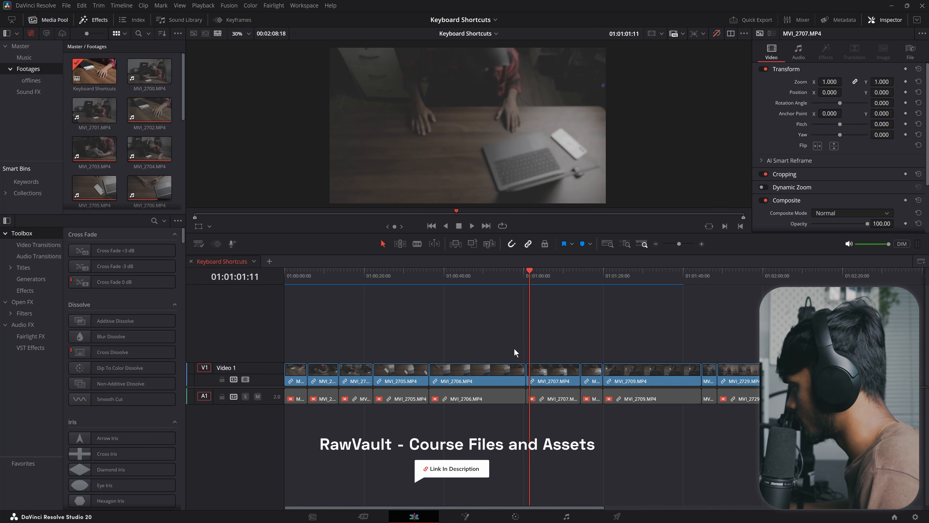
key("ctrl+z")
key("ctrl+z")
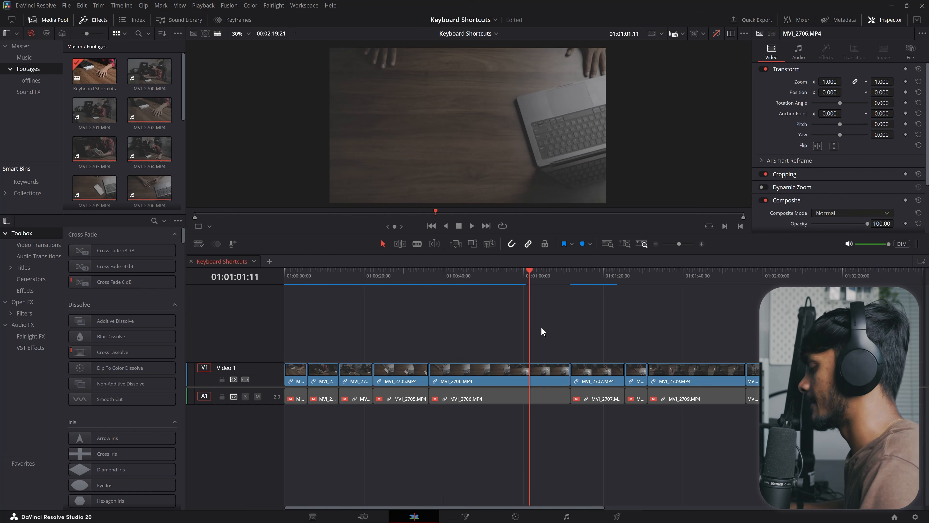
Trim the start of MVI_2706.MP4 forward to about 01:00:52 and undo the trim.
left_click(430, 378)
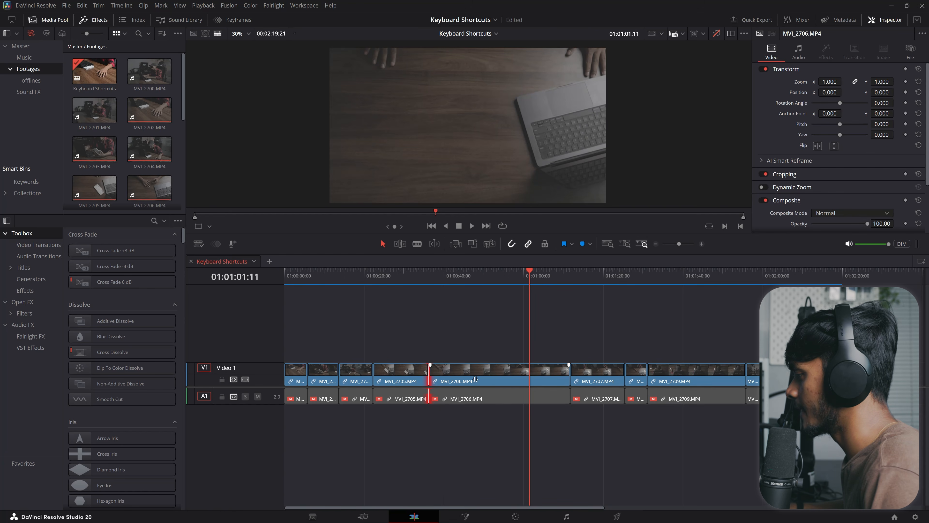
left_click_drag(431, 370, 491, 369)
key("ctrl+z")
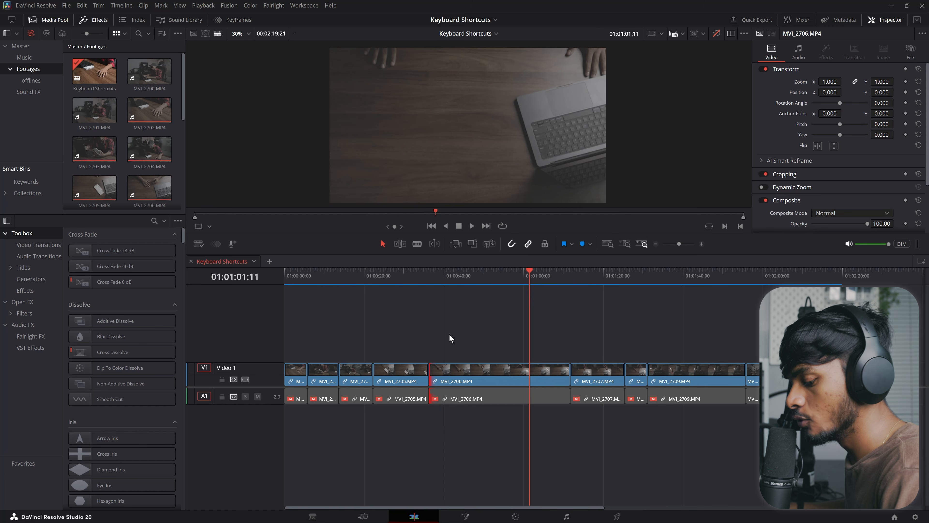
Ripple-trim the start of MVI_2706.MP4 to the playhead at 01:00:45:10.
mouse_move(463, 283)
left_mouse_down()
mouse_move(438, 282)
mouse_move(465, 282)
left_mouse_up()
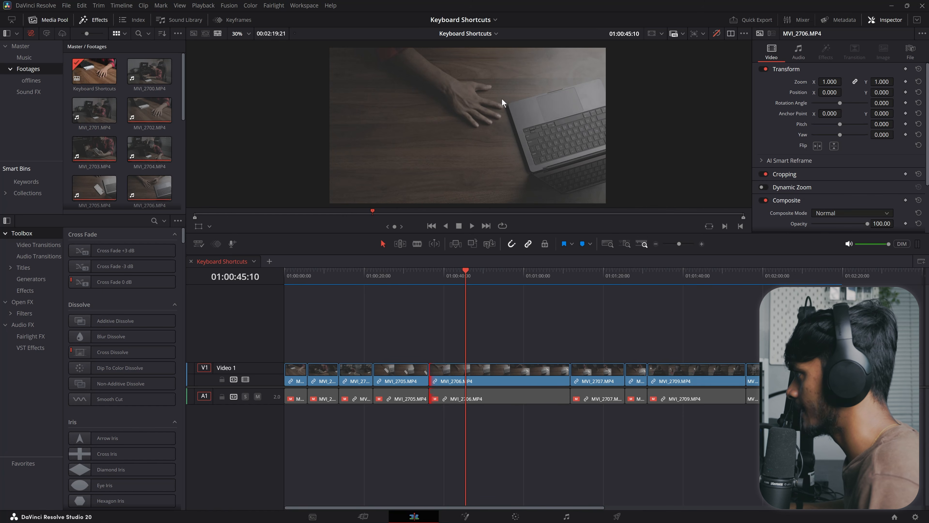
left_click_drag(483, 327, 547, 446)
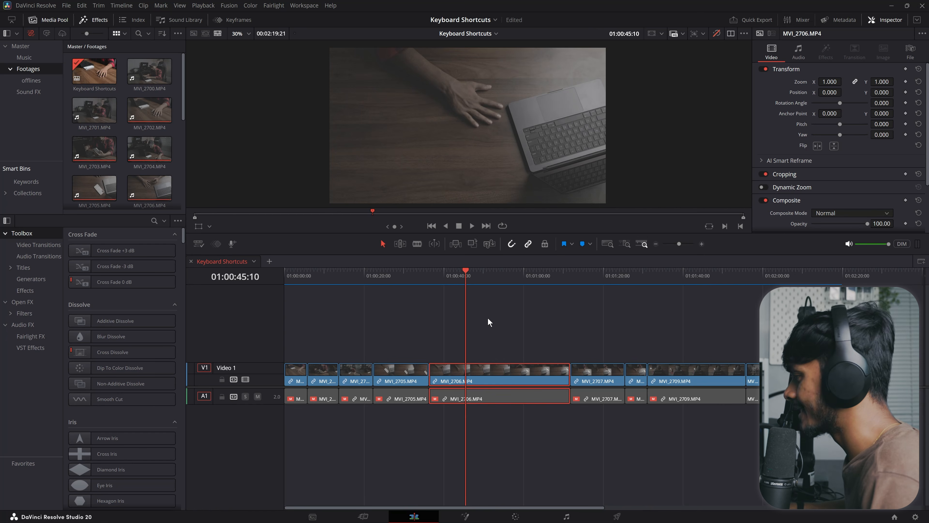
key("q")
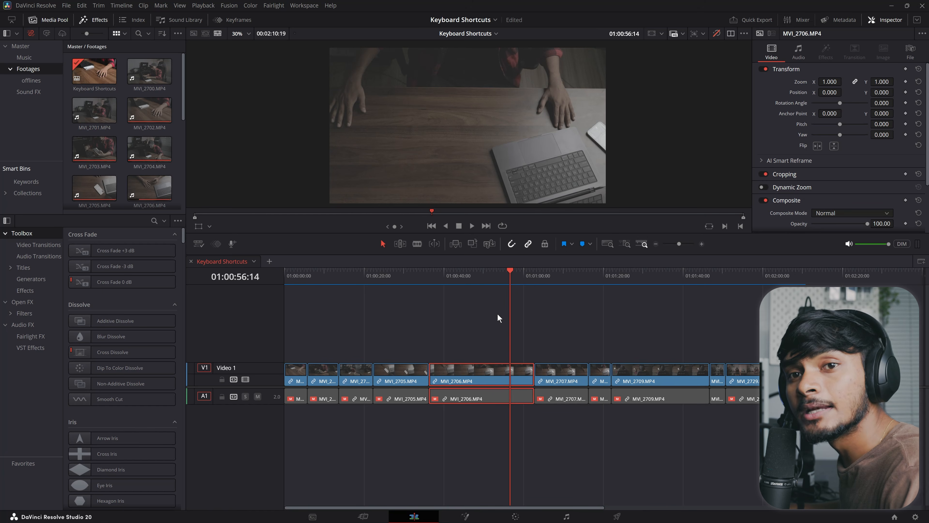
Ripple-trim the end of MVI_2706.MP4 to the playhead at 01:00:56:01.
mouse_move(504, 279)
left_mouse_down()
mouse_move(496, 279)
mouse_move(508, 285)
left_mouse_up()
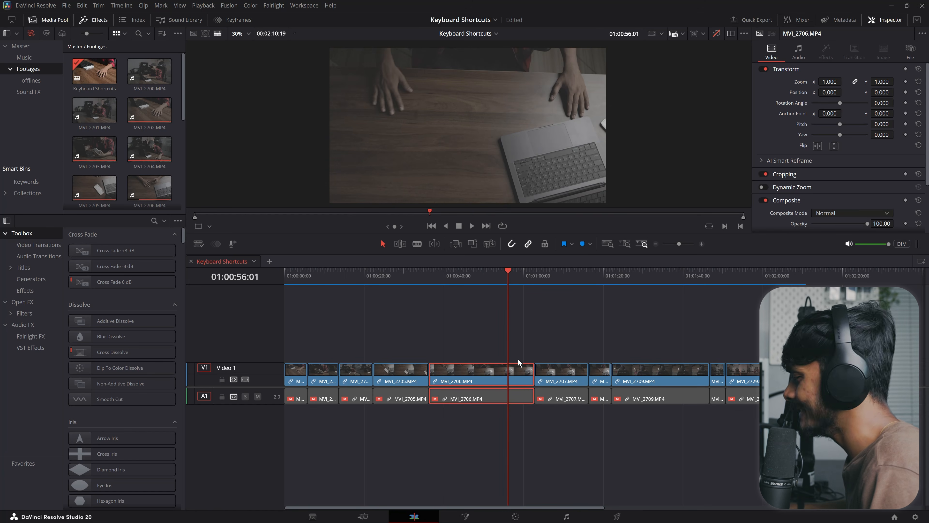
key("shift+bracketright")
left_click_drag(441, 271, 507, 286)
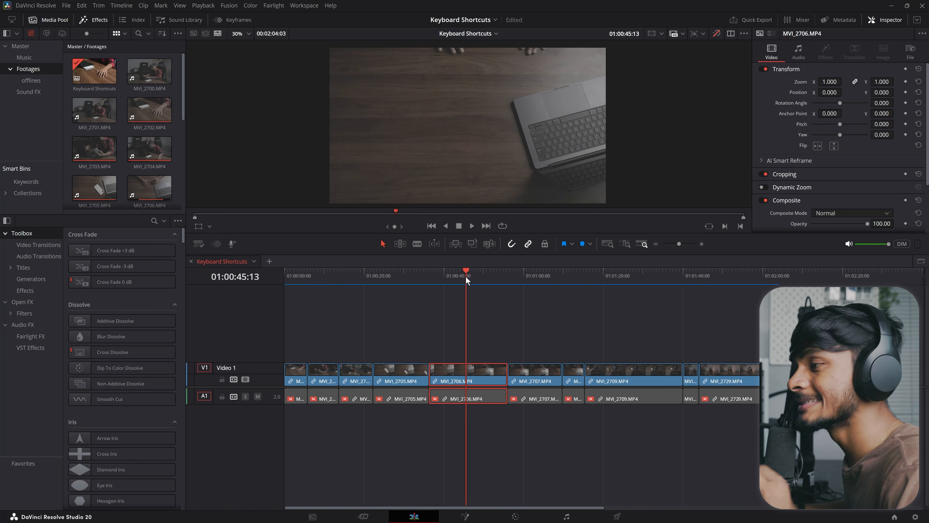
Split MVI_2706.MP4 at the playhead at 01:00:42:21.
mouse_move(466, 276)
left_mouse_down()
mouse_move(442, 282)
mouse_move(470, 283)
mouse_move(455, 284)
left_mouse_up()
left_click_drag(466, 343, 486, 446)
left_click(486, 446)
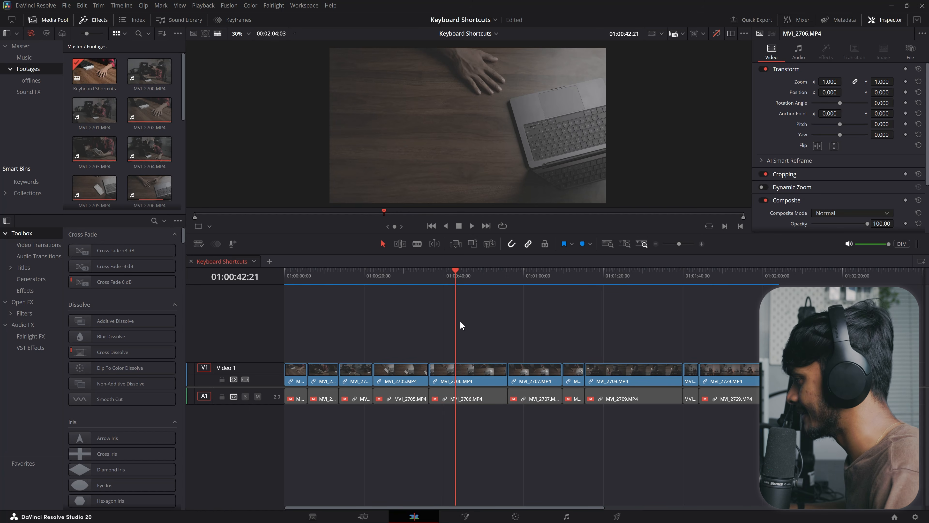
key("ctrl+b")
Split the second part of MVI_2706.MP4 at 01:00:50:18.
left_click_drag(458, 283, 487, 278)
left_click(494, 376)
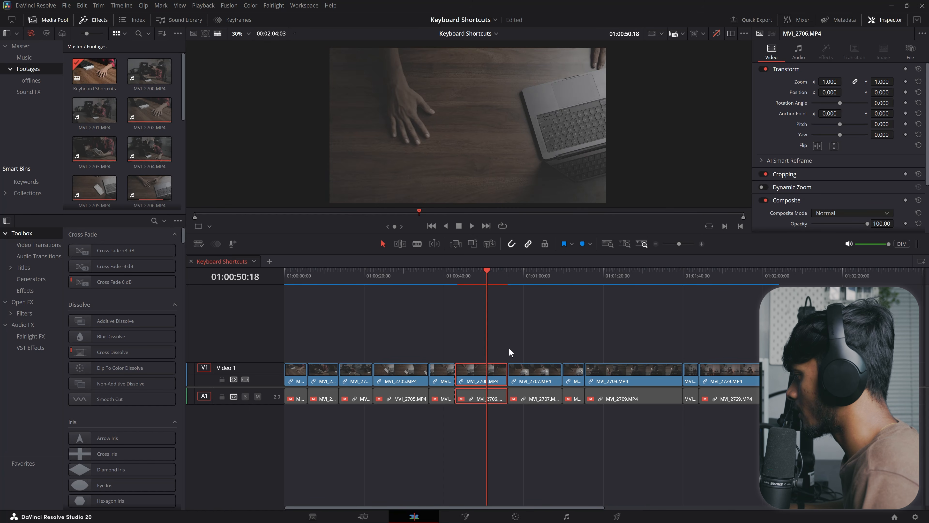
key("ctrl+b")
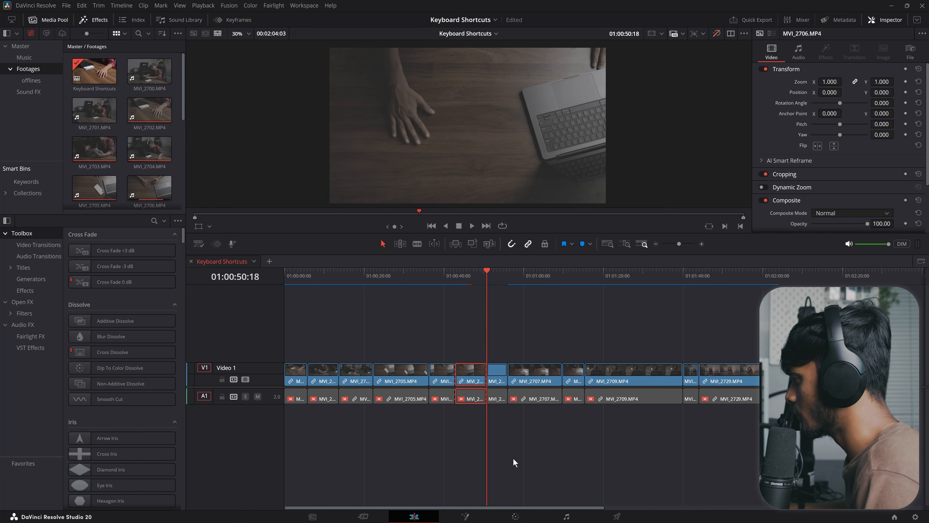
Lift the middle section of MVI_2706.MP4 off V1, leaving a gap, and undo the removal.
left_click_drag(473, 379, 478, 344)
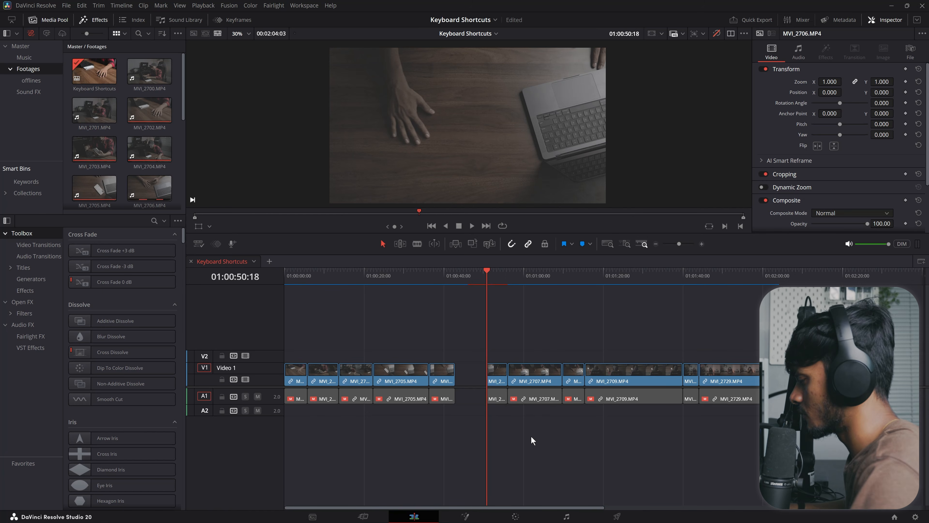
key("ctrl+z")
left_click(476, 377)
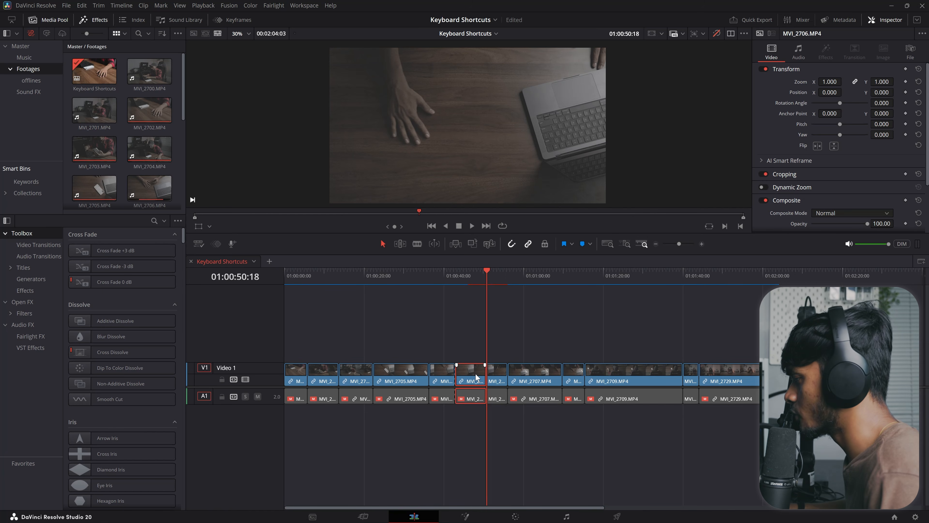
left_click(626, 361)
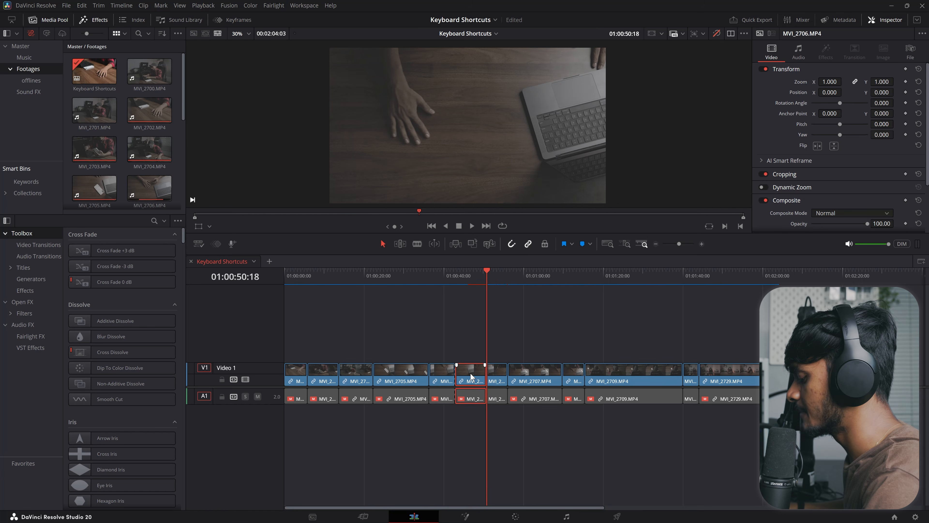
Ripple-delete the middle section of MVI_2706.MP4 and move the playhead to the cut at 01:00:42:21.
left_click(471, 372)
key("BackSpace")
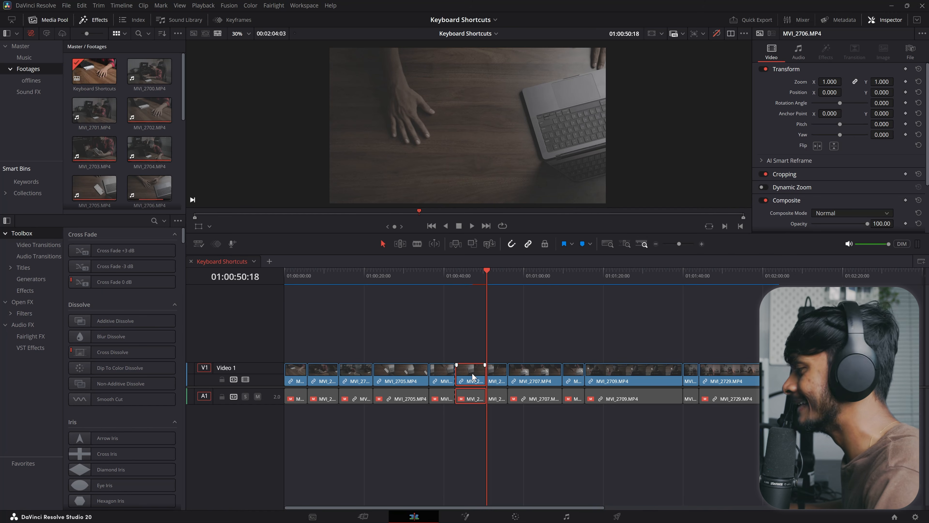
key("Delete")
key("Up")
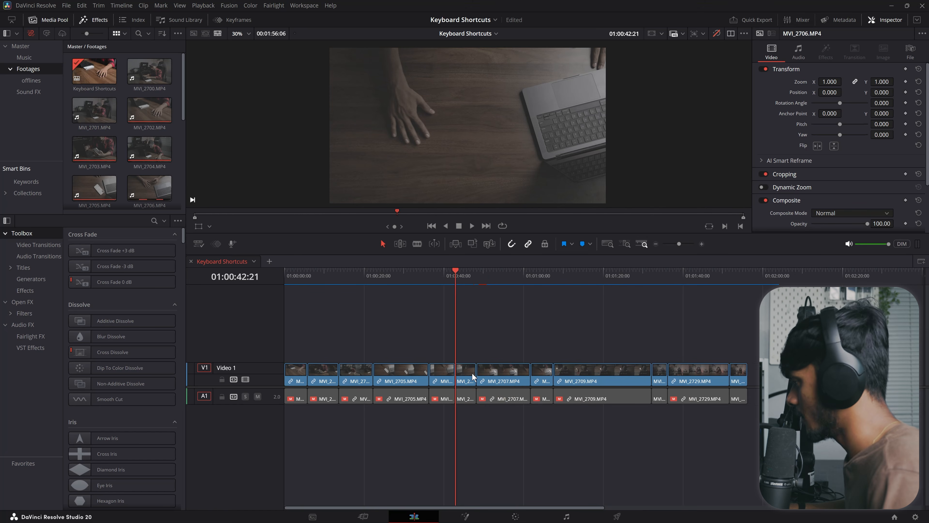
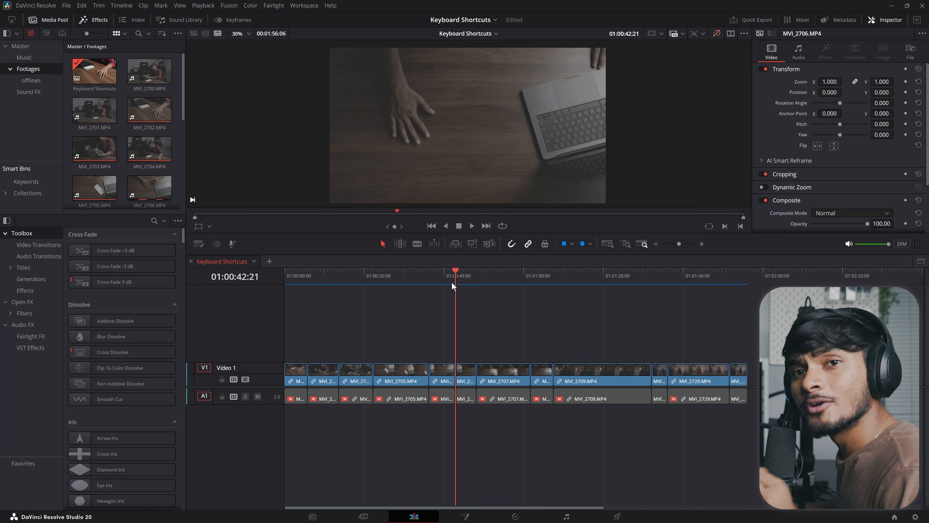
Ripple-delete the first section of MVI_2706.MP4, and undo the section deletions and splits.
left_click_drag(452, 282, 441, 282)
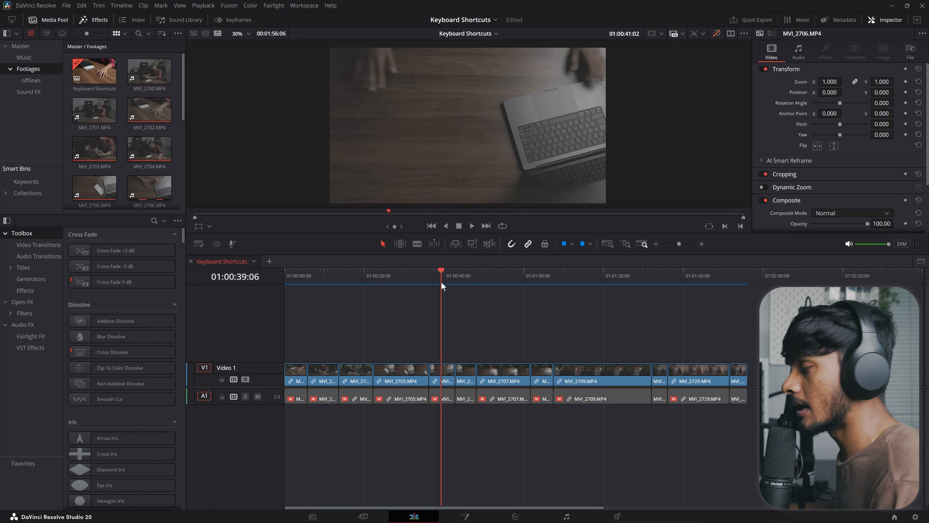
left_click(445, 382)
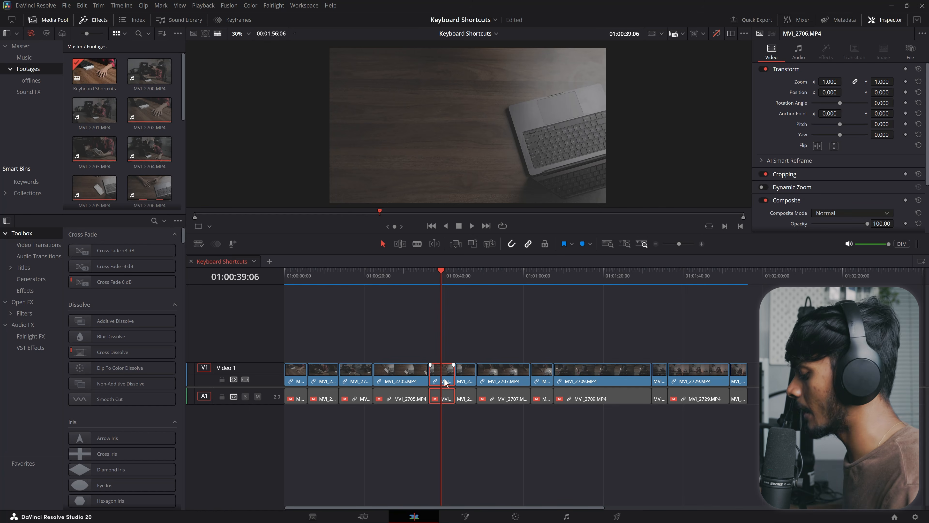
key("Delete")
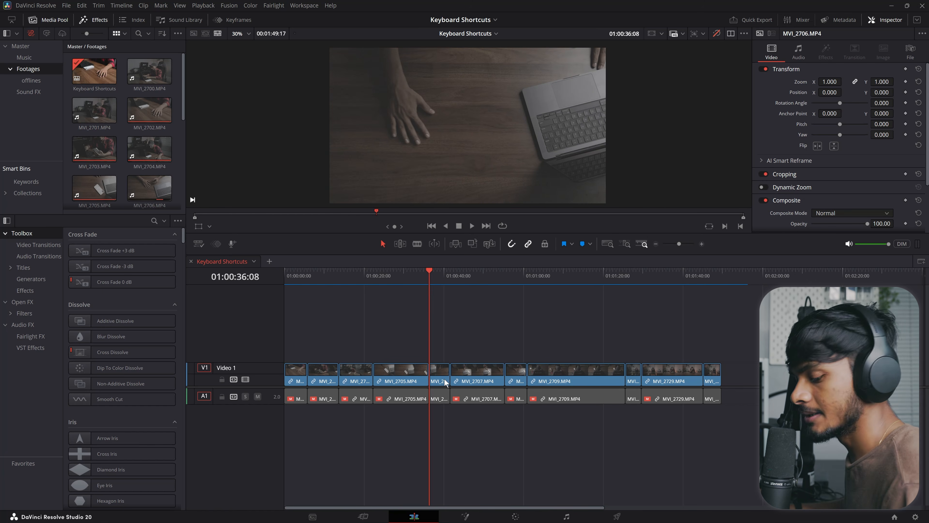
key("ctrl+z")
key("ctrl+z")
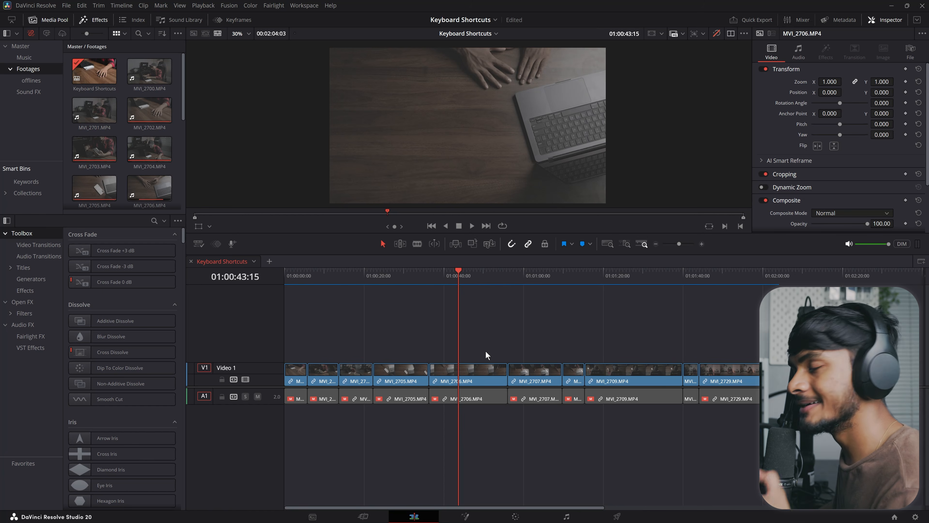
Select all the audio clips on A1 and enable them.
left_click_drag(757, 455, 258, 388)
left_click(390, 398)
left_click_drag(758, 446, 291, 352)
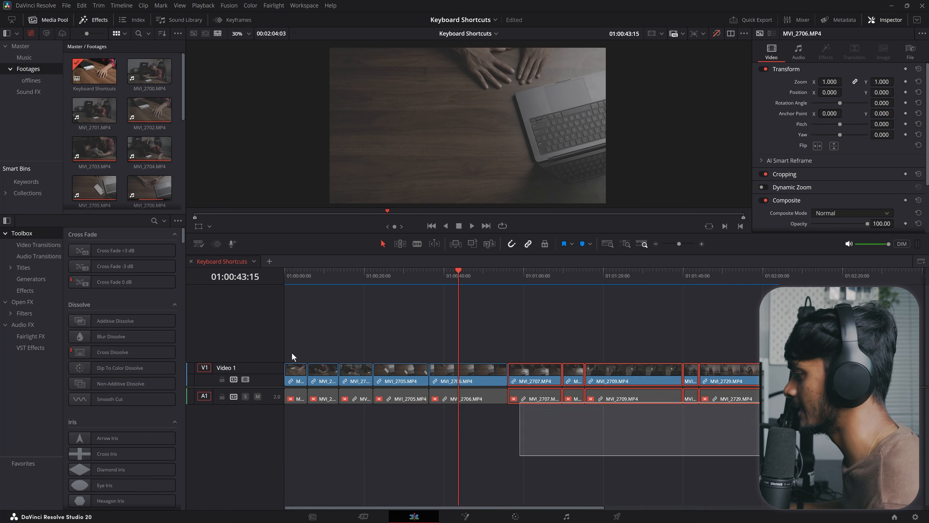
key("d")
left_click(531, 418)
left_click_drag(775, 460, 278, 400)
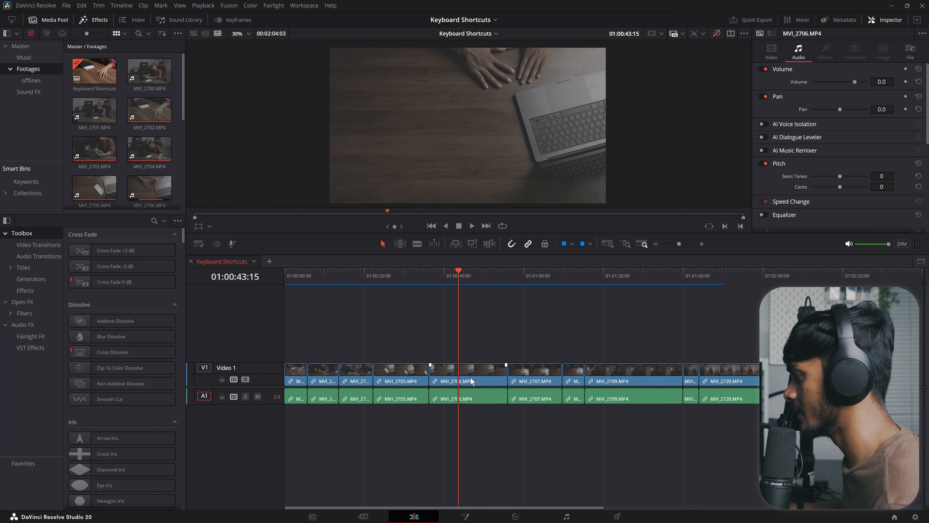
Select only the audio part of the linked MVI_2706.MP4 clip, and disable all the audio clips on A1.
left_click(476, 380)
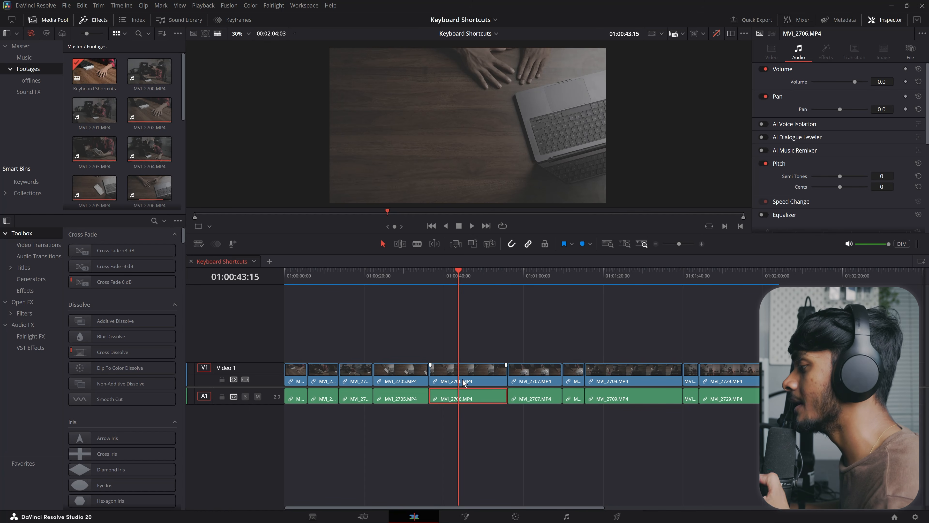
left_click(462, 381)
left_click(471, 403, "alt")
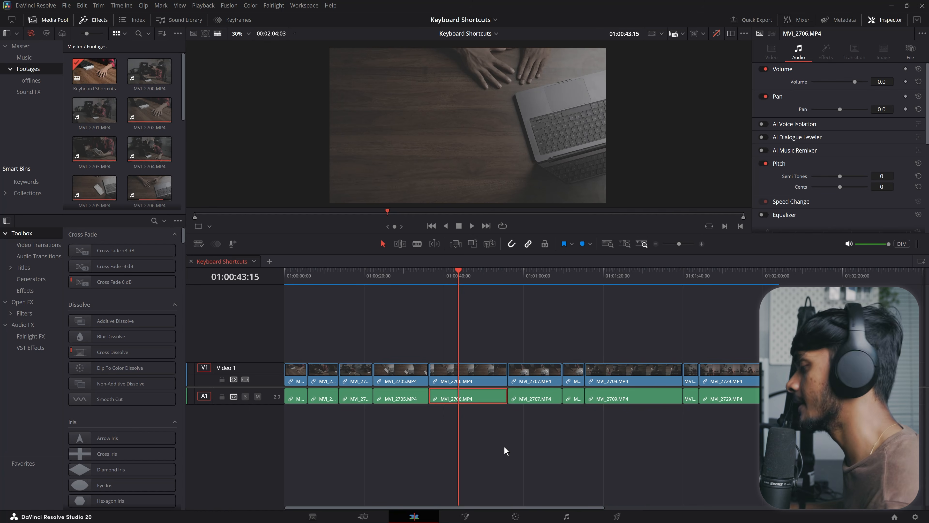
key("ctrl+shift+a")
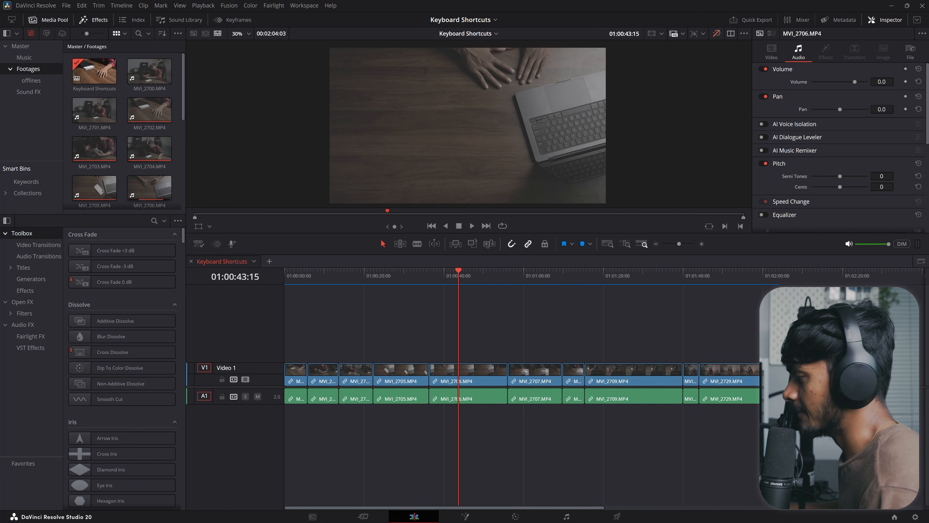
left_click_drag(757, 439, 262, 390)
key("d")
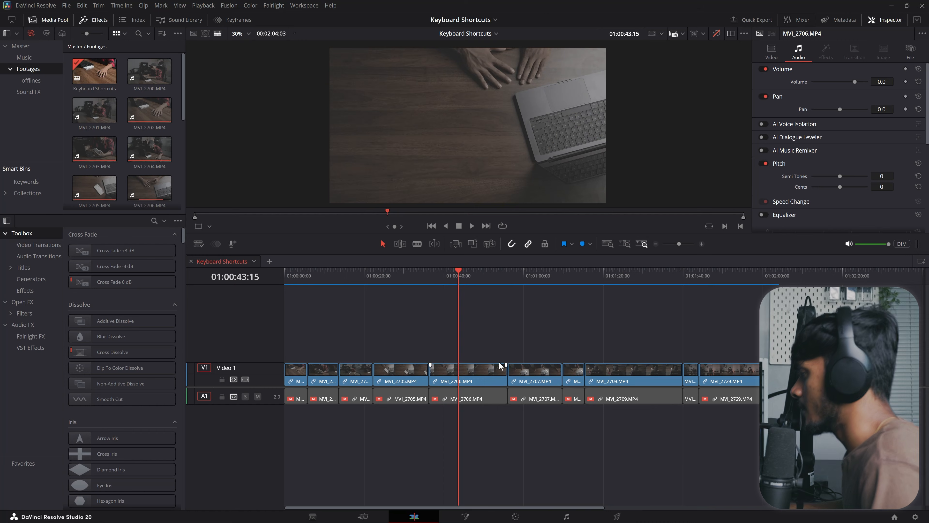
Shift MVI_2706.MP4 and all following clips to start at about 01:00:56:19, and place the playhead at 01:01:03:11.
left_click_drag(494, 379, 574, 379)
left_click(508, 278)
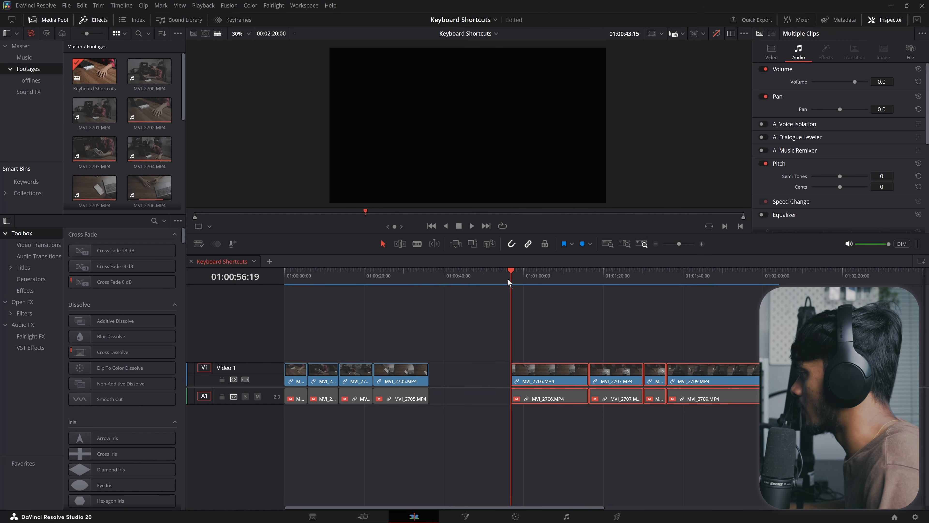
left_click(537, 288)
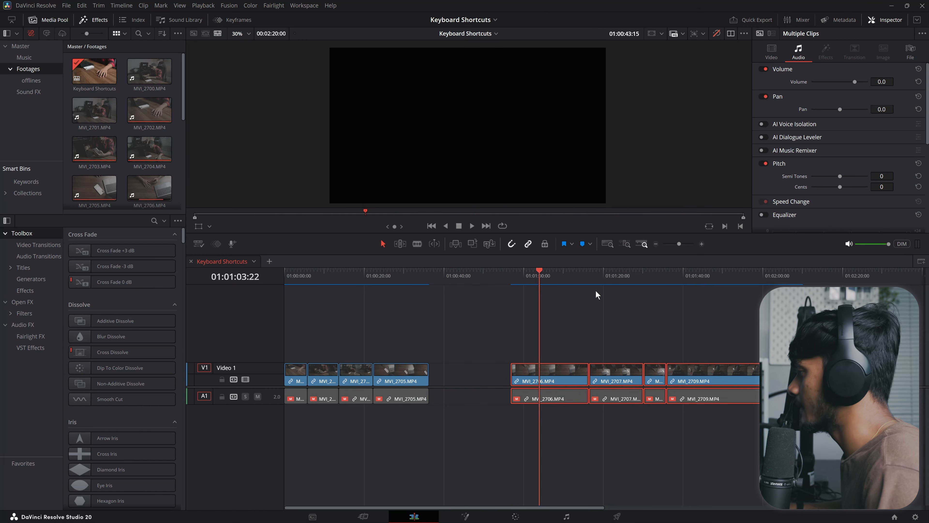
left_click(614, 314)
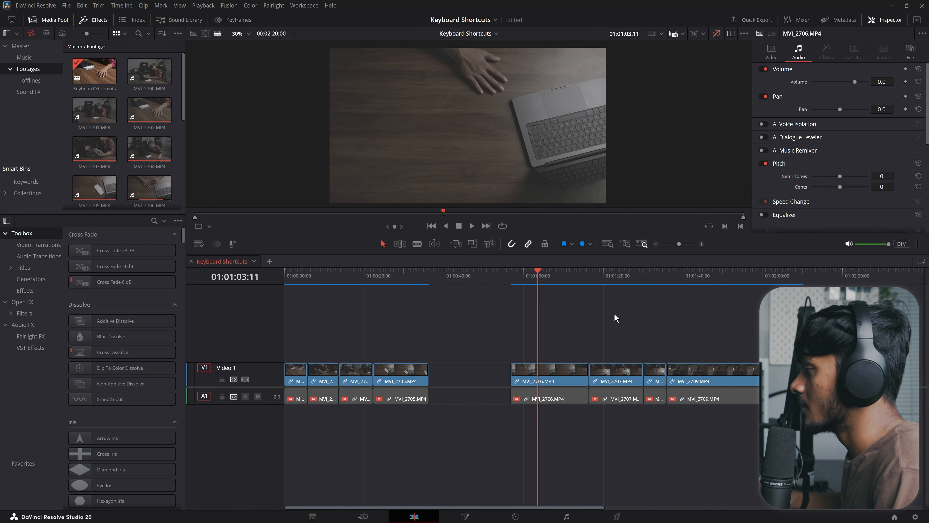
Disable and restore the shifted clips from MVI_2706.MP4 onward, and close the gap before them.
left_click_drag(475, 333, 759, 471)
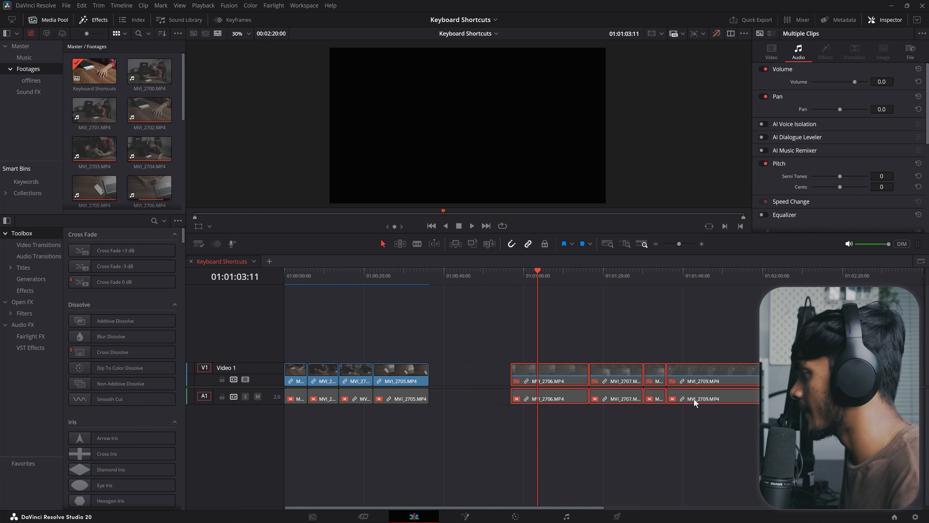
left_click(331, 280)
key("BackSpace")
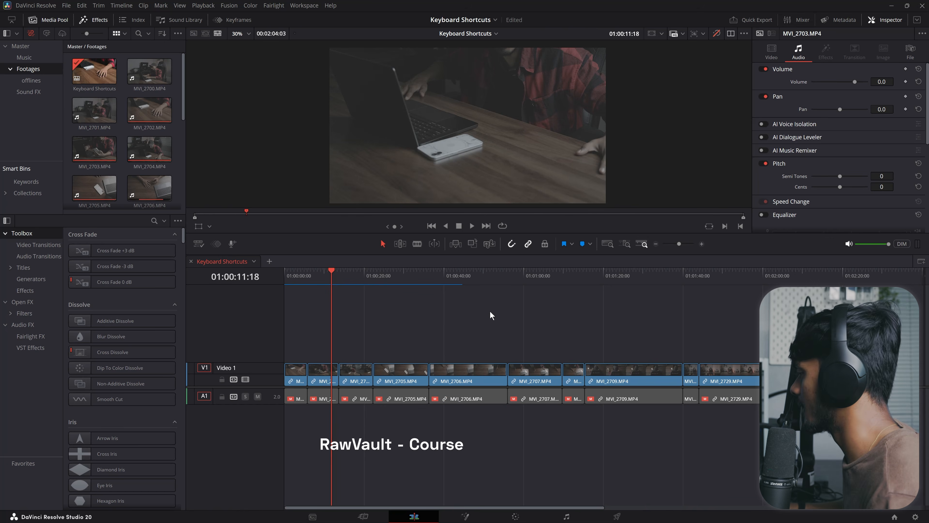
Enlarge the Audio 1 track to view its waveforms, select MVI_2706.MP4, and reduce the track height.
mouse_move(263, 406)
left_mouse_down()
mouse_move(264, 483)
mouse_move(263, 416)
left_mouse_up()
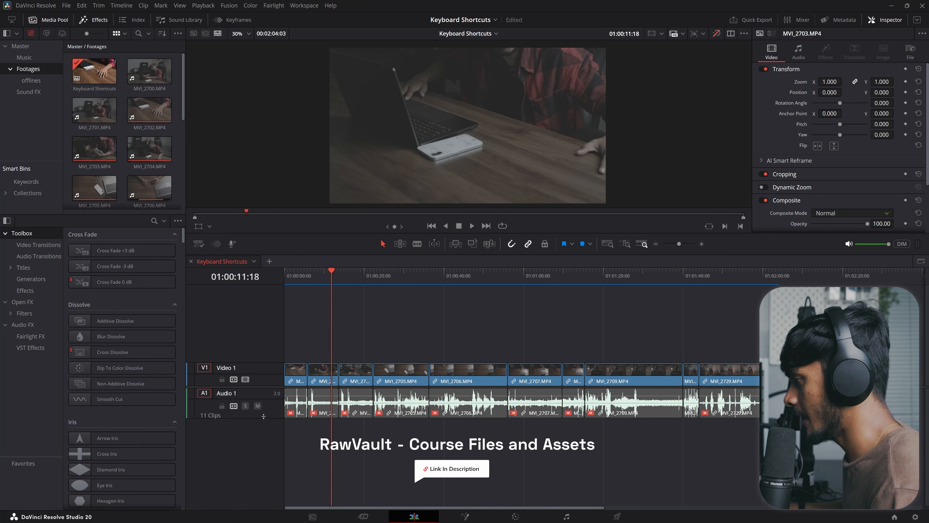
left_click(453, 393)
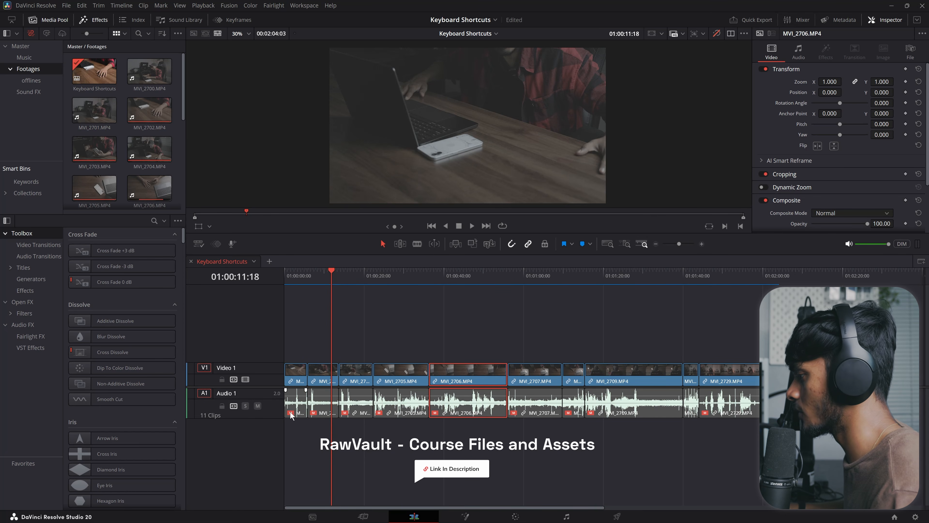
left_click_drag(262, 417, 264, 404)
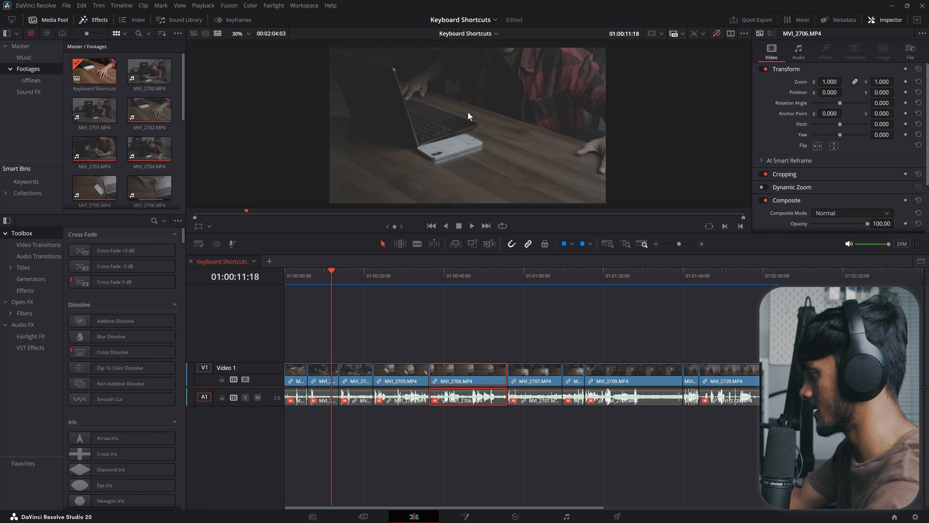
Place the playhead at 01:00:54:06, disable the MVI_2706.MP4 clip and enable it again.
left_click(501, 286)
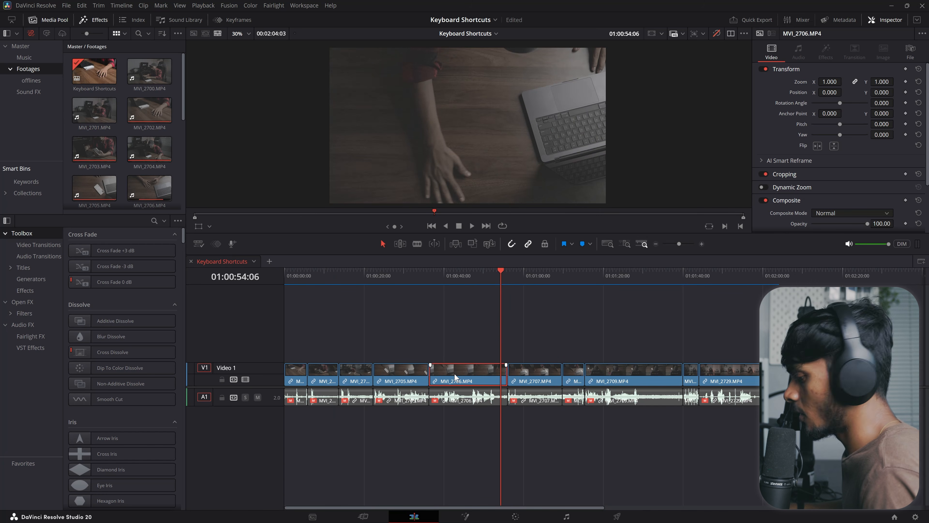
key("d")
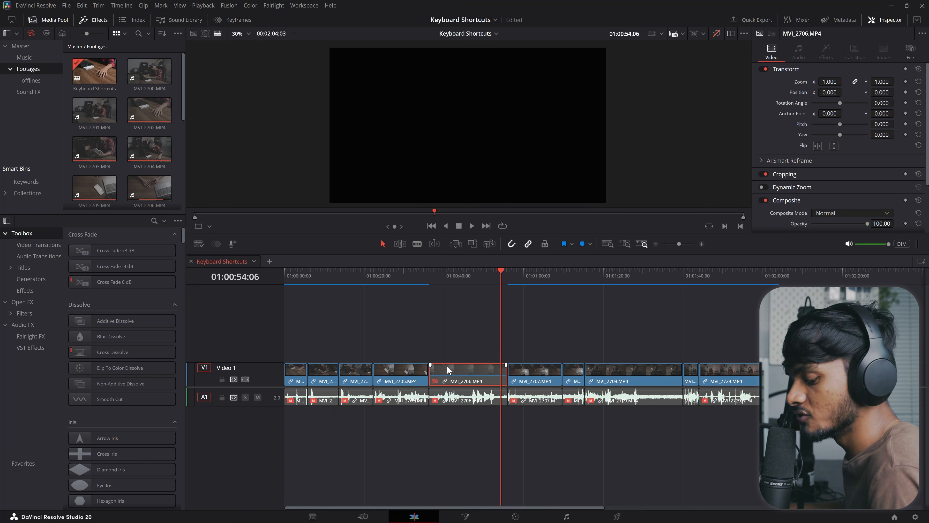
key("d")
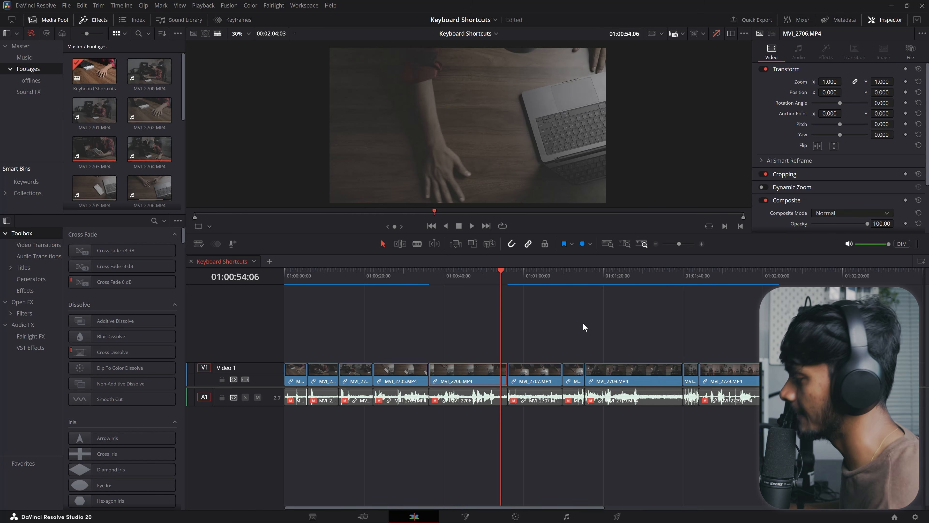
key("d")
key("d")
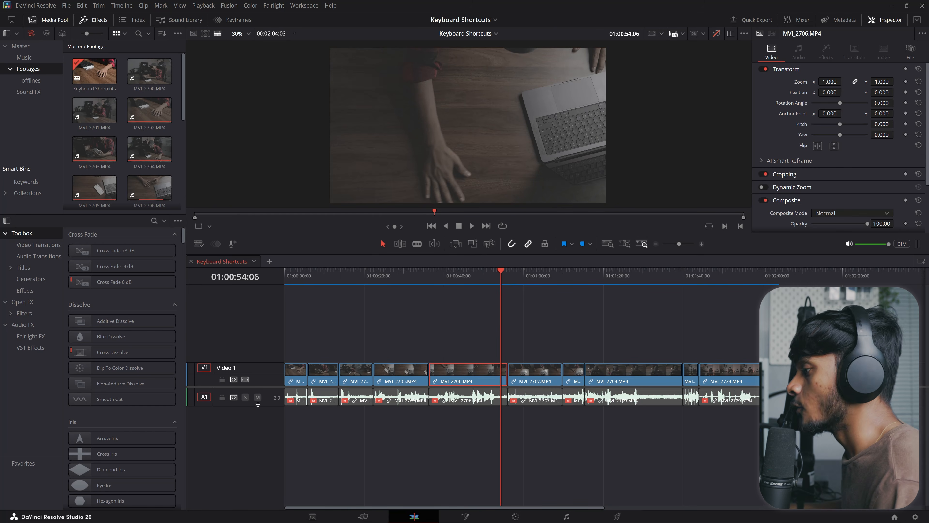
Reduce the height of audio track A1 and place the playhead at 01:00:47:03 within MVI_2706.MP4.
left_click_drag(267, 405, 268, 396)
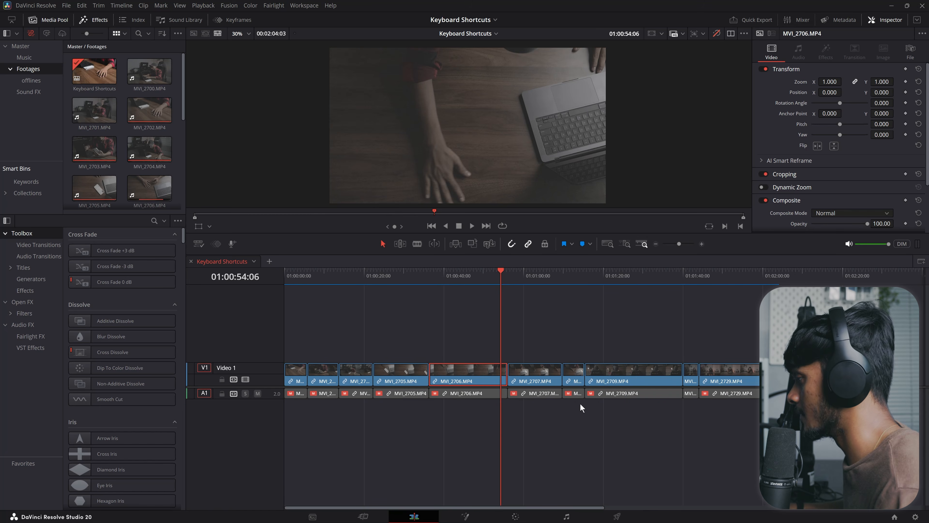
left_click(471, 385)
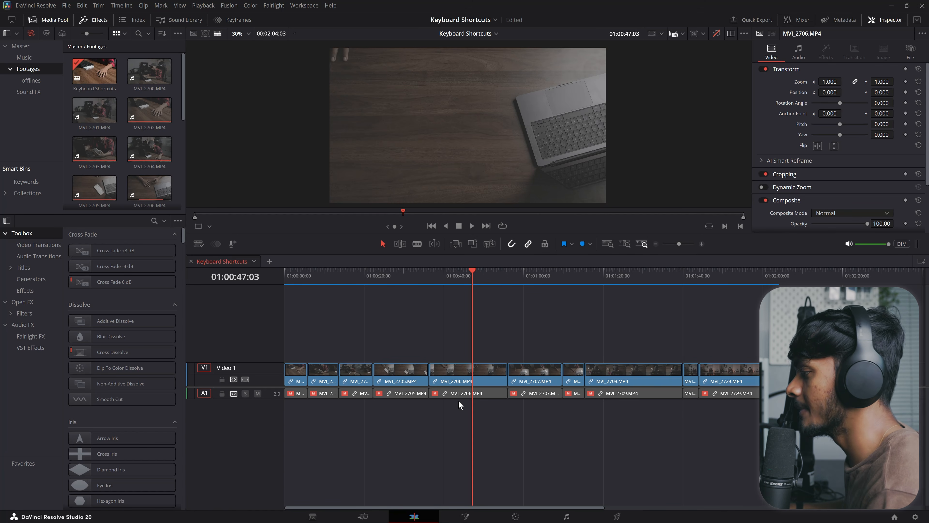
left_click(483, 372)
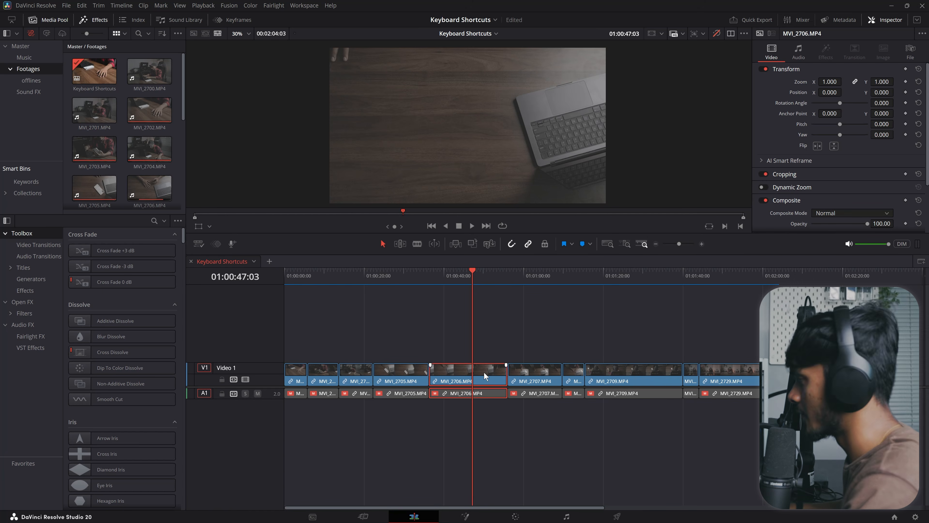
left_click(412, 416)
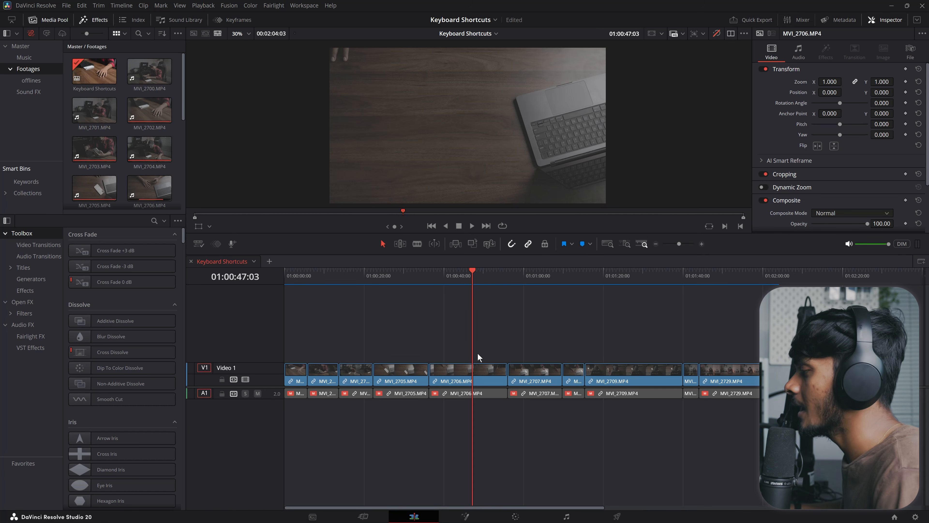
Select the clip under the playhead and clear the selection again.
key("shift+v")
left_click_drag(380, 320, 922, 450)
left_click(670, 435)
scroll(670, 436, "down", 1)
scroll(622, 428, "left", 2)
scroll(410, 348, "down", 1)
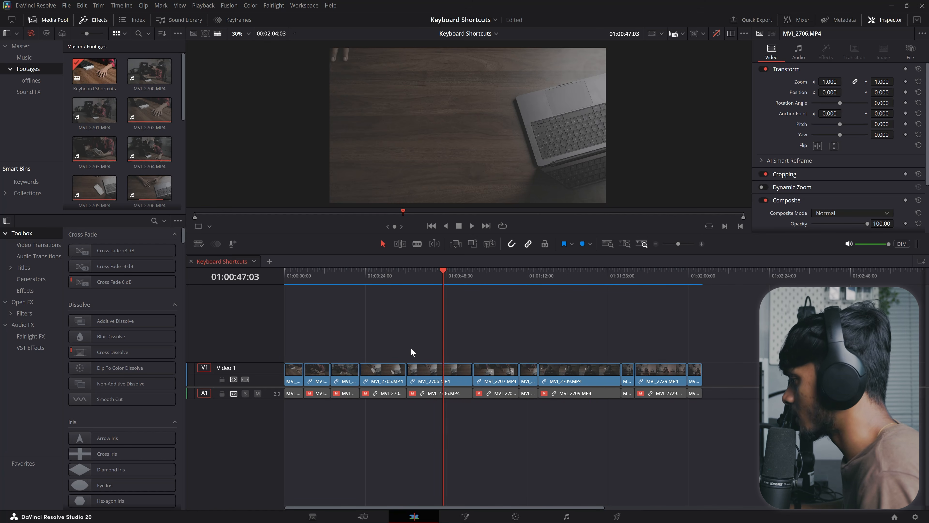
Try unlinking the video of MVI_2706.MP4 from its audio, and link the two parts again.
key("shift+v")
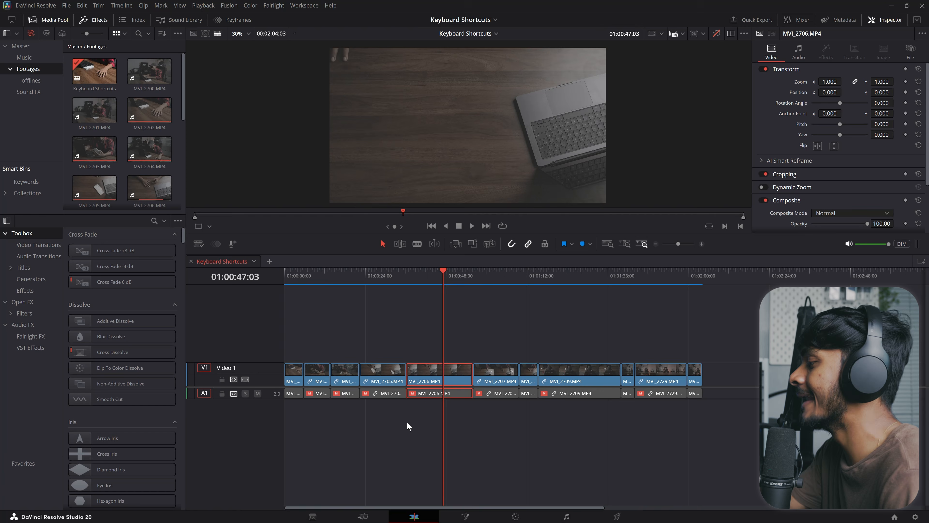
key("ctrl+alt+l")
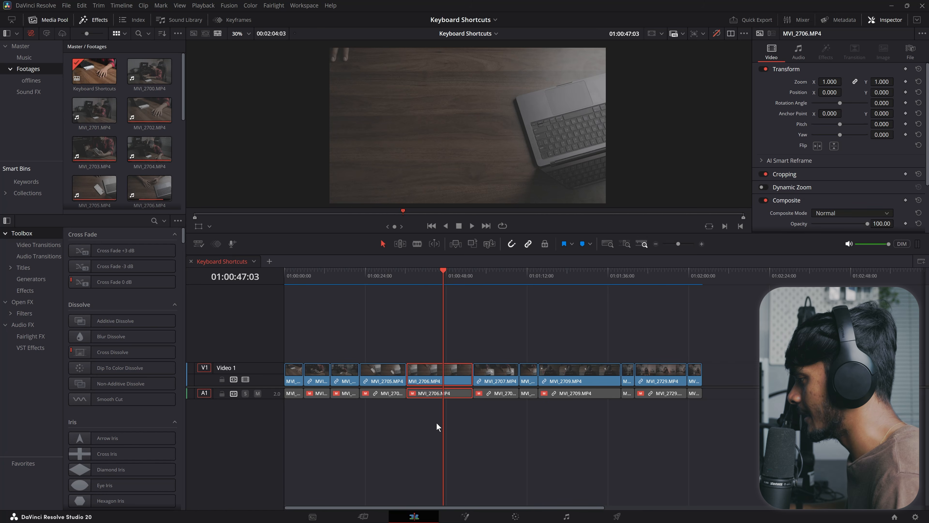
left_click_drag(453, 372, 456, 392)
left_click(456, 392)
left_click(455, 356)
left_click(457, 370)
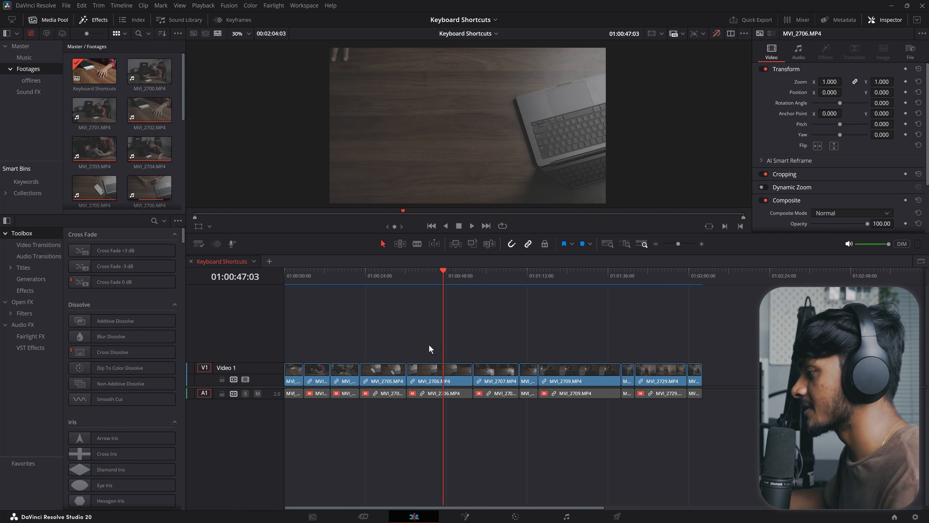
Snap the playhead to the cut between MVI_2706.MP4 and MVI_2707.MP4 at 01:00:56:01.
mouse_move(438, 278)
left_mouse_down()
mouse_move(417, 281)
mouse_move(454, 281)
left_mouse_up()
scroll(610, 366, "up", 3)
scroll(610, 366, "up", 2)
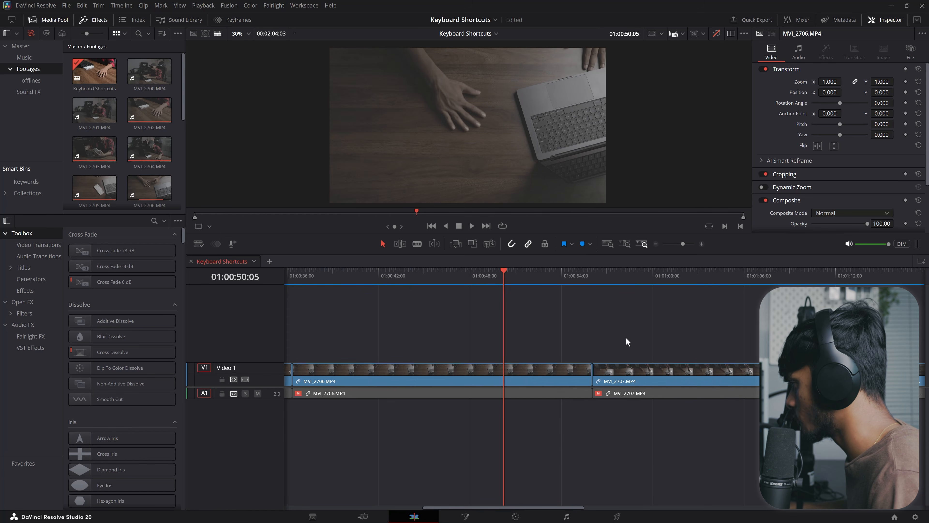
left_click_drag(600, 366, 639, 429)
left_click_drag(506, 279, 582, 295)
left_click(590, 299)
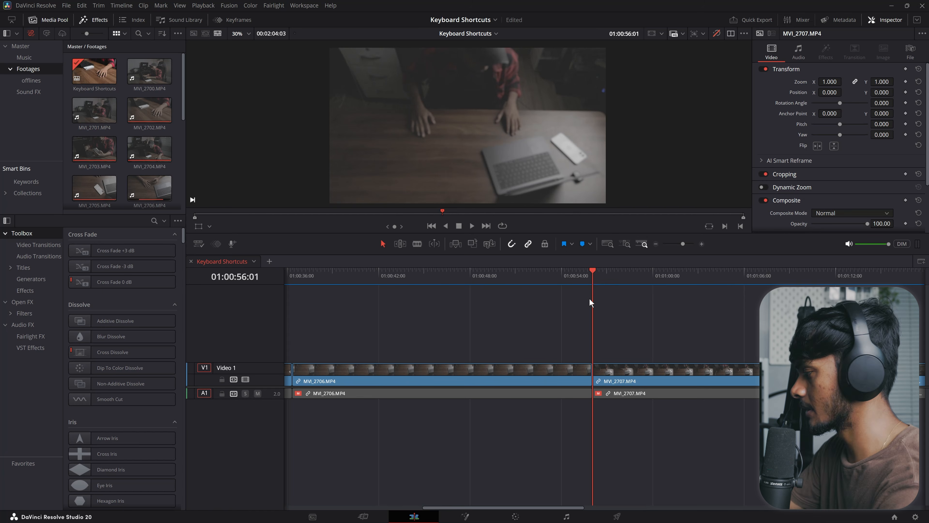
Move the playhead just off the cut, to 01:00:55:20 near the end of MVI_2706.MP4.
scroll(590, 299, "down", 5)
scroll(456, 308, "down", 1)
scroll(456, 308, "up", 2)
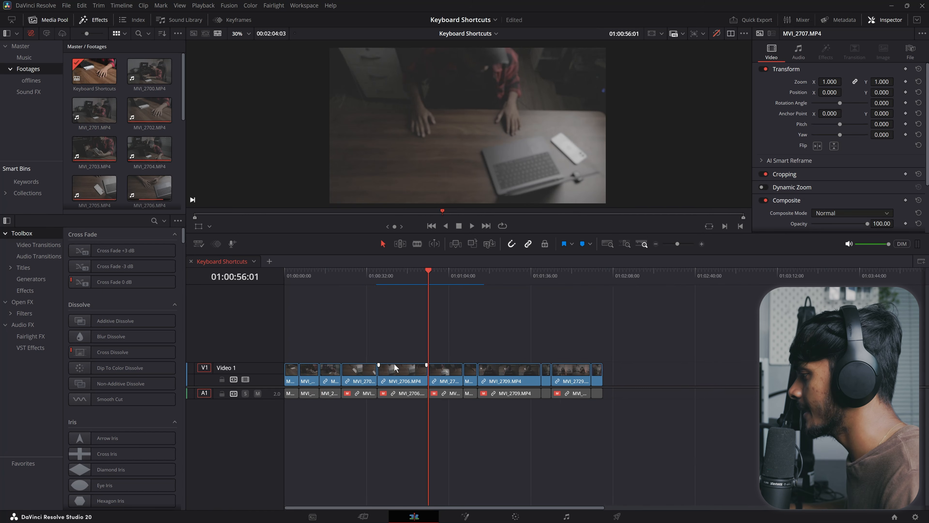
left_click_drag(457, 273, 445, 269)
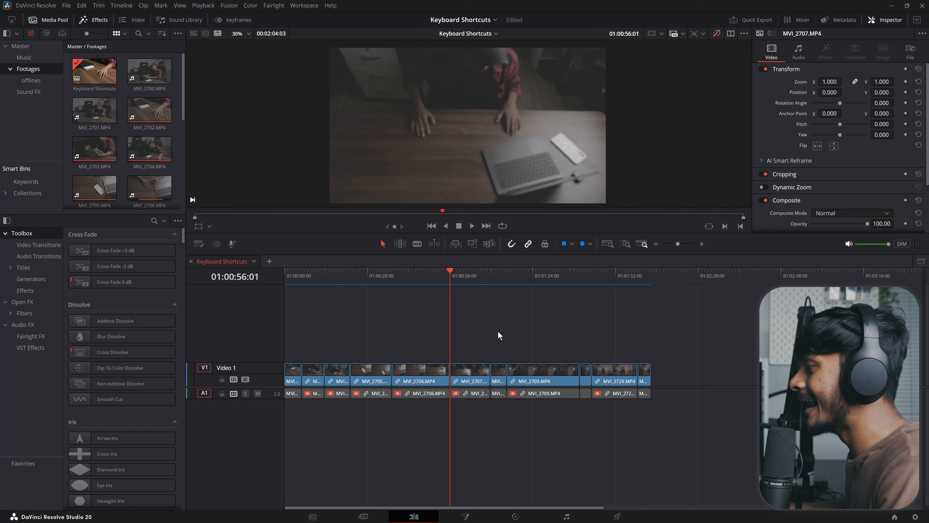
mouse_move(445, 276)
left_mouse_down()
mouse_move(452, 295)
mouse_move(449, 284)
left_mouse_up()
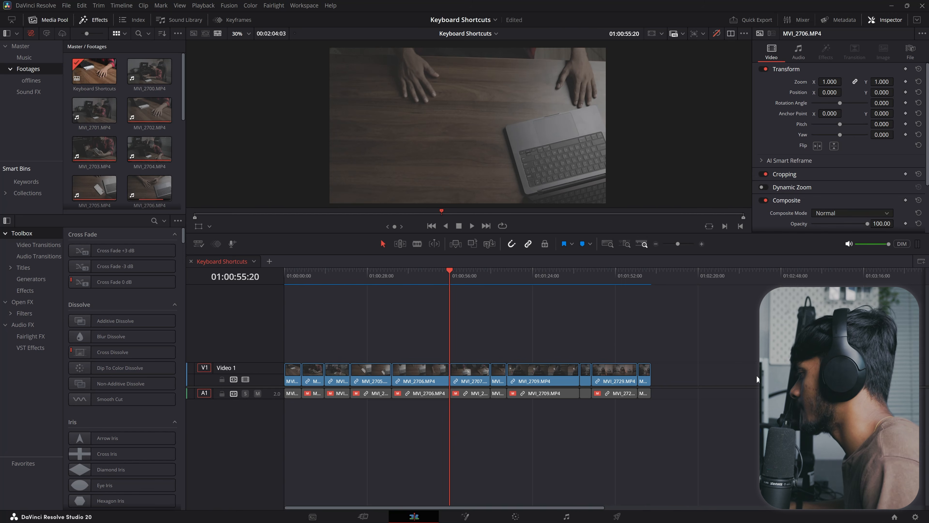
Try shifting the last clip, MVI_2730.MP4, about 01:04 earlier over the end of MVI_2729.MP4.
left_click(617, 371)
scroll(441, 320, "up", 3)
mouse_move(494, 371)
left_mouse_down()
mouse_move(753, 381)
mouse_move(489, 377)
left_mouse_up()
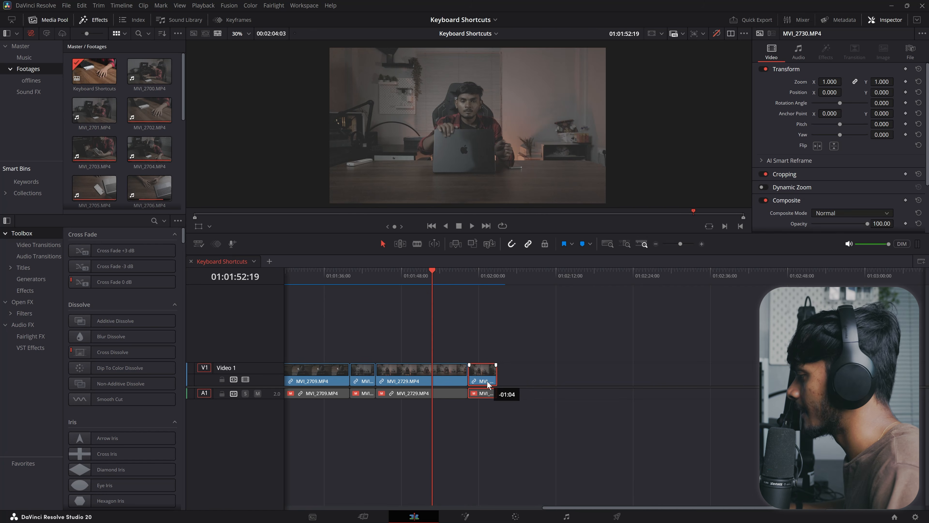
Try ripple trimming the ends of MVI_2729.MP4 and MVI_2709.MP4 in Trim Edit Mode, restoring their original lengths.
key("ctrl+minus")
key("ctrl+minus")
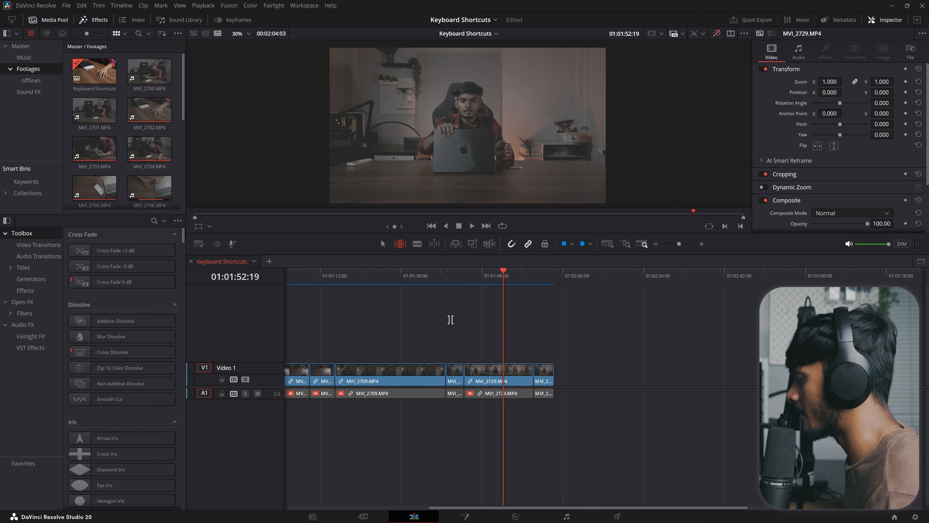
key("ctrl+equal")
key("ctrl+equal")
key("ctrl+minus")
key("ctrl+minus")
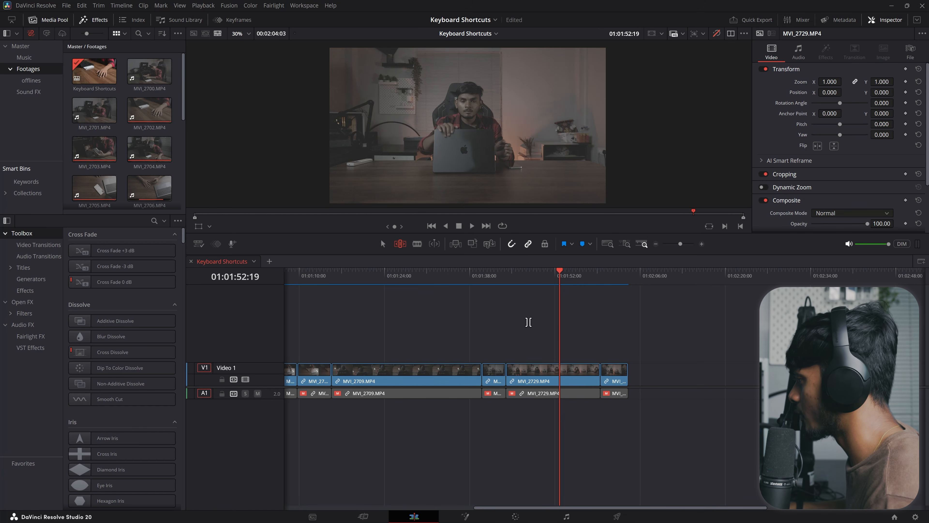
left_click(586, 370)
mouse_move(591, 369)
left_mouse_down()
mouse_move(569, 372)
mouse_move(599, 373)
left_mouse_up()
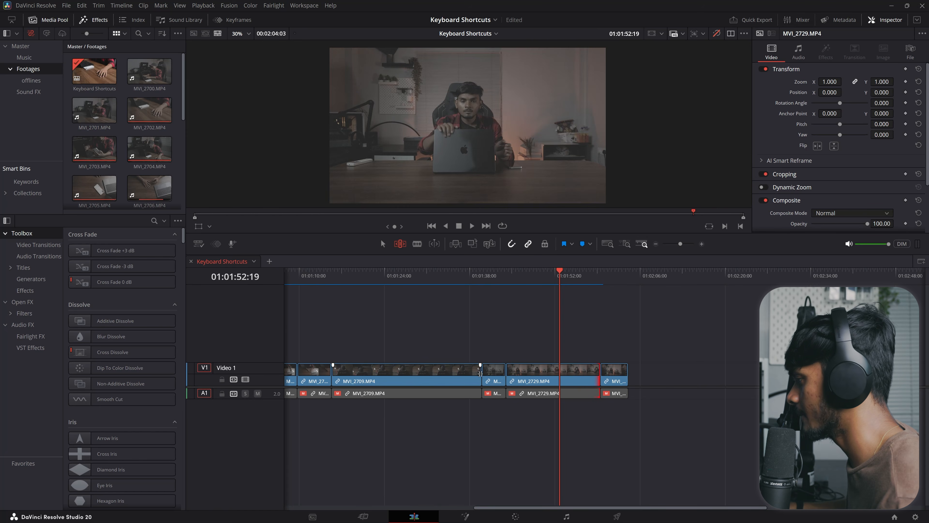
left_click_drag(478, 373, 660, 460)
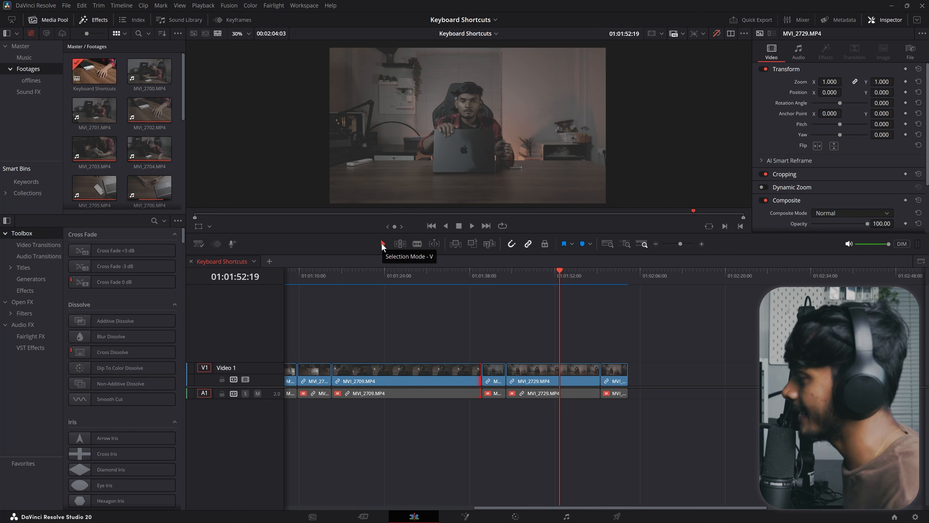
Switch back to Selection Mode, try moving MVI_2729.MP4 above the Video 1 track, and undo the move.
left_click(441, 381)
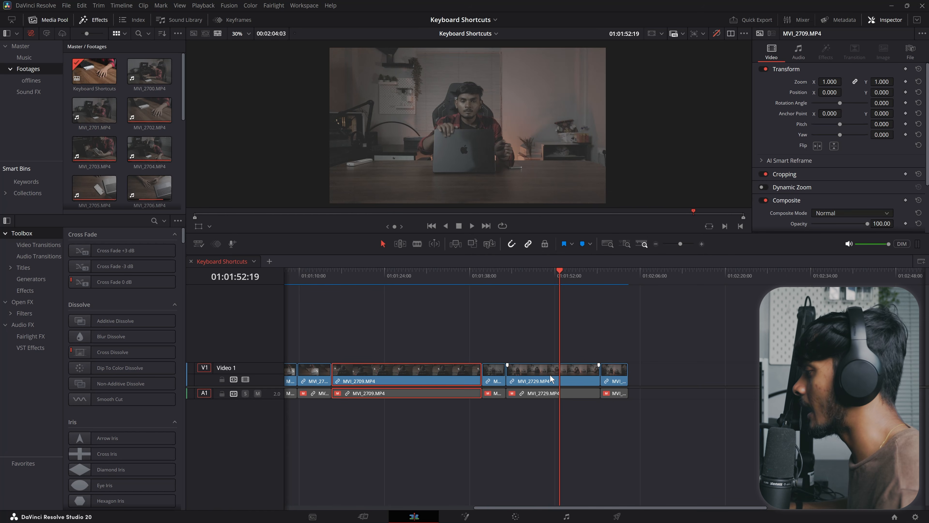
left_click_drag(571, 380, 588, 306)
key("ctrl+z")
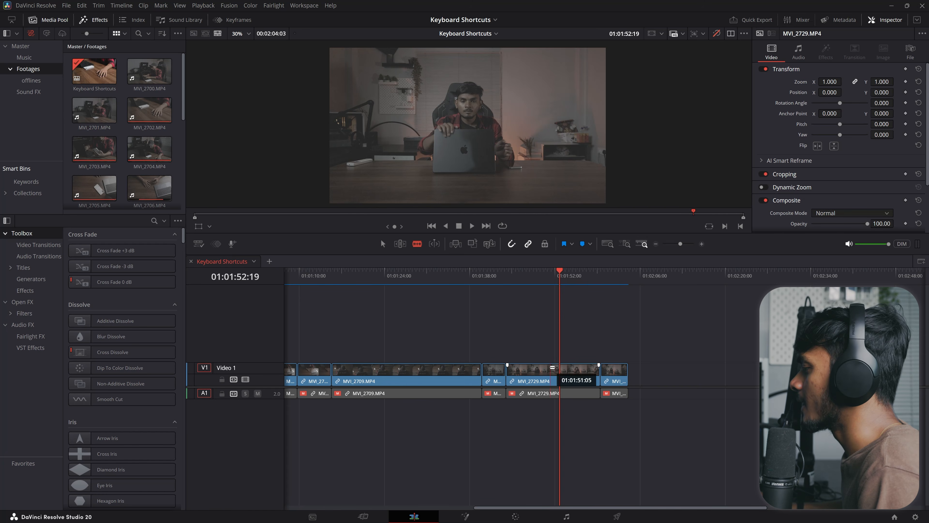
Split MVI_2729.MP4 at three points with the Blade tool and undo all three cuts.
left_click(549, 371)
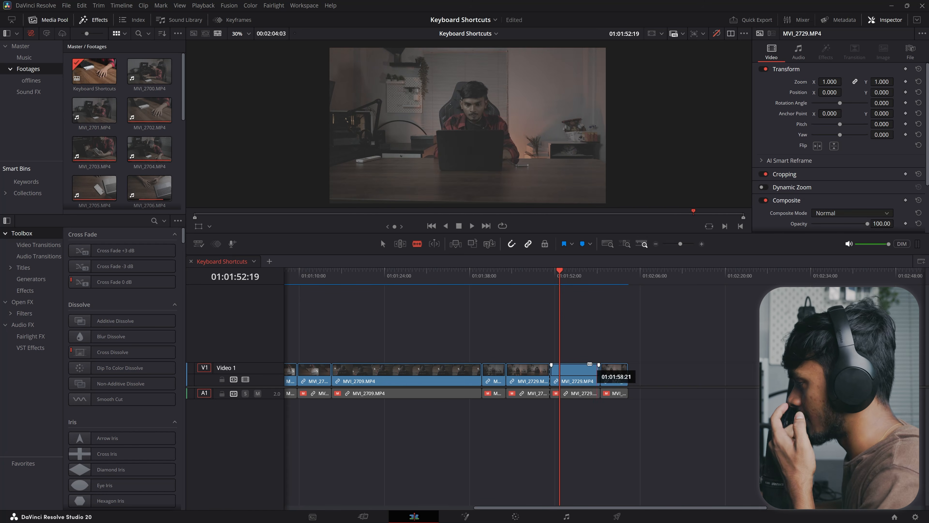
left_click(587, 371)
left_click(517, 372)
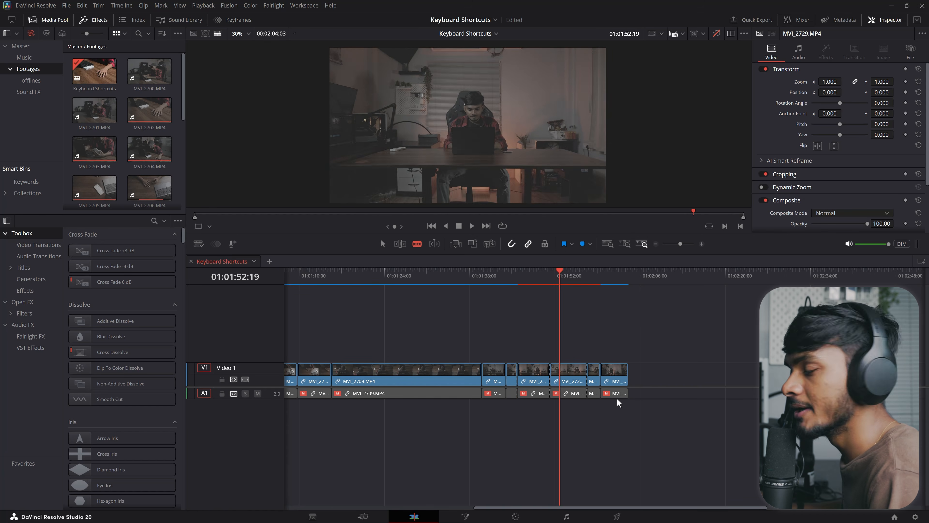
key("ctrl+z")
key("ctrl+z")
key("ctrl+z")
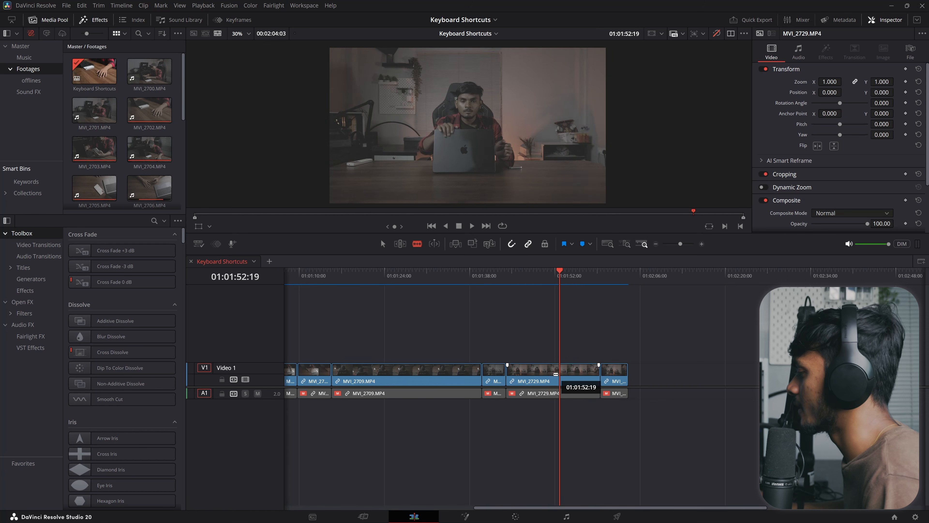
Return to Selection Mode and add a timeline marker at 01:00:43:07.
key("a")
left_click_drag(560, 273, 580, 278)
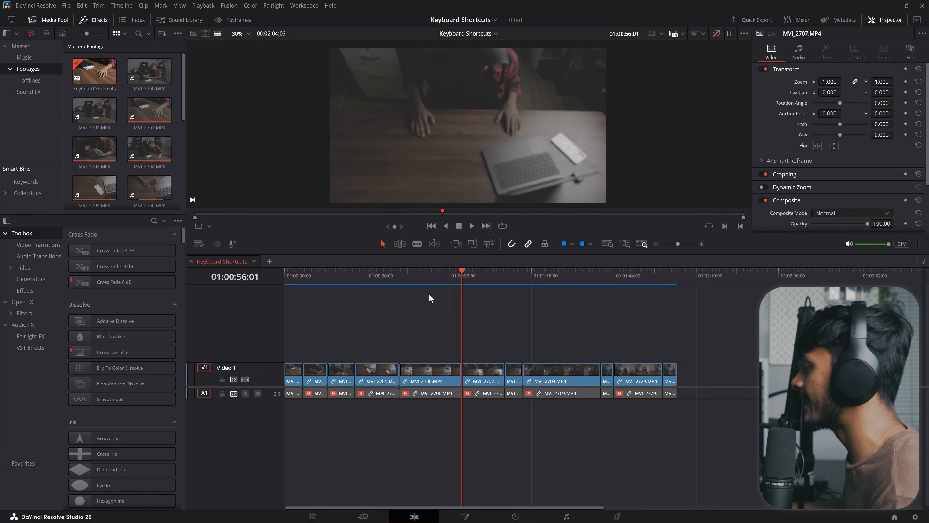
left_click(422, 275)
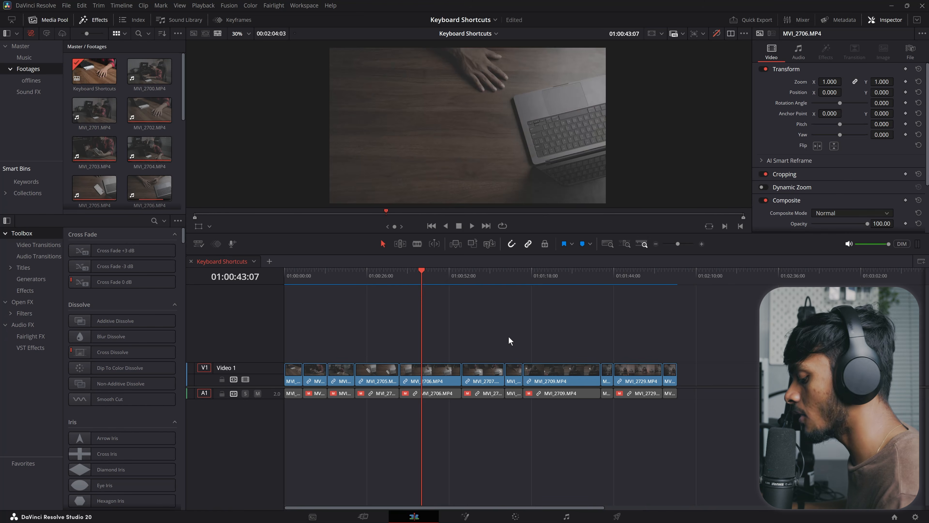
key("m")
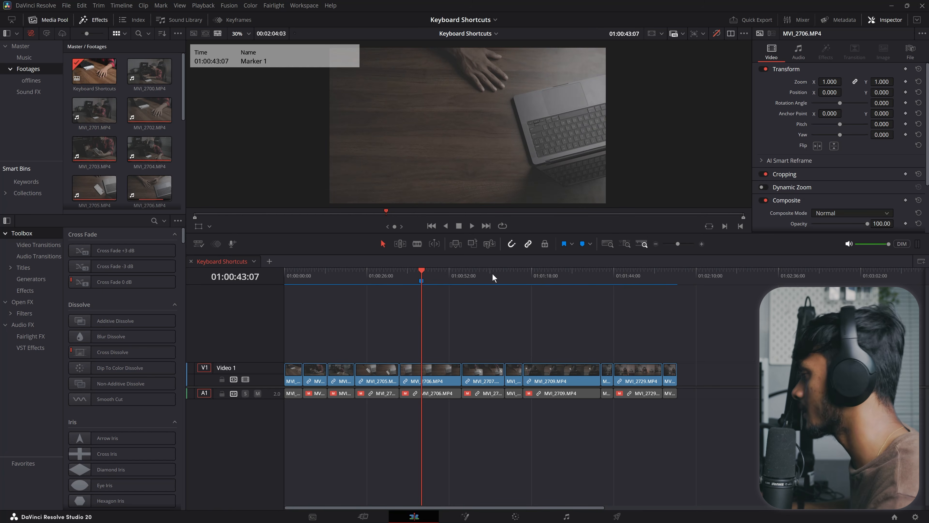
Rename the marker at 01:00:43:07 as "Kuchh to karna hai yahan pe".
mouse_move(423, 280)
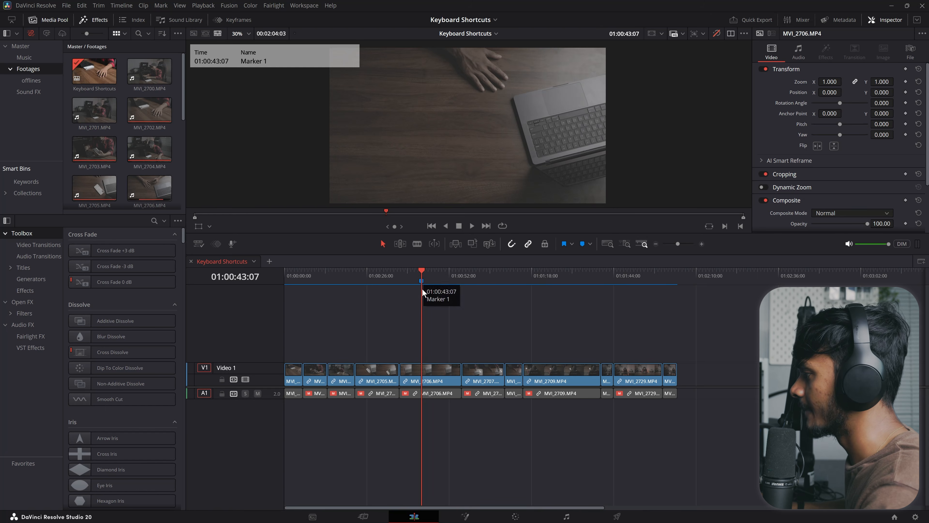
double_click(421, 280)
type("Kuchh to karna hai yahan pe")
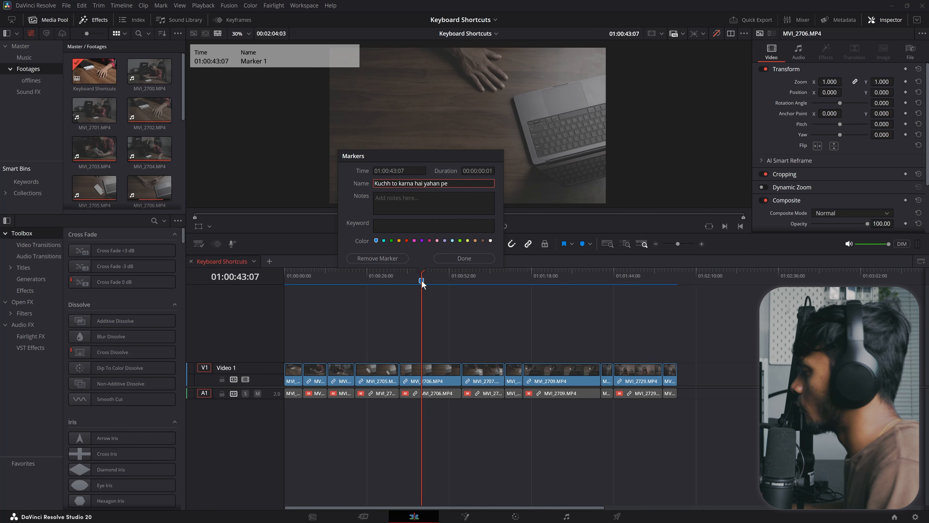
key("Return")
Add a second marker at 01:01:29:00 and extend the first marker into a range reaching into MVI_2707.MP4.
mouse_move(425, 289)
left_mouse_down()
mouse_move(519, 279)
mouse_move(597, 298)
mouse_move(566, 295)
left_mouse_up()
key("m")
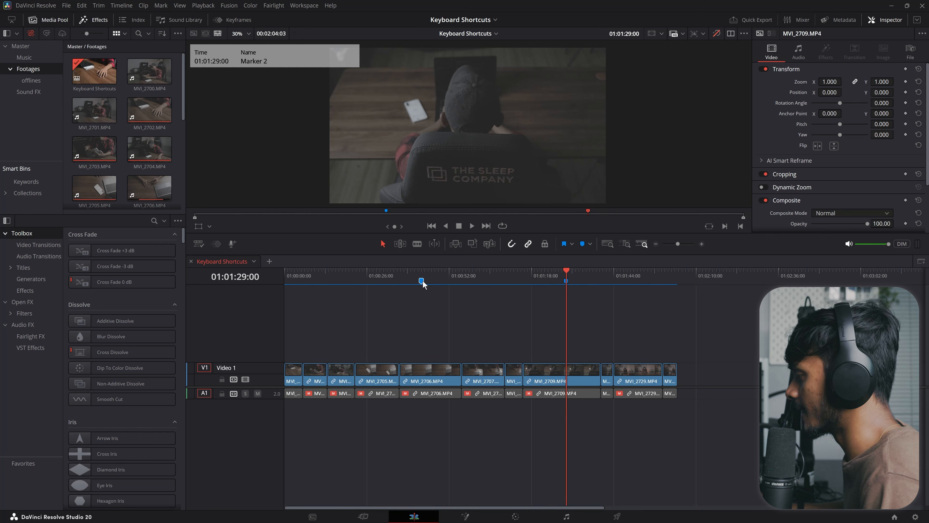
mouse_move(427, 282)
left_mouse_down()
mouse_move(492, 298)
mouse_move(471, 306)
left_mouse_up()
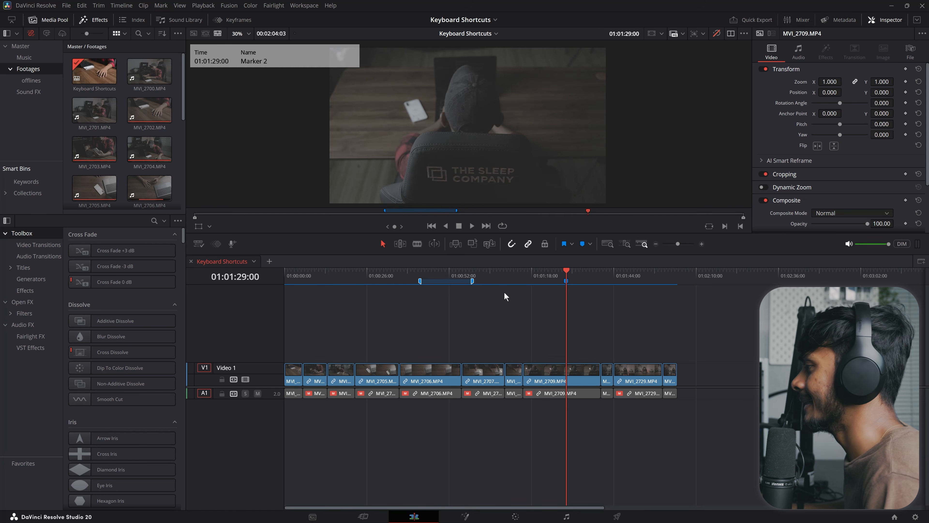
mouse_move(446, 283)
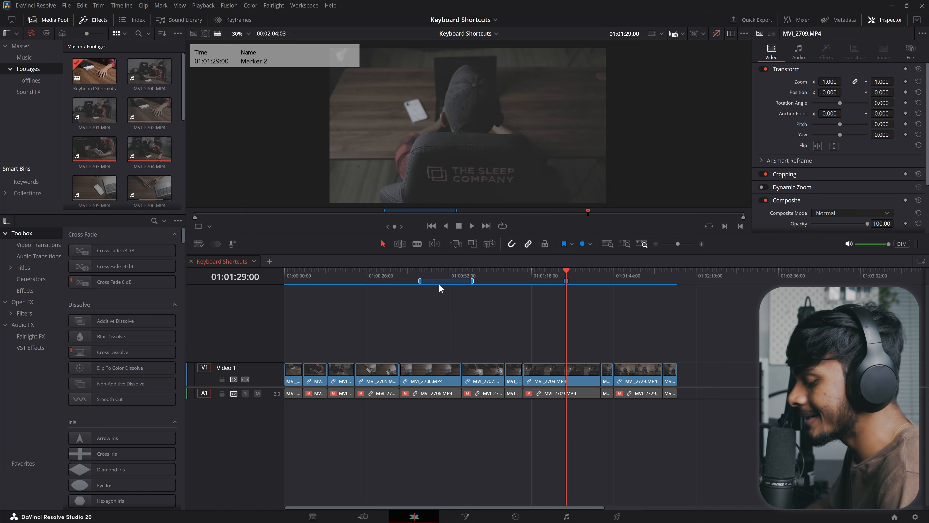
Delete the range marker over MVI_2706.MP4 and the timeline marker at 01:01:29:00.
key("alt+m")
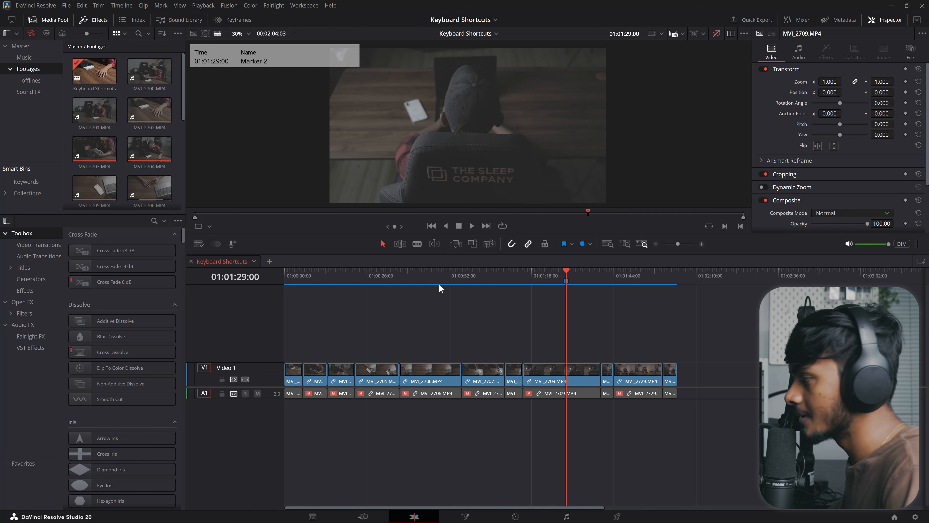
key("alt+m")
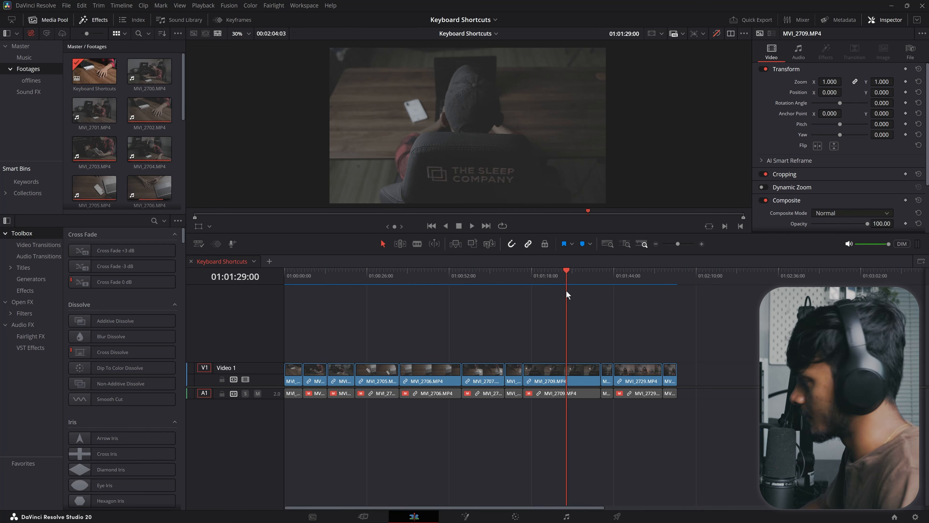
Add a clip marker to MVI_2706.MP4 at 01:00:43:20.
left_click(423, 276)
left_click(435, 380)
key("m")
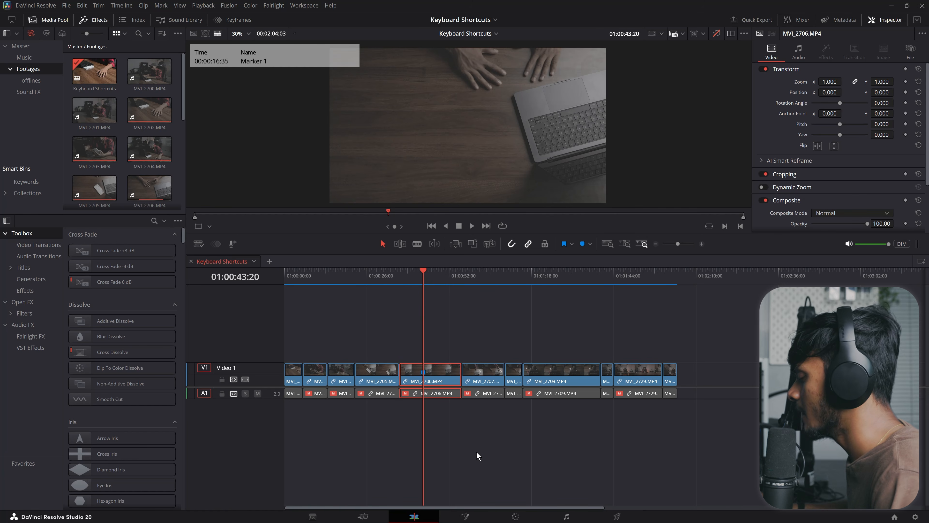
left_click(416, 278)
left_click(423, 372)
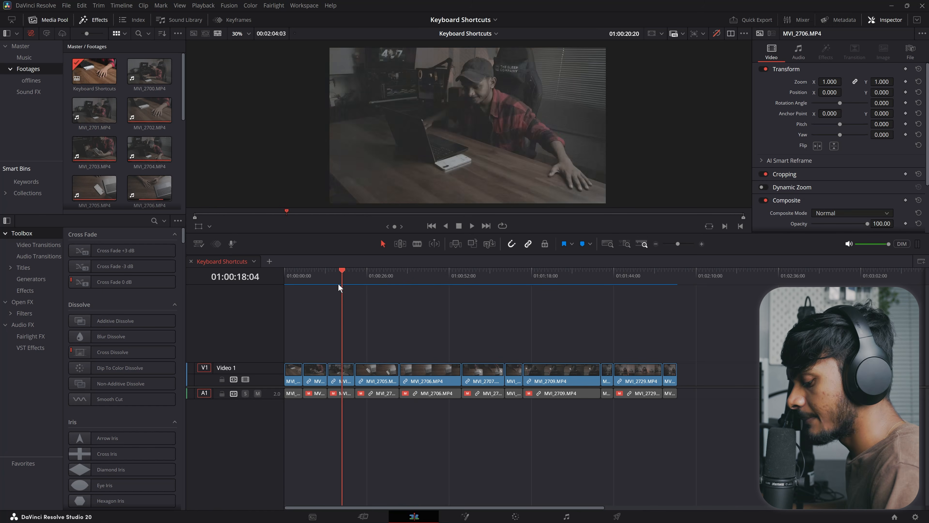
Add five timeline markers along the sequence, including ones at 01:00:16:13, 01:00:56:01, 01:01:26:08 and 01:01:59:13.
left_click(337, 281)
key("shift+Down")
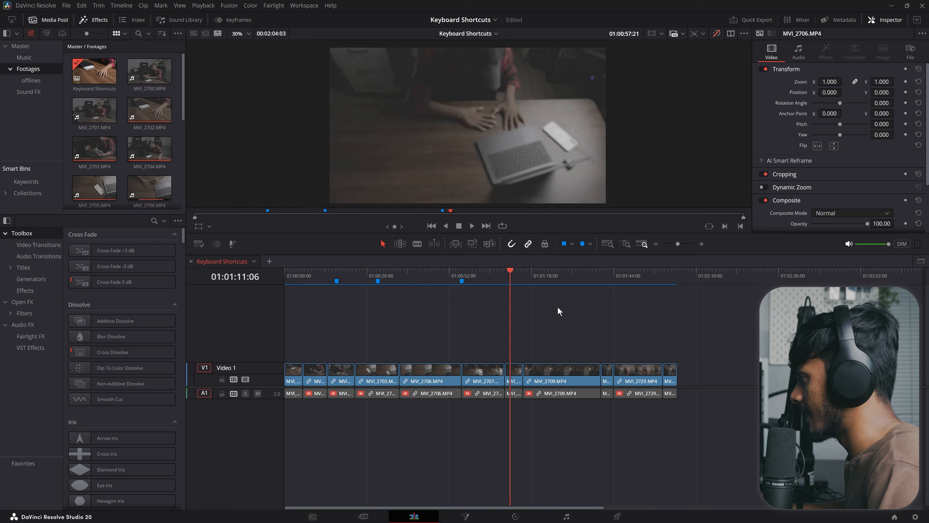
left_click_drag(558, 306, 605, 317)
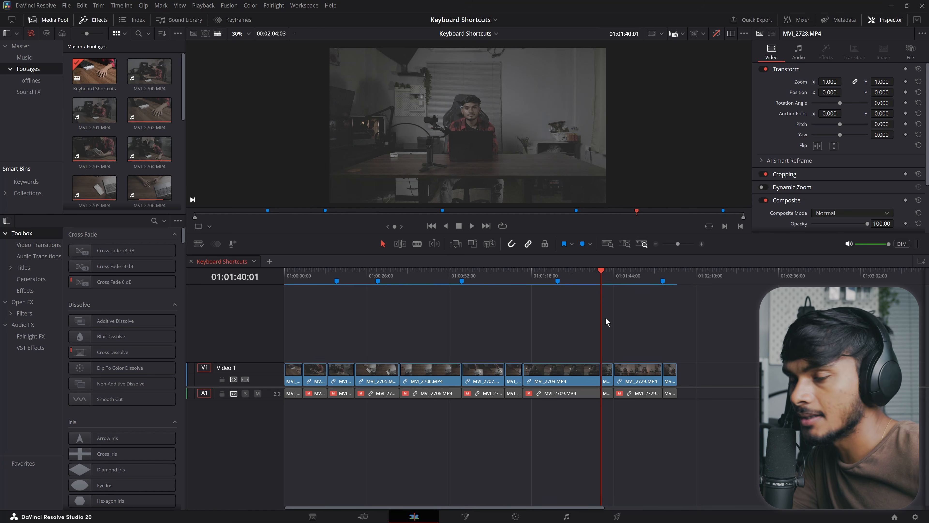
Scrub the playhead across the markers and jump back and forth between them, from 01:00:16:13 to 01:01:59:13.
left_click(339, 274)
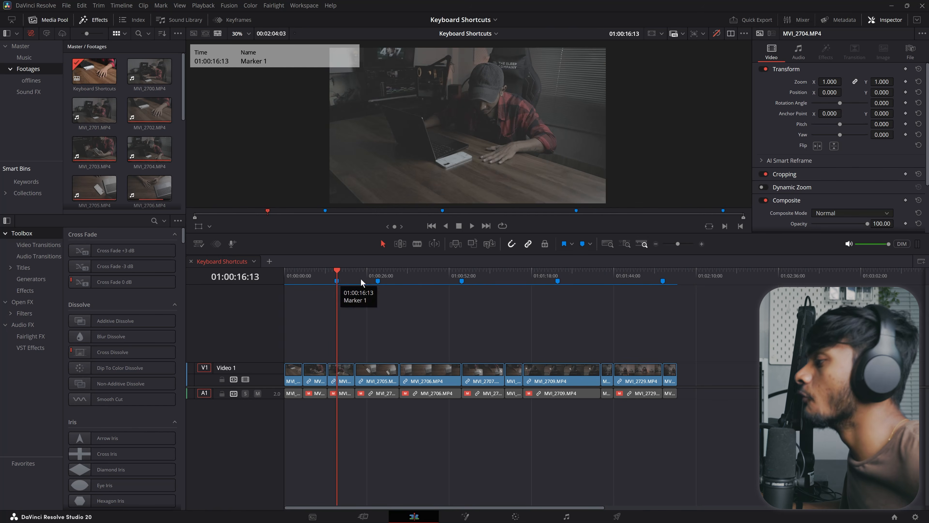
left_click_drag(338, 269, 555, 289)
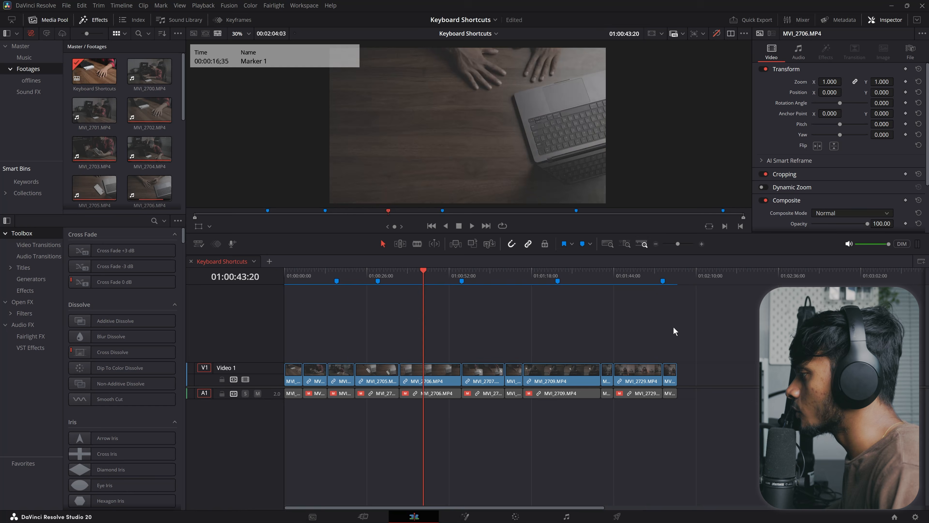
key("shift+Down")
key("shift+Up")
key("shift+Up")
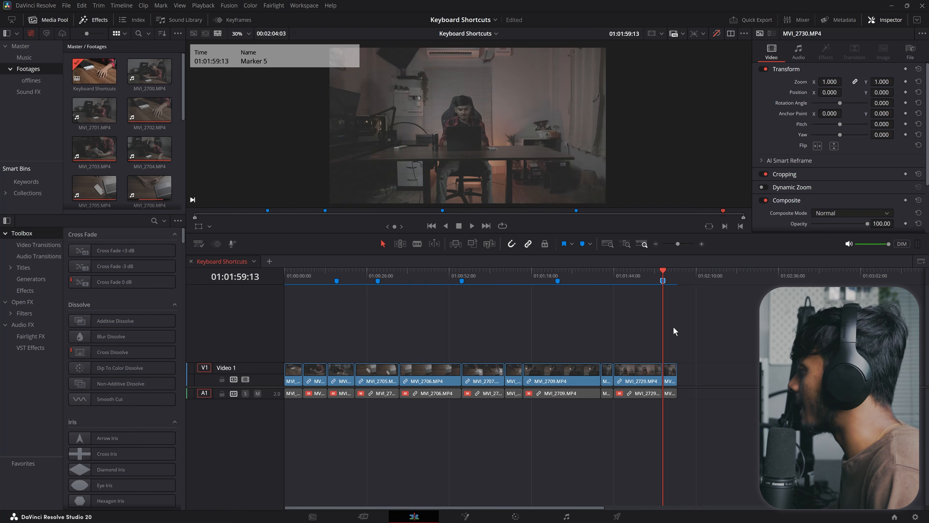
key("shift+Up")
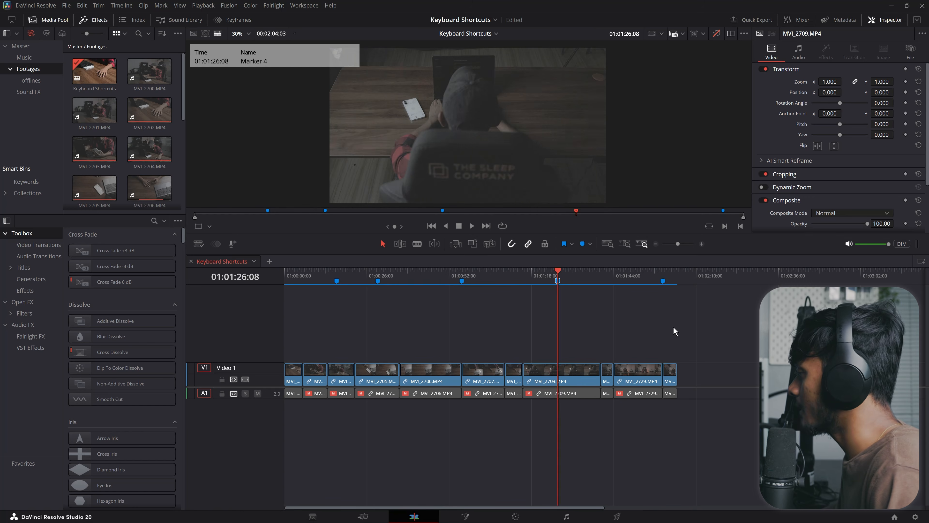
key("shift+Down")
key("shift+Up")
key("shift+Up")
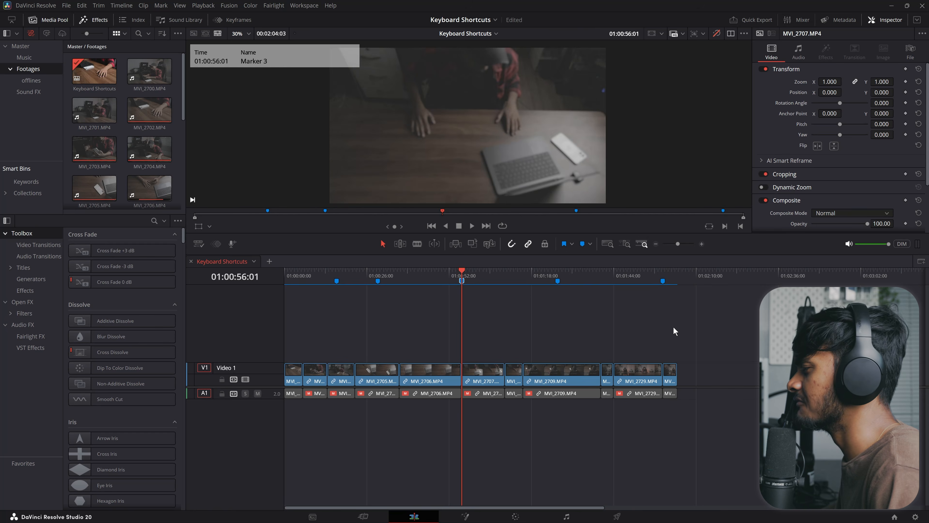
key("shift+Up")
key("shift+Up")
key("shift+Down")
key("shift+Down")
key("shift+Up")
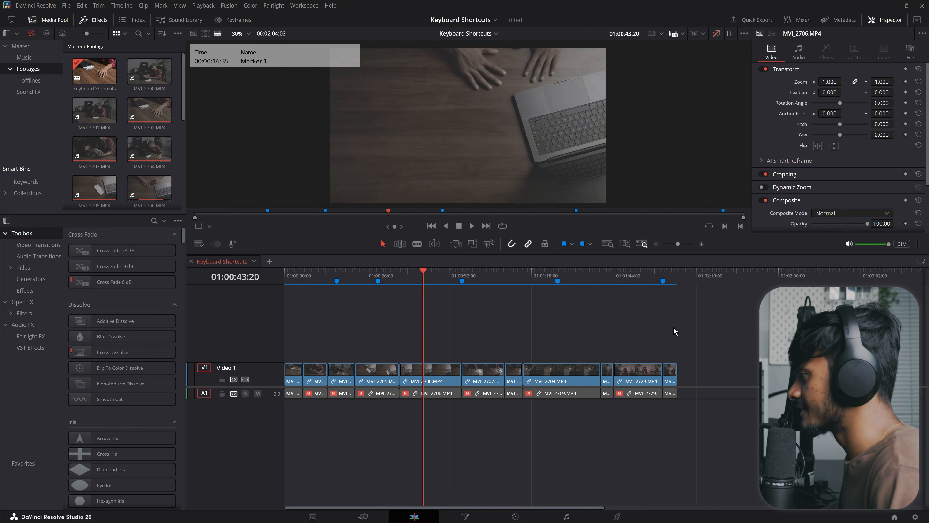
key("shift+Up")
key("shift+Up")
key("shift+Down")
key("shift+Down")
key("shift+Down")
key("shift+Down")
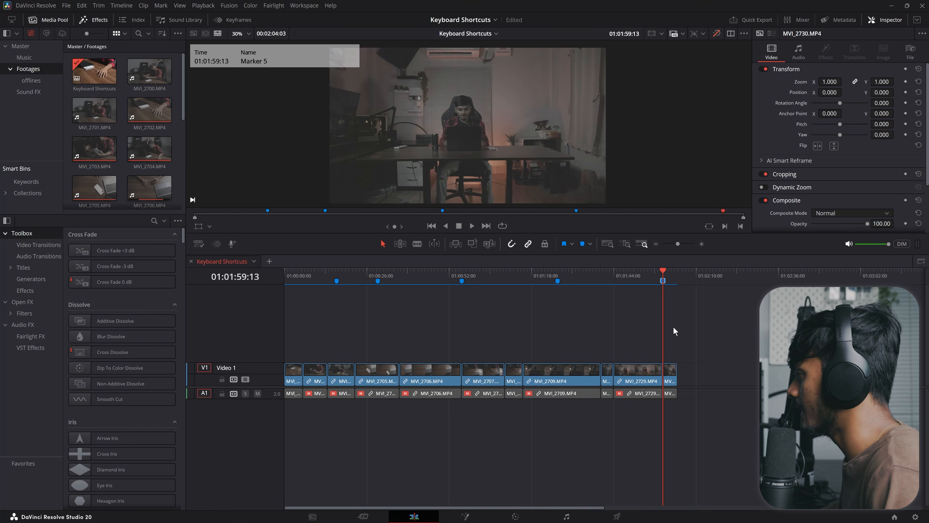
key("shift+Up")
key("shift+Up")
key("shift+Up")
key("shift+Up")
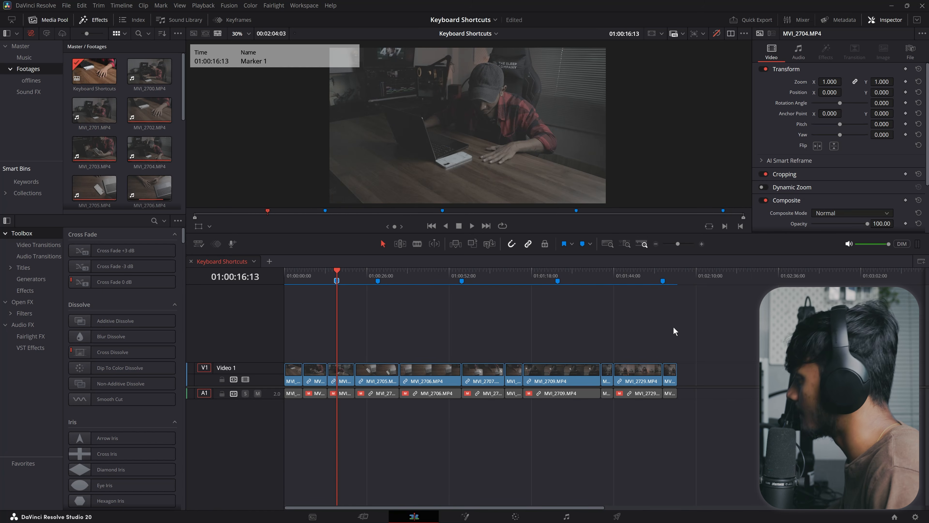
left_click_drag(688, 324, 253, 264)
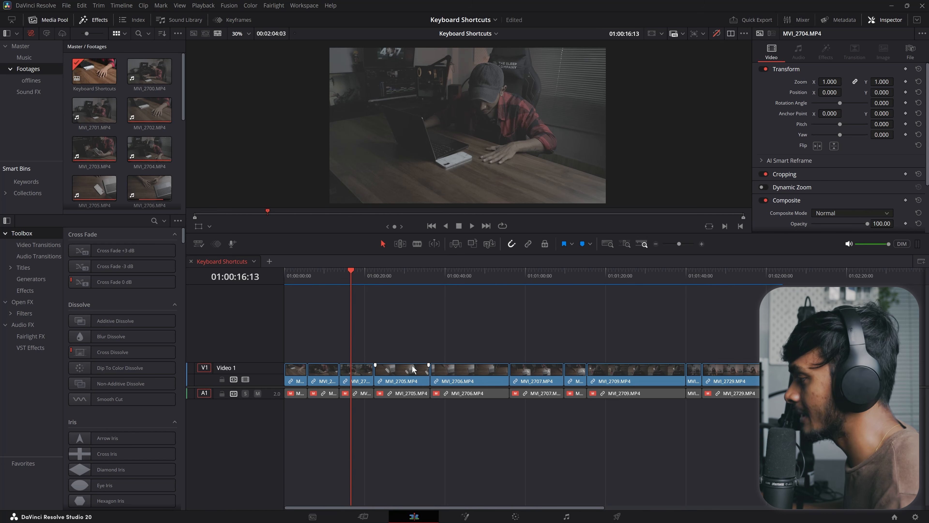
Turn linked selection on and set the speed of MVI_2706.MP4 to 200% with Ripple Timeline enabled.
key("ctrl+shift+l")
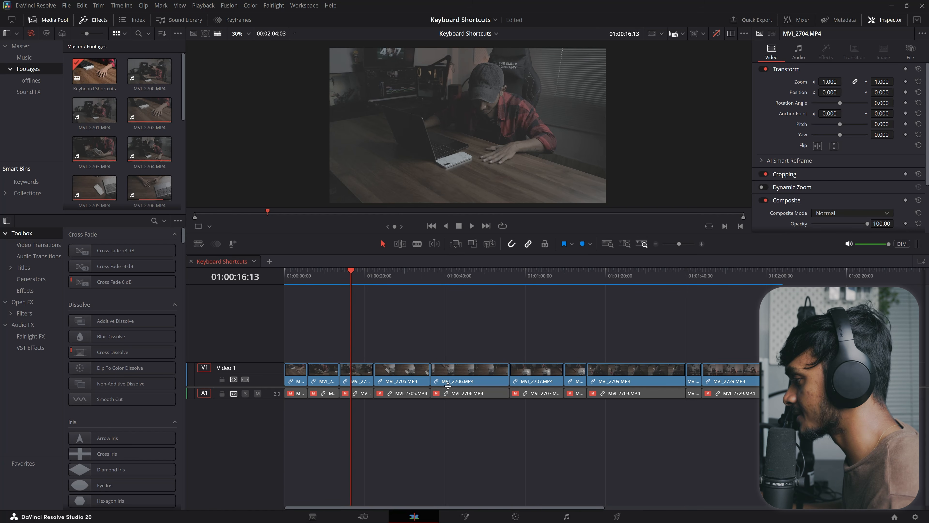
left_click(453, 384)
key("r")
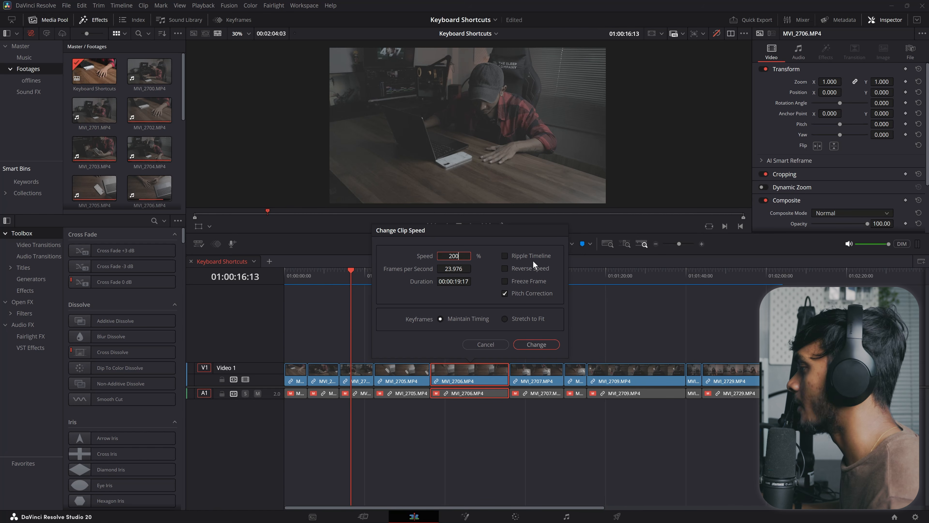
left_click(525, 255)
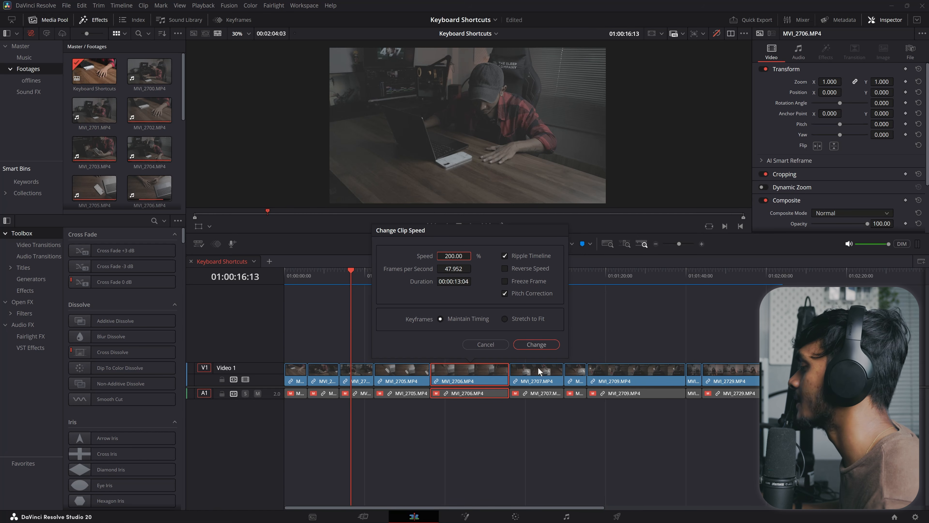
left_click(535, 340)
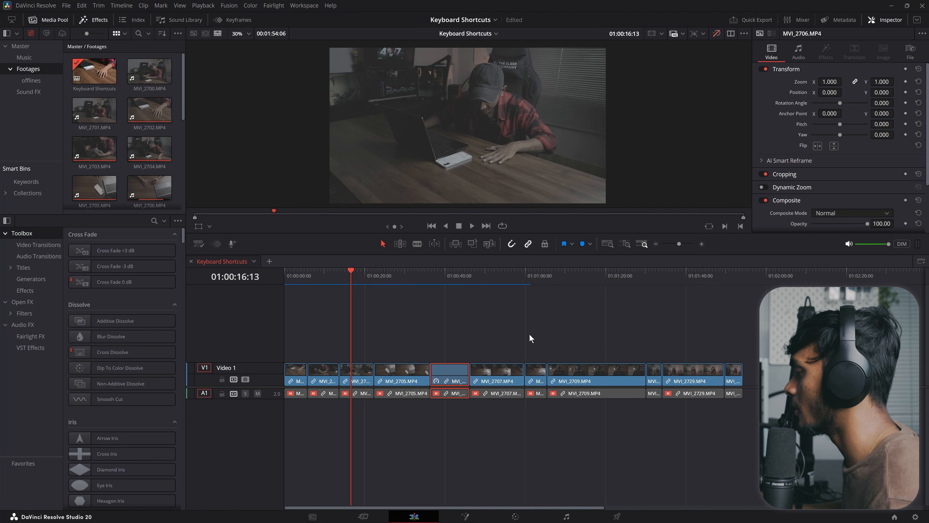
Play the timeline around the sped-up MVI_2706.MP4 clip to check its motion.
left_click(422, 280)
key("space")
left_click(443, 277)
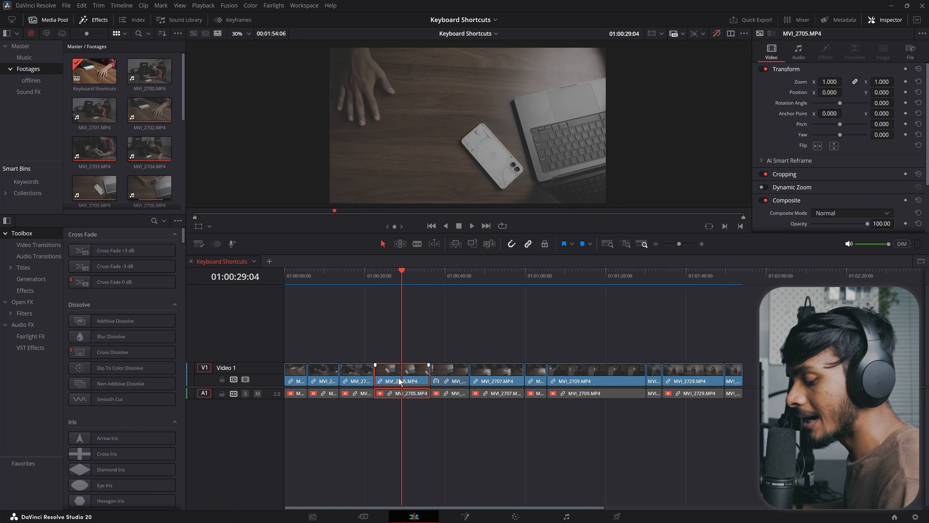
Show the retime controls on MVI_2705.MP4 and open its speed options for review.
key("ctrl+r")
key("ctrl+equal")
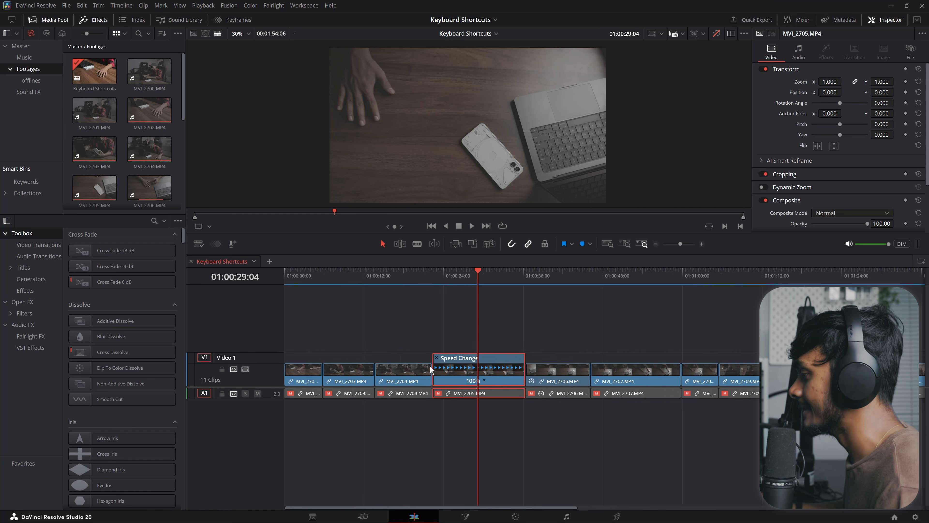
scroll(636, 369, "up", 4)
scroll(636, 369, "right", 3)
scroll(449, 372, "down", 1)
scroll(446, 373, "right", 2)
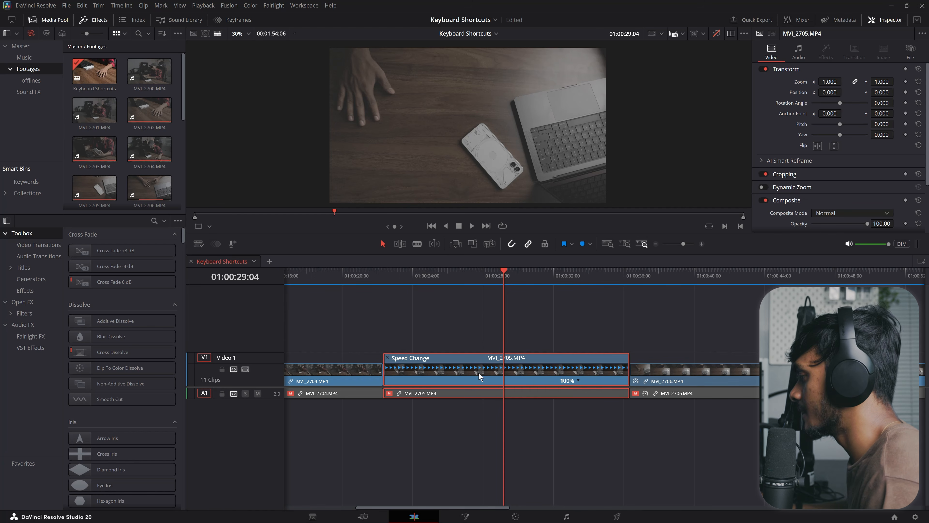
left_click(579, 382)
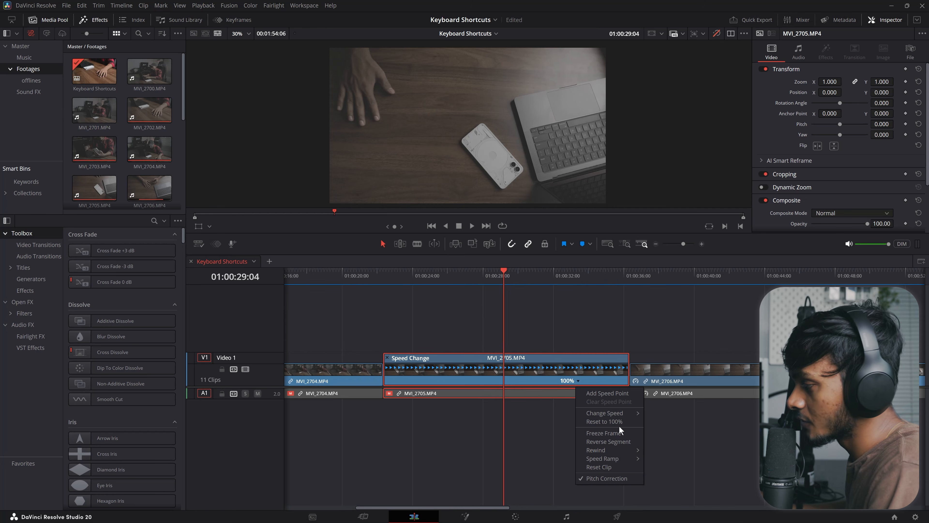
Try the retime handle at the end of MVI_2705.MP4, keeping 100% speed, and hide the retime controls.
left_click(629, 358)
mouse_move(629, 358)
left_mouse_down()
mouse_move(550, 359)
mouse_move(629, 358)
left_mouse_up()
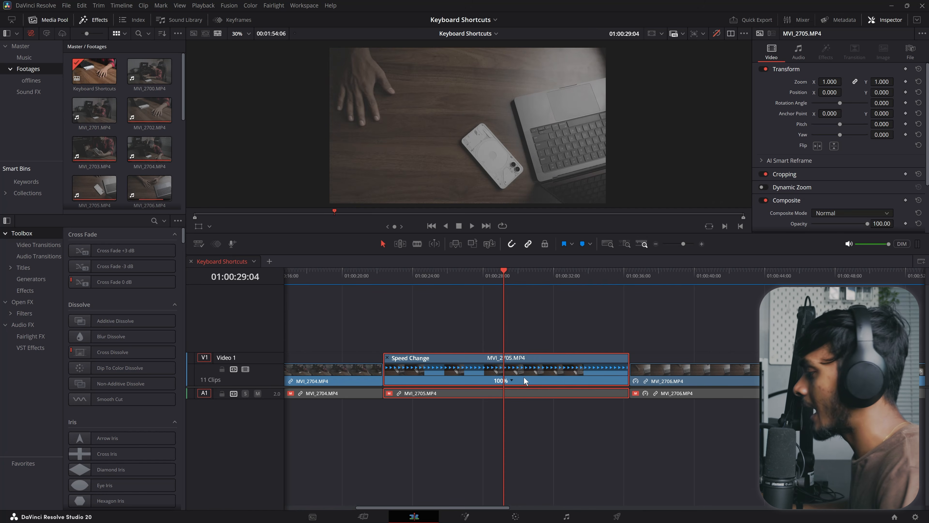
key("ctrl+r")
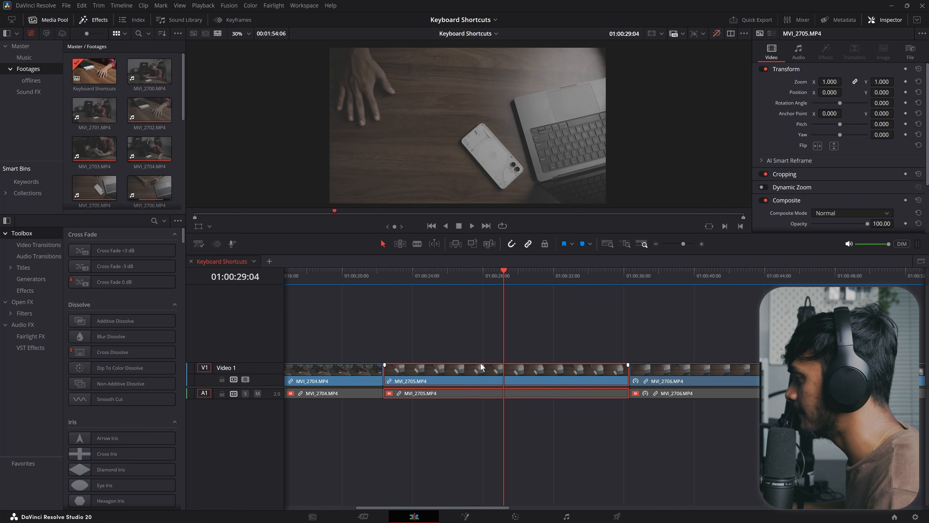
Open the clip attributes of MVI_2705.MP4 and review its audio source channel options.
key("ctrl+shift+a")
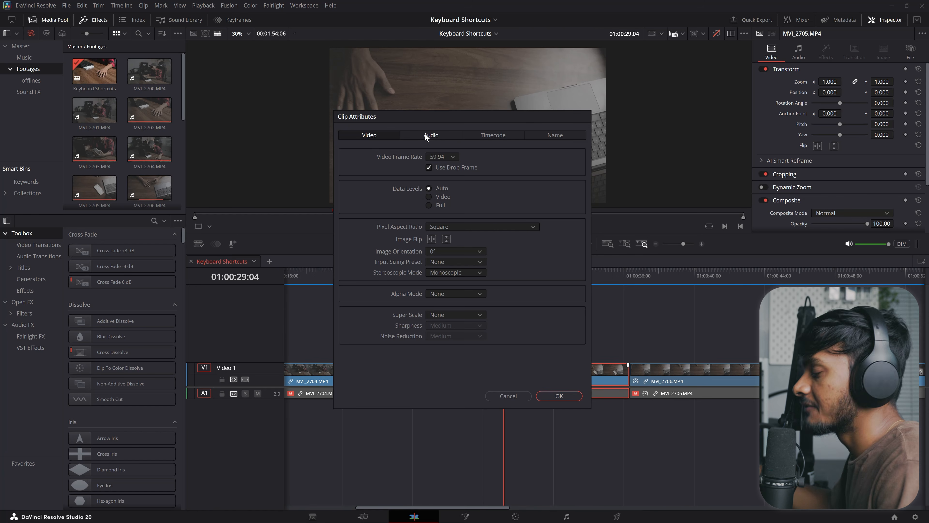
left_click_drag(426, 116, 445, 107)
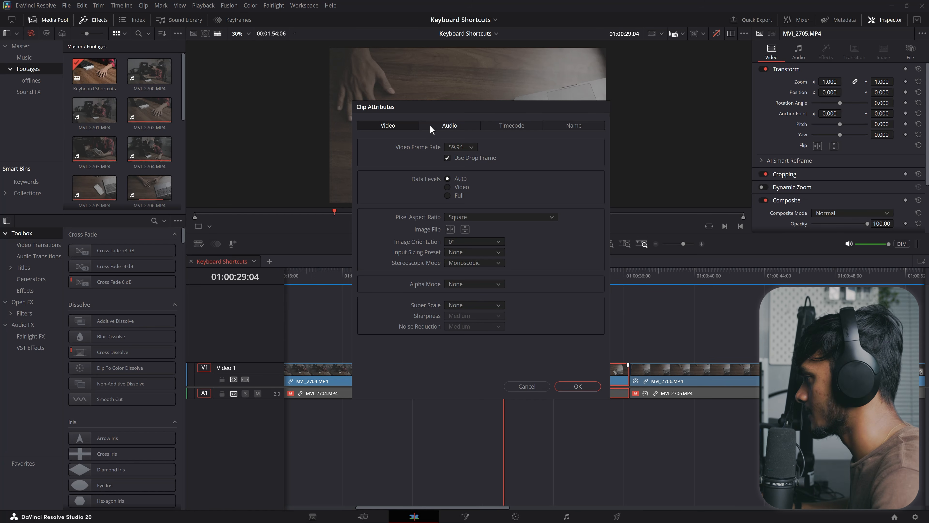
left_click_drag(455, 107, 318, 110)
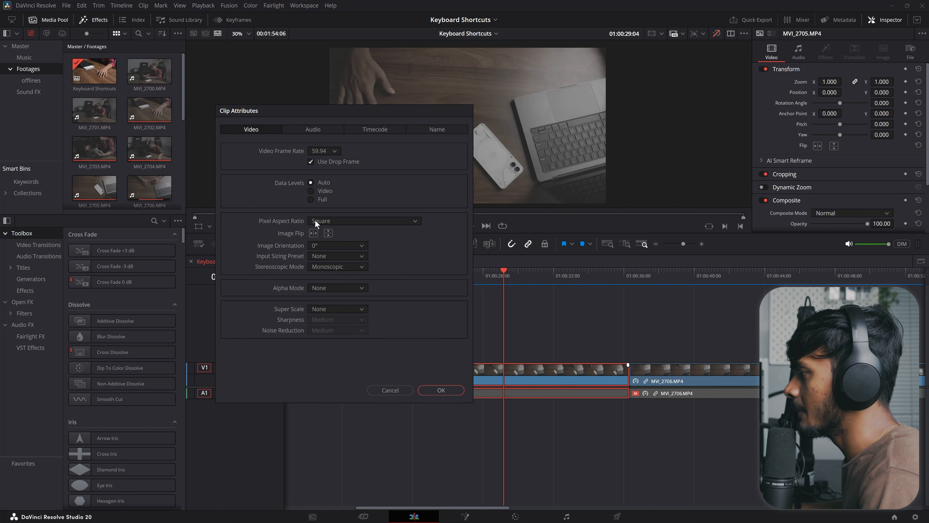
left_click(316, 129)
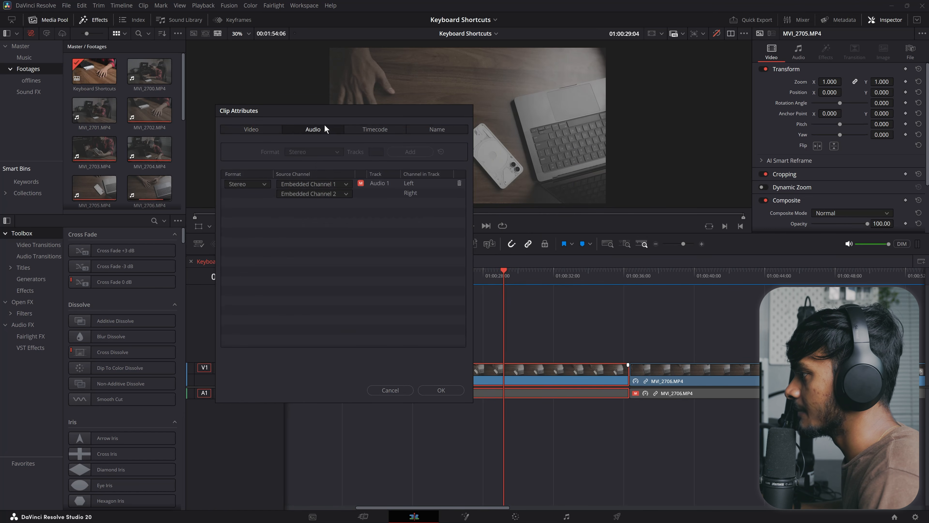
left_click(347, 184)
left_click(347, 184)
Set the video frame rate of MVI_2705.MP4 to 29.97 in its clip attributes and apply the change.
left_click(269, 132)
left_click(337, 152)
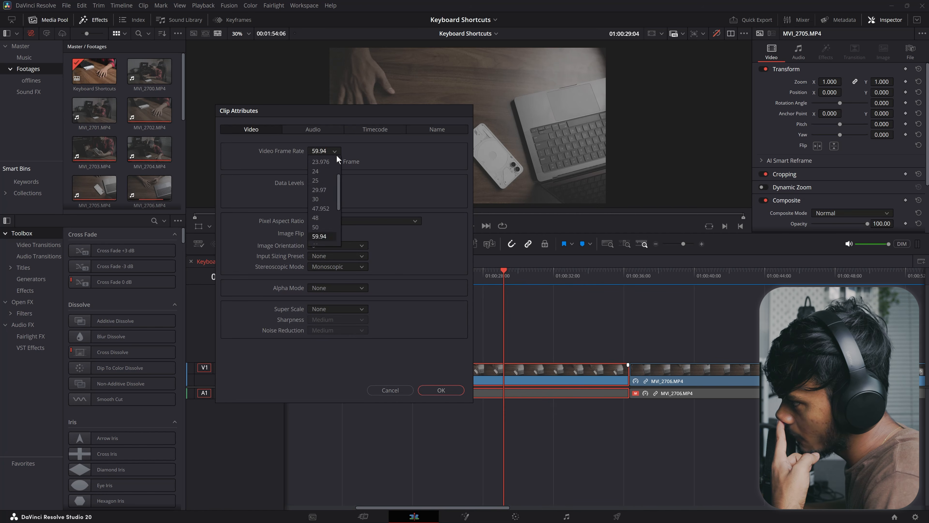
left_click(326, 192)
left_click(448, 389)
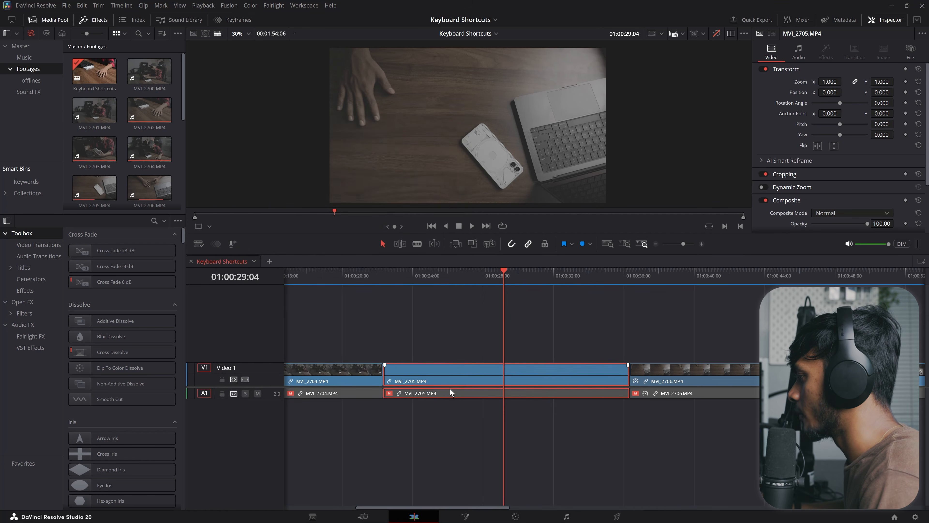
Play back MVI_2705.MP4 in short stretches to check its new frame rate, and reopen its clip attributes.
key("space")
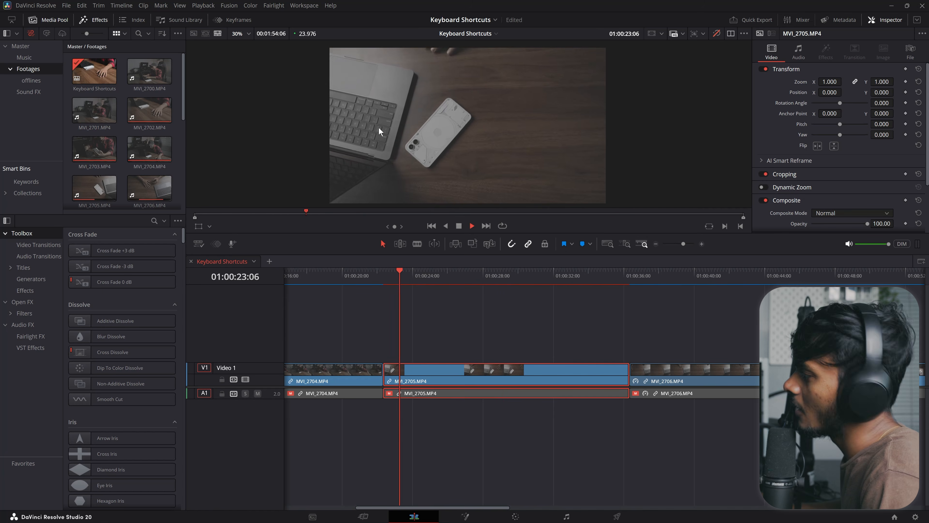
key("space")
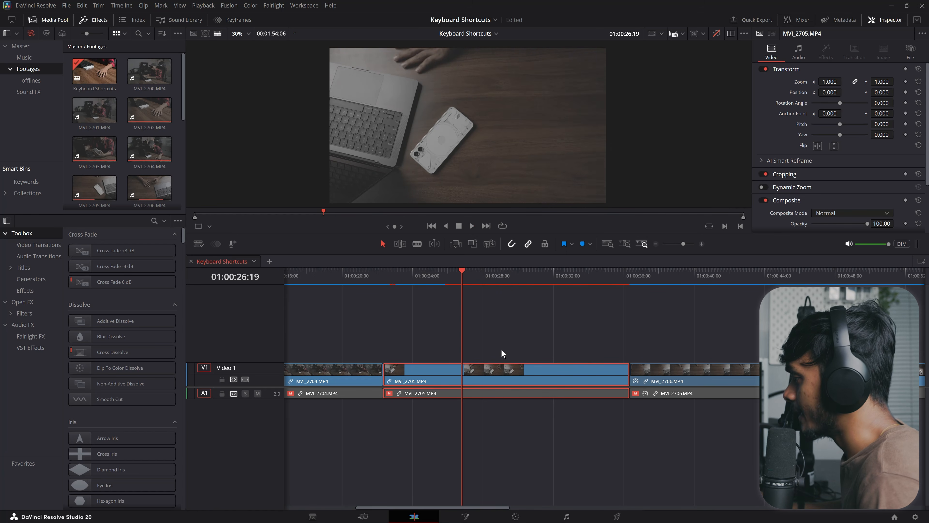
key("space")
key("space")
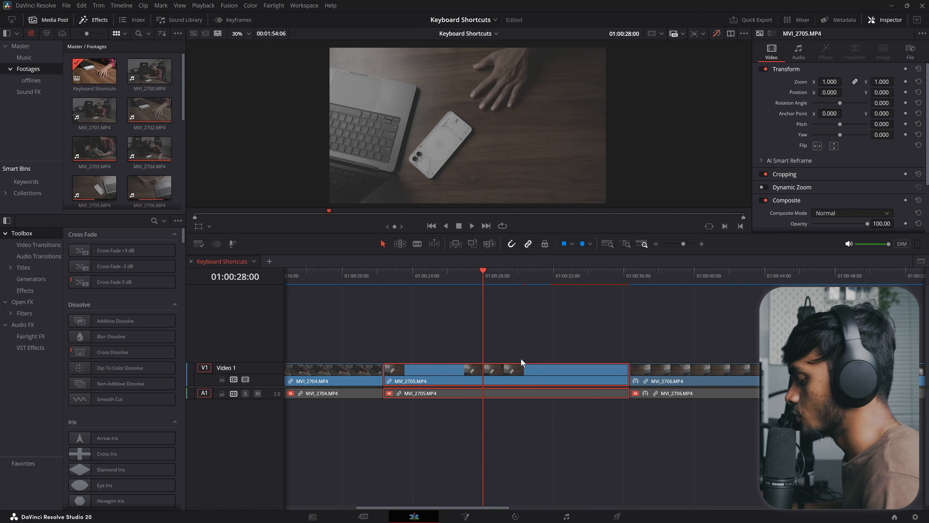
key("ctrl+shift+a")
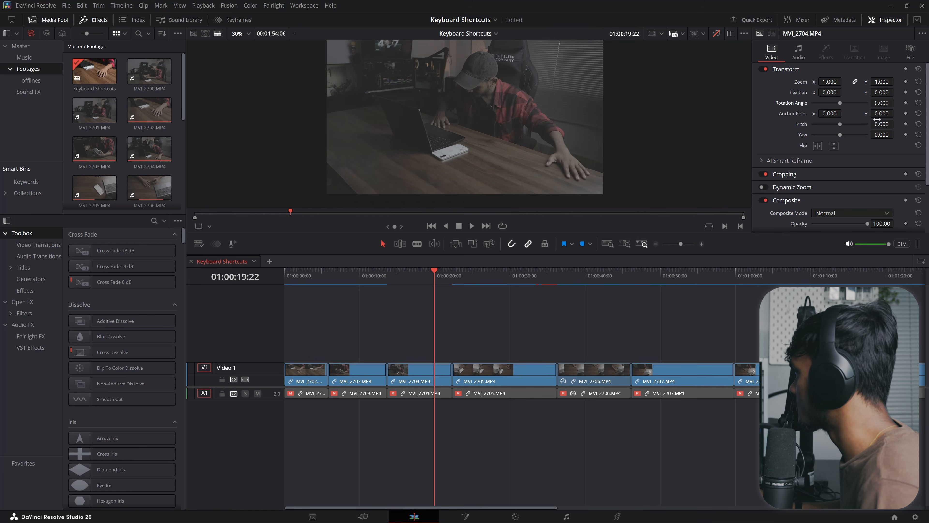
Set MVI_2704.MP4's zoom to 1.560, rotation angle to 39 and right crop to 703.5.
left_click_drag(881, 103, 905, 81)
scroll(396, 131, "down", 2)
left_click(820, 175)
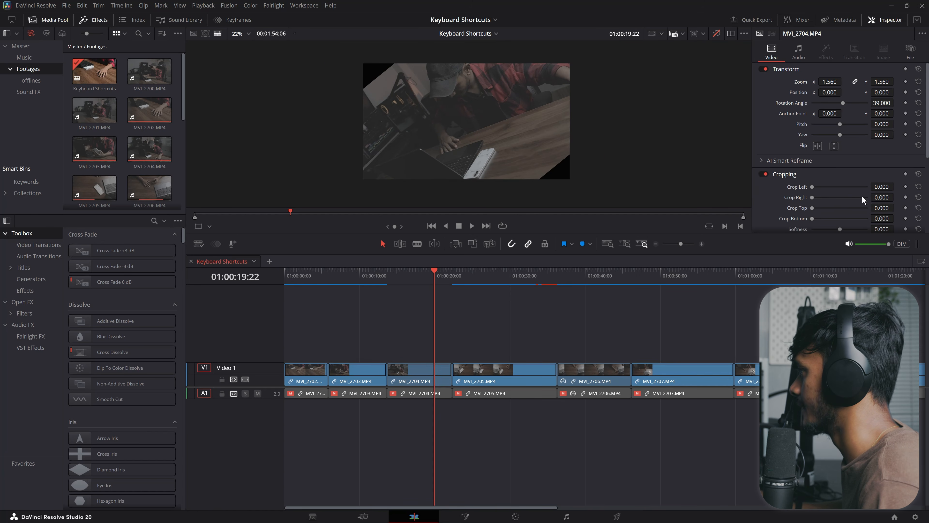
mouse_move(817, 194)
left_mouse_down()
mouse_move(838, 196)
mouse_move(829, 195)
left_mouse_up()
scroll(345, 109, "down", 1)
scroll(417, 127, "up", 1)
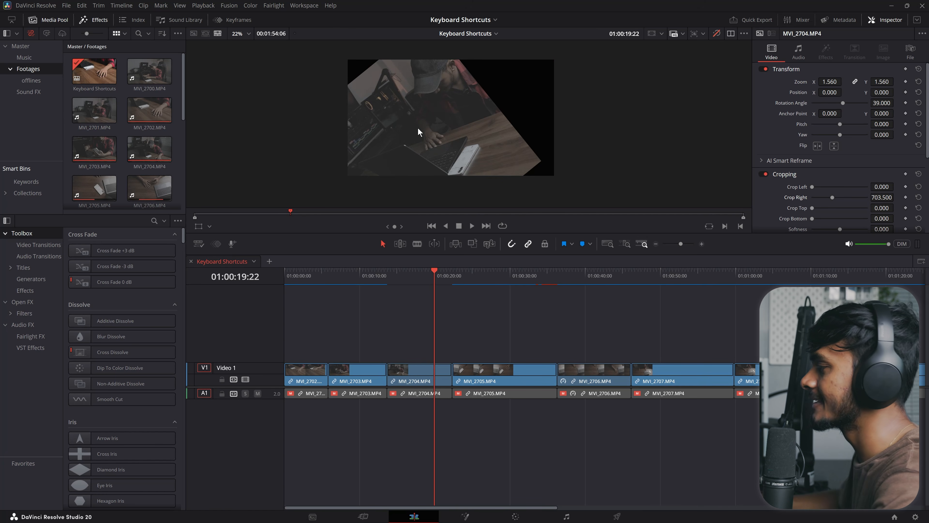
Copy MVI_2704.MP4 and paste all its video attributes and retime effects onto MVI_2709.MP4.
left_click(415, 278)
left_click(420, 384)
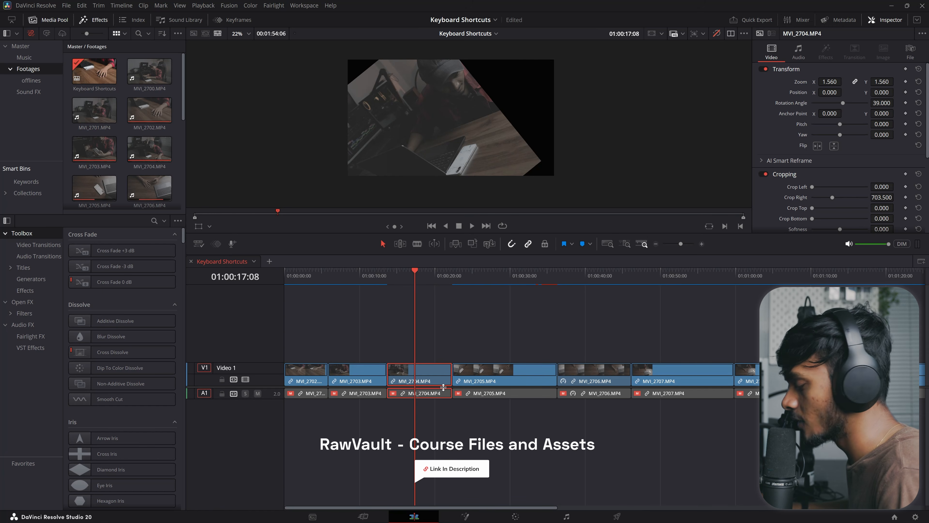
key("ctrl+minus")
left_click(553, 275)
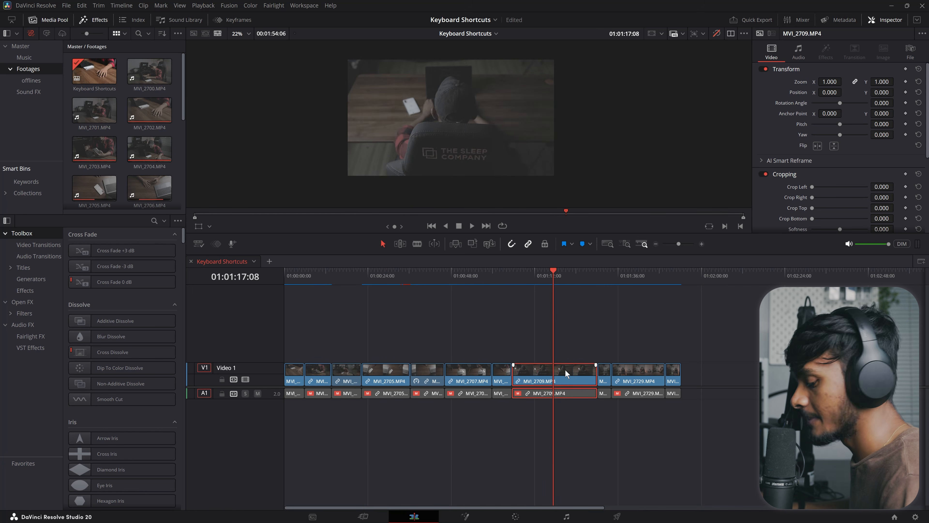
key("alt+v")
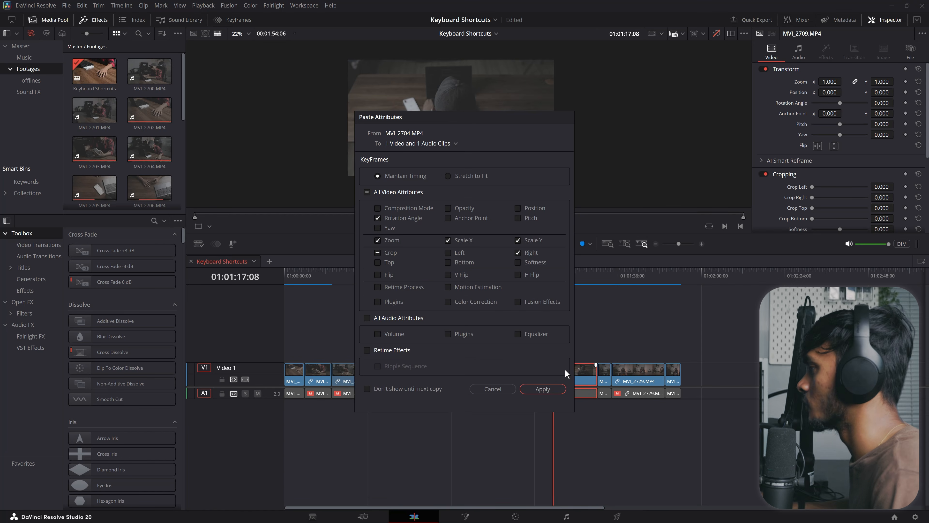
left_click_drag(444, 124, 429, 80)
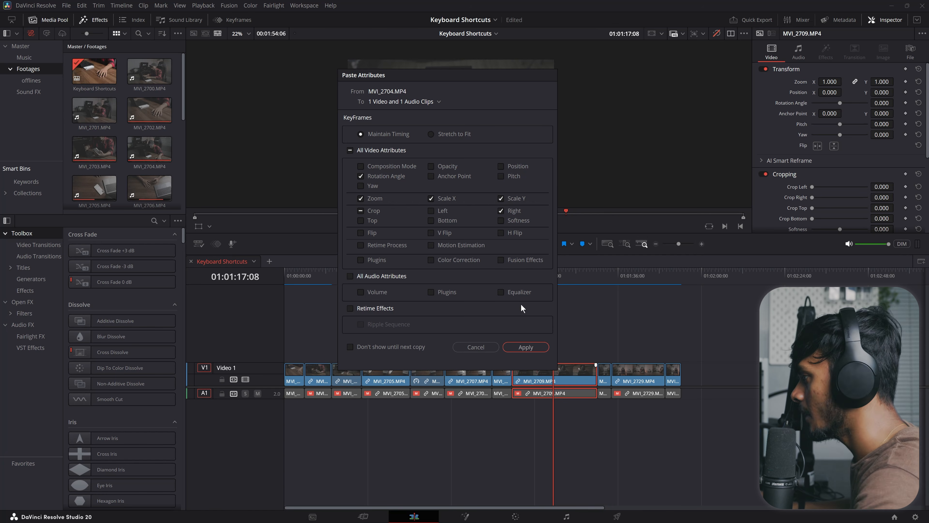
left_click(350, 151)
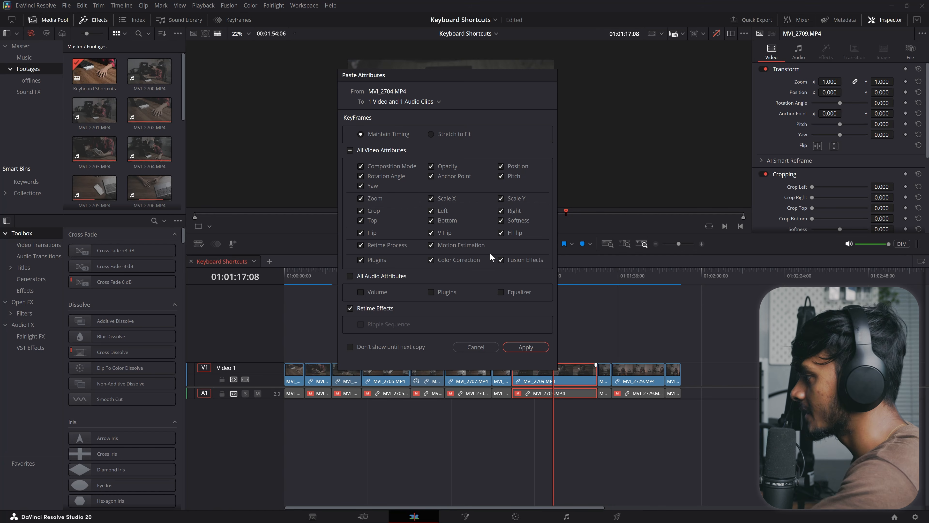
left_click(533, 347)
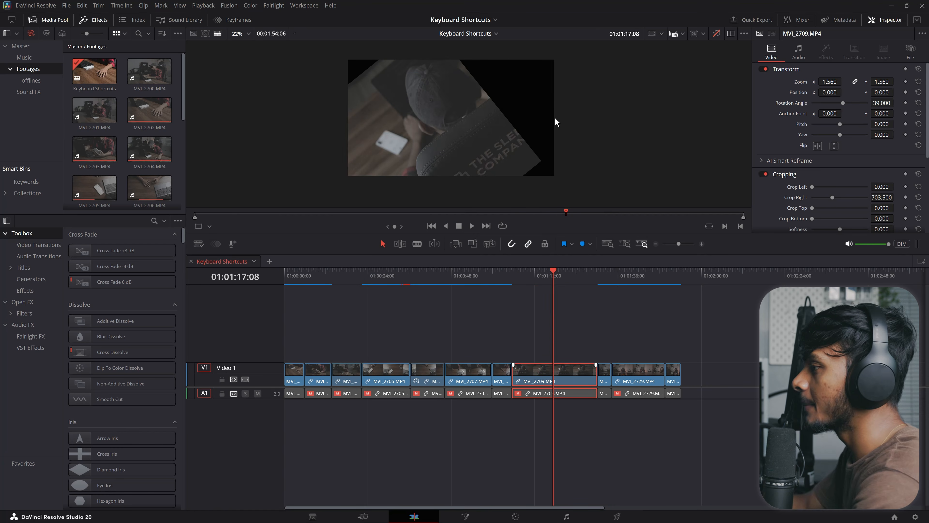
Remove all video attributes and retime effects from MVI_2709.MP4.
key("shift+Left")
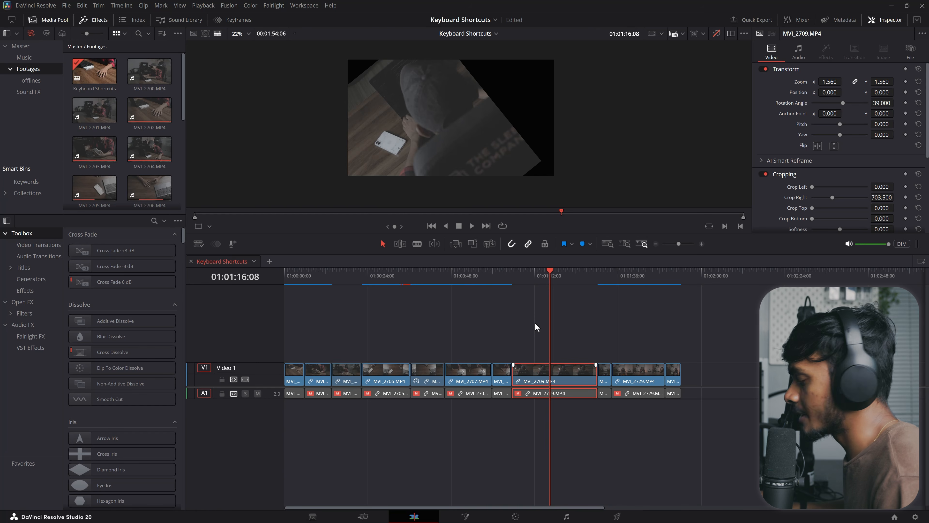
key("ctrl+shift+x")
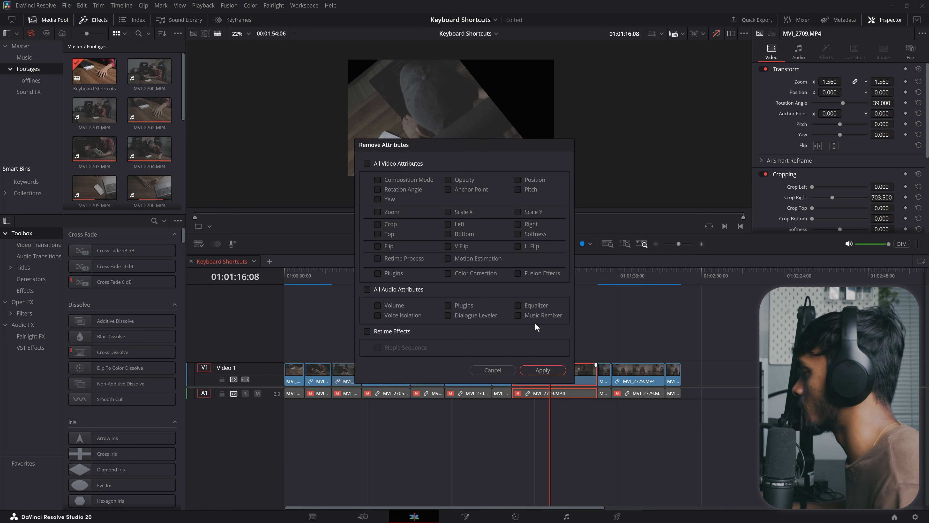
left_click_drag(426, 142, 412, 102)
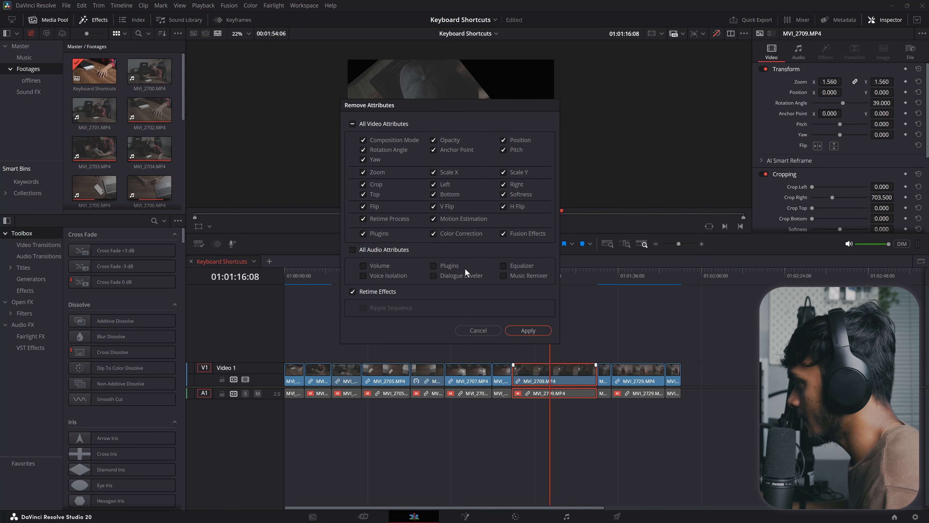
left_click(542, 329)
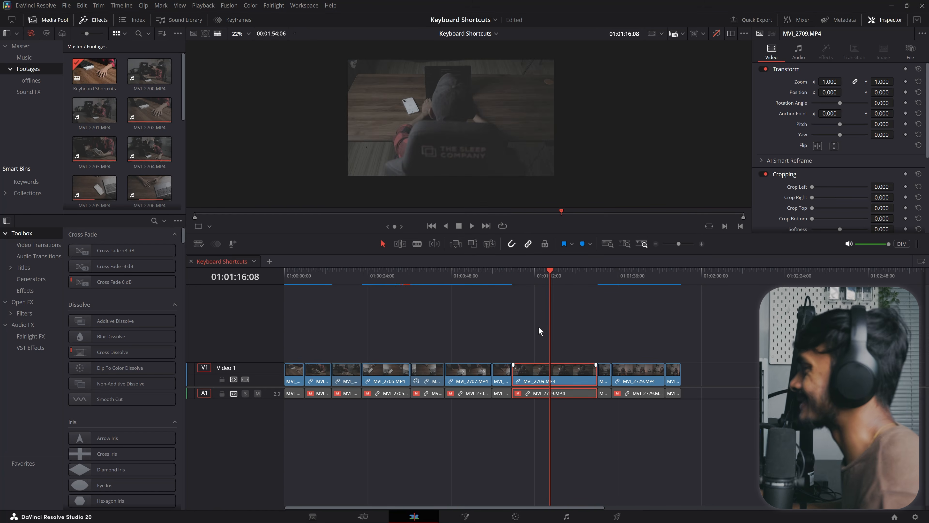
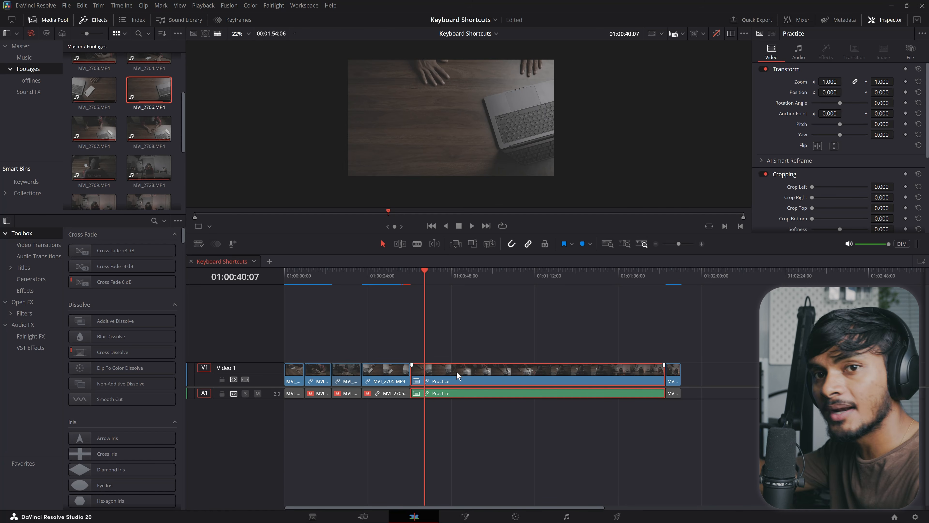
Open the Practice compound clip in its own timeline, select all clips inside it, and clear the selection.
key("Tab")
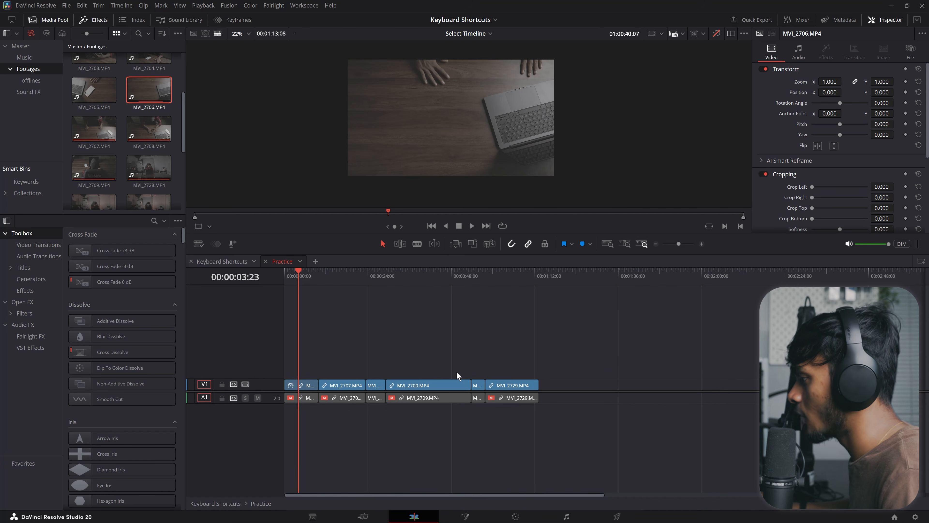
left_click_drag(521, 467, 234, 348)
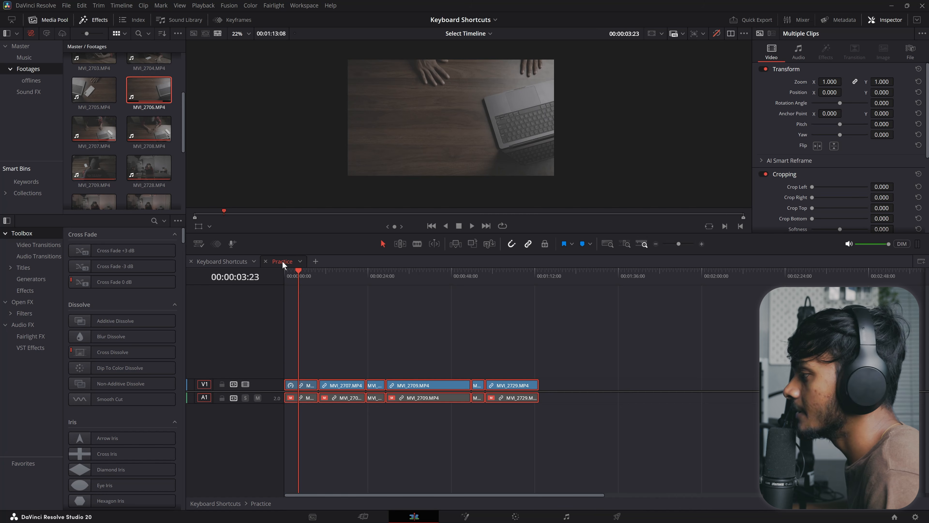
left_click_drag(570, 353, 428, 463)
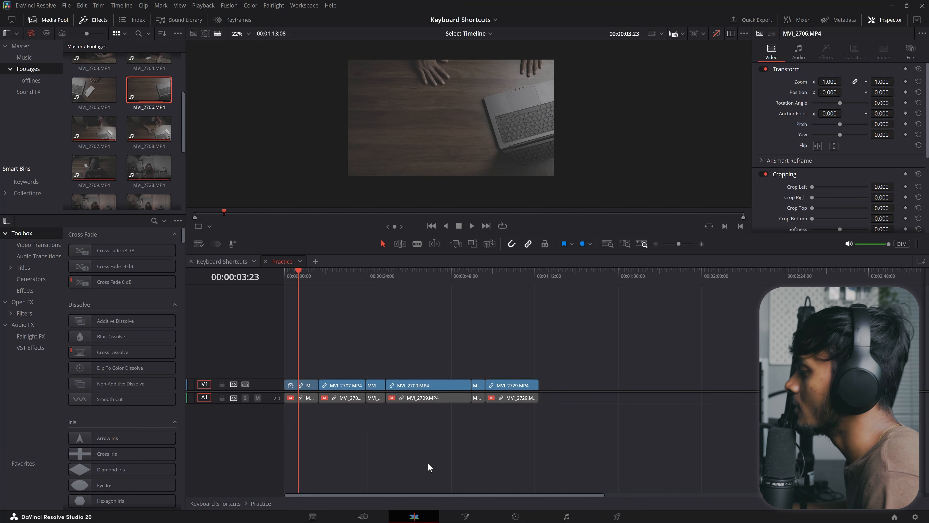
Inside the Practice compound clip, set the zoom of MVI_2709.MP4 to 4.680.
left_click(435, 275)
left_click(439, 388)
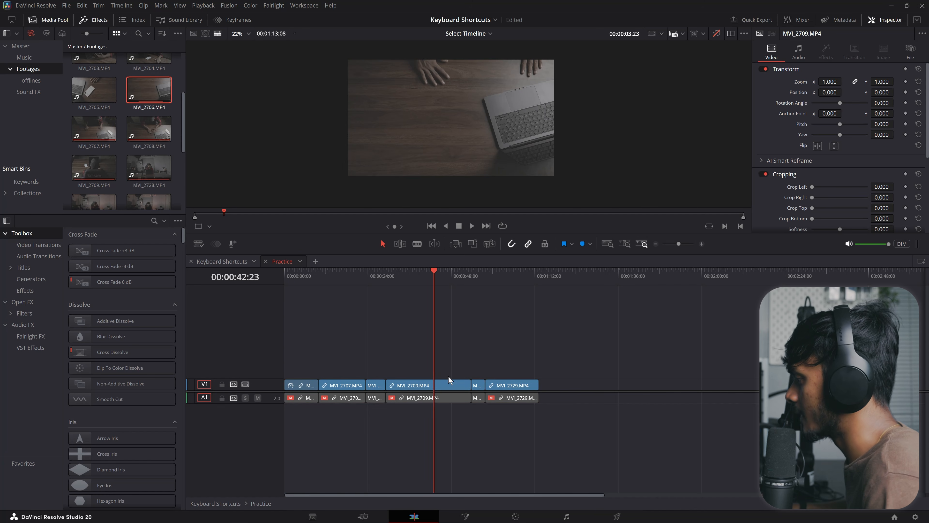
scroll(454, 130, "down", 1)
left_click_drag(829, 82, 885, 82)
left_click(477, 336)
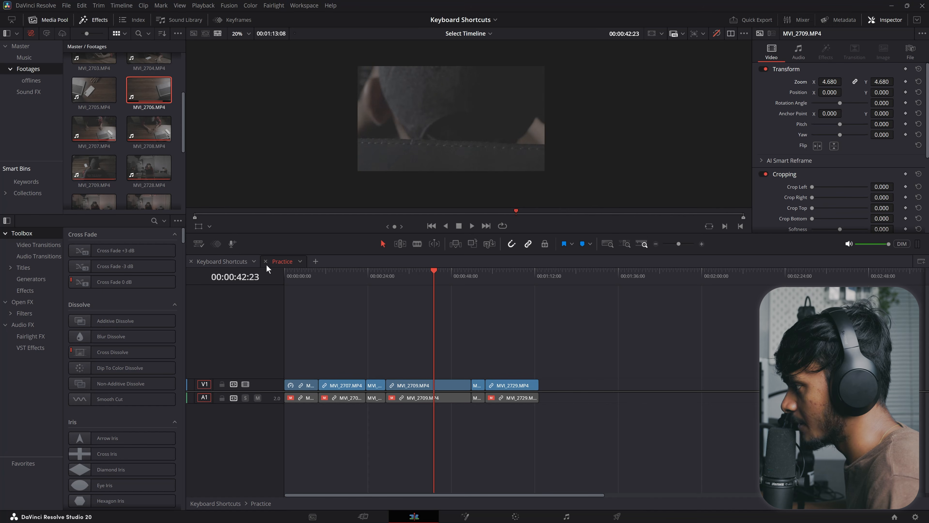
Close the Practice timeline and play the compound clip from 01:01:05:23 in the Keyboard Shortcuts timeline to check the zoom change.
left_click(265, 261)
left_click_drag(408, 270, 519, 277)
left_click(513, 278)
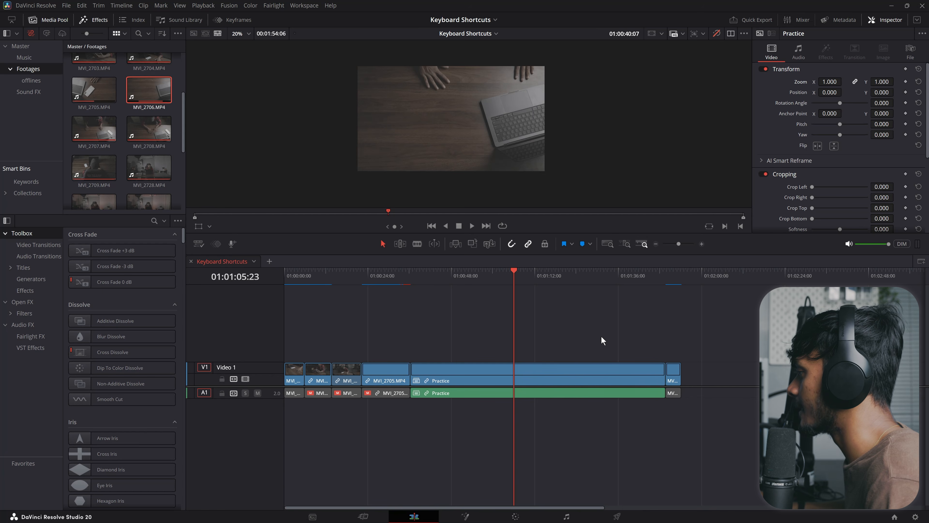
key("space")
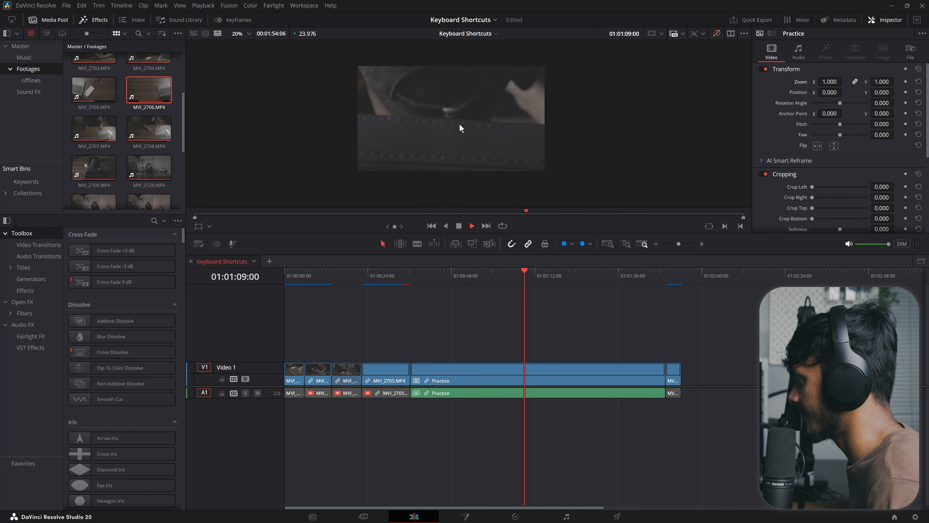
key("space")
Select the decomposed MVI_2709.MP4 clip and play it back in short stretches to check its zoom.
left_click(577, 369)
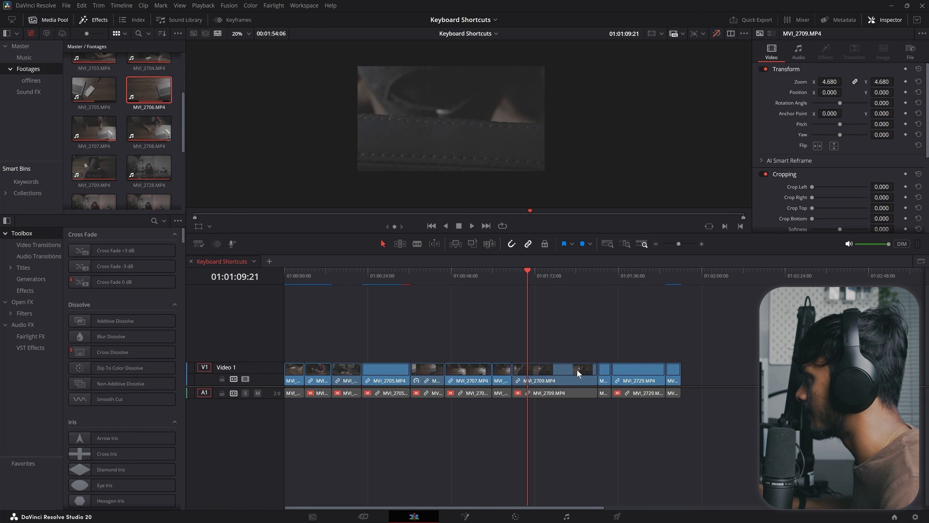
key("space")
key("space")
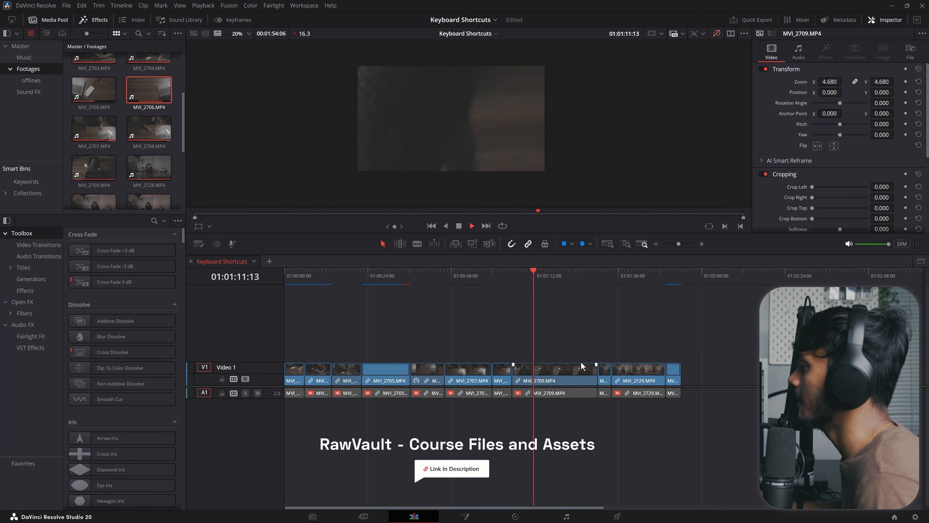
key("space")
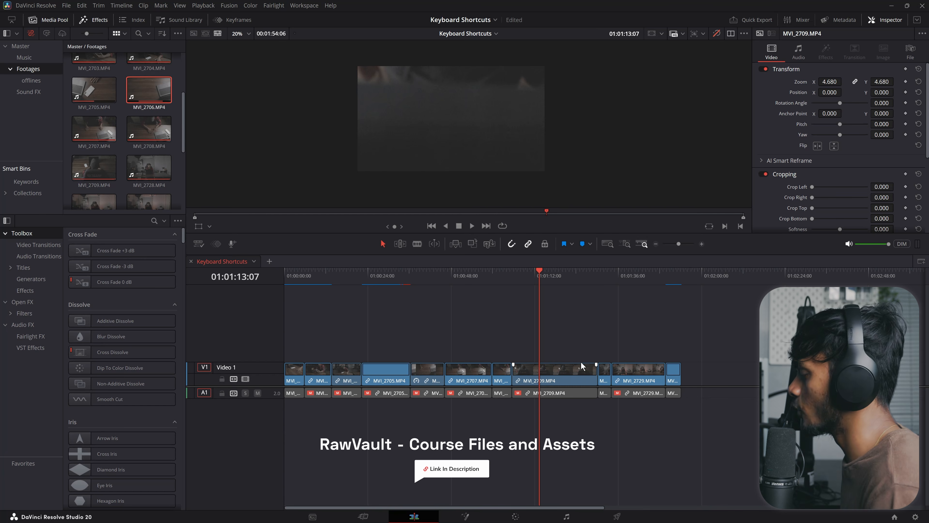
Place the playhead on MVI_2707.MP4, view the clip on the Color page, and return to the Edit page.
left_click(459, 279)
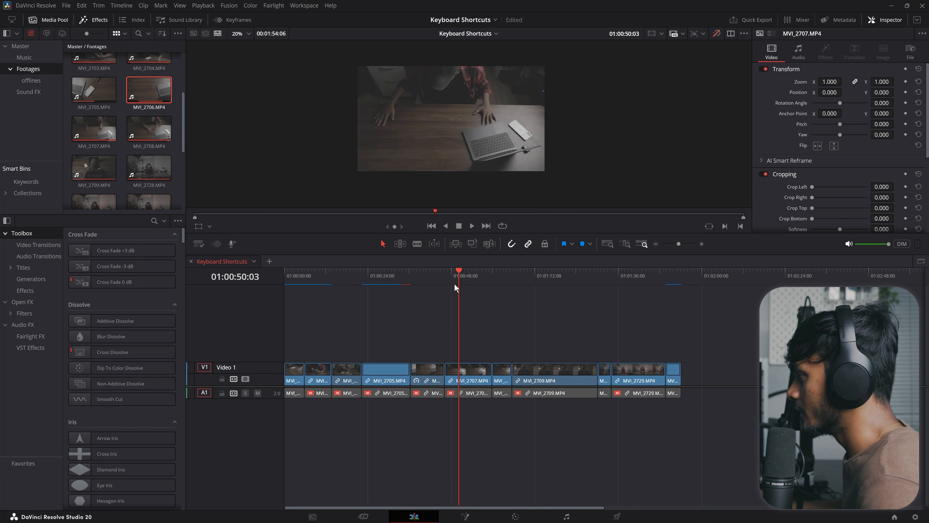
scroll(487, 105, "up", 2)
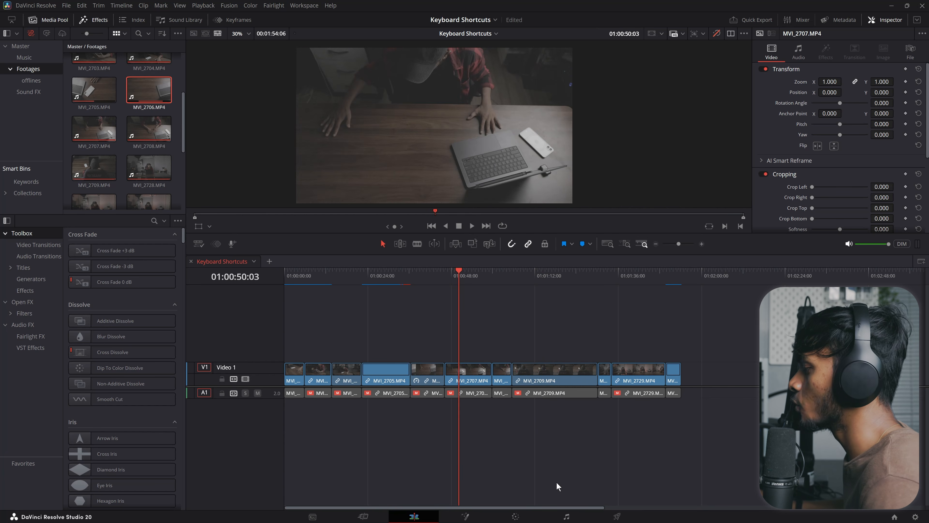
left_click(512, 517)
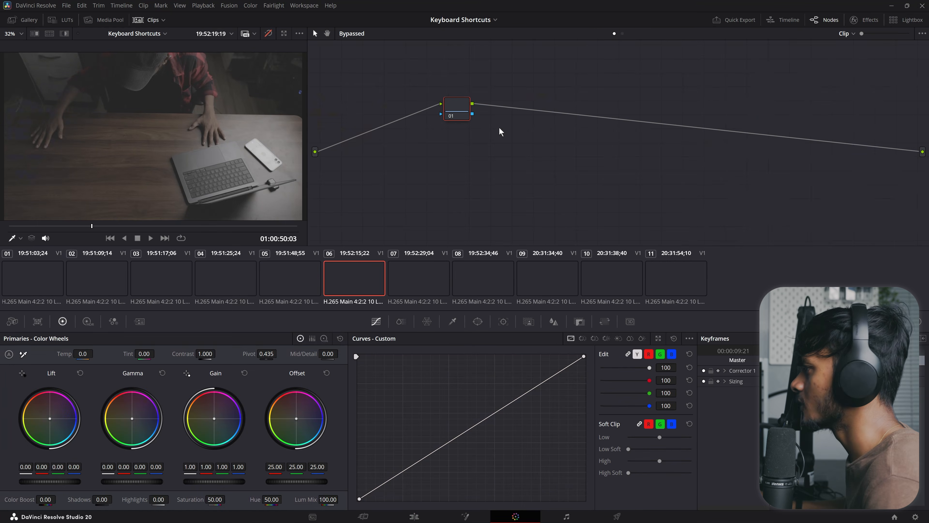
key("shift+4")
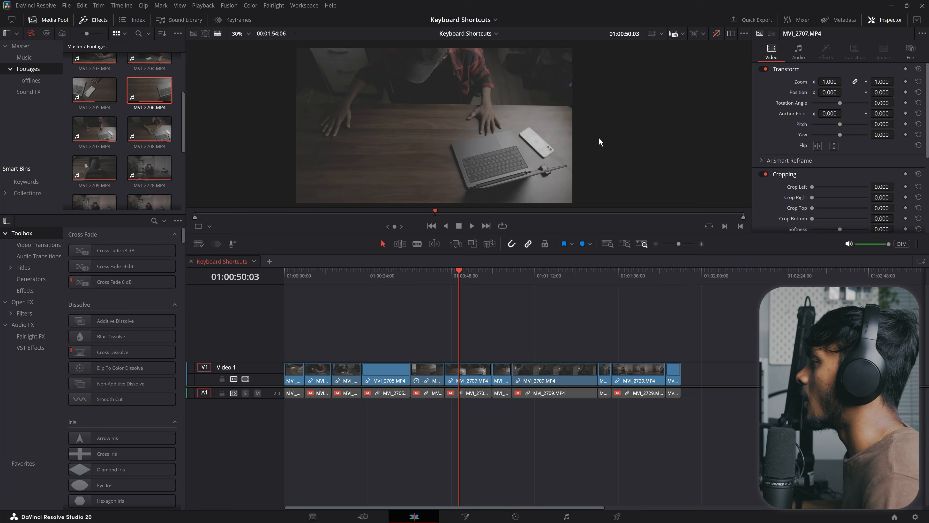
scroll(424, 102, "down", 1)
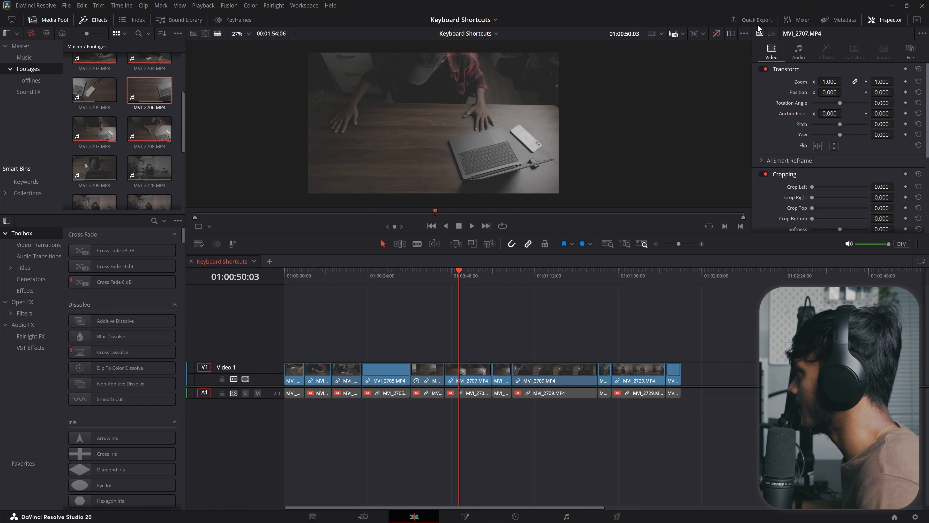
Toggle the bypass of color grades and Fusion effects several times to compare MVI_2707.MP4 with and without its grade.
left_click(716, 34)
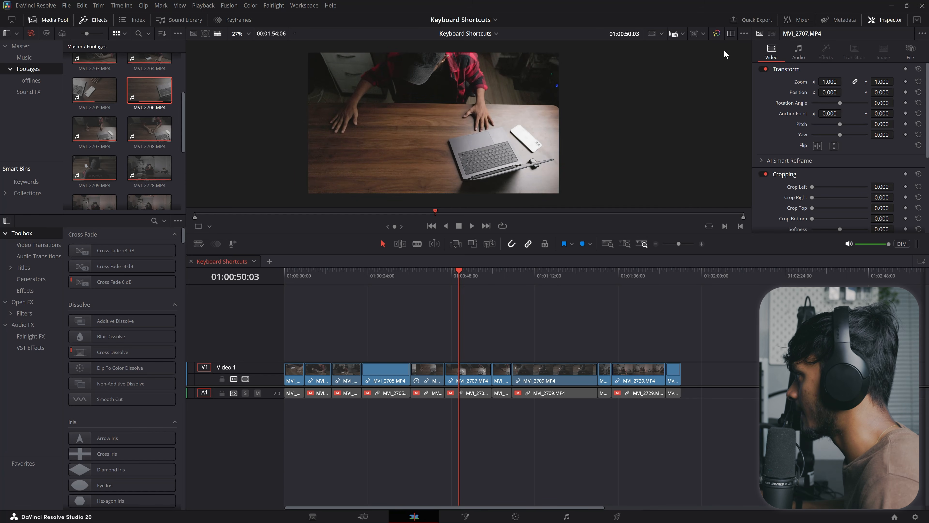
left_click(716, 34)
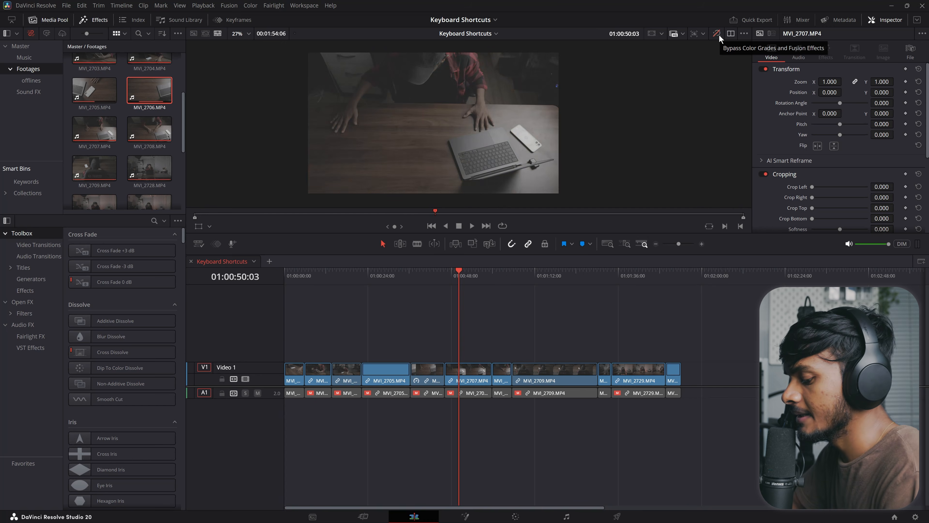
key("shift+d")
key("shift+d")
key("shift+d")
key("shift+d")
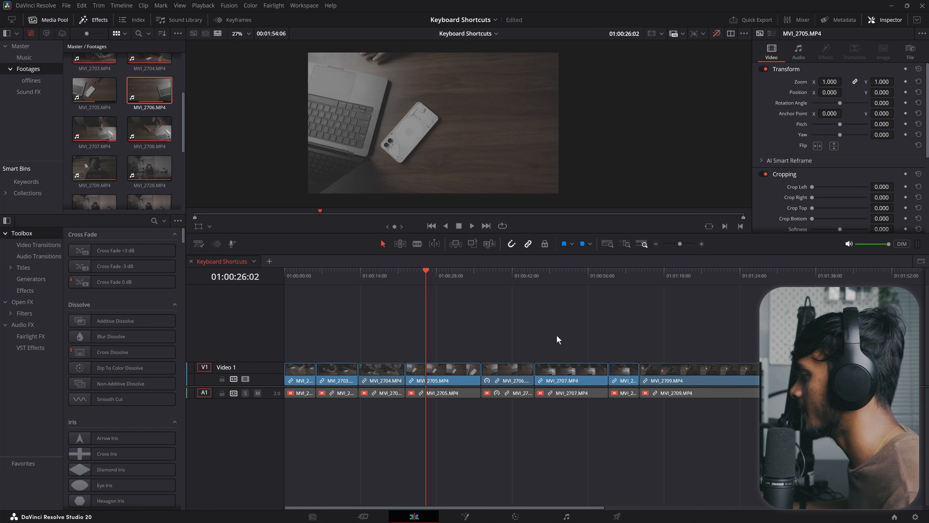
Switch to the Day_3 project and place the playhead at 00:00:30:15 in Day3_Timeline.
left_click(495, 19)
left_click(458, 33)
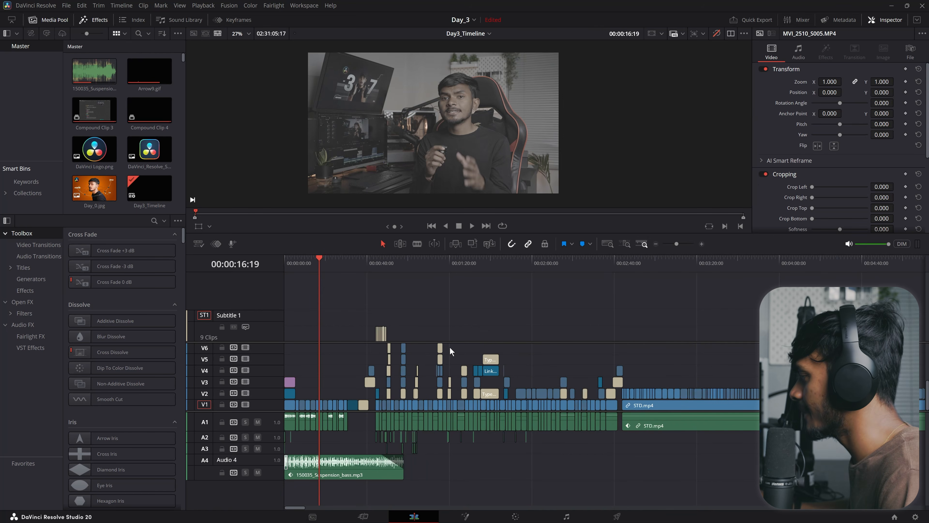
left_click(412, 263)
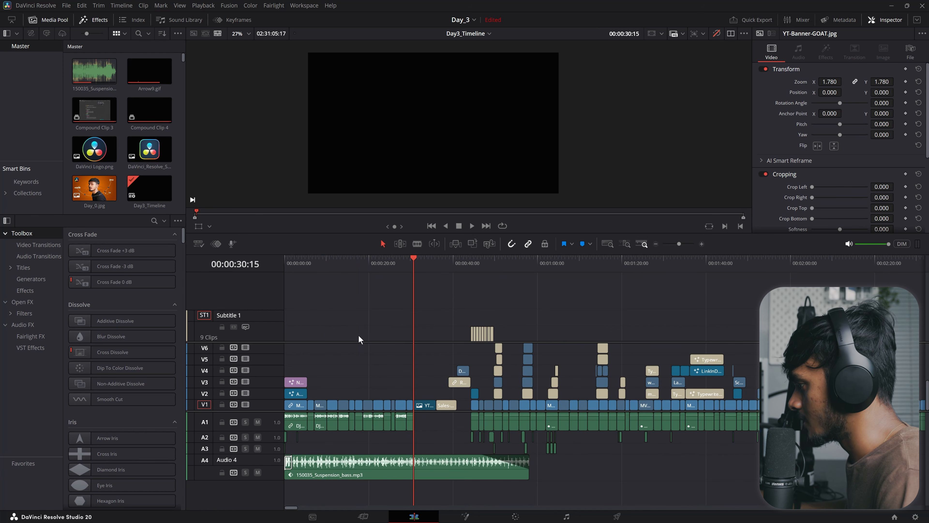
Try selecting the clips around the playhead and all clips in Day3_Timeline, clearing each selection.
left_click_drag(307, 371, 431, 483)
left_click(448, 312)
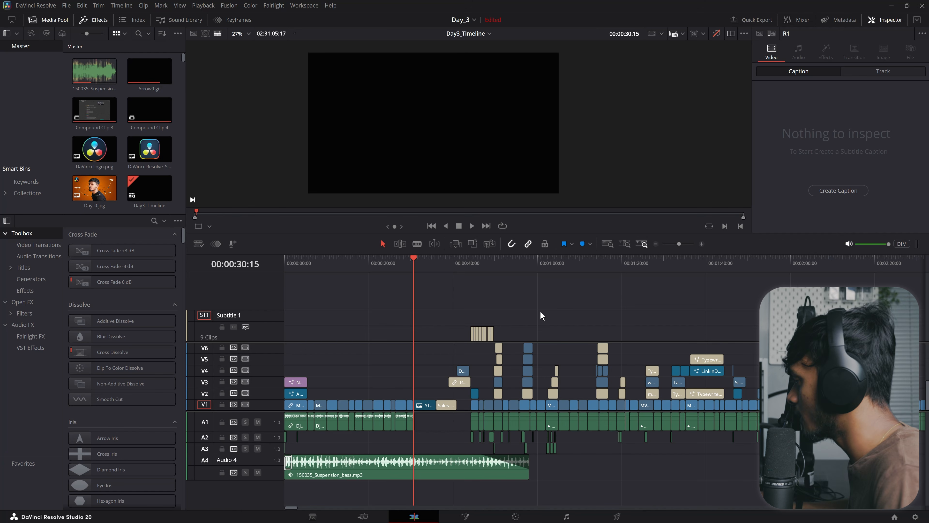
key("ctrl+a")
left_click(521, 313)
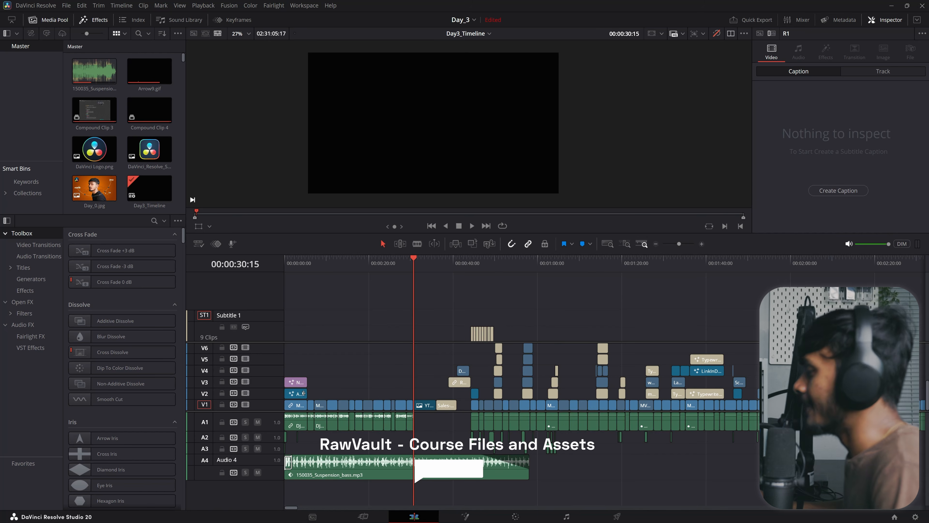
Place the playhead at 00:00:30:21 in Day3_Timeline.
left_click(407, 257)
left_click(414, 258)
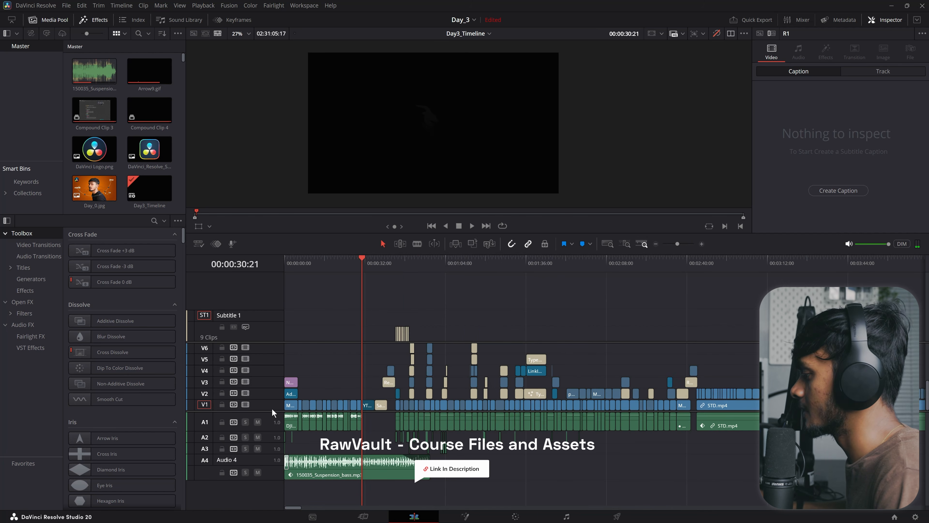
key("ctrl+equal")
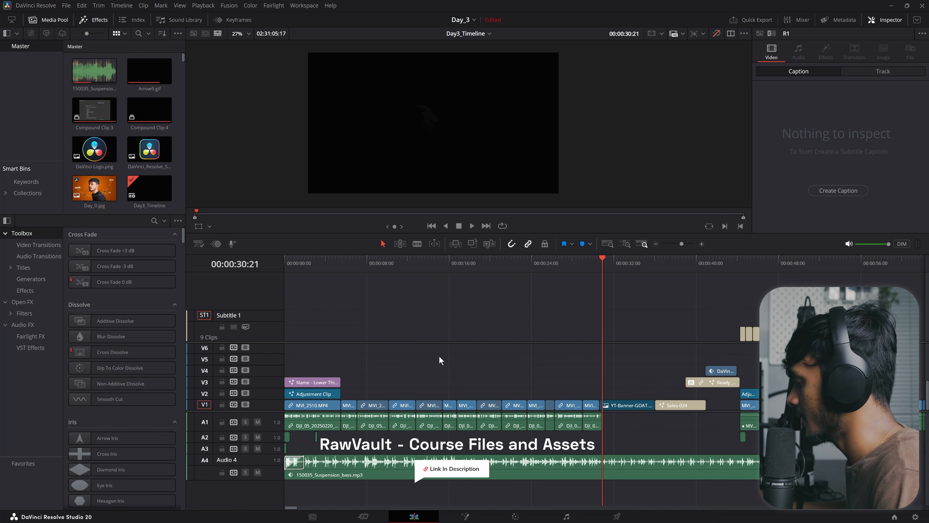
key("shift+z")
Try box-selecting all the clips after the playhead at two timeline scales, and clear the selection.
left_click_drag(352, 292, 771, 446)
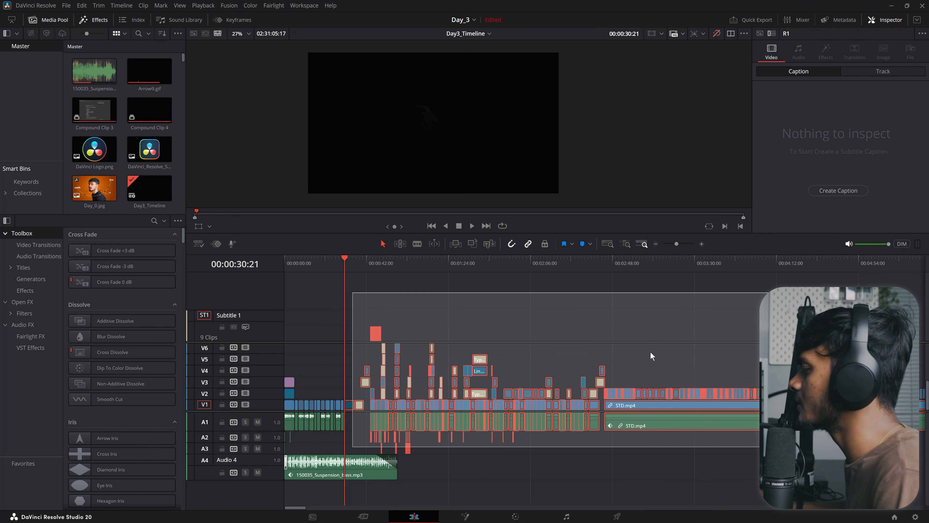
key("ctrl+minus")
left_click_drag(350, 303, 772, 427)
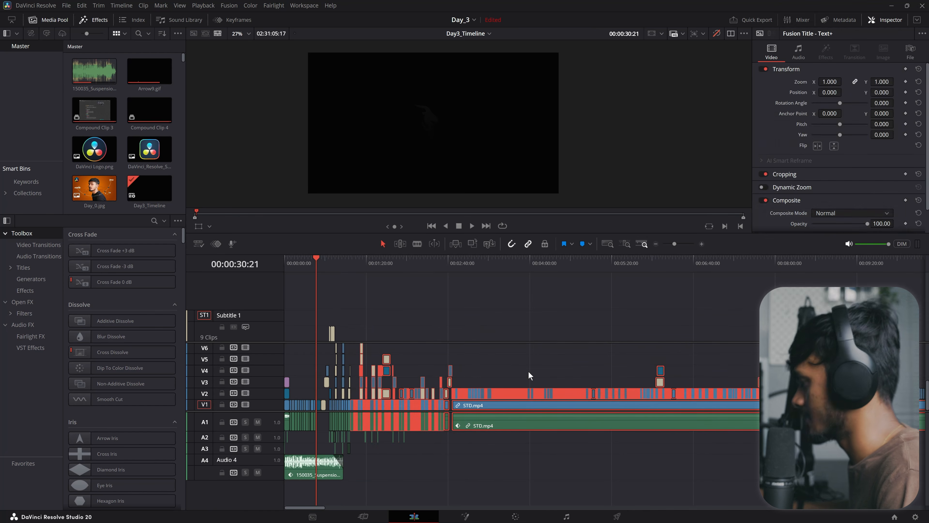
left_click(501, 369)
Select the clips forward from the playhead across the video and audio tracks, and release the selection.
scroll(222, 375, "up", 5)
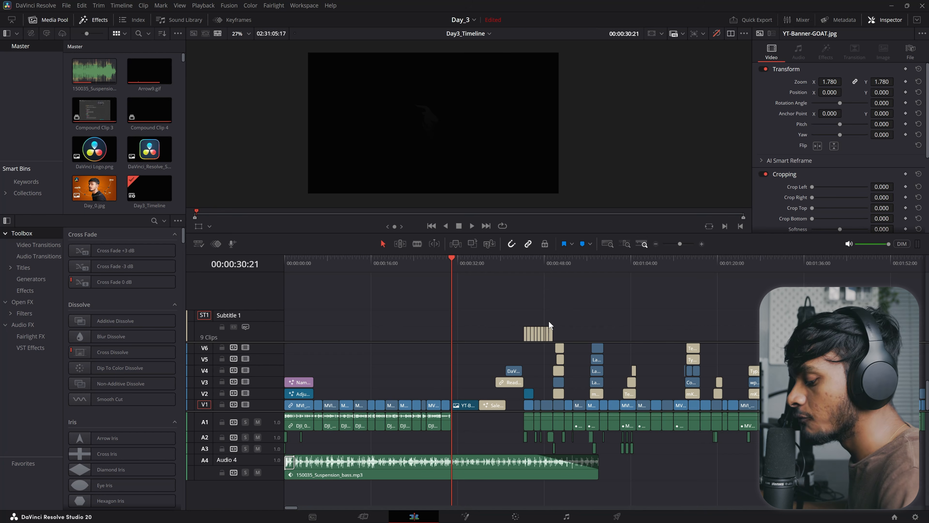
key("y")
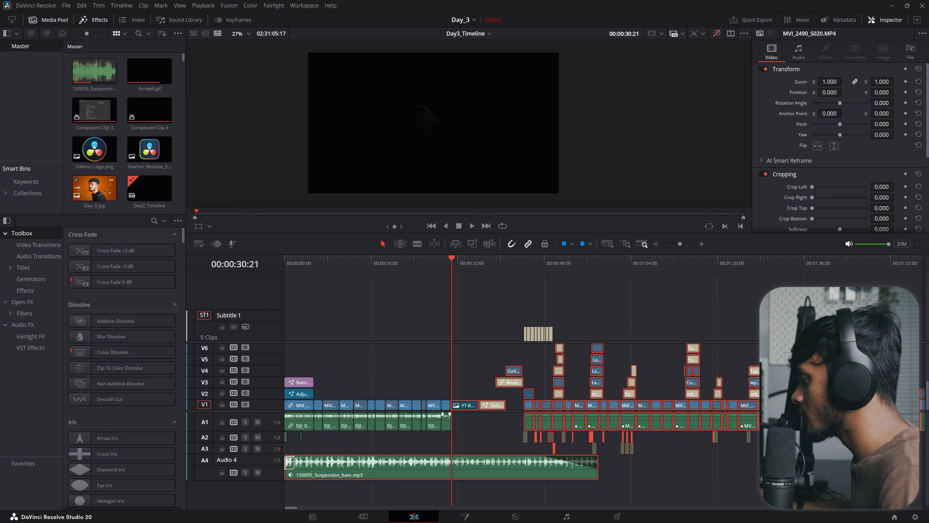
left_click_drag(466, 405, 507, 425)
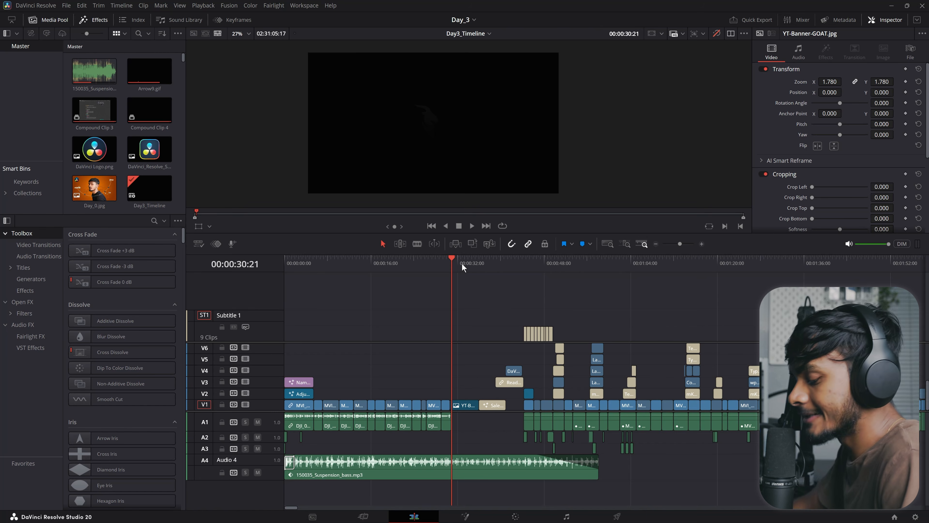
Select all V1 clips before the playhead with their linked audio, test grabbing them as a group, and clear the selection.
key("ctrl+y")
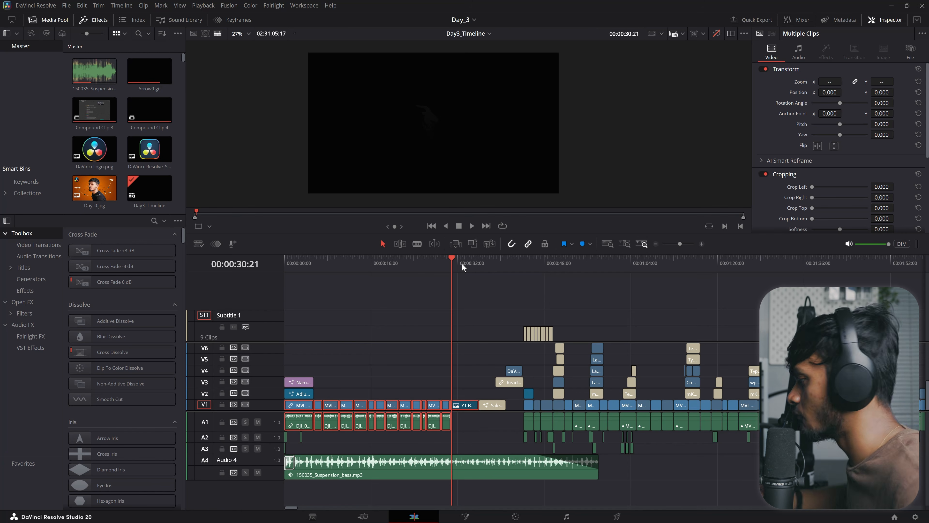
mouse_move(360, 405)
left_mouse_down()
mouse_move(360, 331)
mouse_move(358, 416)
left_mouse_up()
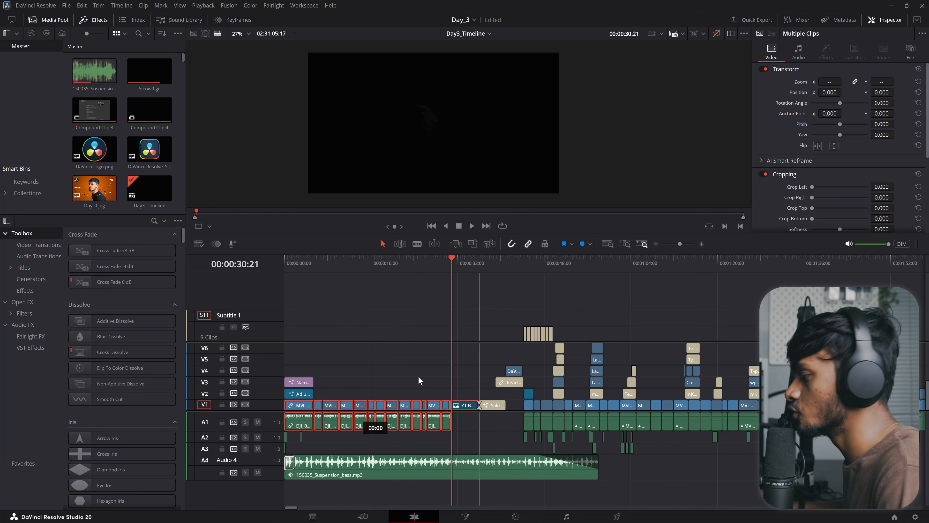
left_click(563, 297)
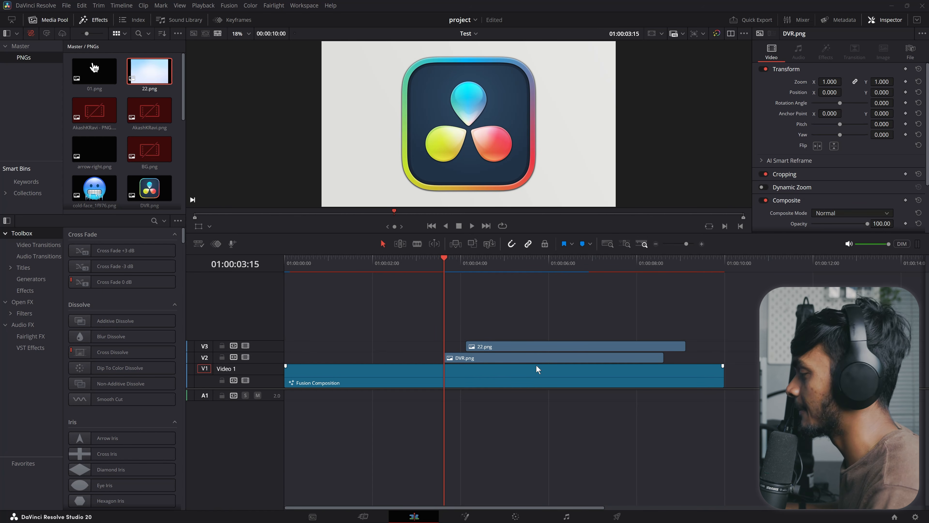
Place the playhead at 01:00:04:14 in the Test timeline, view 22.png on the Fusion page, and return to the Edit page.
left_click(484, 265)
left_click(505, 347)
right_click(493, 342)
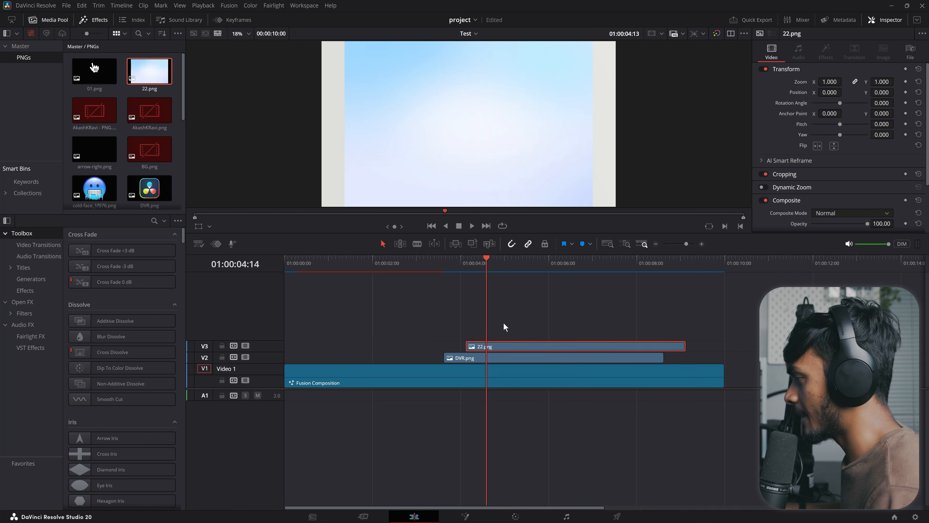
left_click_drag(501, 320, 516, 346)
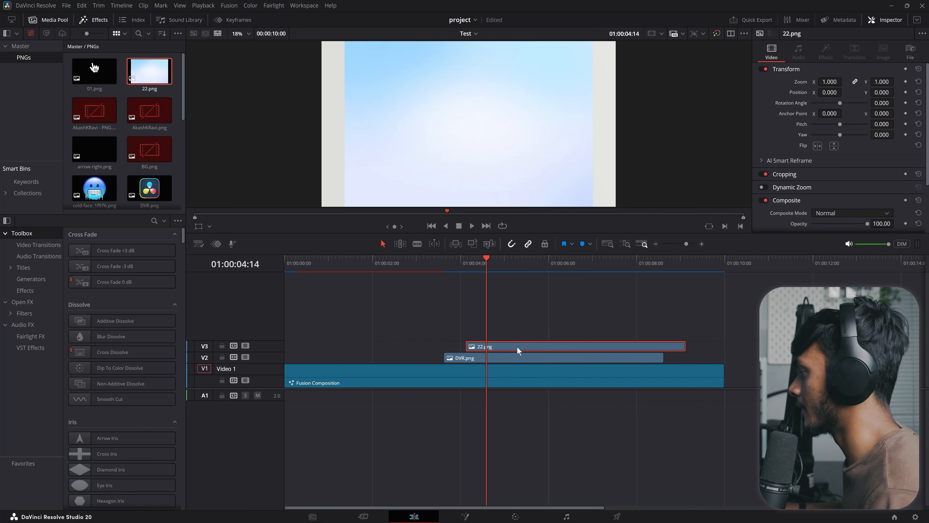
key("shift+5")
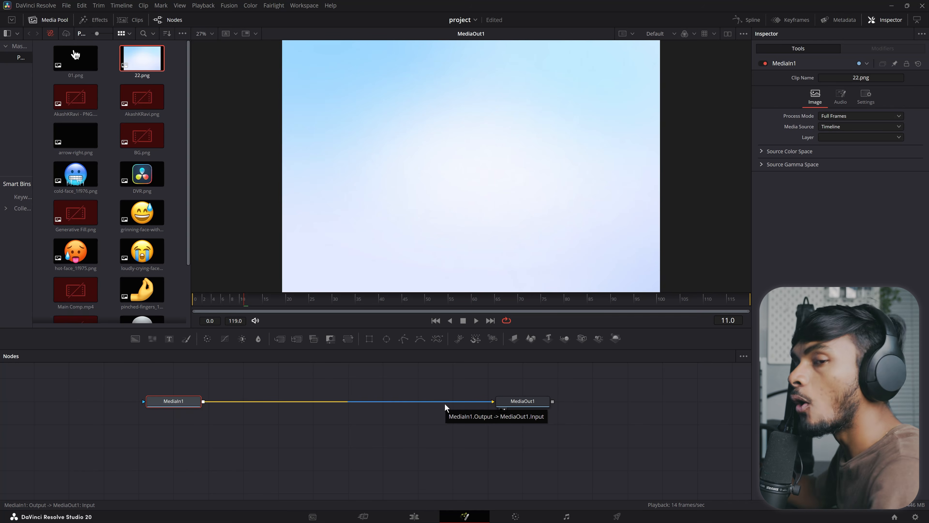
key("shift+4")
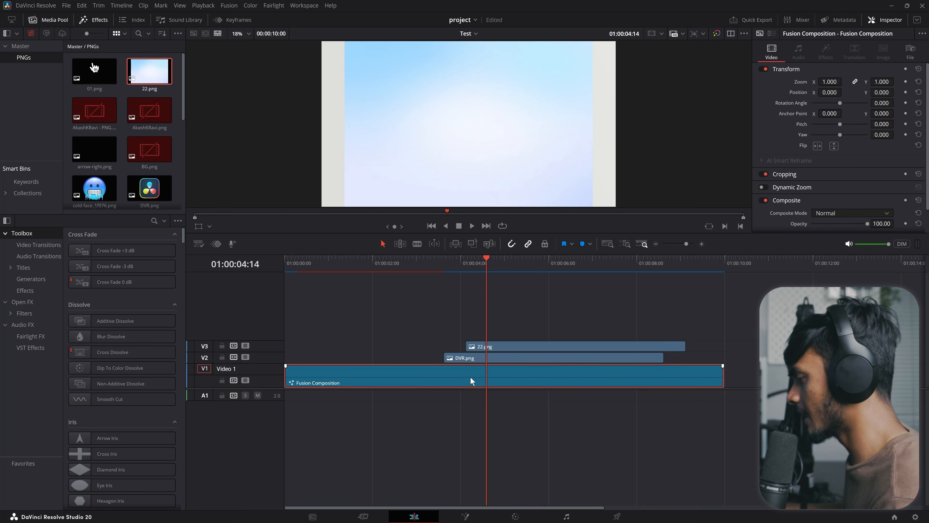
Place the playhead at 01:00:02:04 and open the Fusion Composition clip on the Fusion page.
left_click(380, 262)
right_click(431, 378)
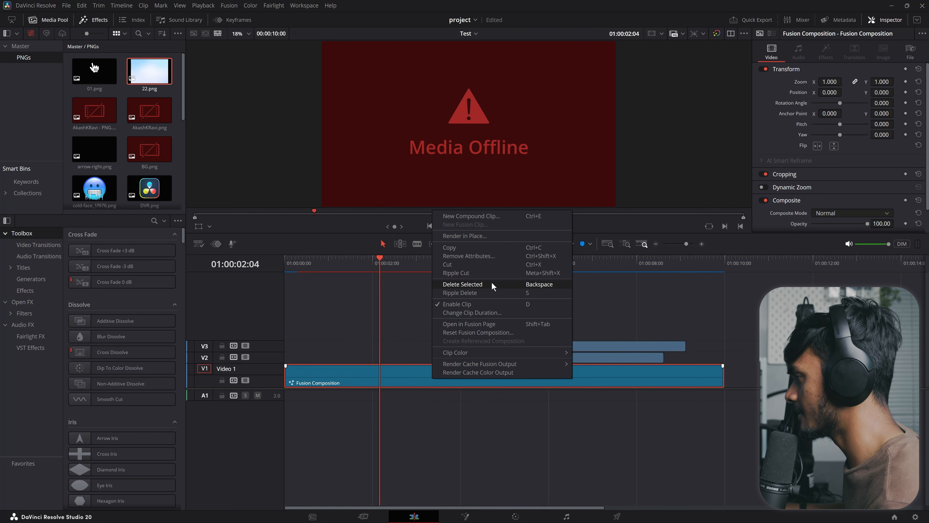
left_click(504, 323)
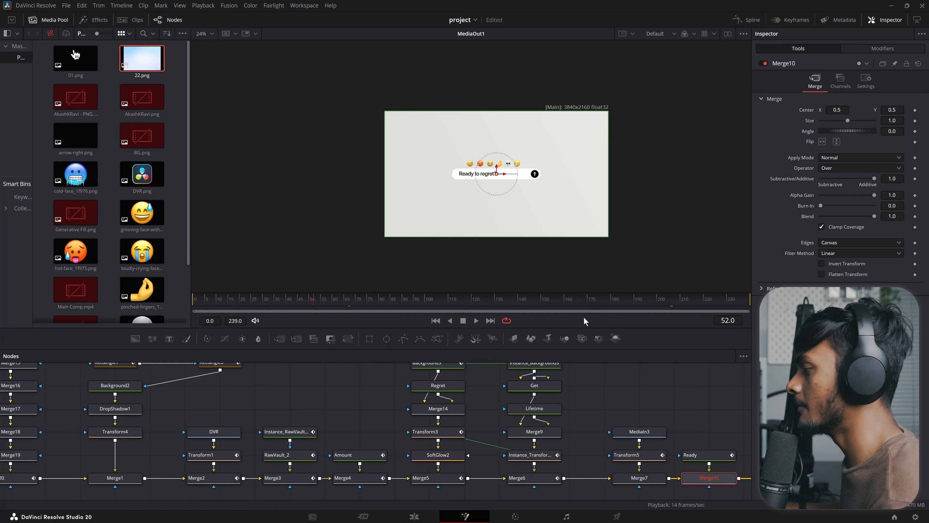
scroll(676, 404, "down", 3)
scroll(561, 424, "up", 3)
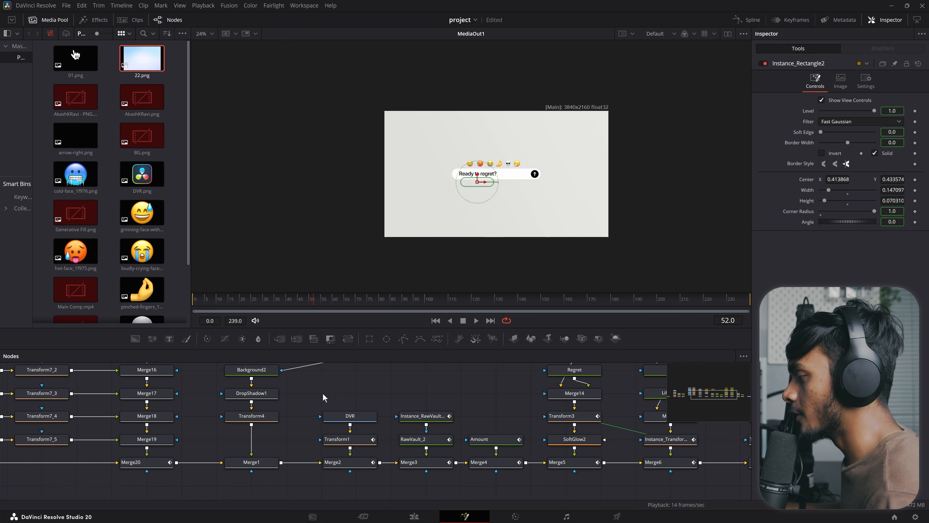
Select the DVR and Instance_RawVault_2 nodes together and toggle their bypass several times.
left_click_drag(378, 428, 457, 425)
key("ctrl+p")
key("ctrl+p")
key("ctrl+p")
key("ctrl+p")
key("ctrl+p")
key("ctrl+p")
key("ctrl+p")
key("ctrl+p")
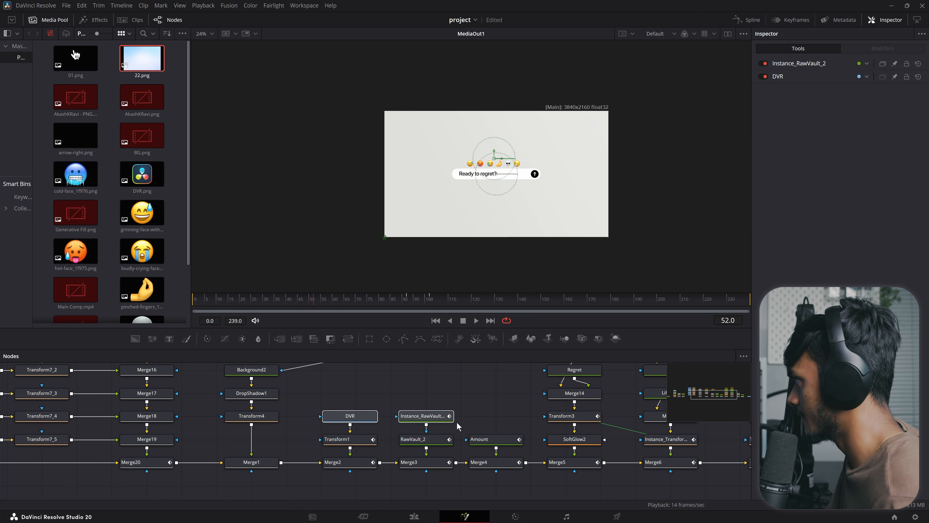
Select only the DVR node, disable it, and enable it again.
left_click(350, 417)
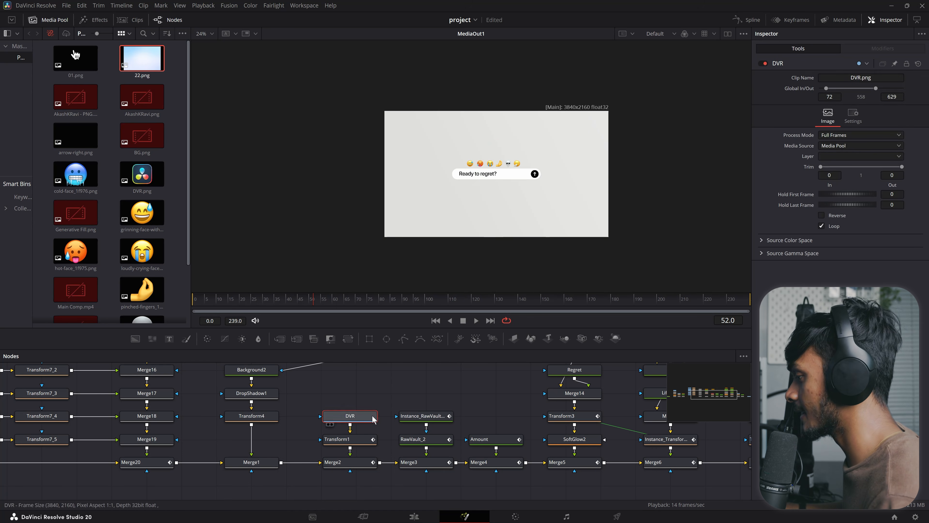
left_click(765, 64)
left_click(765, 64)
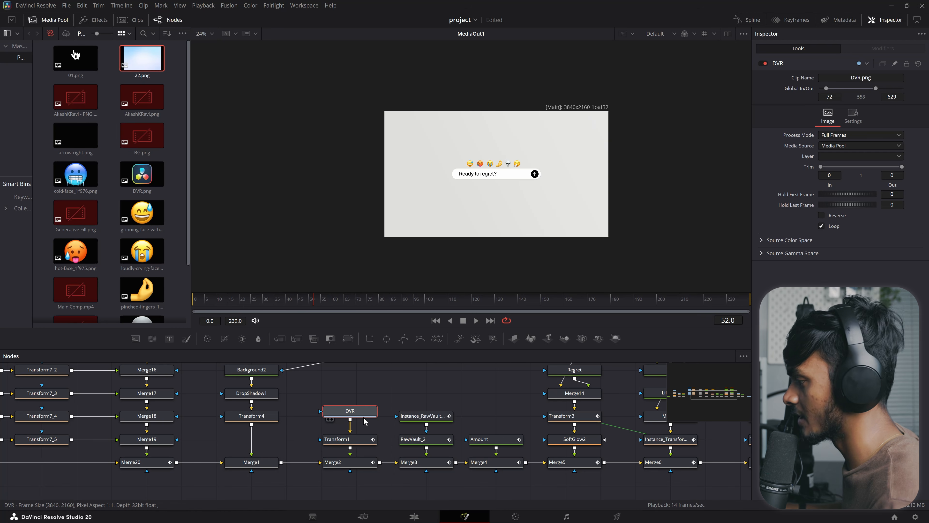
Shift the DVR node slightly upward above Transform1 and rename it DaVinci.
left_click_drag(367, 396, 366, 406)
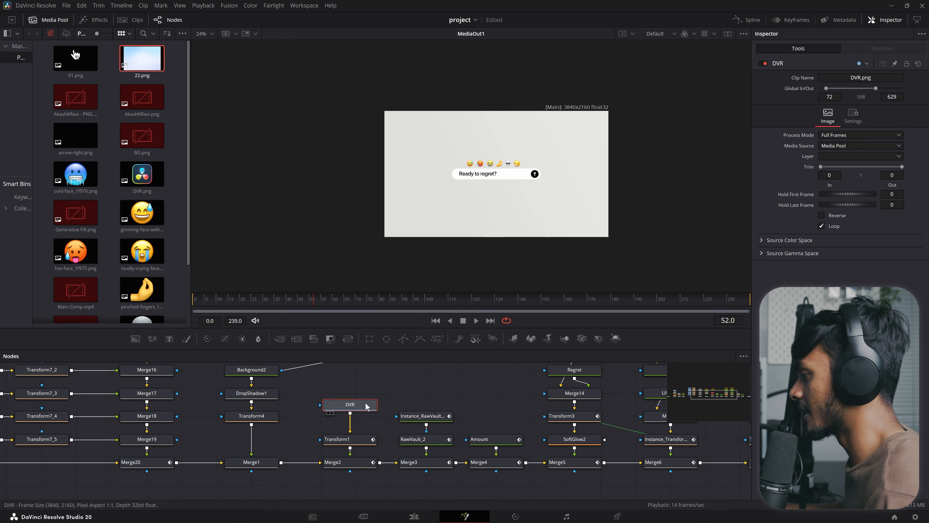
key("F2")
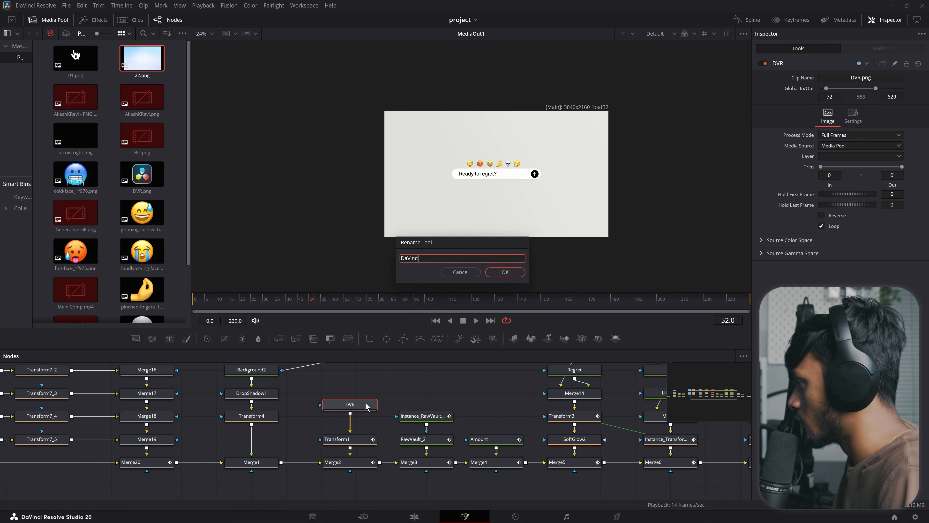
key("Return")
Select MediaIn3, Transform5 and Ready together and rename them in one pass as Med, Trf and Red.
scroll(234, 430, "right", 10)
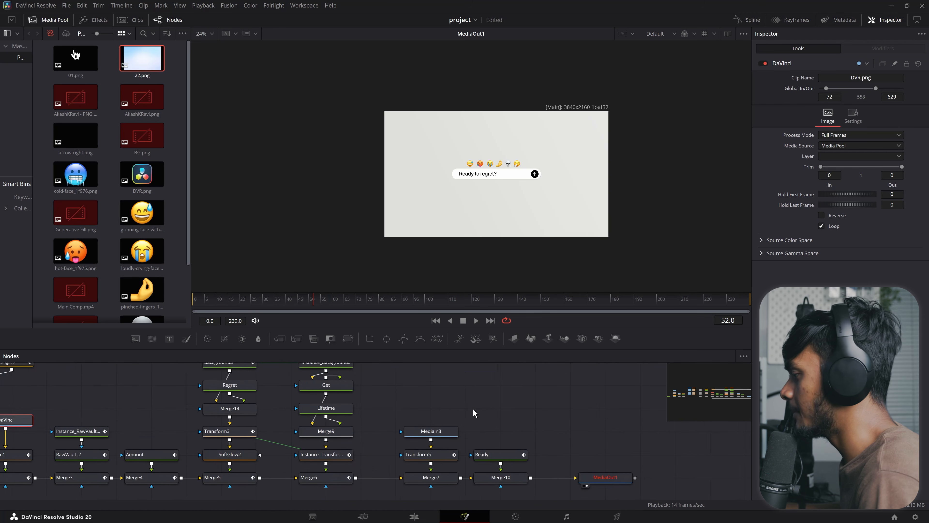
scroll(465, 418, "right", 3)
left_click_drag(377, 389, 499, 459)
key("F2")
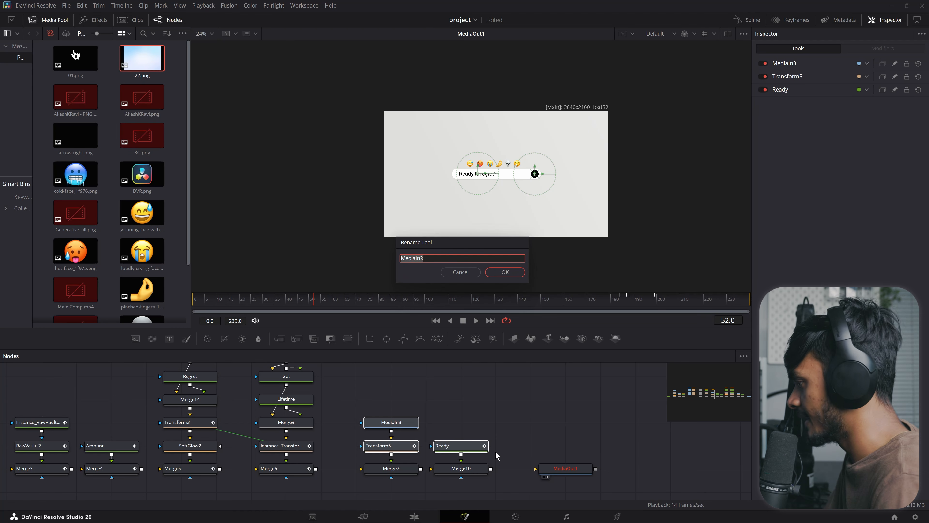
key("Return")
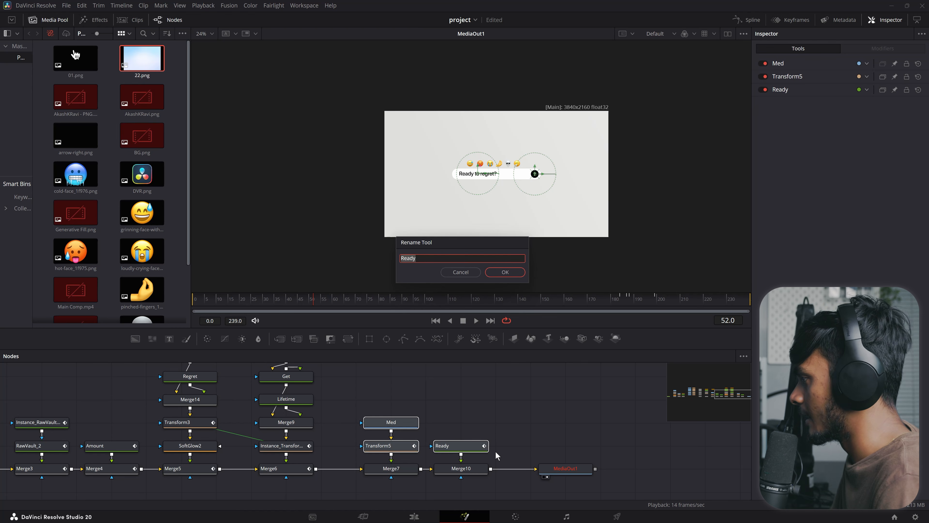
type("Red")
key("Return")
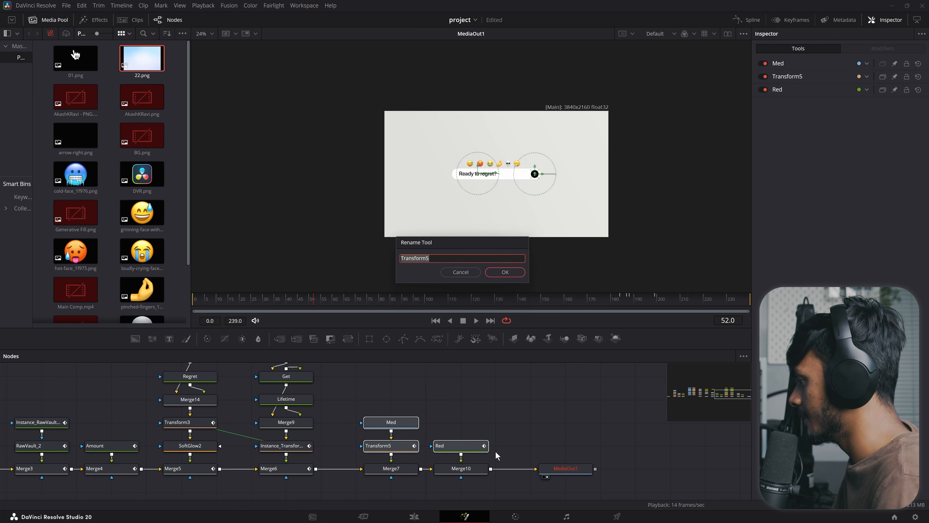
type("Trf")
key("Return")
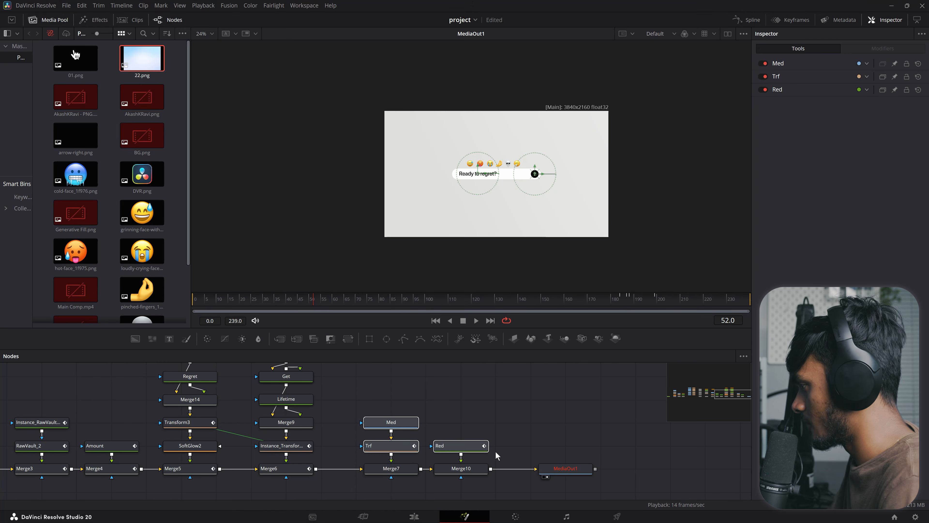
left_click_drag(403, 396, 521, 457)
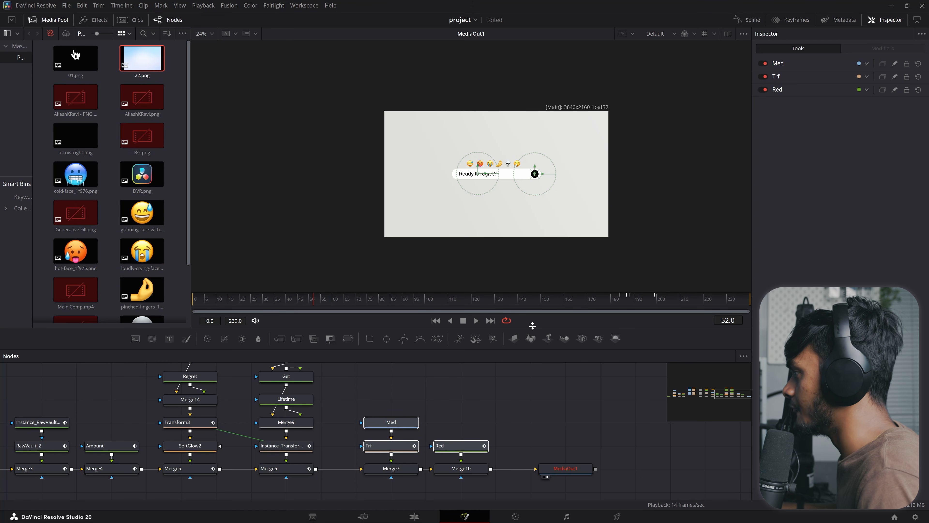
Examine the composition in the viewer and the complete node tree at different zoom levels.
scroll(497, 146, "down", 2)
scroll(501, 150, "up", 3)
scroll(505, 150, "down", 2)
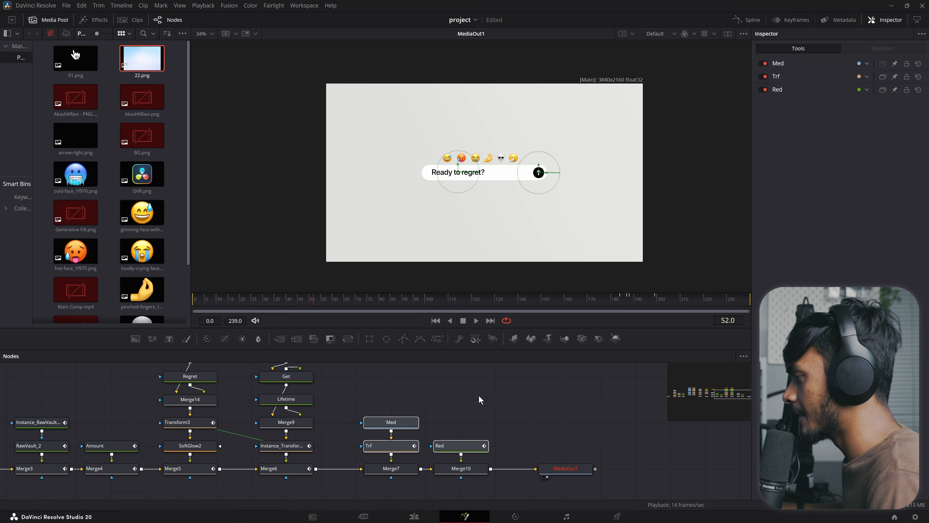
scroll(522, 416, "down", 5)
scroll(458, 405, "up", 4)
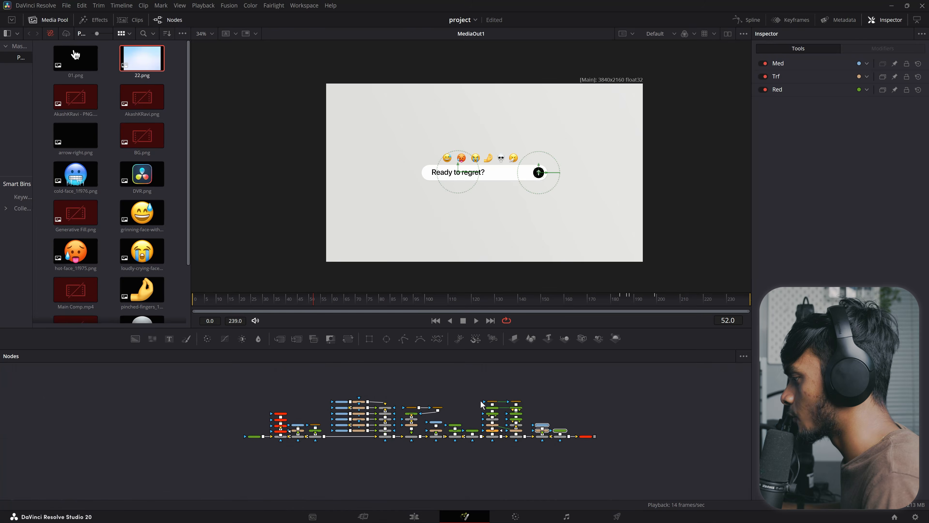
scroll(457, 405, "down", 3)
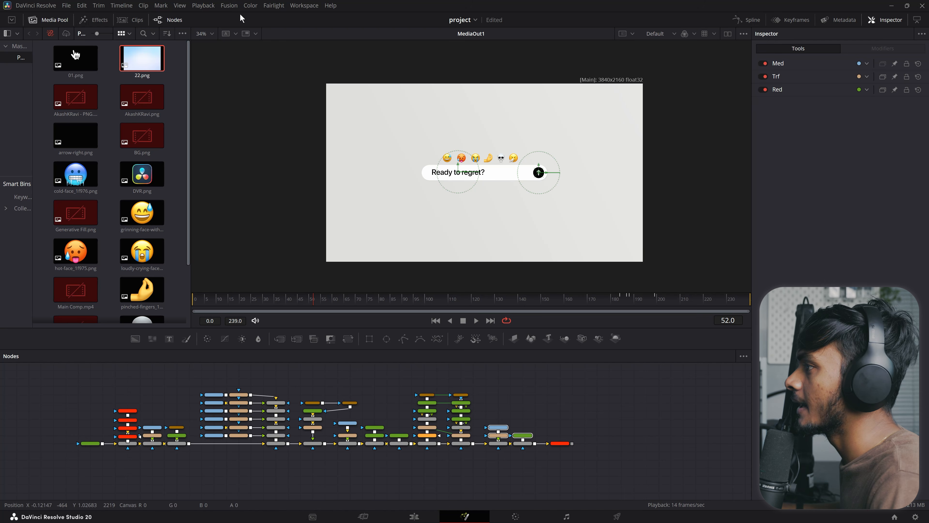
In the Fusion user interface settings, clear the Ctrl modifier for mouse-wheel panning, save, and test zooming in the viewer.
left_click(228, 6)
left_click(251, 24)
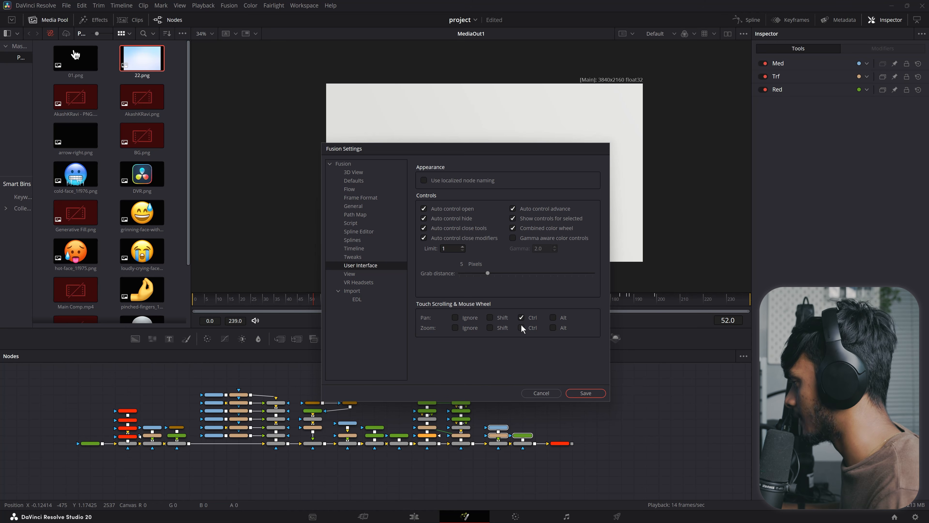
left_click(454, 318)
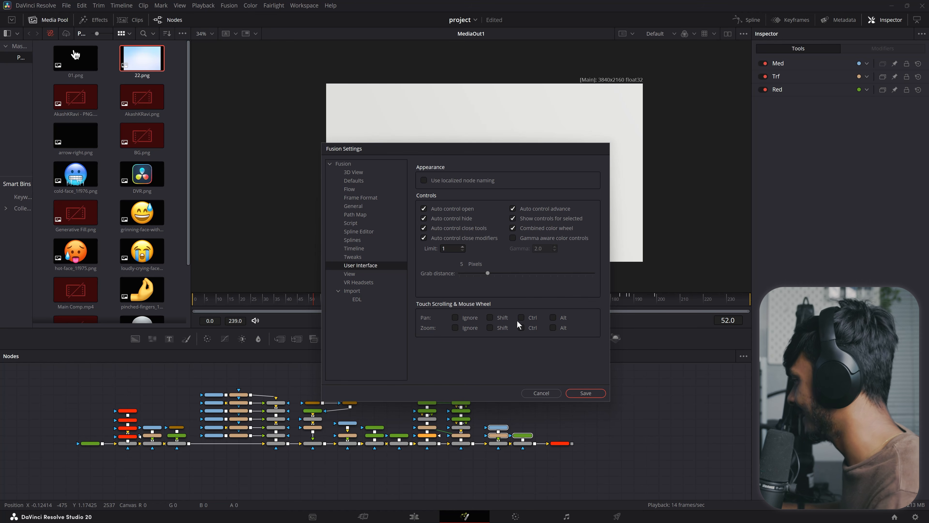
left_click(585, 393)
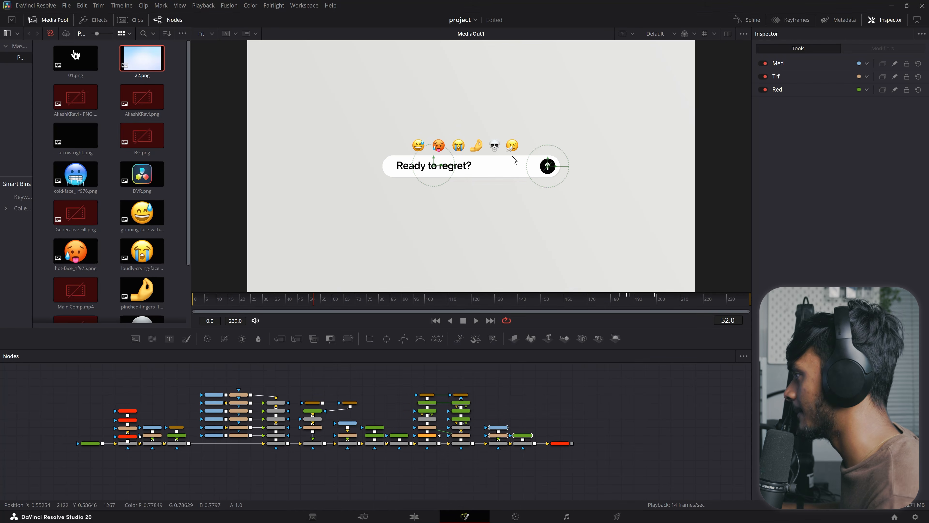
scroll(514, 161, "up", 1)
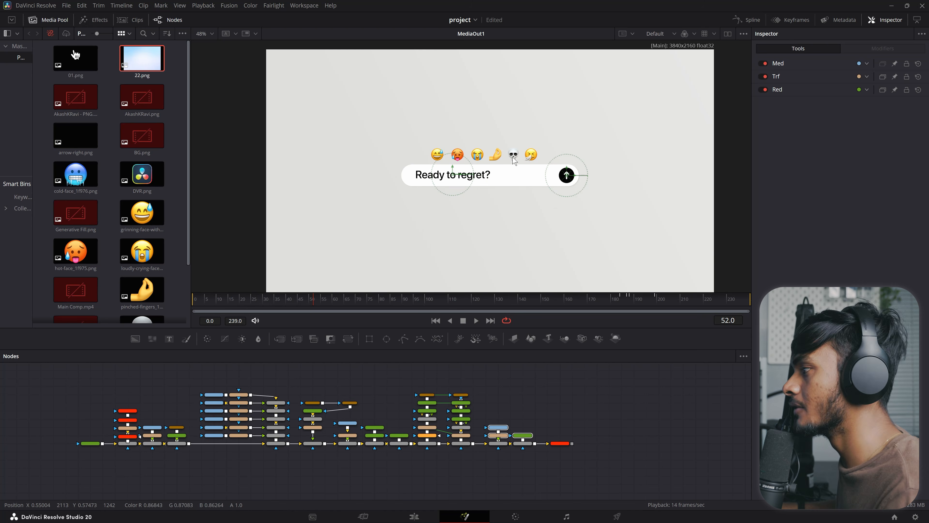
Examine the Ready to regret? composition in the viewer and its node tree at several zoom levels.
scroll(561, 404, "down", 3)
scroll(562, 404, "up", 3)
scroll(487, 411, "up", 2)
scroll(490, 225, "down", 3)
scroll(490, 225, "up", 3)
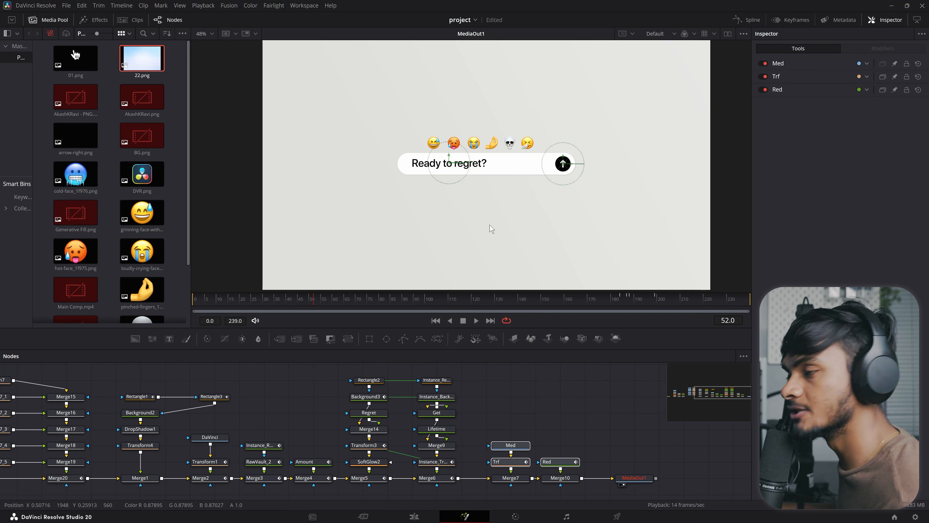
scroll(483, 205, "down", 3)
scroll(491, 202, "up", 2)
scroll(527, 165, "down", 4)
scroll(526, 165, "up", 5)
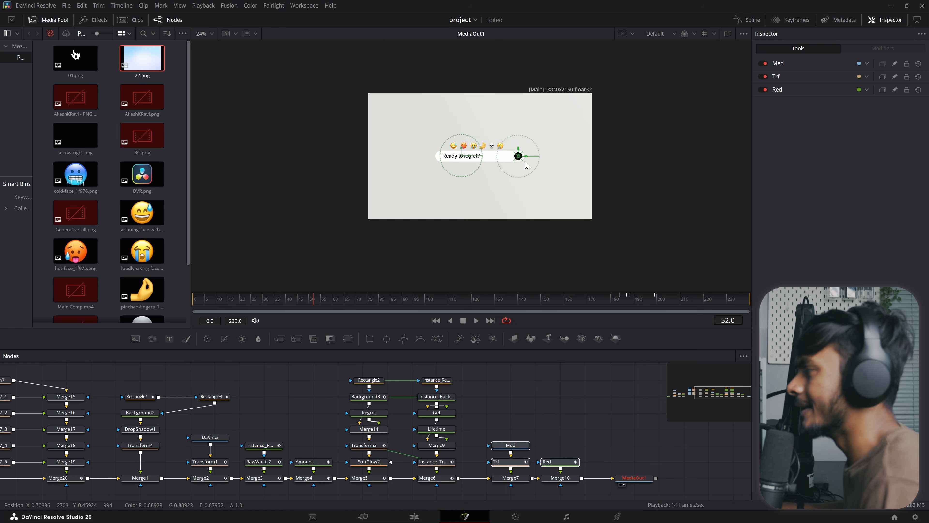
Zoom the MediaOut1 viewer out and restore it to Fit, comparing the shortcut with the viewer's zoom options.
scroll(527, 165, "down", 3)
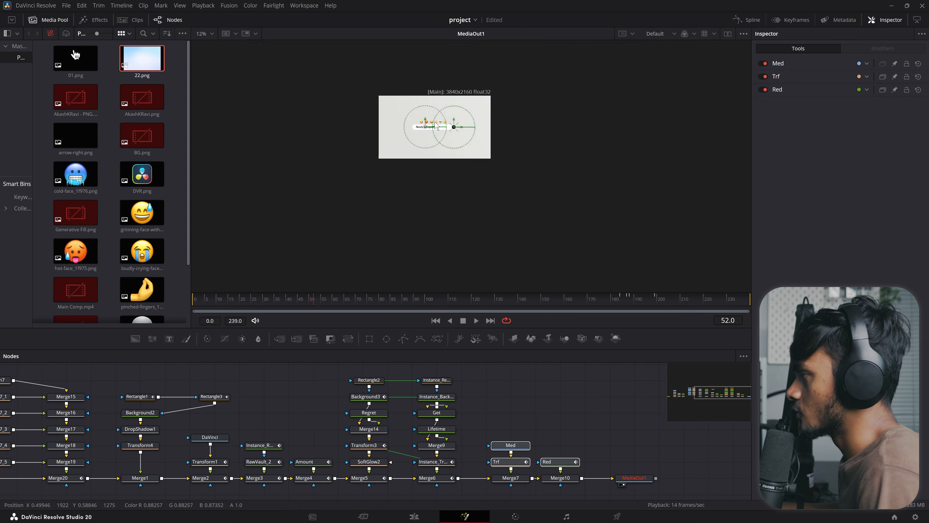
key("ctrl+f")
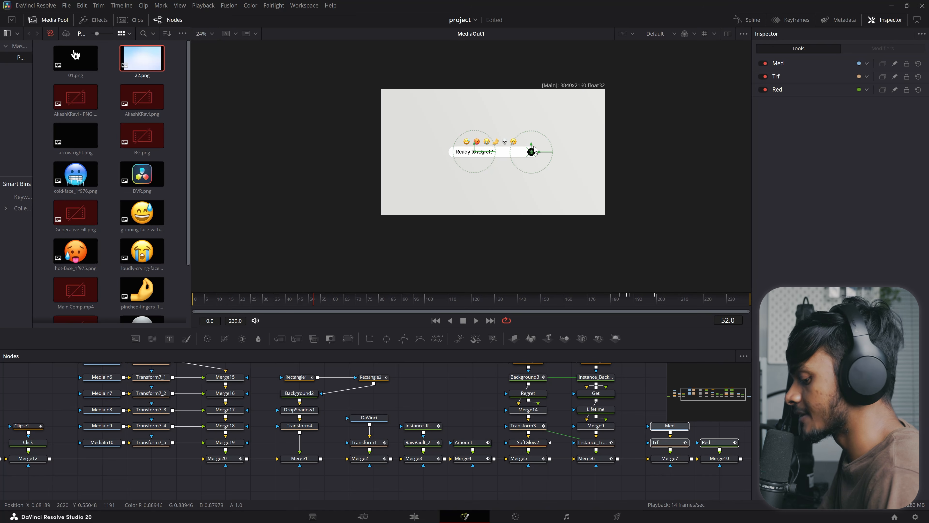
key("ctrl+f")
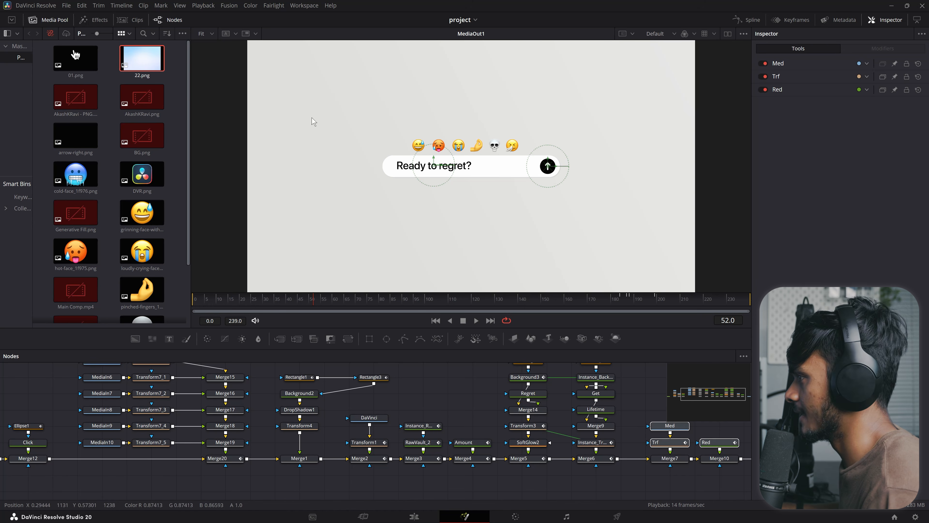
left_click(211, 34)
left_click(207, 56)
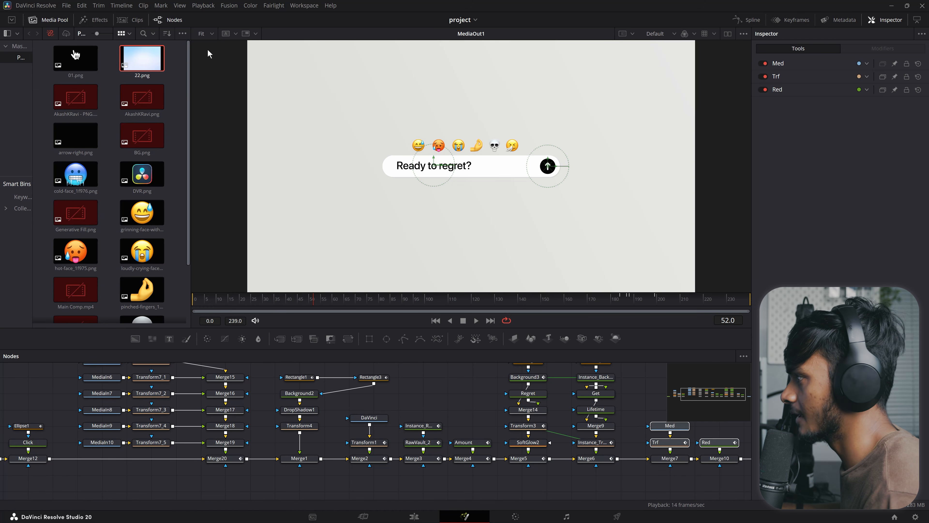
scroll(407, 131, "down", 3)
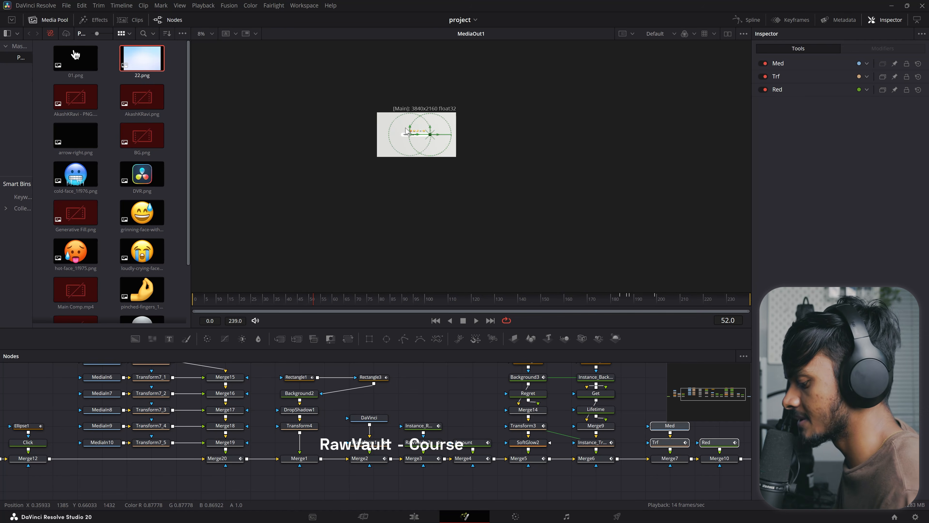
key("ctrl+f")
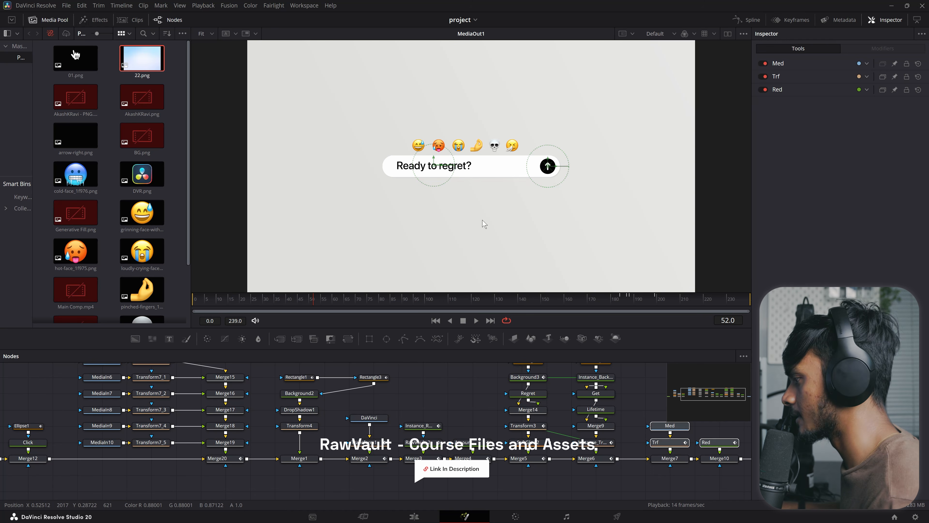
Hide the Media Pool and switch from the single viewer to dual viewers.
scroll(446, 413, "down", 5)
scroll(512, 406, "up", 5)
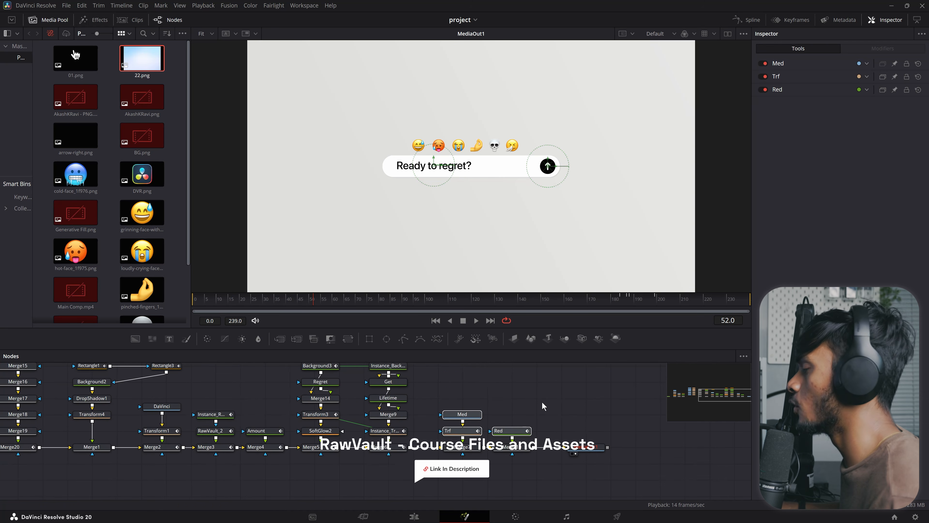
left_click(49, 20)
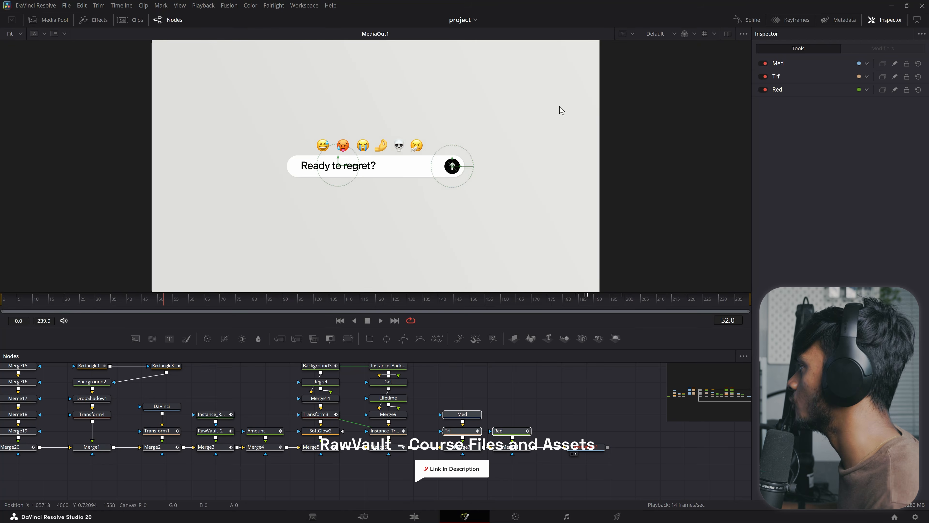
scroll(473, 124, "down", 2)
left_click(727, 33)
scroll(645, 172, "down", 2)
scroll(534, 131, "up", 2)
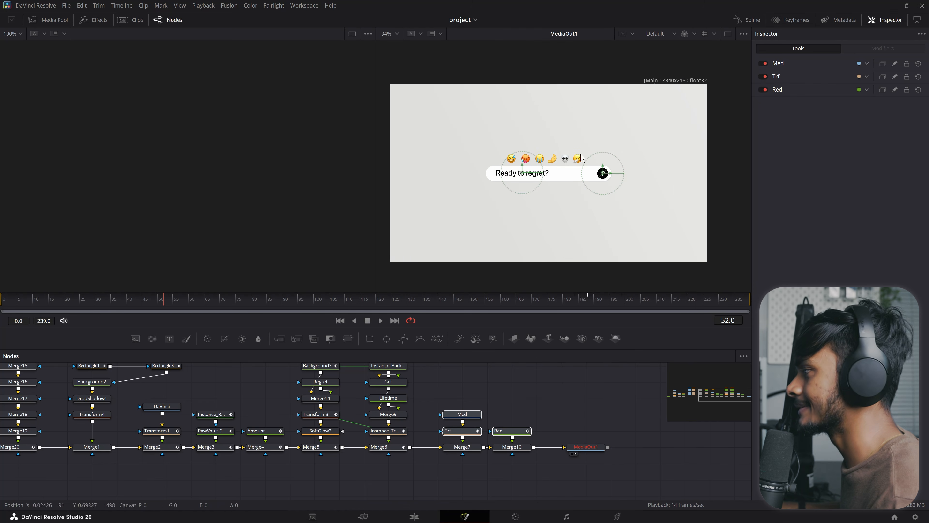
Show the Med node in the left viewer, check its View On options, and shift MediaOut1 into line with Merge10.
left_click(462, 415)
key("1")
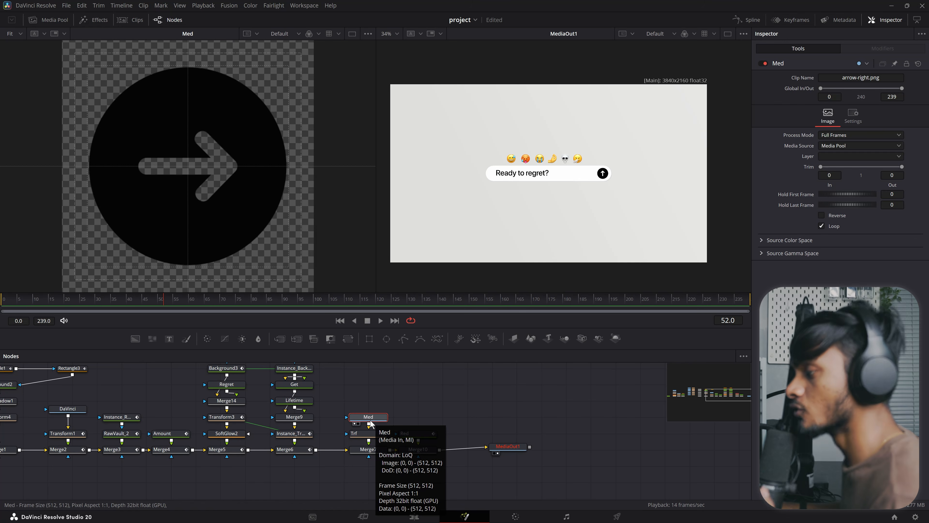
right_click(373, 422)
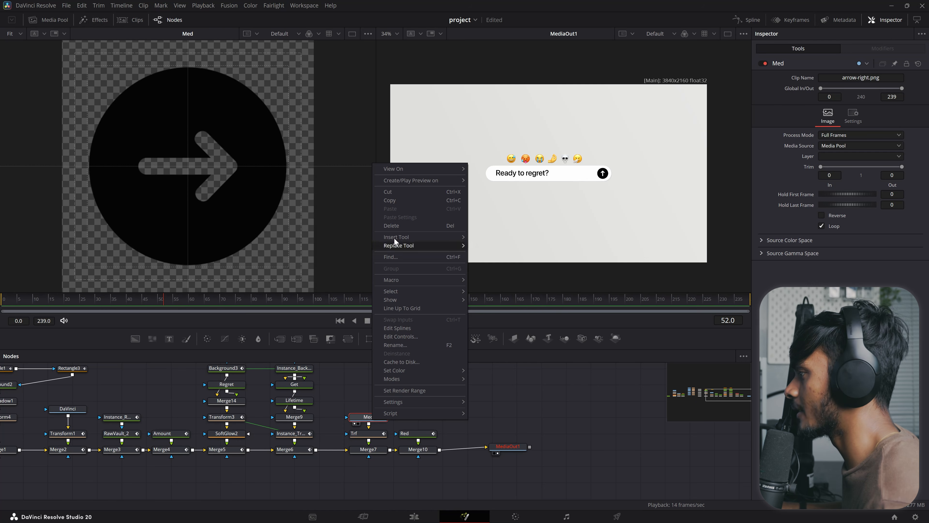
mouse_move(398, 171)
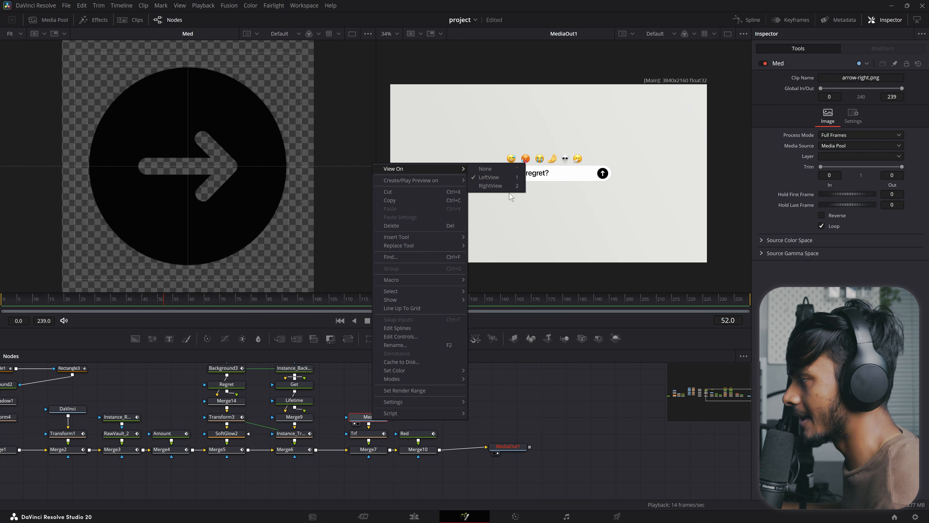
left_click(524, 394)
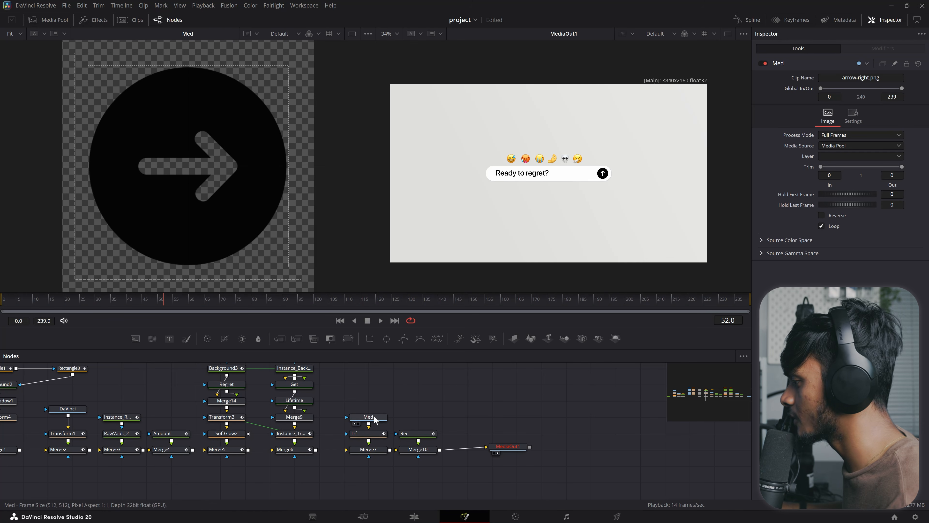
left_click_drag(507, 447, 516, 450)
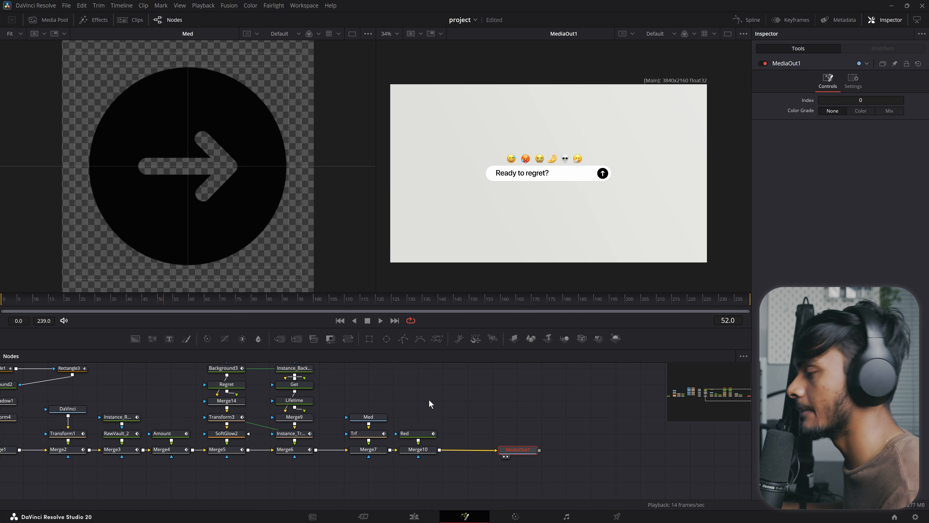
Load Merge12 into the left viewer, followed by the Click node.
scroll(518, 165, "down", 3)
scroll(517, 164, "up", 3)
scroll(375, 446, "down", 5)
scroll(376, 445, "up", 5)
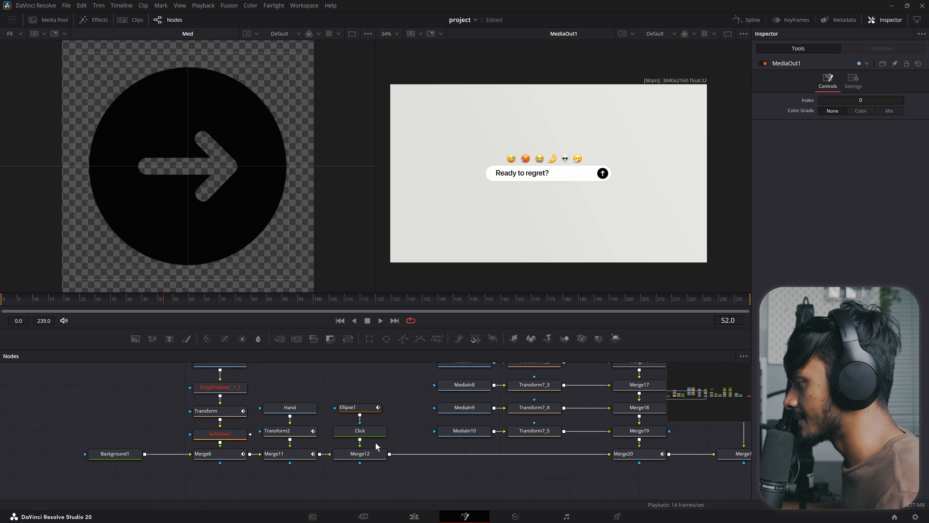
left_click(369, 455)
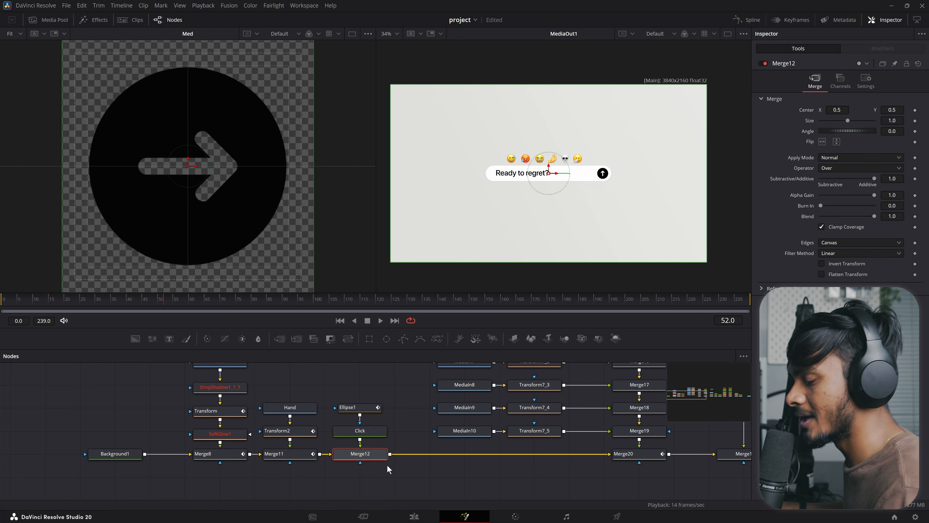
key("1")
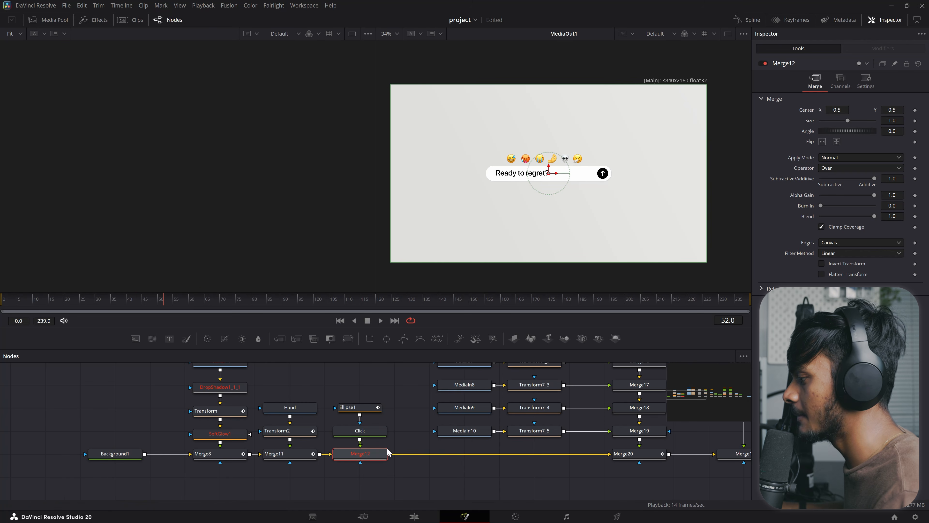
left_click(353, 432)
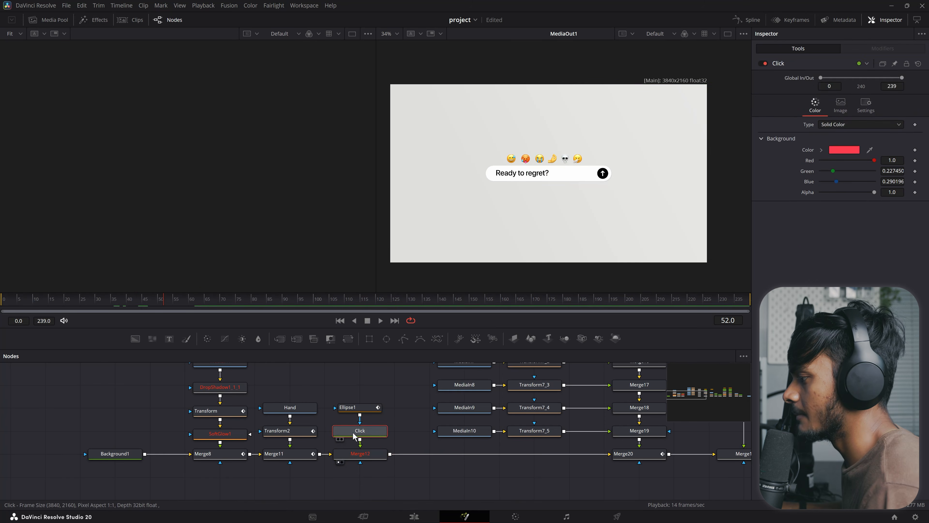
key("1")
scroll(206, 194, "down", 2)
scroll(190, 153, "up", 2)
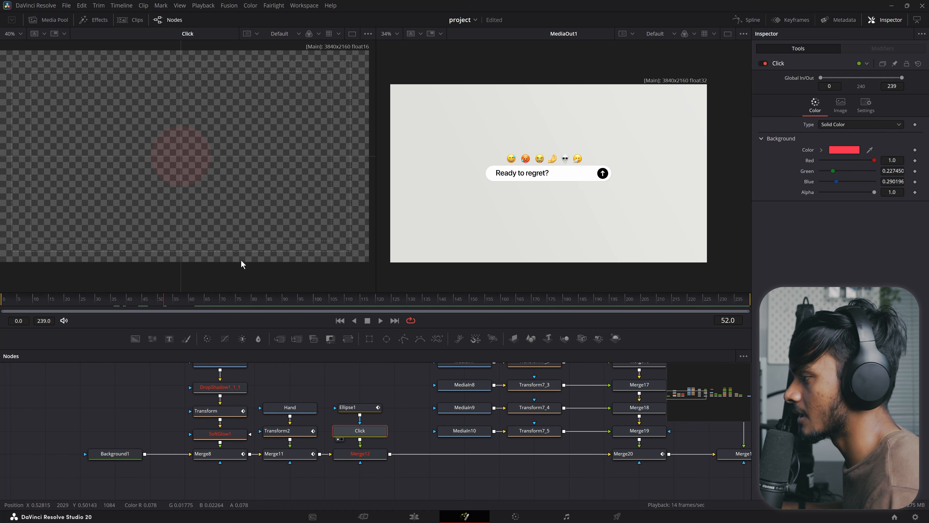
Load Merge10 into the right viewer and zoom out on its image.
scroll(349, 429, "down", 5)
scroll(516, 400, "up", 5)
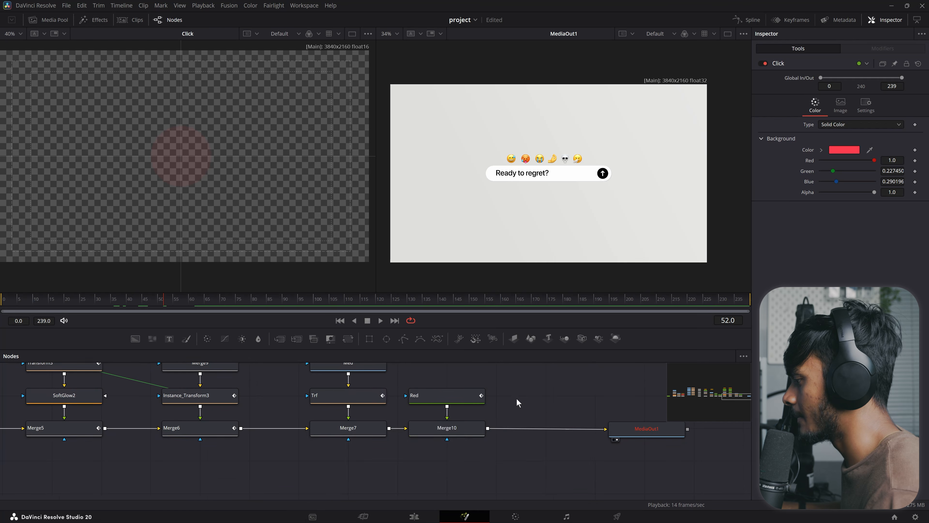
left_click(464, 433)
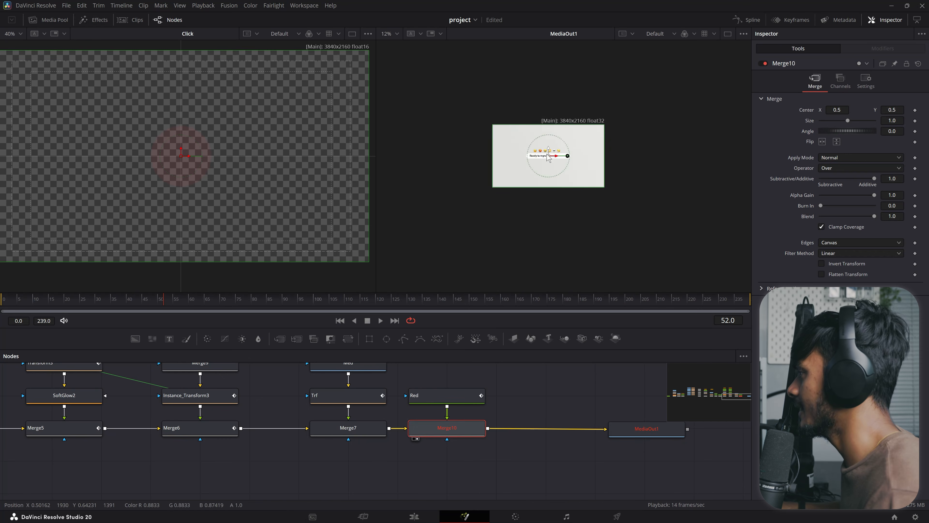
scroll(356, 433, "down", 3)
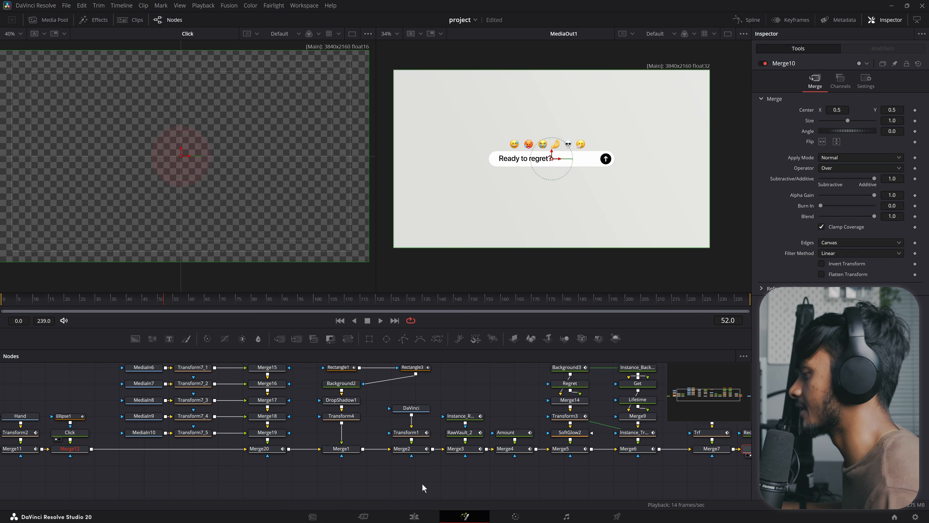
Select the Transform1 node below DaVinci and increase its Size to 0.224.
scroll(421, 483, "up", 3)
left_click(358, 406)
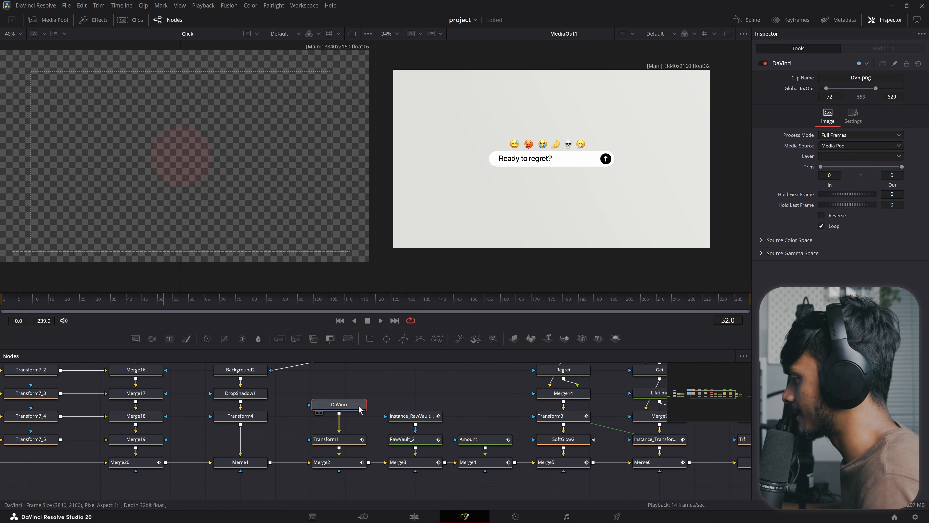
left_click(351, 439)
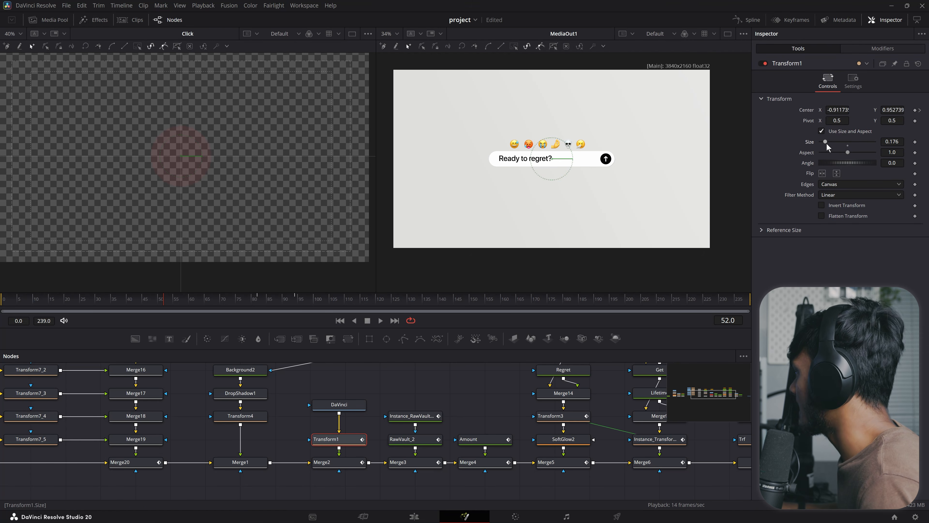
left_click_drag(825, 141, 836, 141)
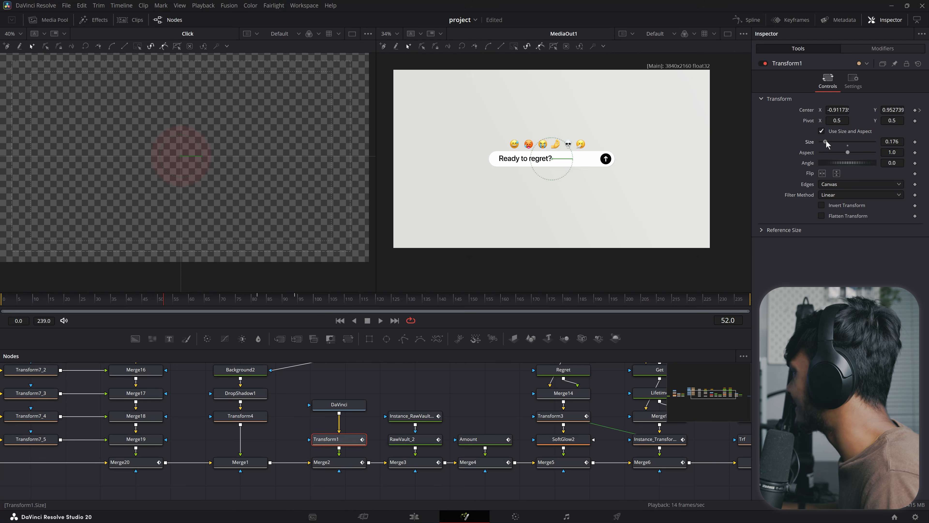
mouse_move(833, 141)
left_mouse_down()
mouse_move(846, 142)
mouse_move(803, 137)
mouse_move(911, 134)
mouse_move(839, 139)
left_mouse_up()
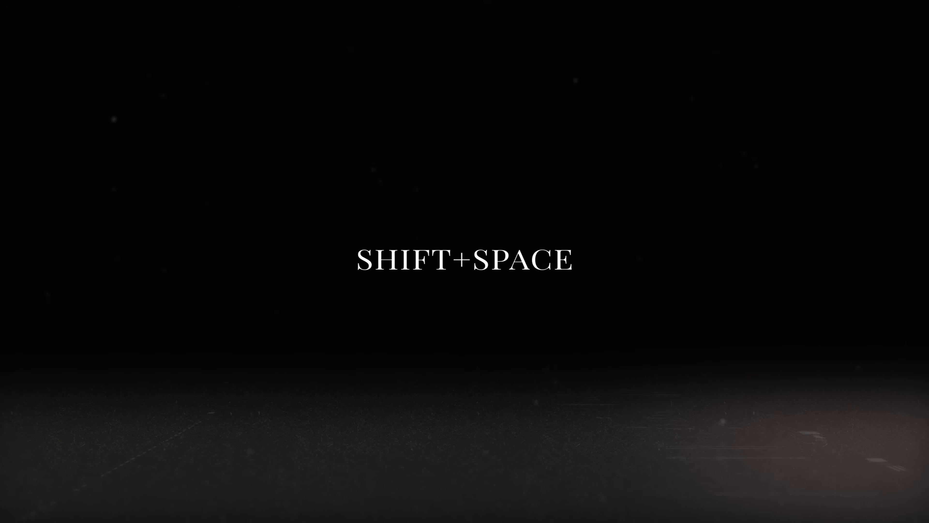
Search the Select Tool dialog for "sme", clear the search, and close it without adding a tool.
key("shift+space")
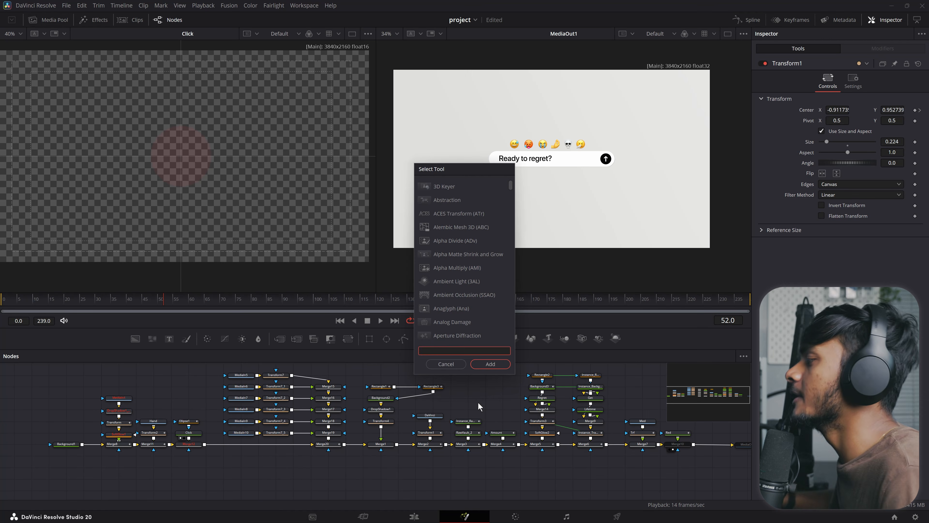
type("smeg")
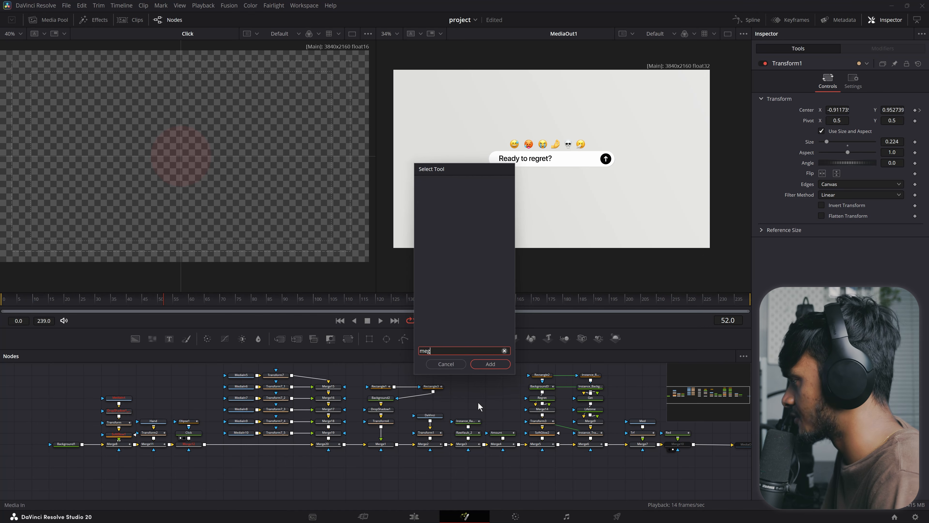
key("BackSpace")
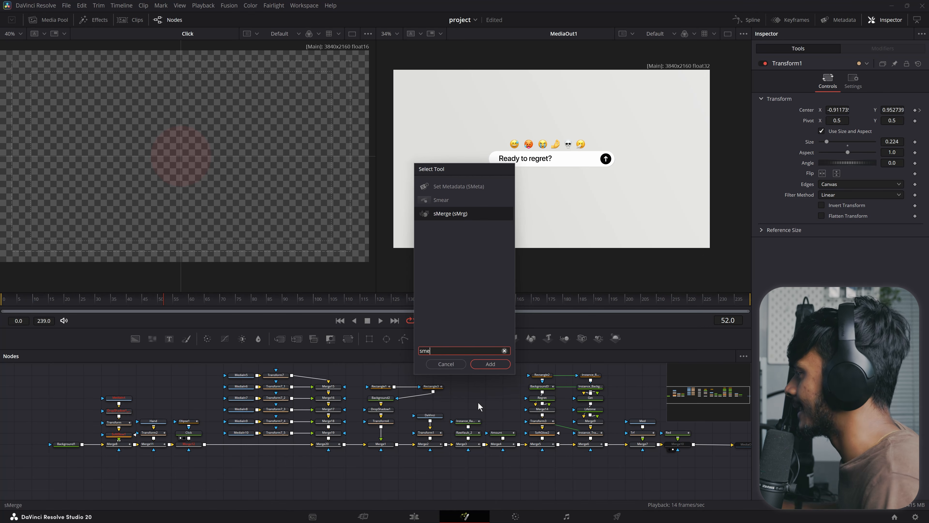
left_click(504, 351)
left_click(458, 362)
Look at the node graph's Add Tool option and briefly show and hide the Effects library.
right_click(463, 372)
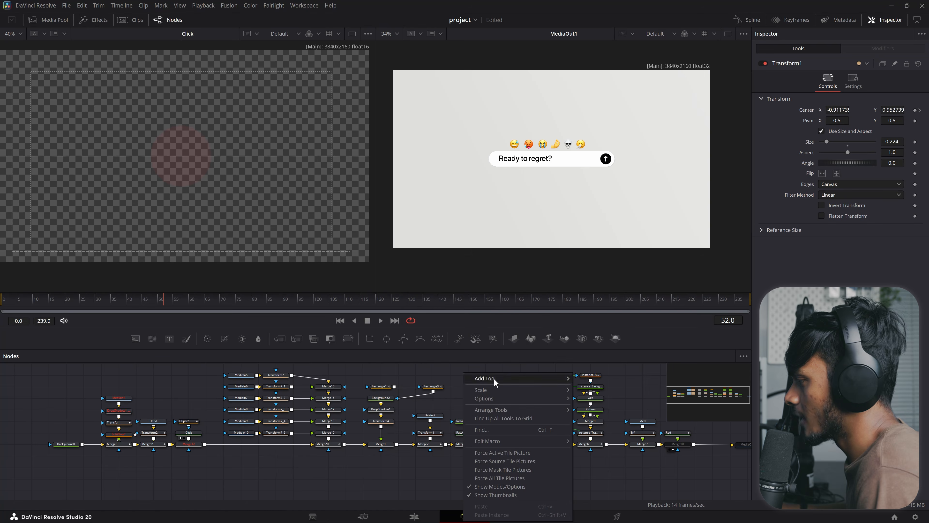
mouse_move(493, 378)
key("Escape")
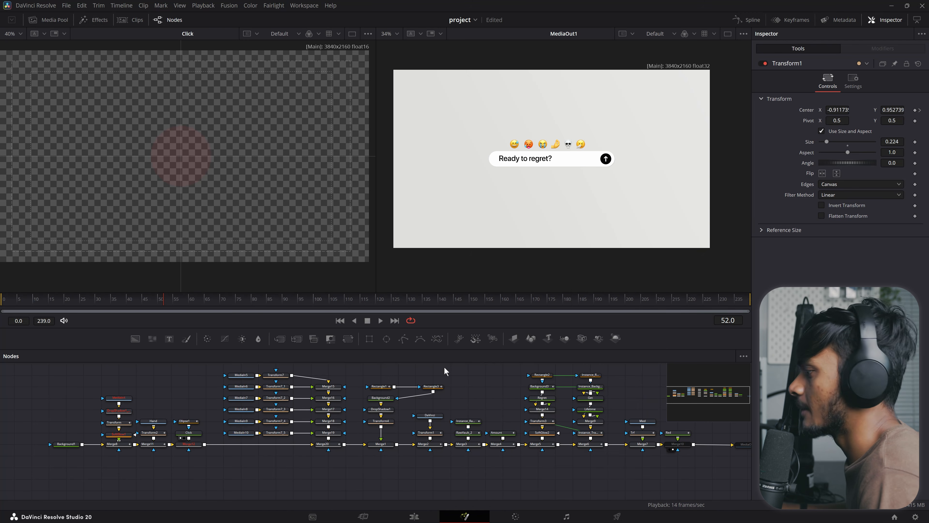
left_click(98, 21)
left_click(89, 19)
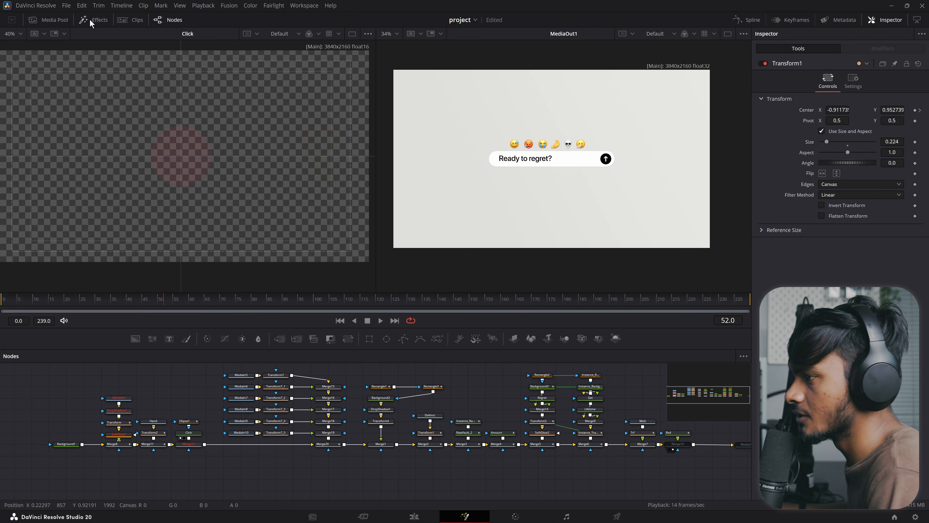
Search the Select Tool dialog for "3d", add Cube 3D to the composition, and delete it.
left_click(431, 387)
key("shift+space")
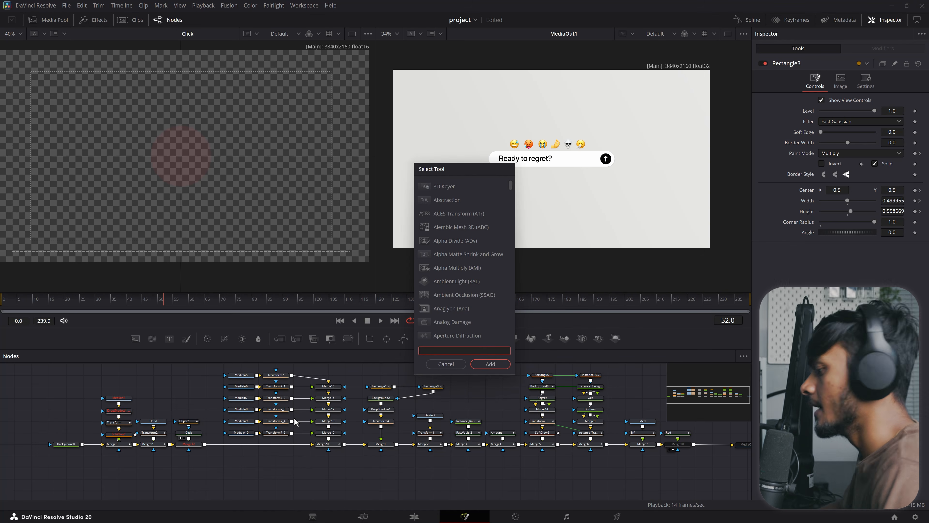
type("cube")
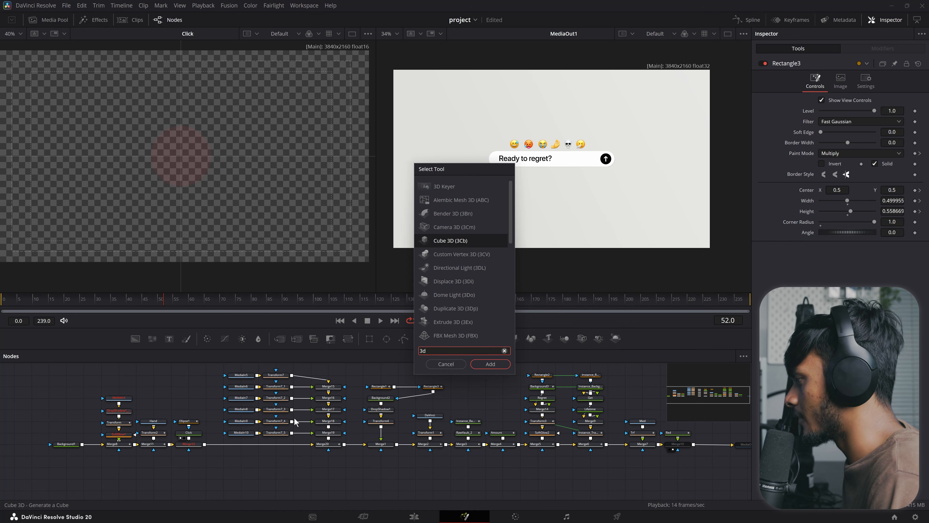
key("Return")
key("Delete")
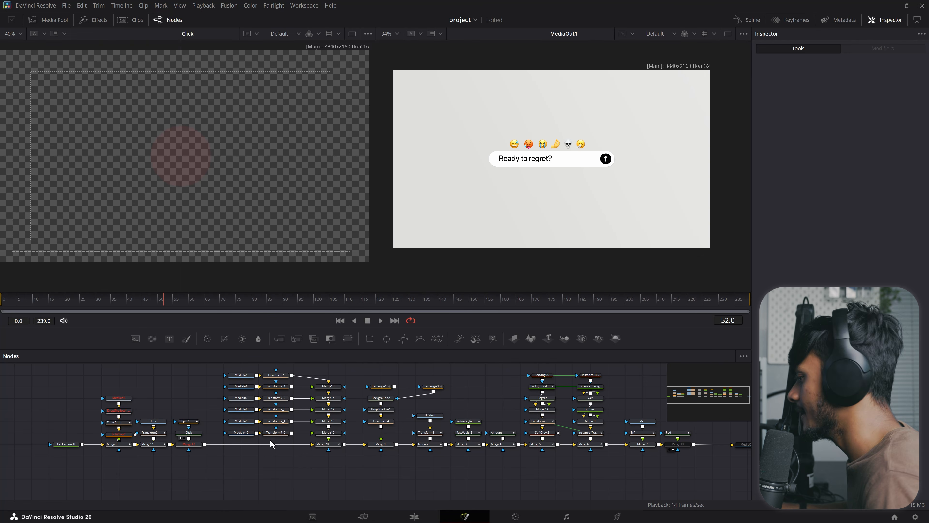
scroll(270, 439, "right", 3)
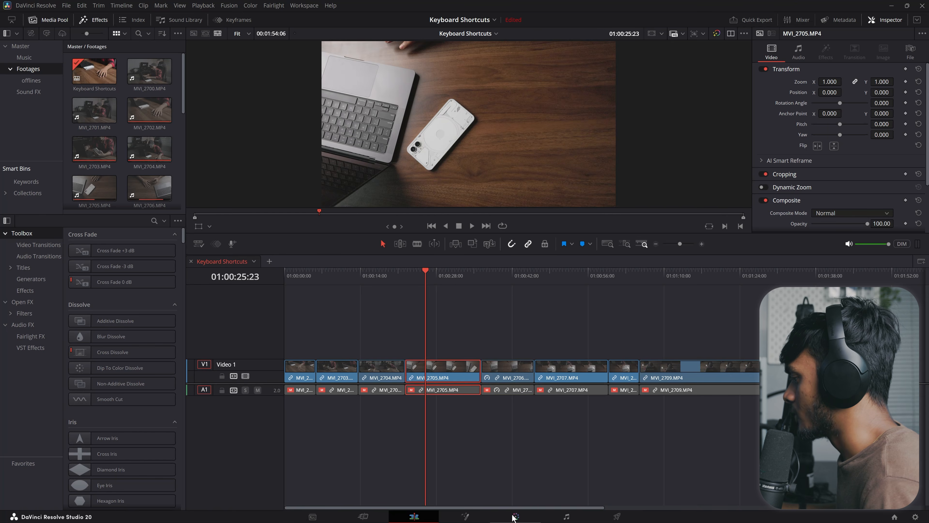
On the Color page, raise node 01's Offset to 27.45 and add a serial node with Temp 630.0 and Contrast 1.126.
left_click(515, 516)
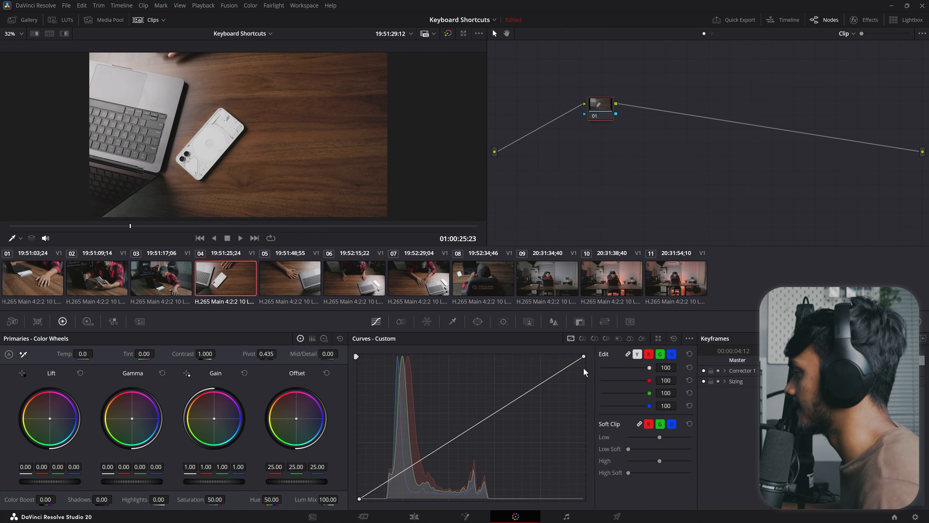
mouse_move(299, 418)
left_mouse_down()
mouse_move(301, 435)
mouse_move(297, 418)
left_mouse_up()
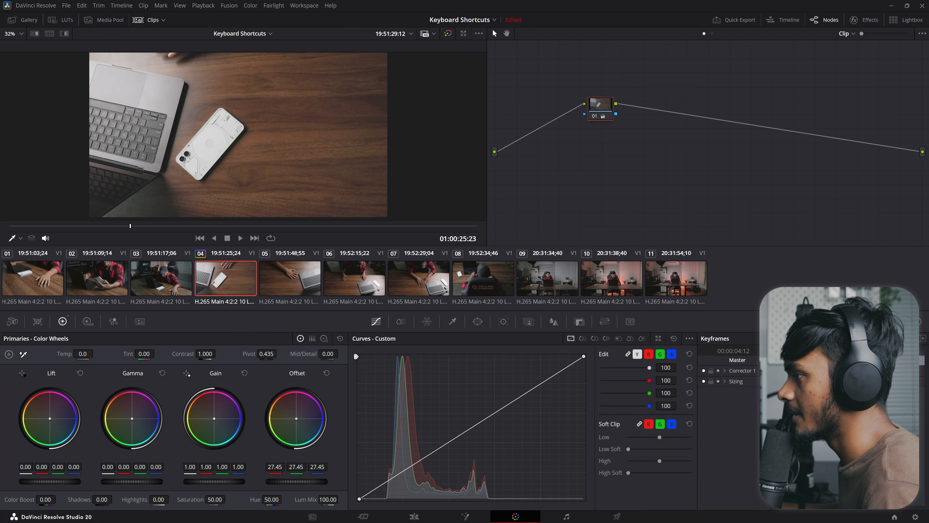
key("alt+s")
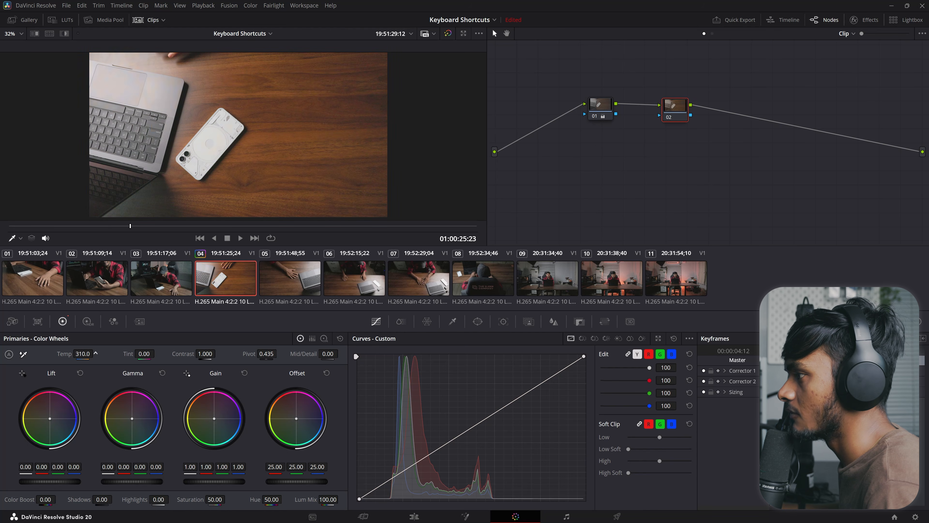
left_click_drag(225, 355, 218, 353)
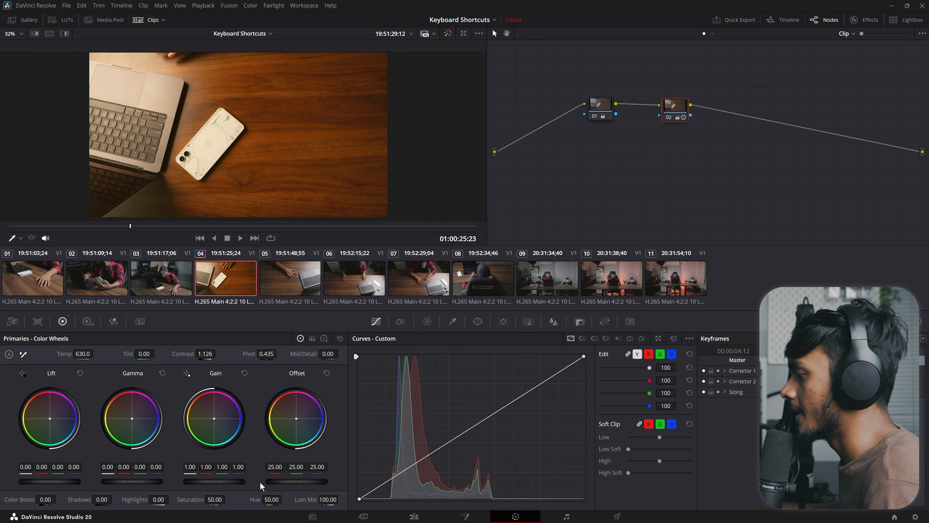
Add a serial node after node 02 and bring nodes 02 and 03 closer to node 01.
key("alt+s")
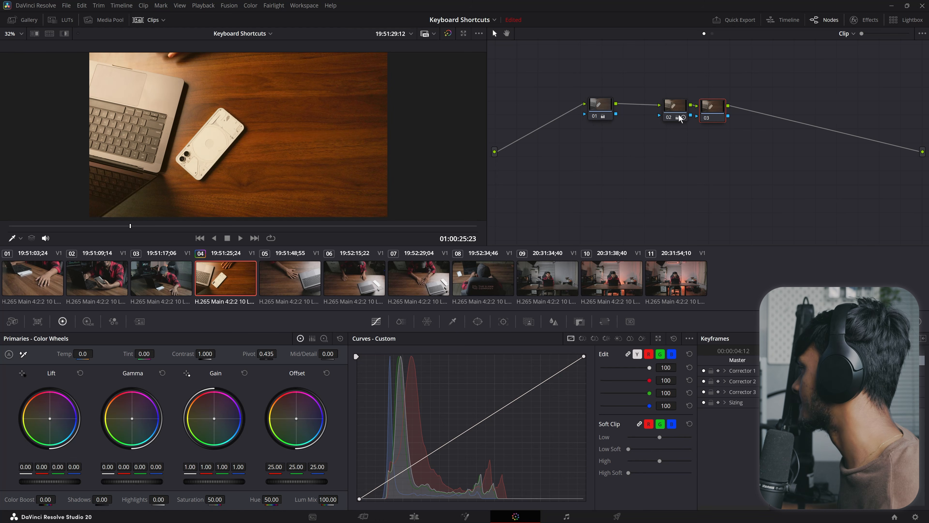
left_click(649, 116)
left_click_drag(712, 120, 688, 120)
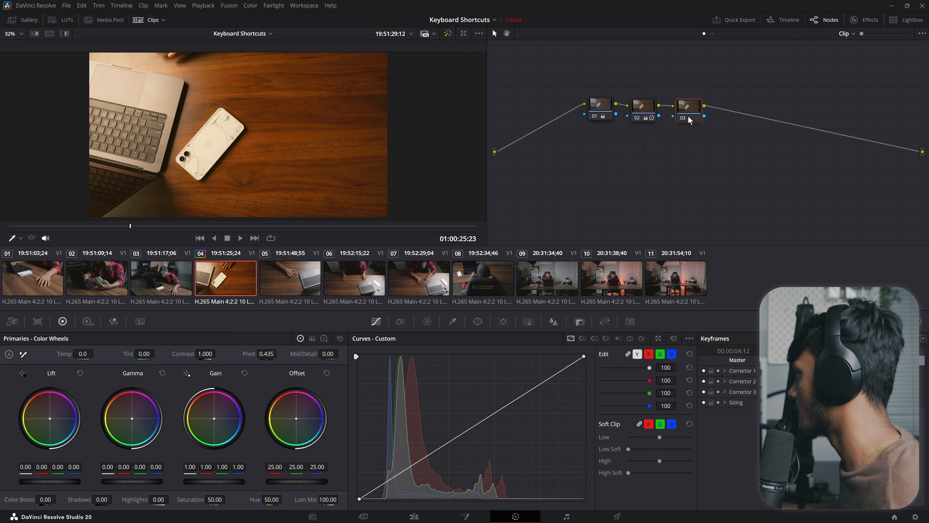
Add a serial node after node 03 and delete it, twice in a row.
key("alt+s")
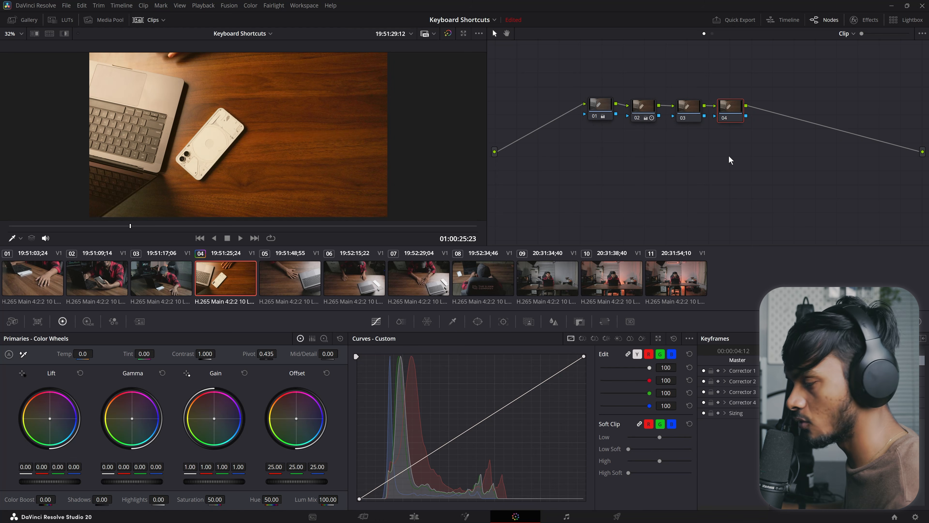
key("Delete")
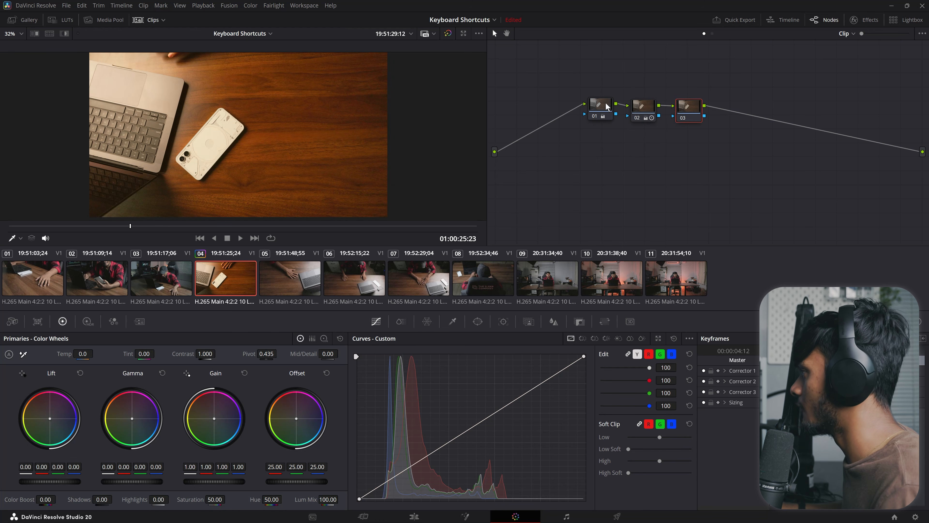
key("alt+s")
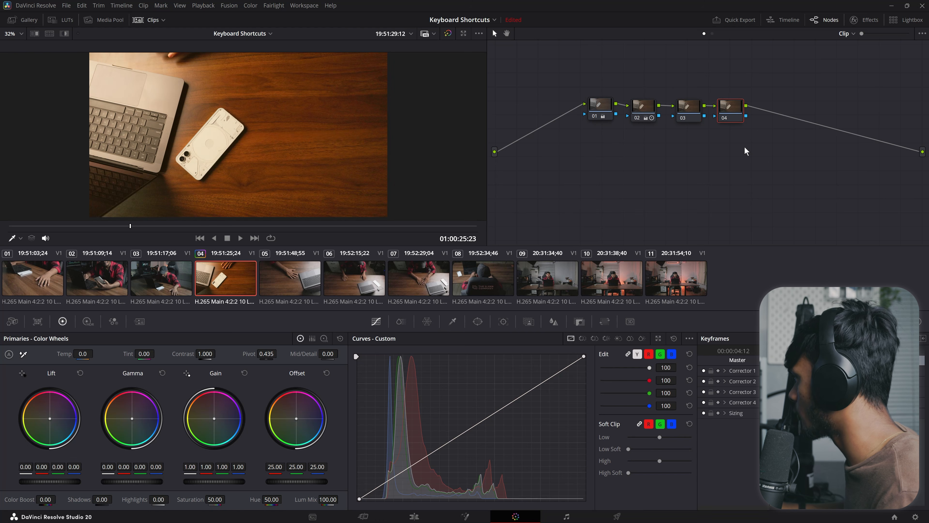
key("Delete")
Insert a serial node before the first node, place it at the start of the chain, and delete it.
left_click_drag(678, 112, 658, 111)
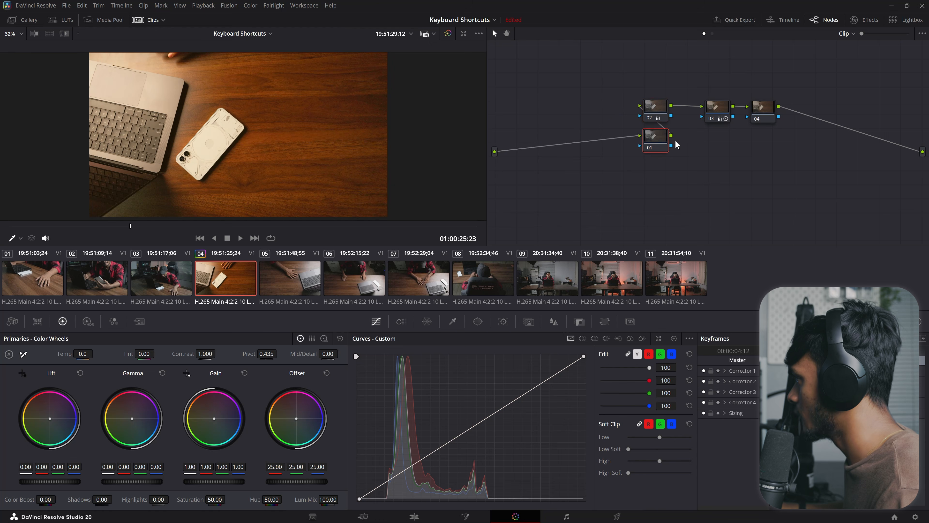
left_click_drag(675, 140, 590, 111)
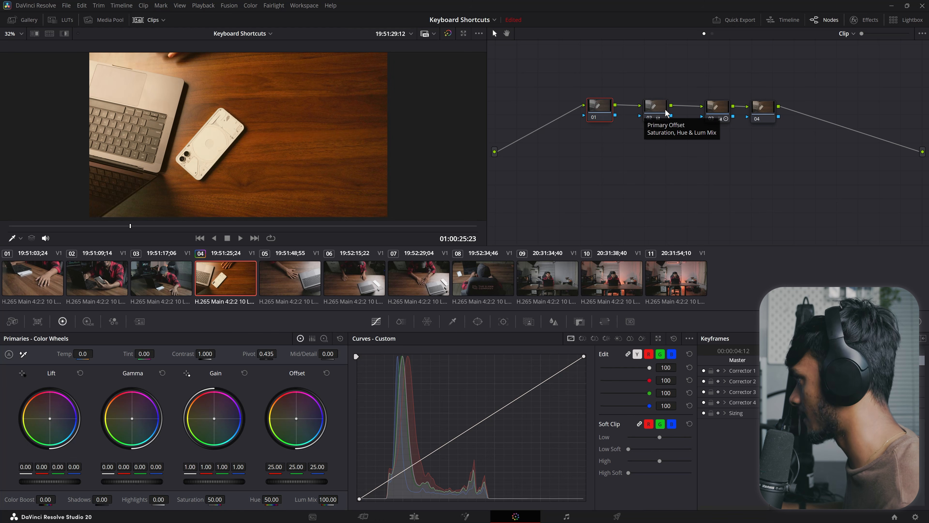
key("Delete")
Insert another serial node ahead of the first one, position it in line, and view its Add Node options.
left_click_drag(655, 113, 651, 113)
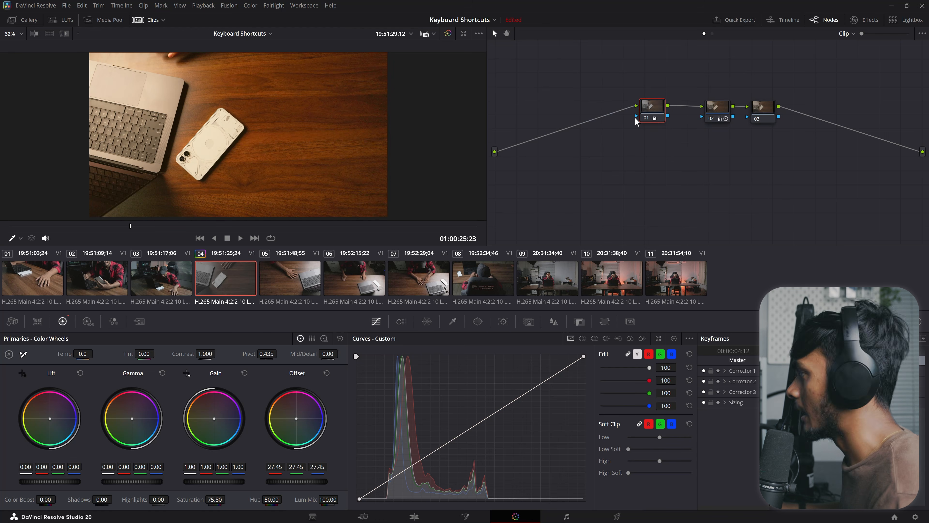
key("shift+s")
left_click_drag(651, 134, 585, 111)
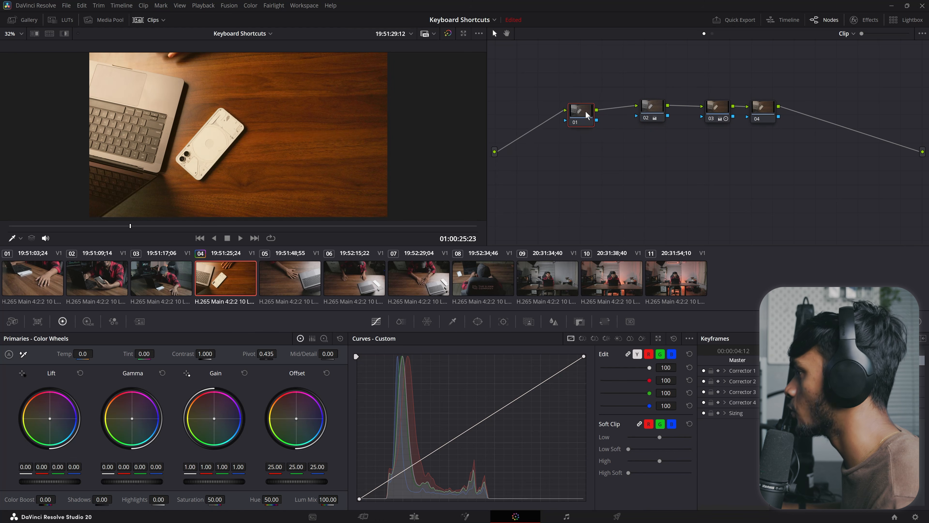
right_click(585, 114)
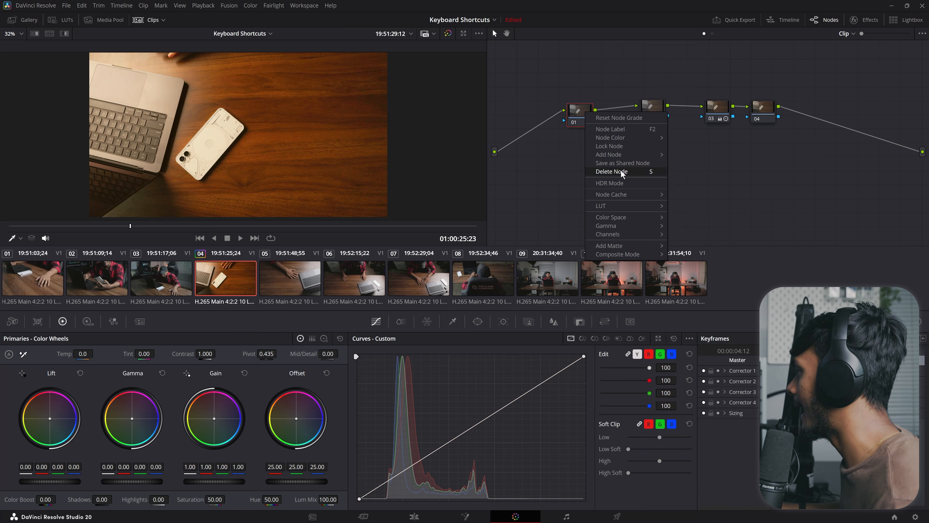
mouse_move(626, 154)
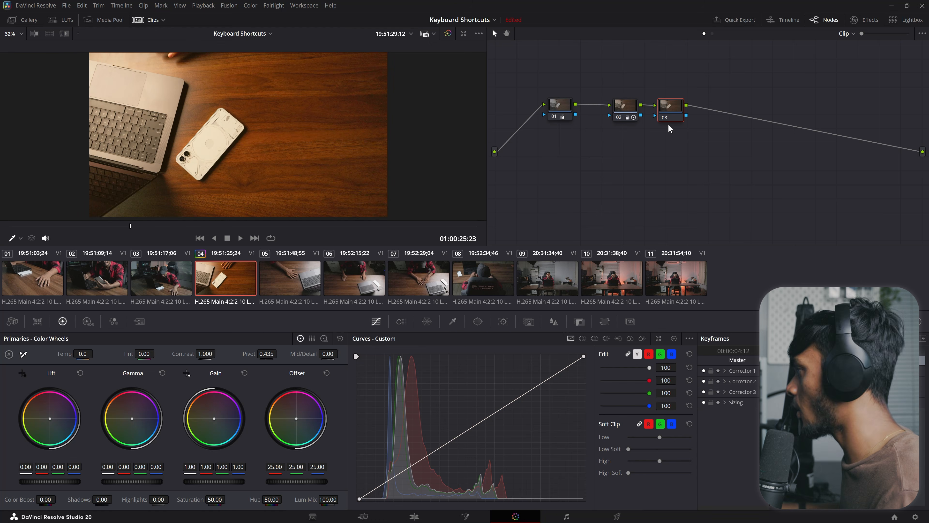
Add four parallel nodes beneath node 03 and replace them with three layer nodes.
key("alt+p")
key("alt+p")
key("alt+p")
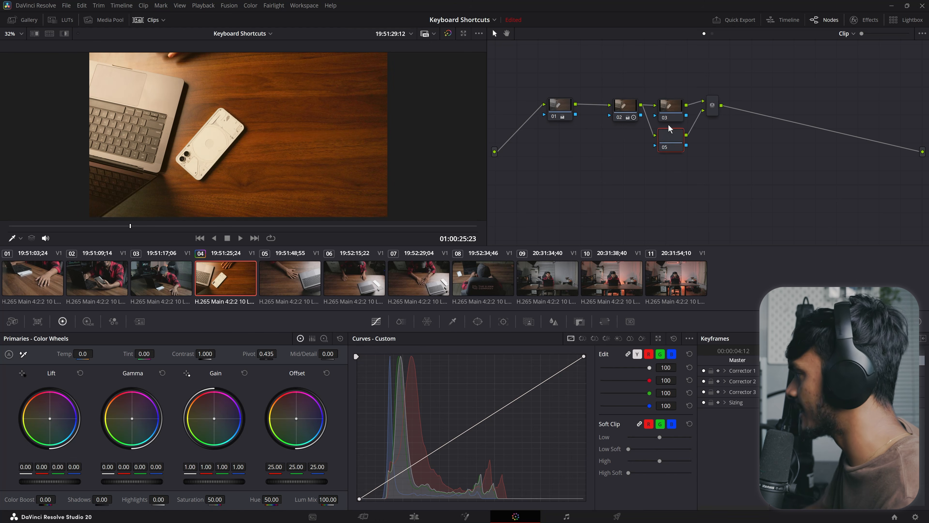
key("alt+p")
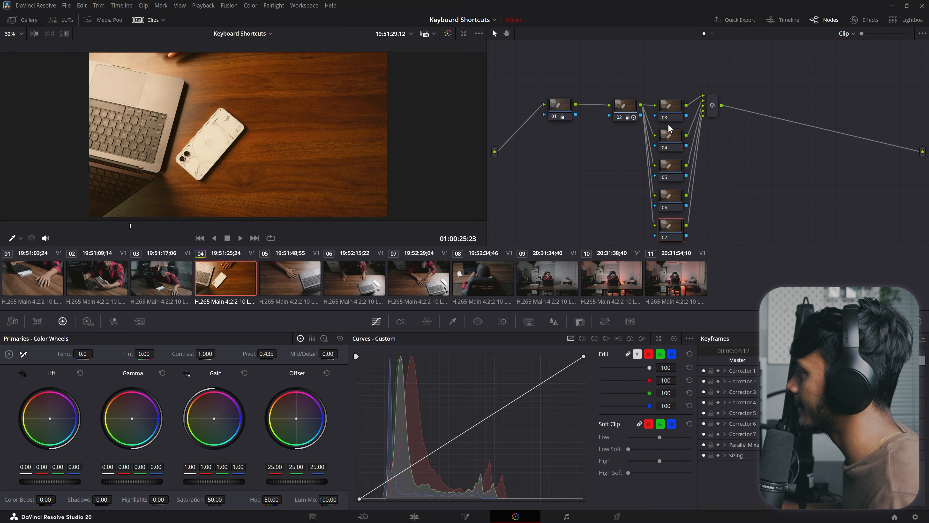
left_click_drag(666, 59, 736, 239)
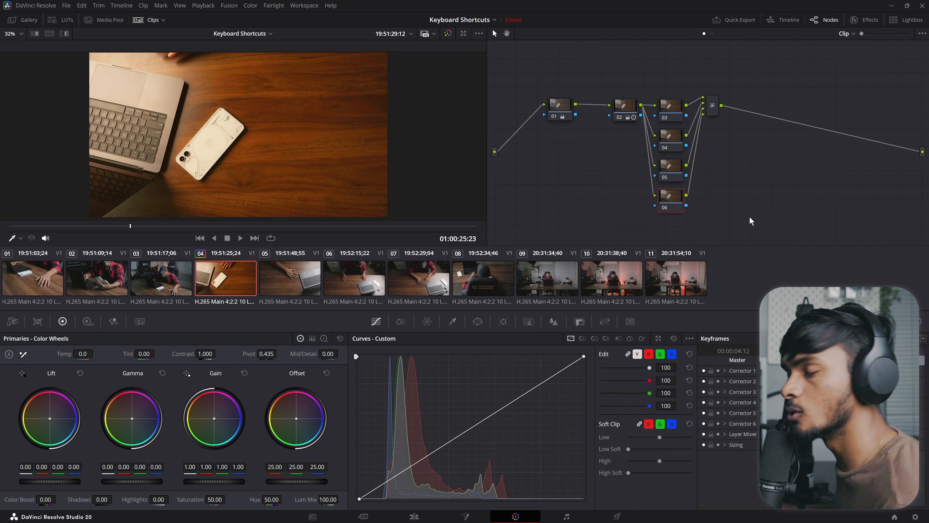
Delete nodes 03 to 06 together with their Layer Mixer and reconnect node 02 to the graph output.
left_click_drag(668, 75, 753, 219)
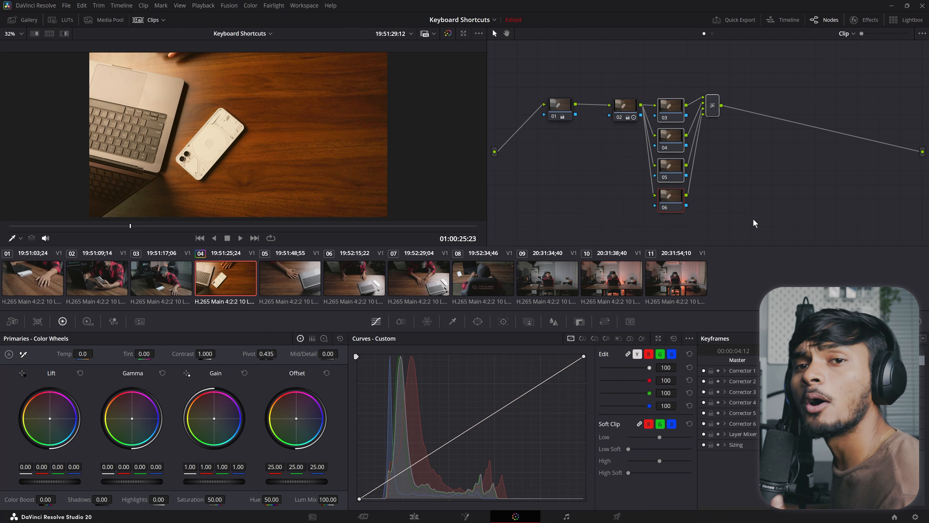
key("Delete")
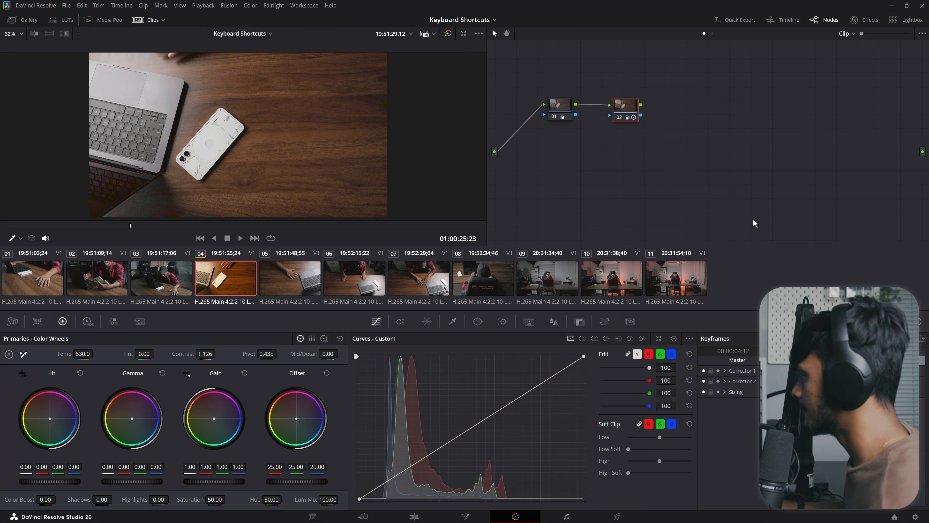
left_click_drag(633, 105, 921, 154)
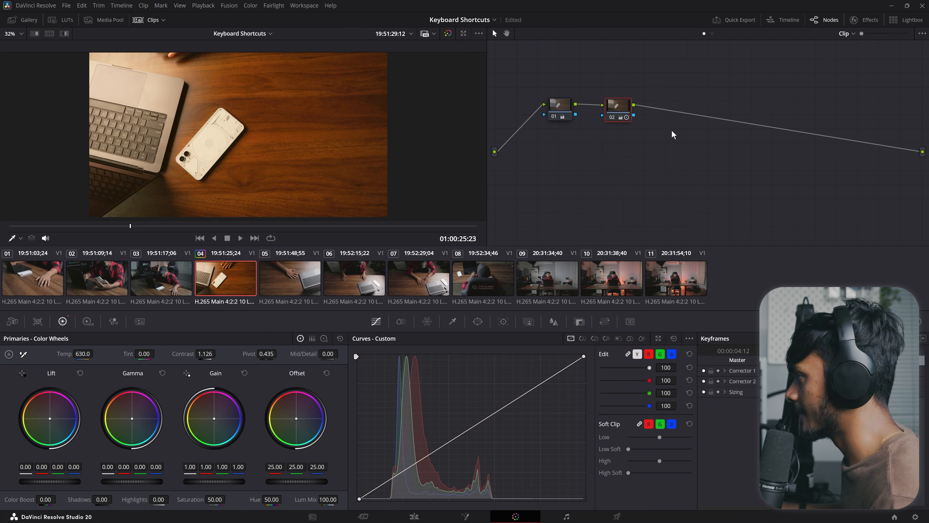
Add a serial node after node 02 with its Gamma shifted toward blue, and toggle all three nodes off and on.
key("alt+s")
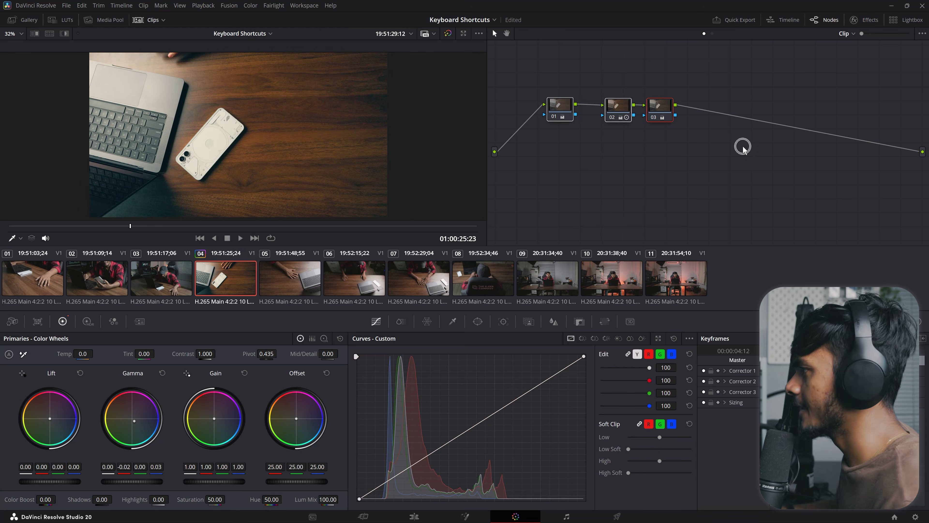
left_click_drag(512, 61, 637, 128)
key("ctrl+d")
key("ctrl+d")
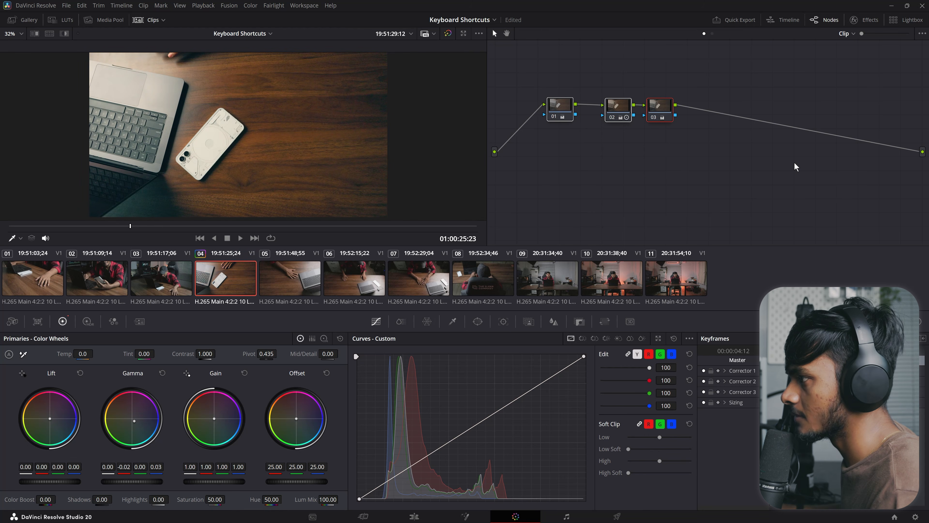
left_click(794, 162)
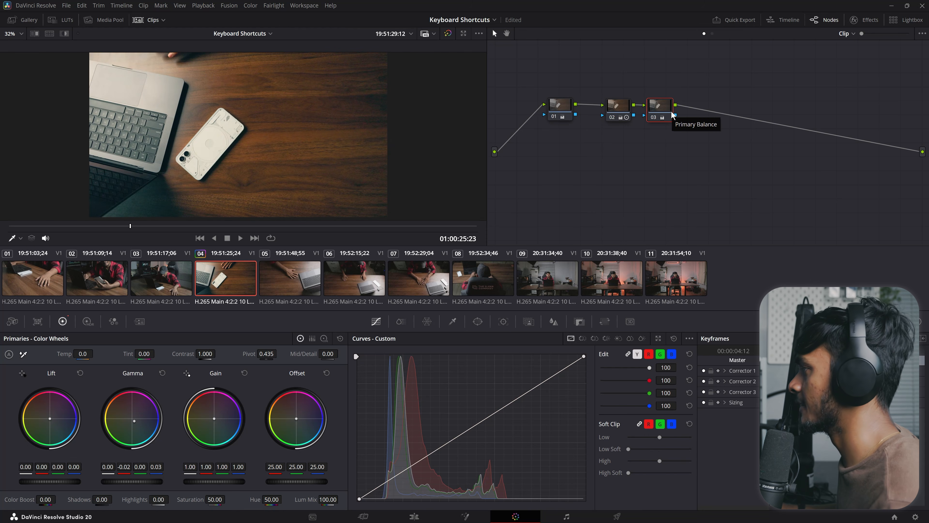
Reposition node 02 slightly, select all three nodes, and disable and re-enable them.
left_click(611, 109)
left_click_drag(542, 71, 724, 165)
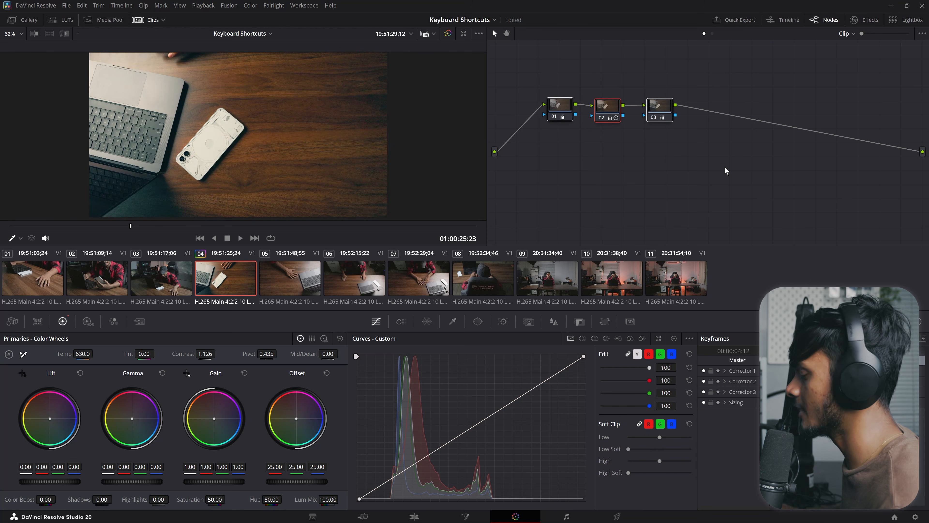
key("ctrl+d")
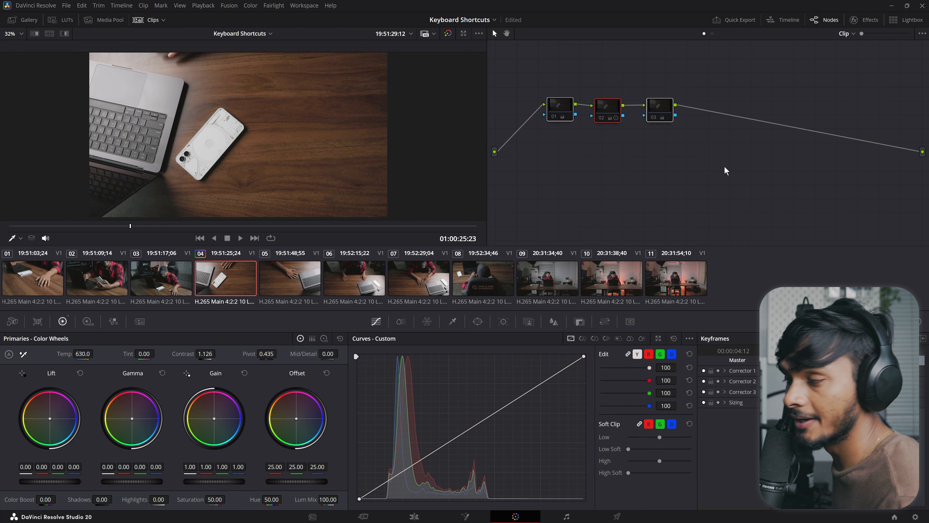
key("ctrl+d")
Repeatedly toggle all three selected nodes to compare the image with and without the grade, and select node 03.
left_click(549, 81)
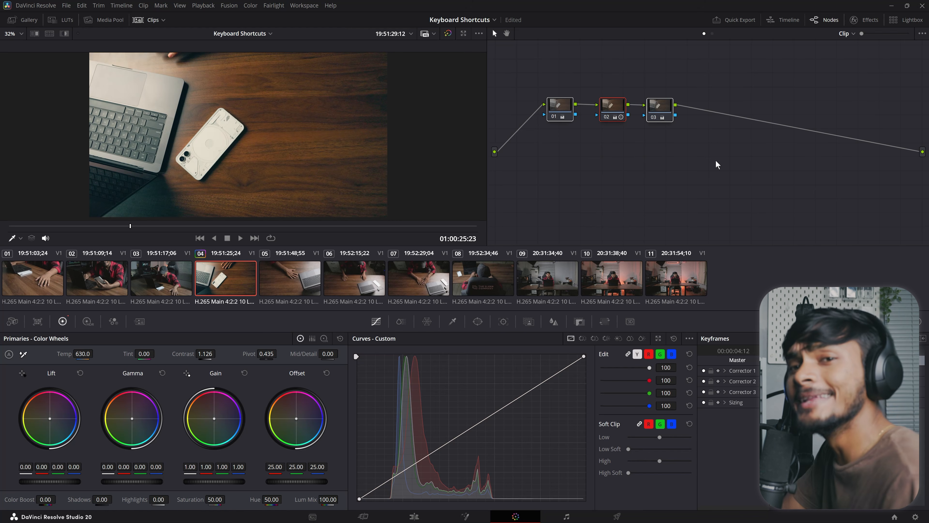
key("ctrl+d")
key("ctrl+d")
key("ctrl+d")
key("ctrl+d")
key("ctrl+d")
key("ctrl+d")
key("ctrl+d")
key("ctrl+d")
key("ctrl+d")
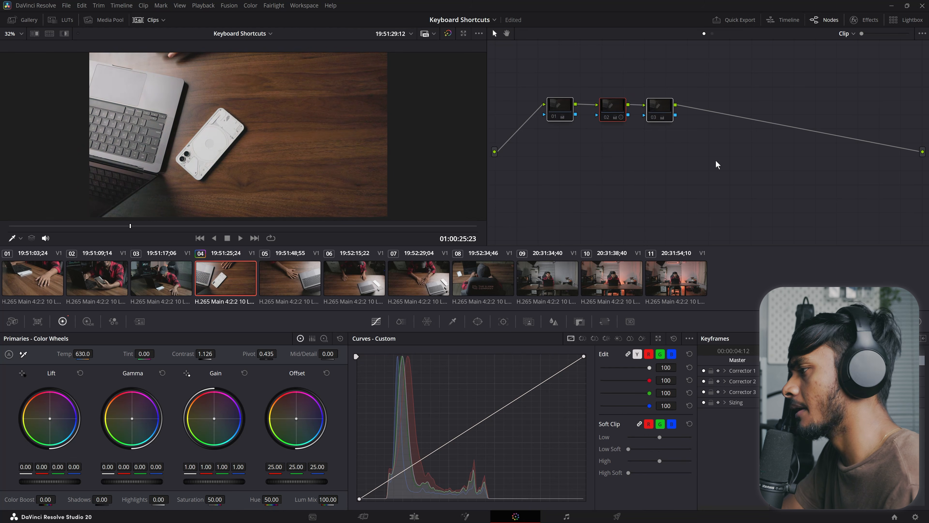
key("ctrl+d")
key("ctrl+d")
key("ctrl+d")
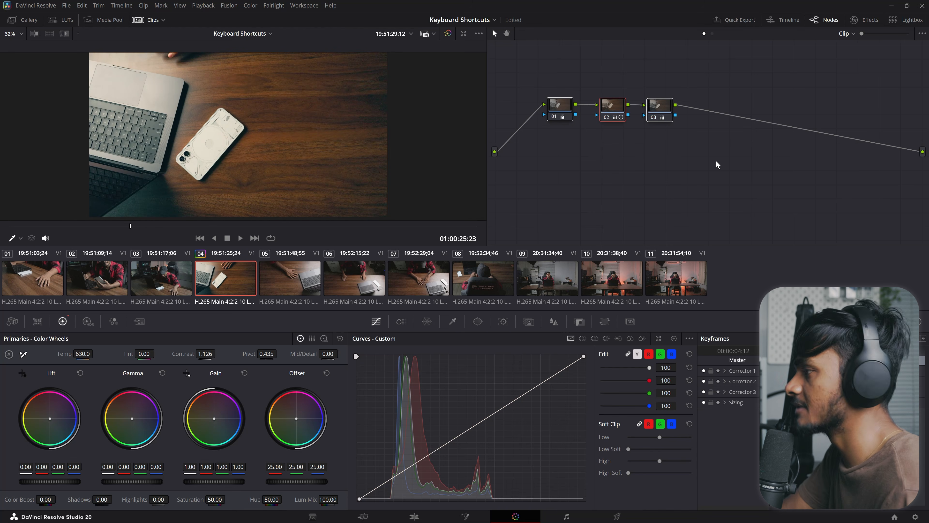
key("ctrl+d")
key("ctrl+d")
key("ctrl+d")
key("ctrl+d")
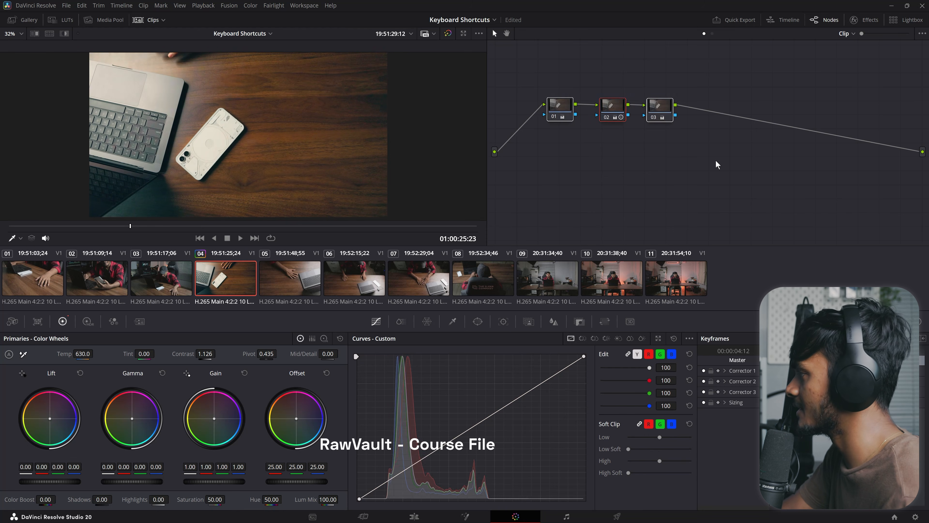
left_click_drag(661, 113, 661, 114)
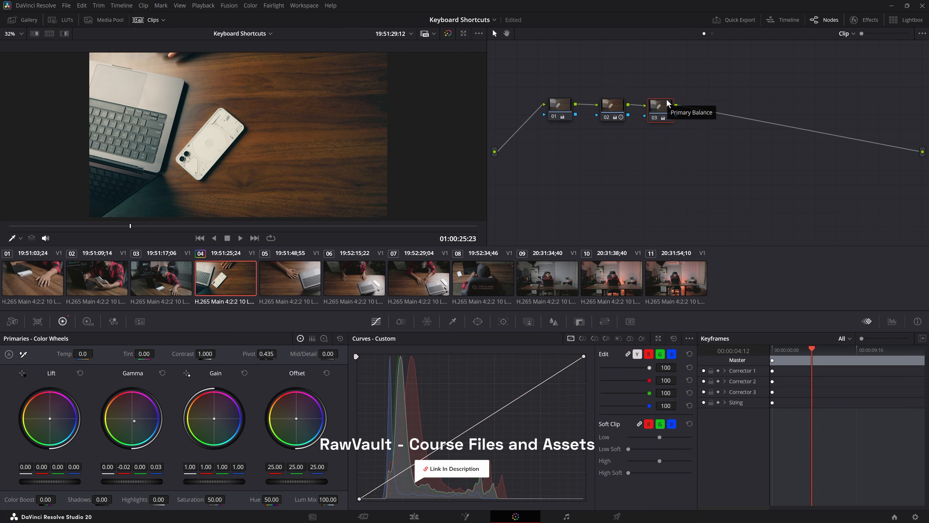
Switch to the scopes and back to the keyframes, and add master keyframes at 00:00:03:10 and 00:00:07:23, the last one dynamic.
left_click(893, 321)
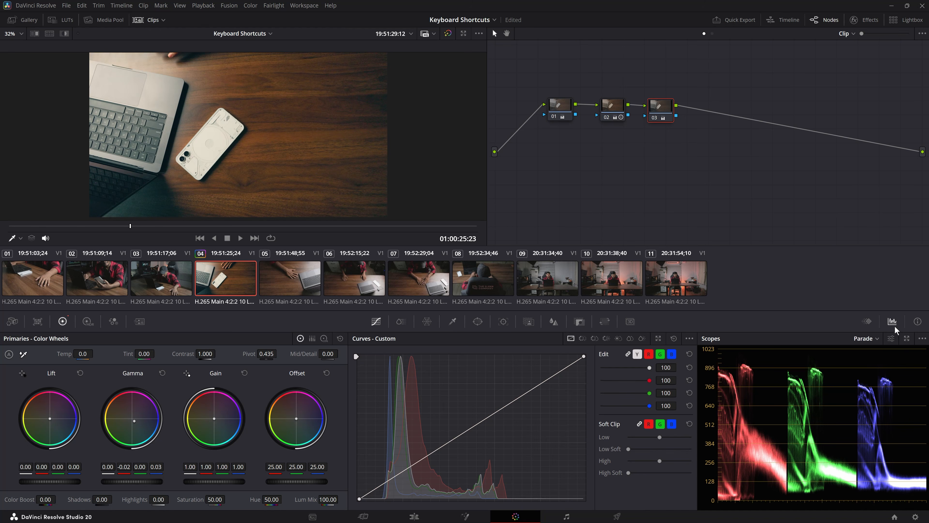
left_click(867, 321)
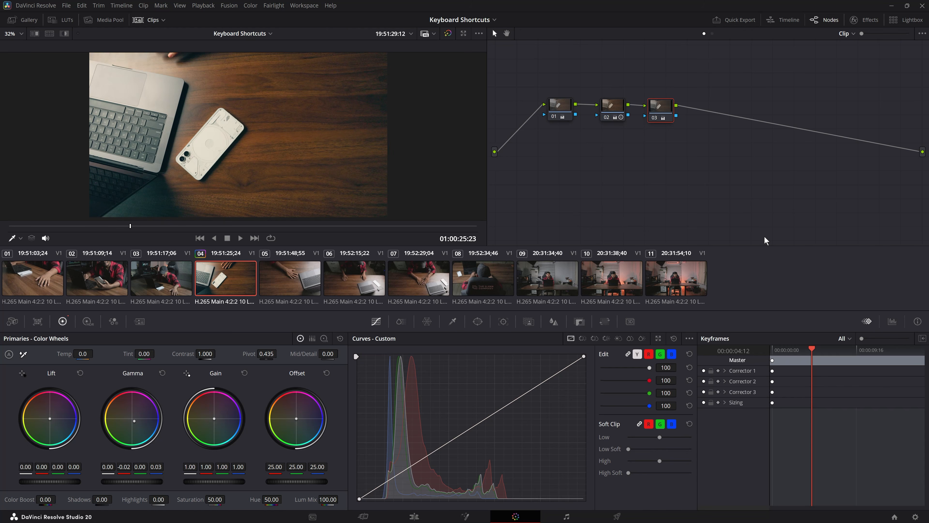
key("shift+x")
mouse_move(807, 353)
left_mouse_down()
mouse_move(792, 353)
mouse_move(802, 353)
left_mouse_up()
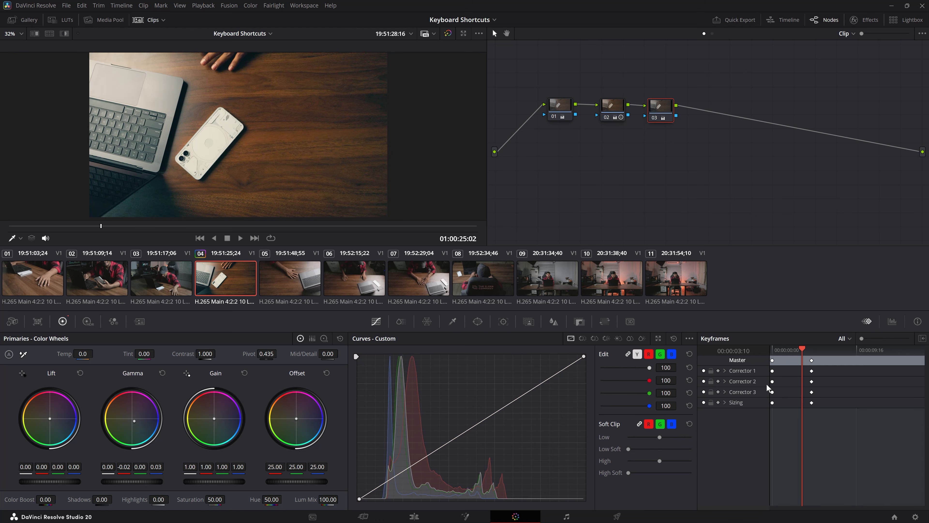
key("ctrl+z")
left_click_drag(799, 361, 843, 361)
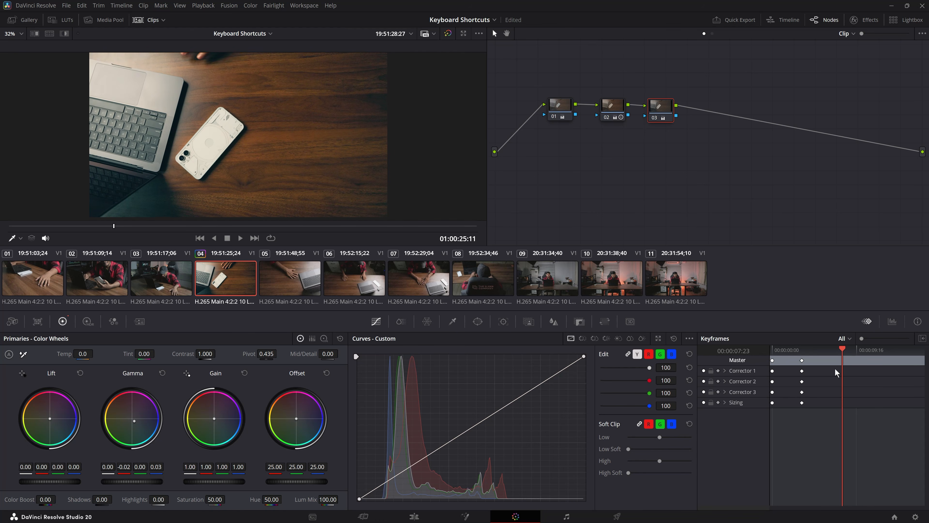
key("ctrl+[")
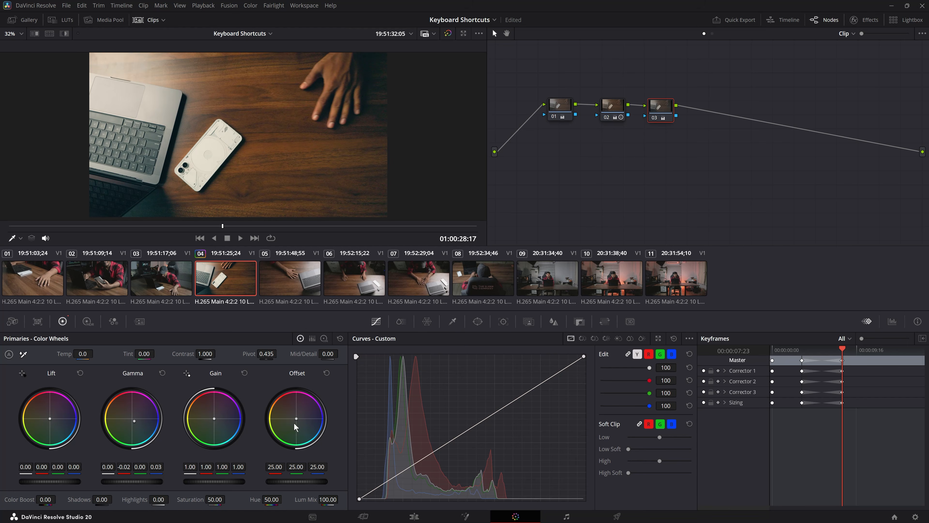
Shift node 03's Offset toward blue at the last keyframe, play back the color transition, and undo the keyframing.
left_click_drag(294, 424, 532, 425)
left_click_drag(842, 350, 796, 350)
key("space")
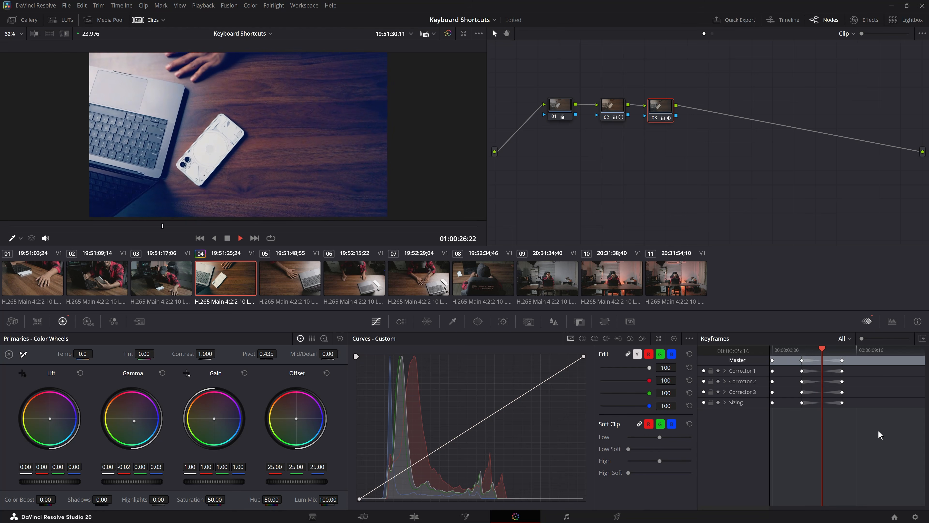
key("space")
key("ctrl+z")
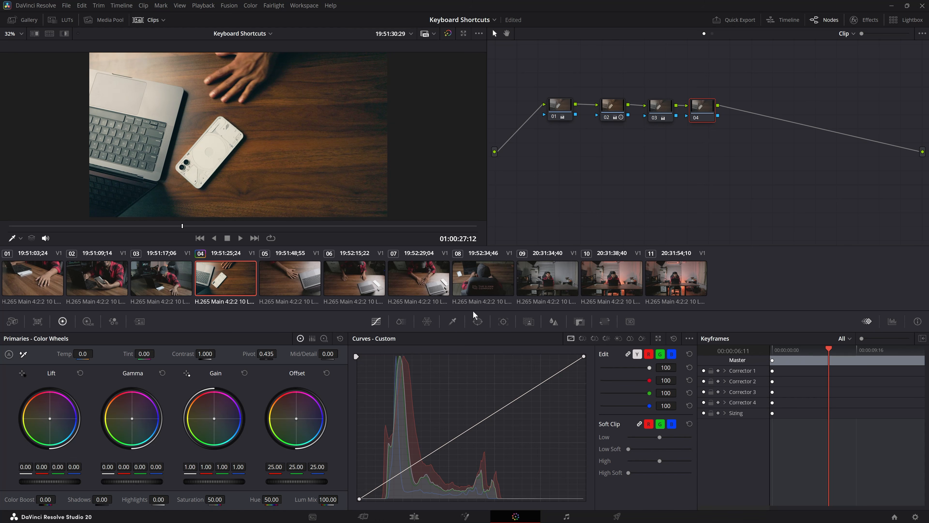
In new serial node 04, place a circular power window around the phone, lower the Gain to 0.35 and invert the window.
left_click(477, 321)
left_click_drag(252, 172, 258, 200)
left_click_drag(239, 483, 199, 482)
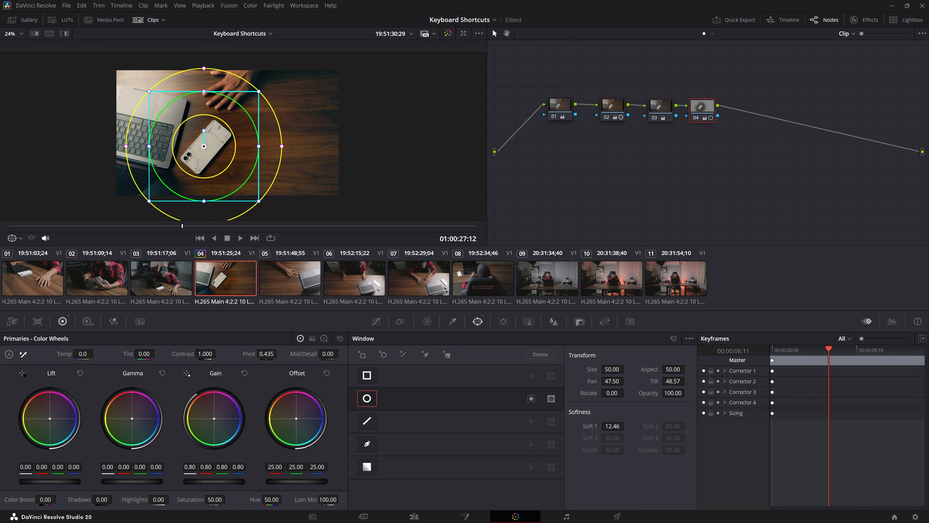
left_click(532, 397)
Step back to node 03, reselect node 04, widen its window's softness to about 29.56, and return to the custom curves.
key("shift+semicolon")
scroll(253, 175, "up", 2)
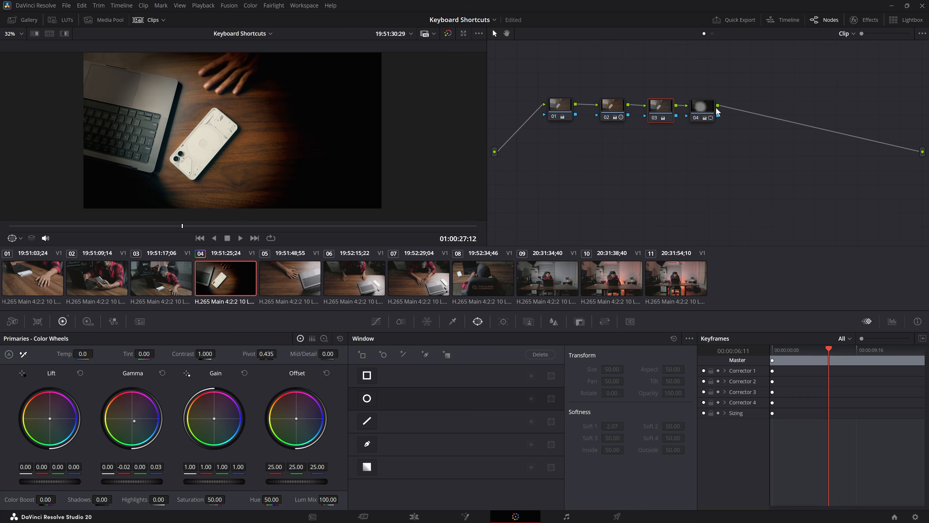
left_click(704, 112)
left_click_drag(310, 144, 350, 144)
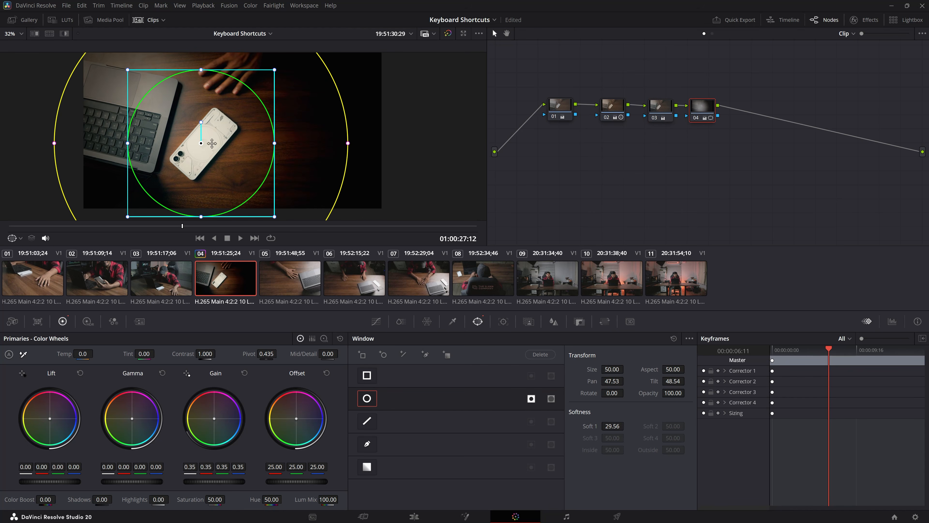
left_click(376, 321)
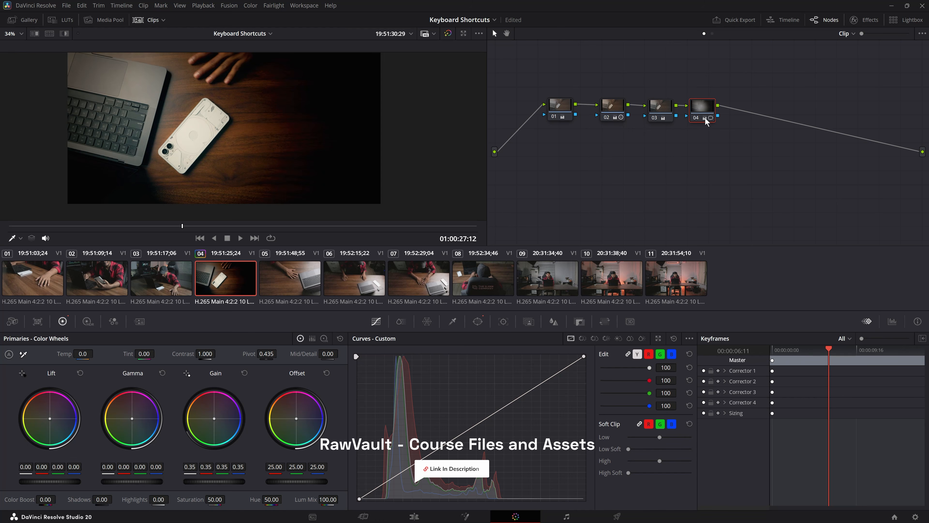
Repeatedly toggle the viewer's highlight mode to inspect the area affected by node 04's window.
mouse_move(705, 116)
key("shift+h")
key("shift+h")
key("shift+h")
key("shift+h")
key("shift+h")
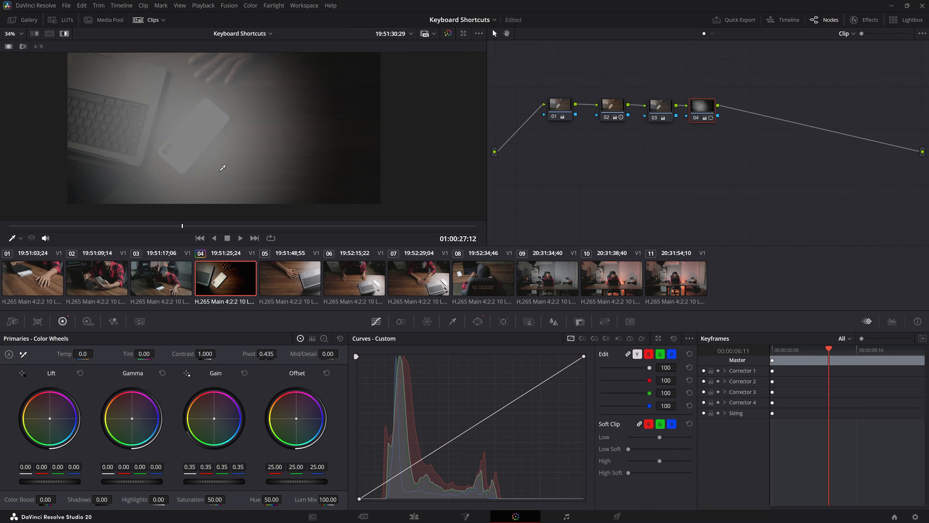
key("shift+h")
key("shift+h")
key("shift+h")
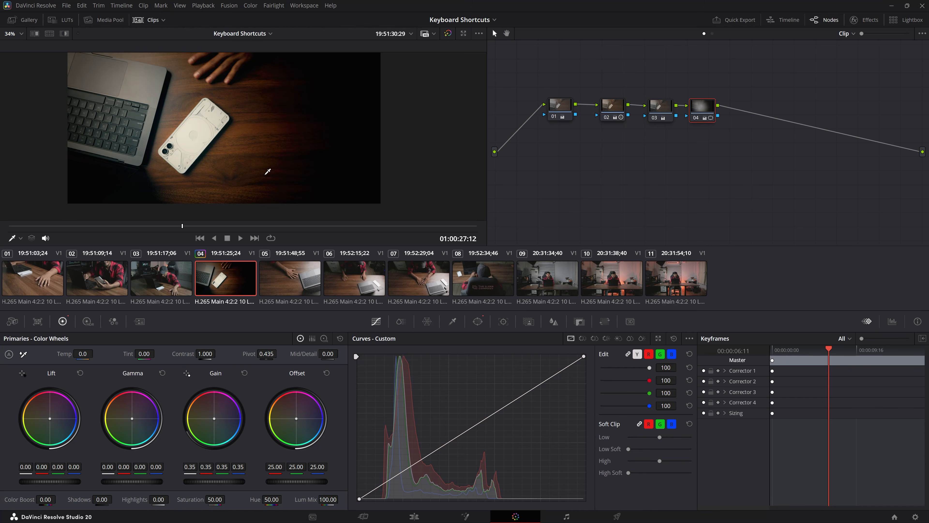
key("shift+h")
key("shift+h")
key("shift+h")
key("shift+h")
Raise node 04's Gain to 0.77 and nudge the node slightly away from node 03.
scroll(308, 154, "down", 2)
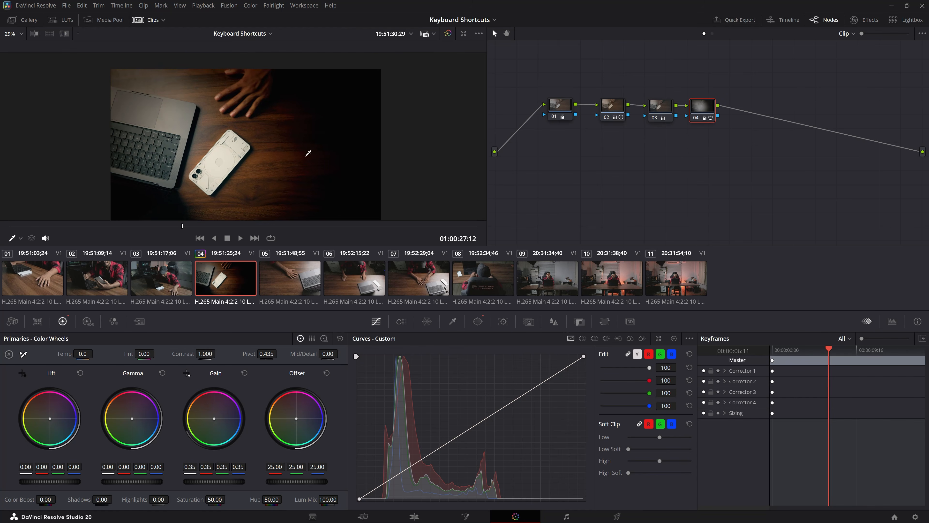
scroll(238, 139, "down", 1)
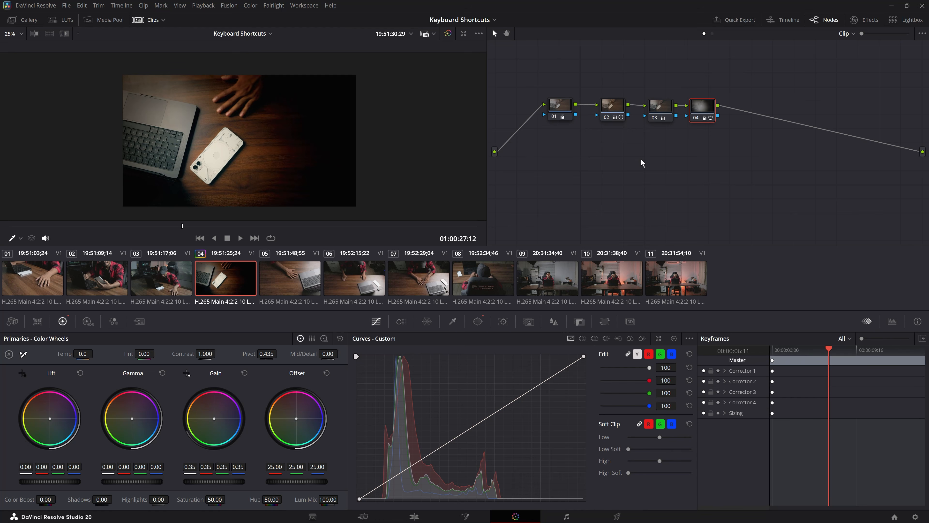
left_click_drag(213, 483, 245, 482)
scroll(253, 181, "up", 1)
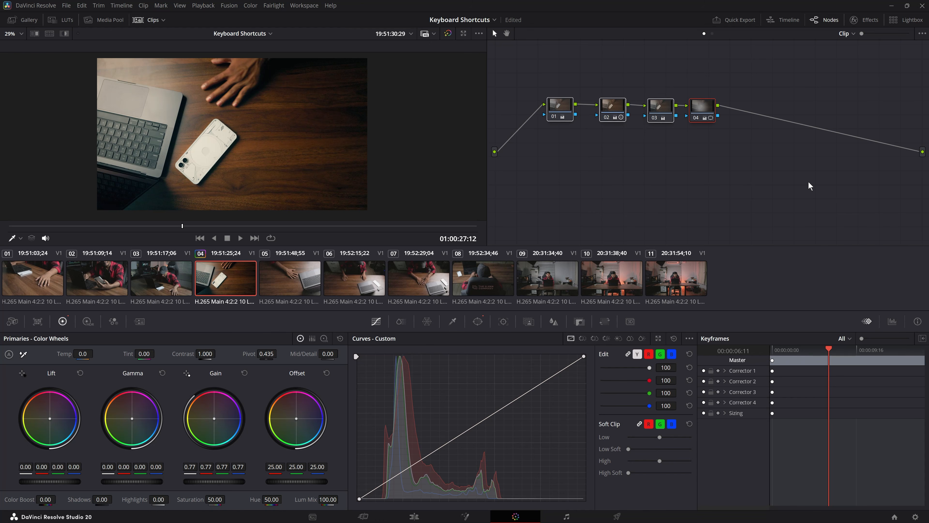
mouse_move(704, 119)
left_mouse_down()
mouse_move(726, 121)
mouse_move(711, 120)
left_mouse_up()
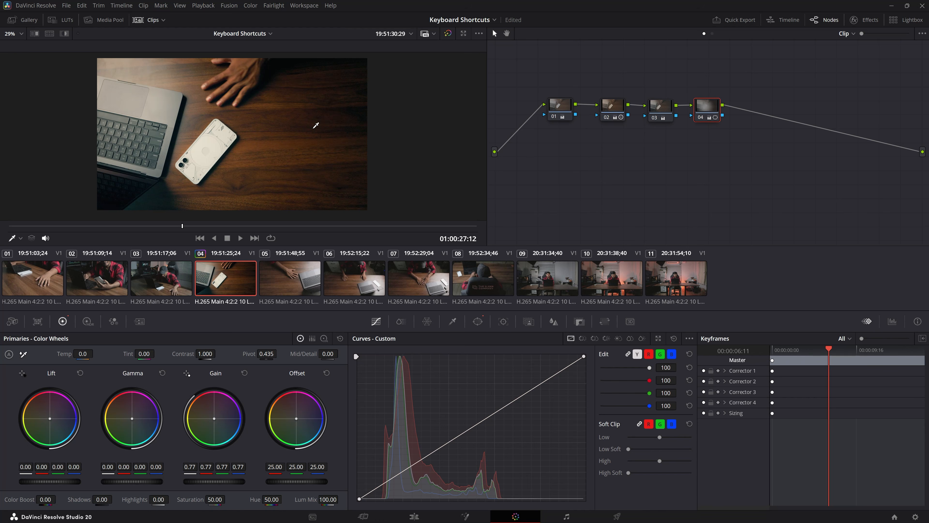
Create a new local grade version for clip 04 and check the clip's list of versions.
key("ctrl+y")
right_click(314, 130)
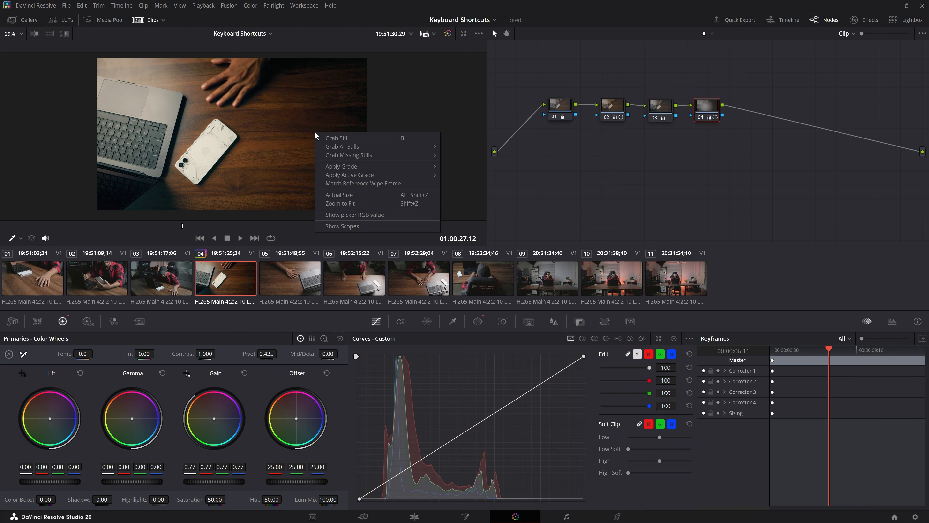
right_click(221, 277)
mouse_move(255, 42)
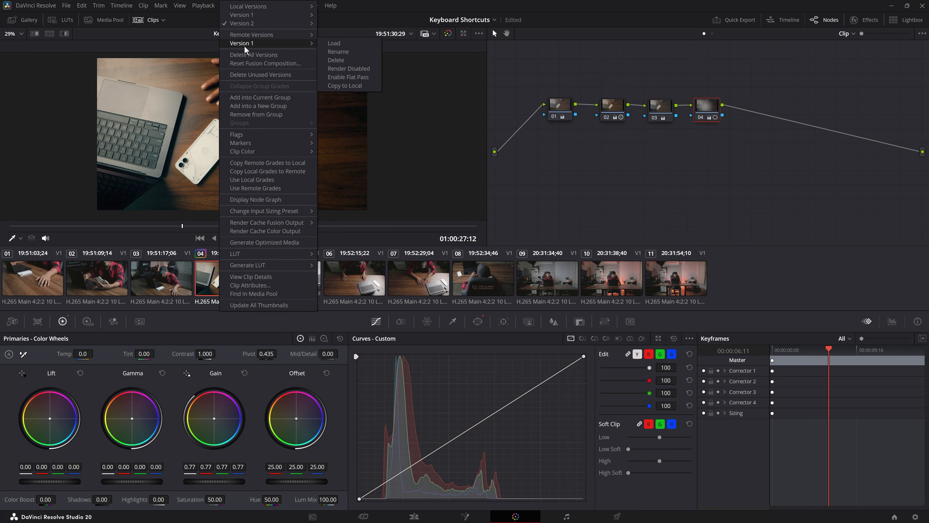
key("Escape")
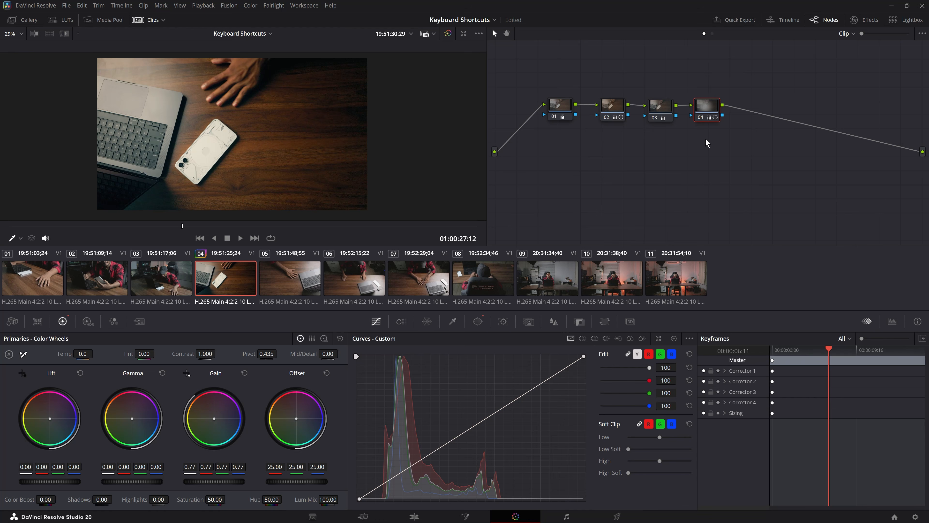
Add a serial node after node 04, shift its Gain toward yellow, and delete the node.
key("alt+s")
left_click_drag(213, 419, 211, 417)
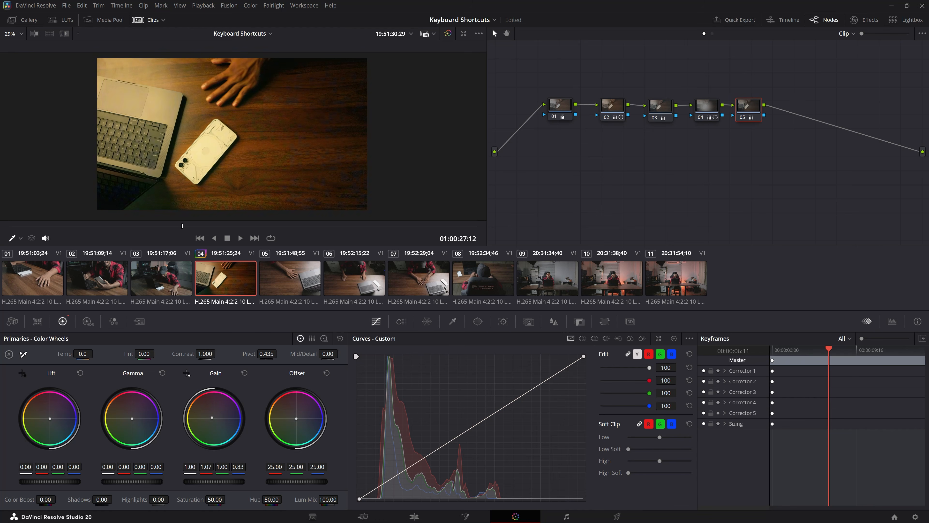
key("Delete")
Shift node 04's Offset to 24.93, 25.44, 18.78 and create another local grade version, checking it in the clip's version list.
left_click_drag(295, 418, 293, 418)
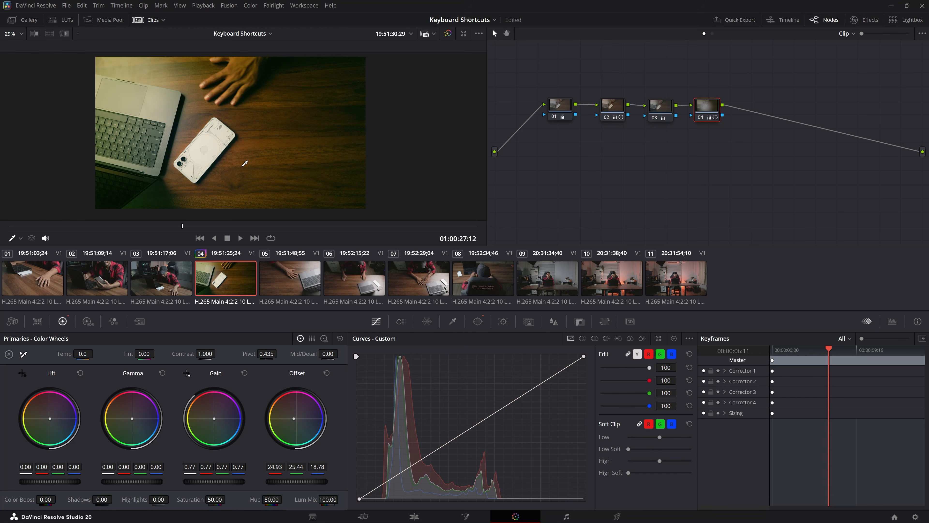
key("ctrl+y")
right_click(213, 286)
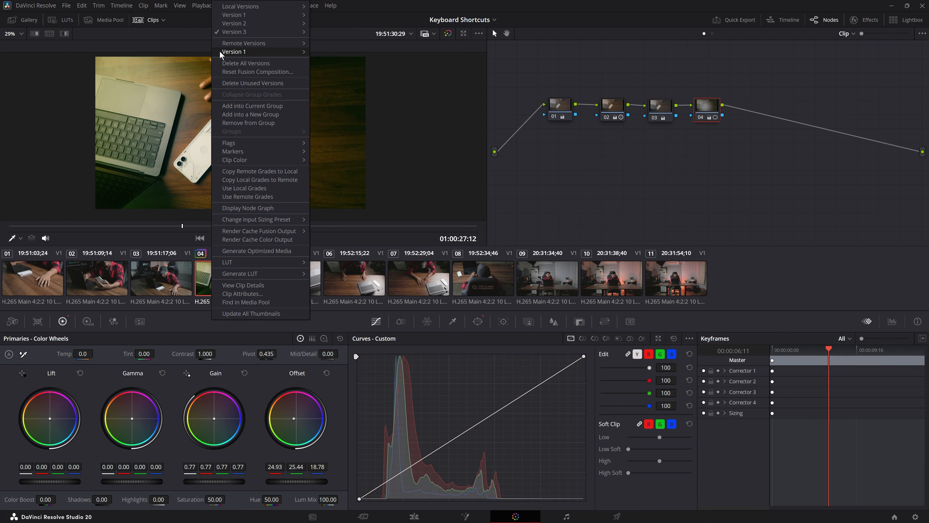
mouse_move(251, 15)
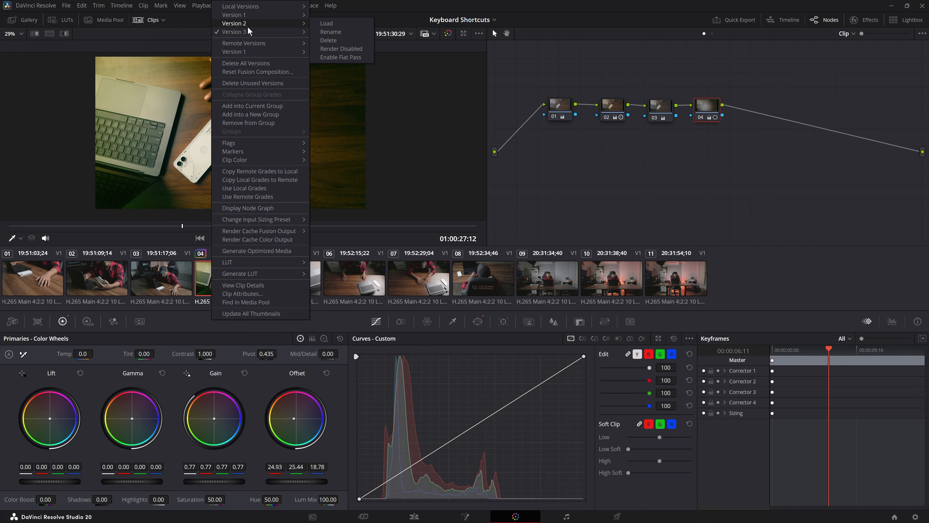
Load local Version 1 of clip 04's grade and play a short stretch of the clip.
right_click(207, 293)
right_click(206, 293)
mouse_move(248, 15)
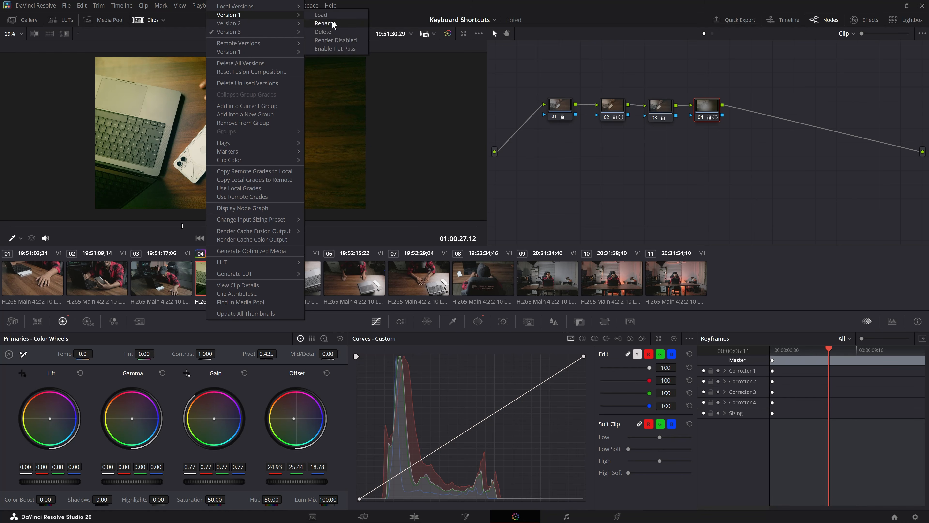
left_click(339, 15)
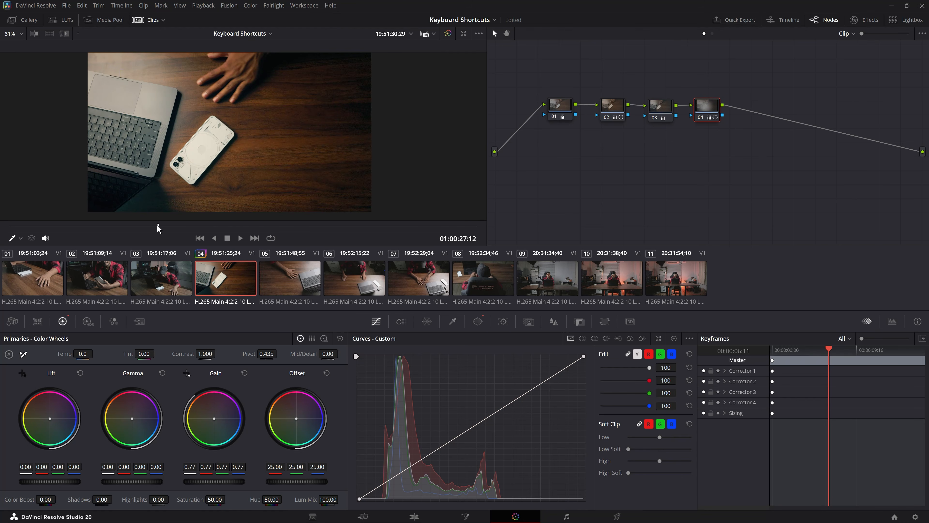
key("space")
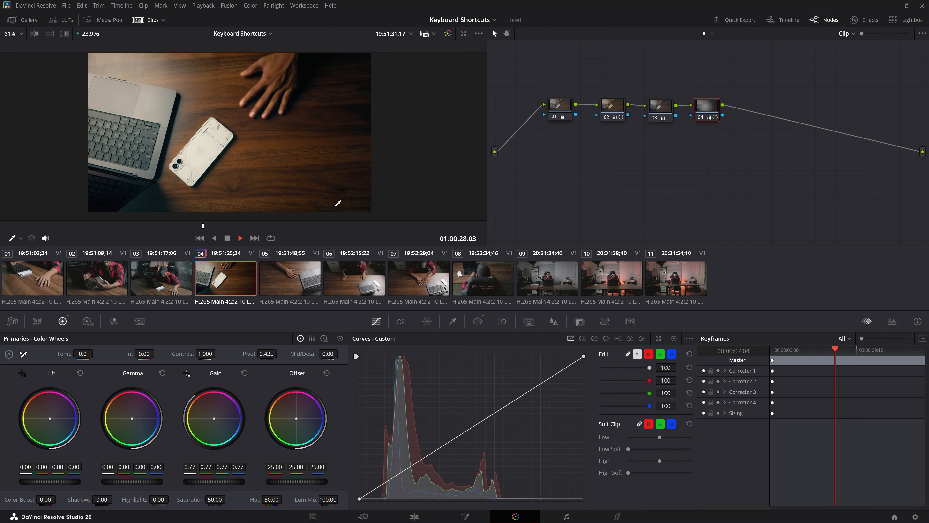
key("space")
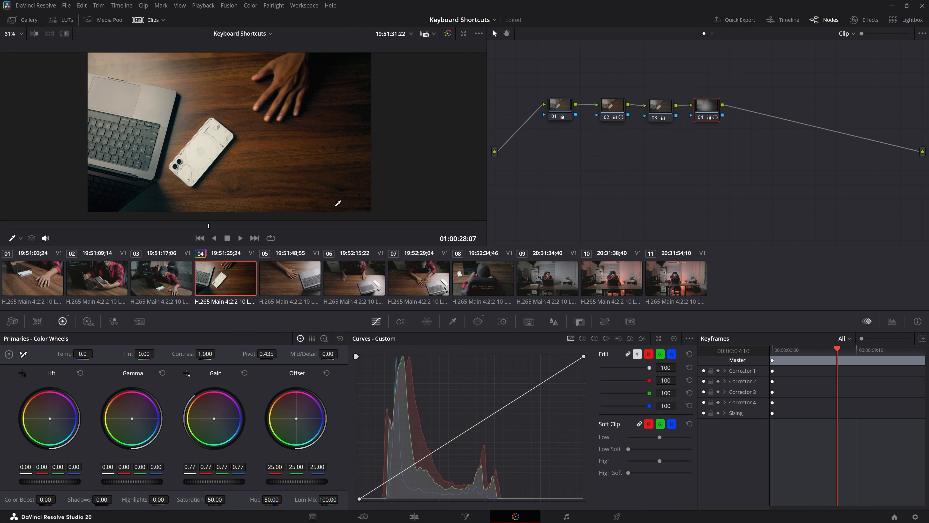
Cycle repeatedly through clip 04's grade versions to compare them, finishing on Version 1.
key("ctrl+b")
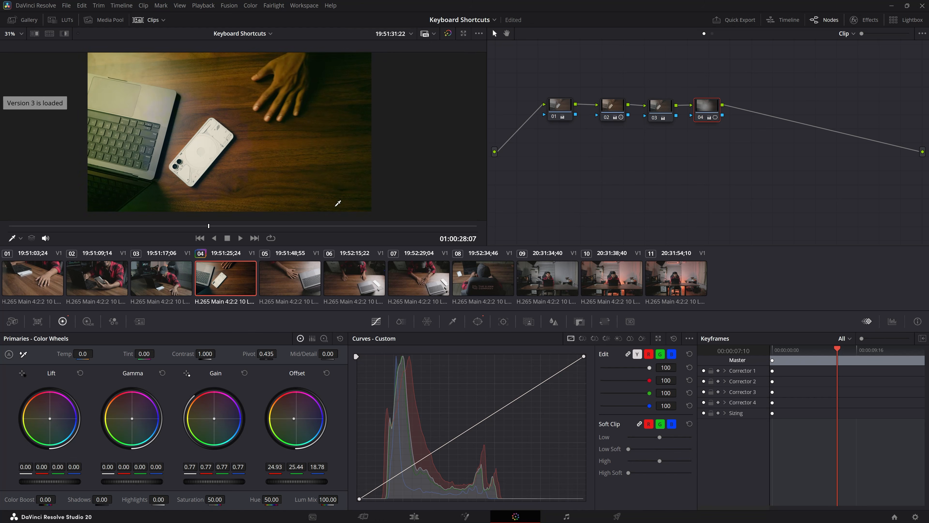
key("ctrl+b")
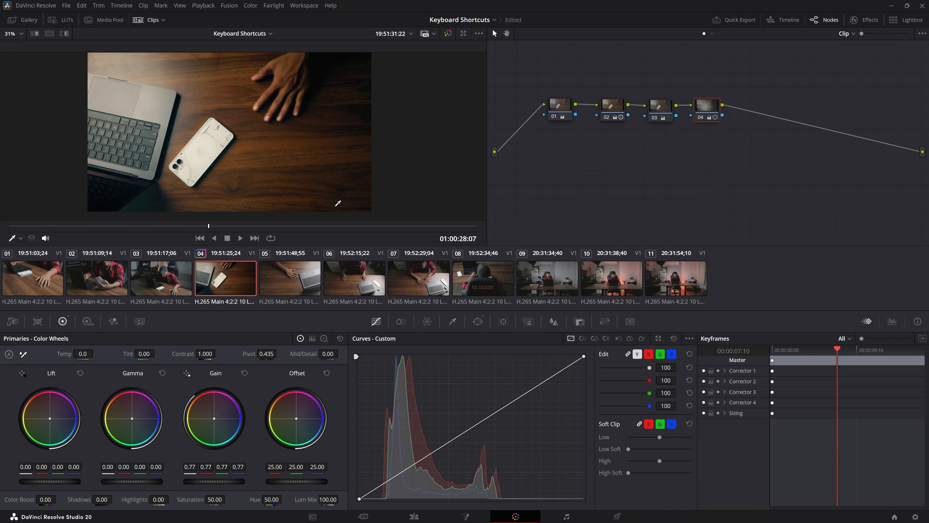
key("ctrl+b")
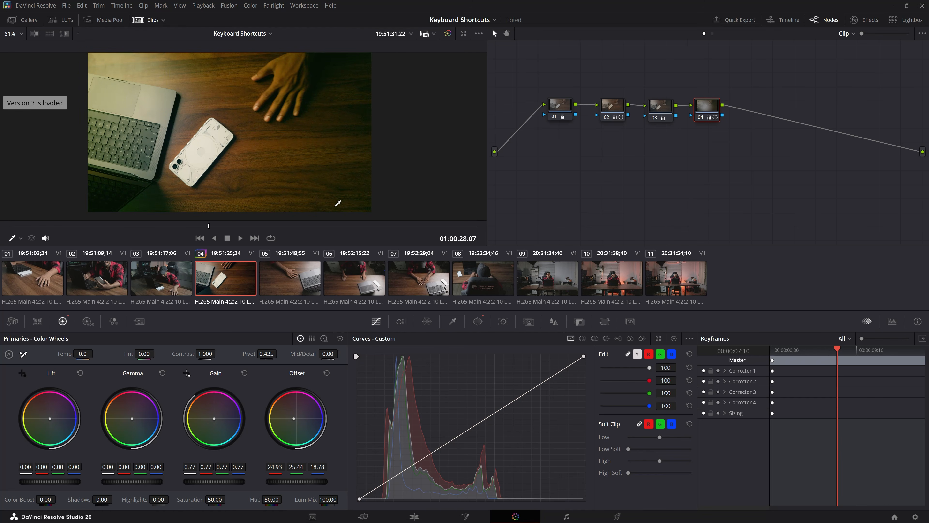
key("ctrl+b")
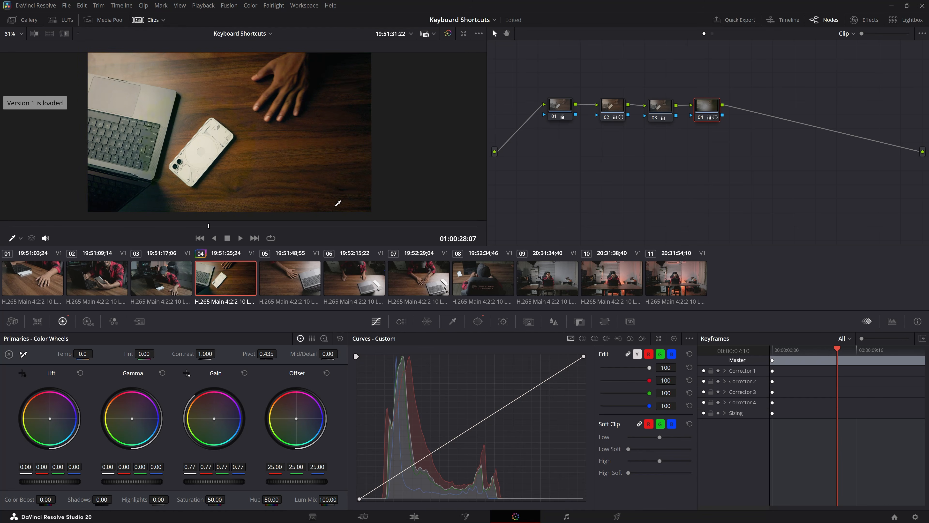
key("ctrl+b")
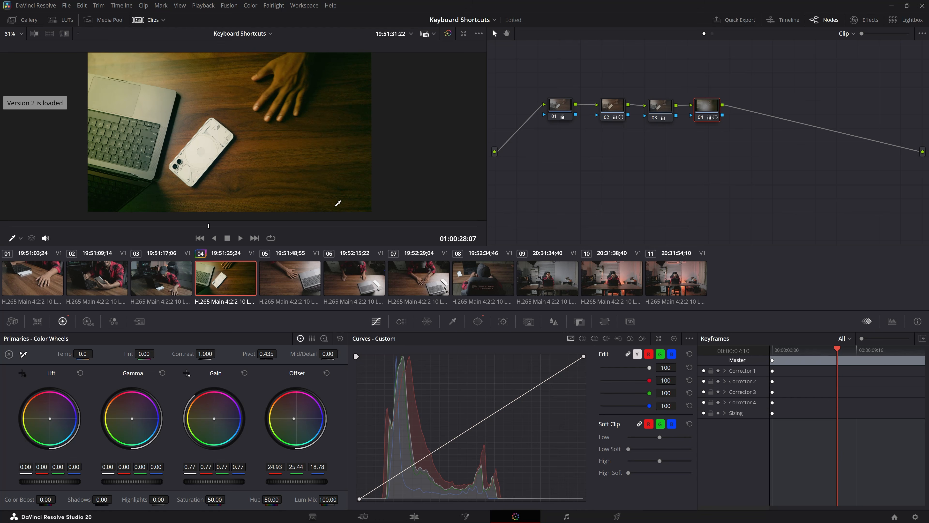
key("ctrl+b")
key("ctrl+n")
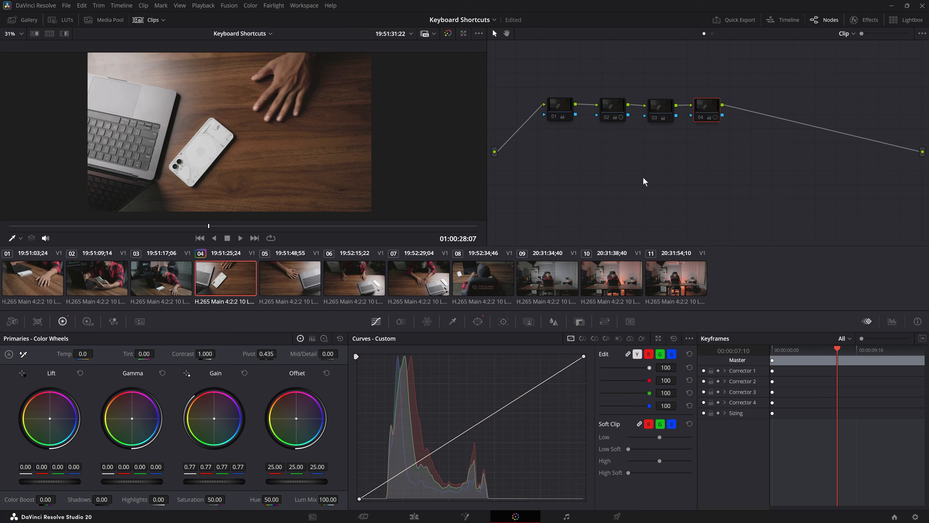
Re-enable all four nodes of clip 04 to compare the graded image with the ungraded one.
key("alt+d")
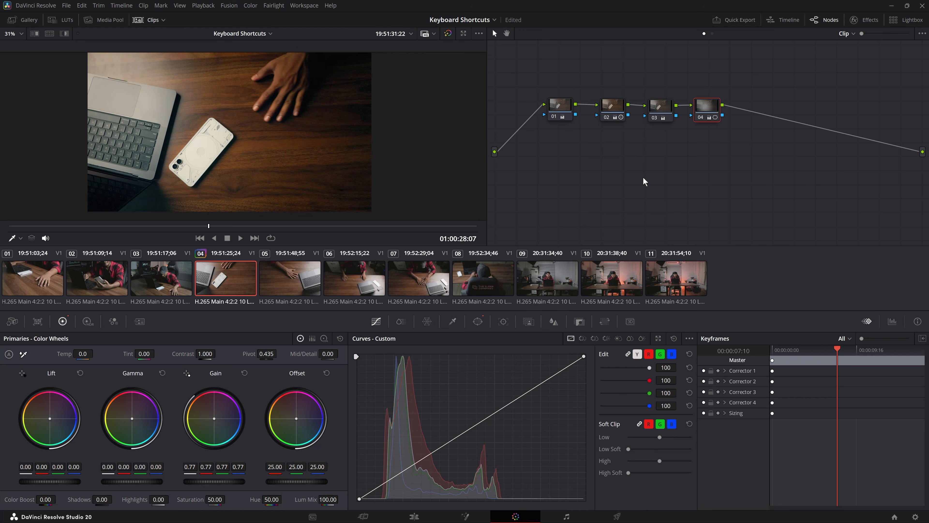
Bypass and restore all of clip 04's nodes repeatedly to compare the ungraded and graded image.
left_click_drag(541, 72, 849, 293)
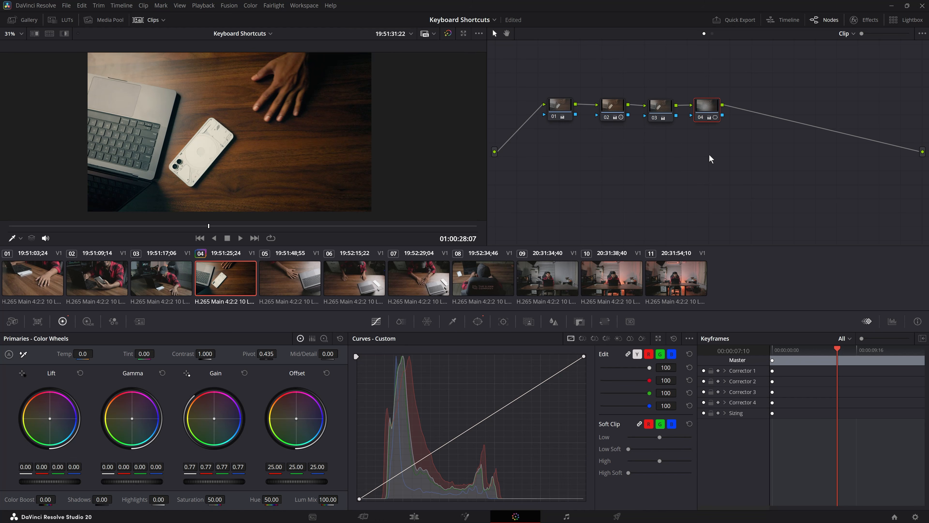
key("alt+d")
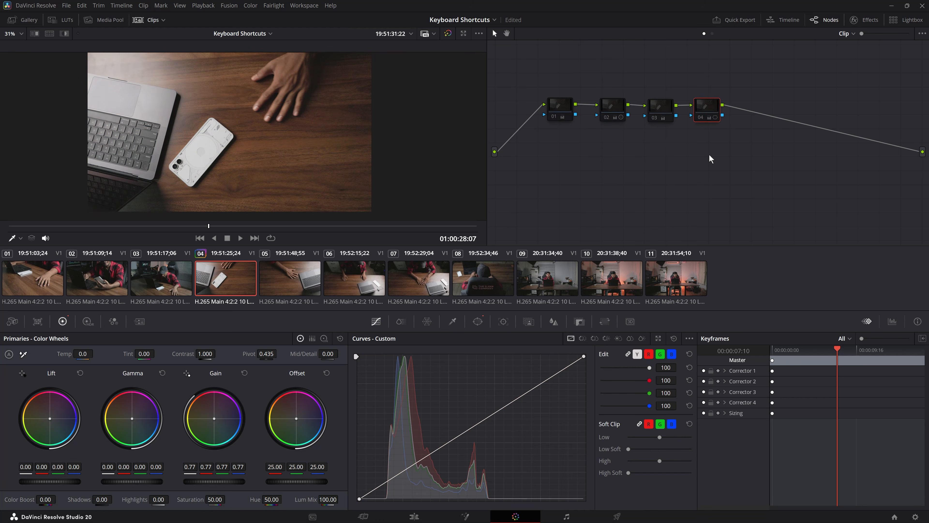
key("alt+d")
key("alt+d")
key("alt+d")
key("alt+d")
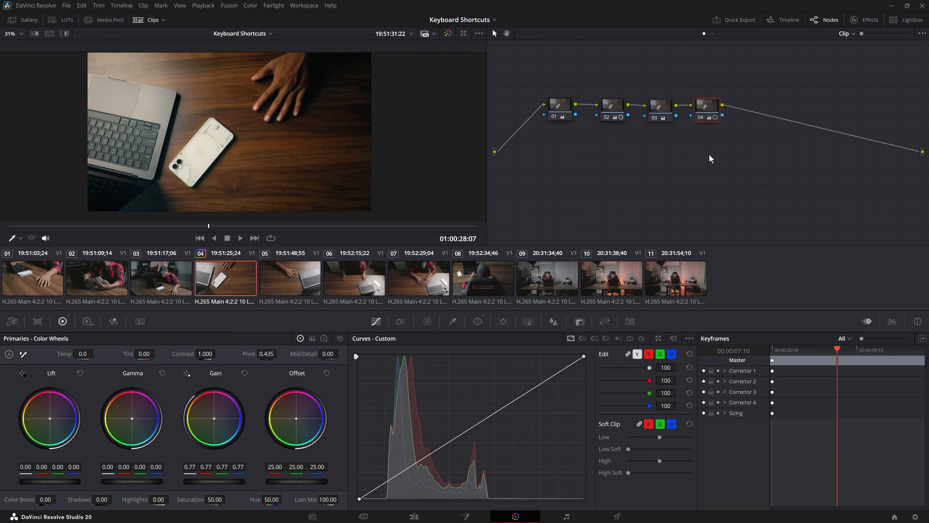
key("alt+d")
key("alt+d")
key("alt+d")
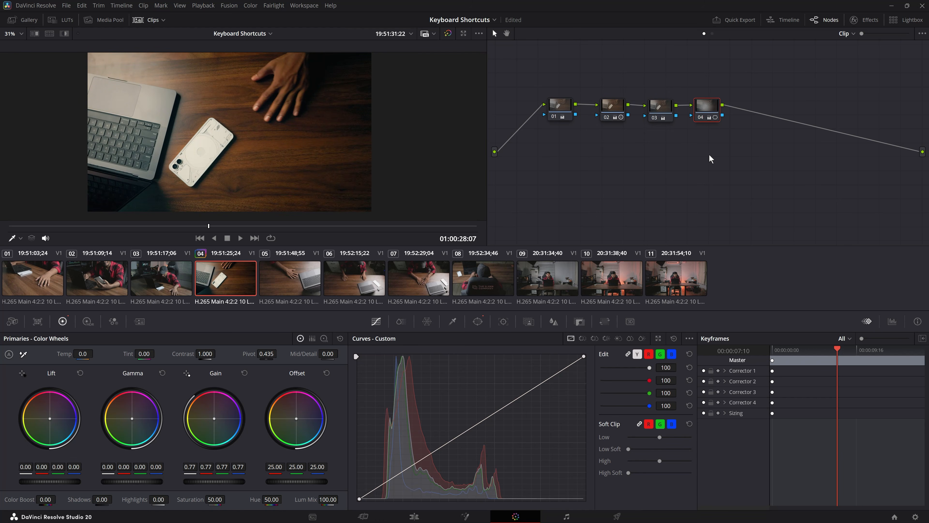
Disable and re-enable node 01 on its own several times to check its individual effect on clip 04.
left_click(664, 108)
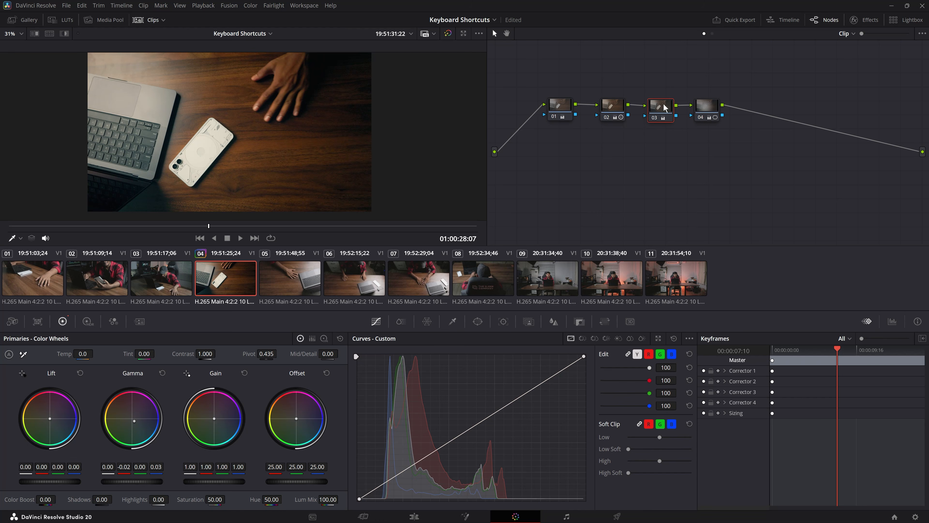
left_click_drag(566, 96, 833, 198)
key("ctrl+d")
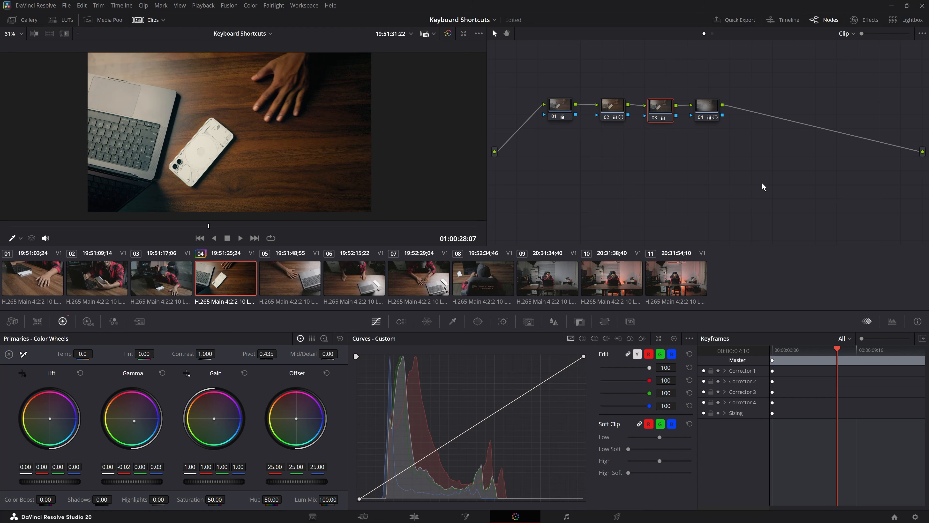
left_click(556, 105)
key("ctrl+d")
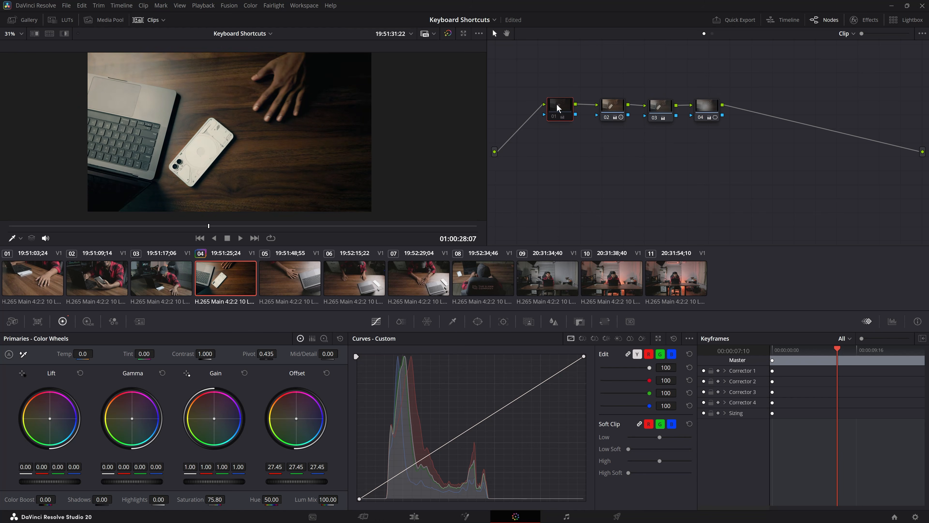
key("ctrl+d")
key("ctrl+d")
key("ctrl+d")
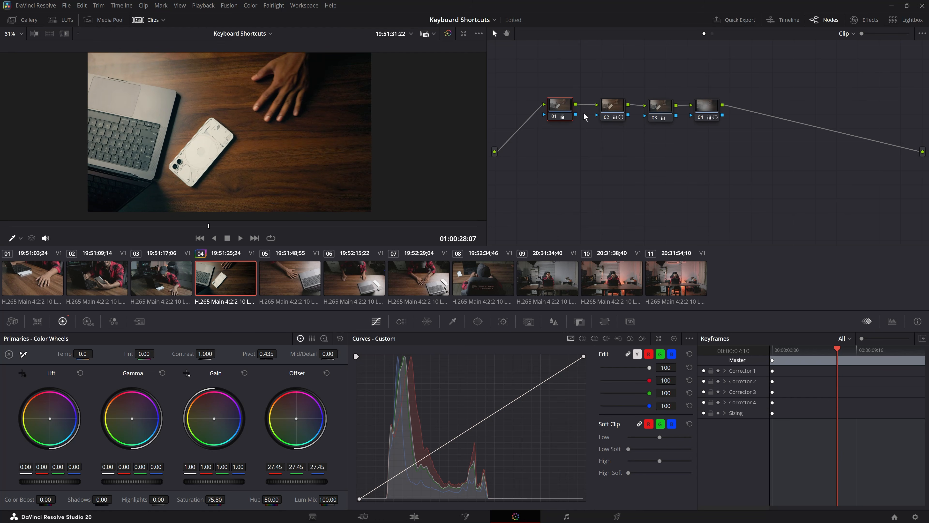
Toggle clip 04's entire node grade off and back on at once, regardless of which node is selected.
left_click_drag(512, 54, 799, 185)
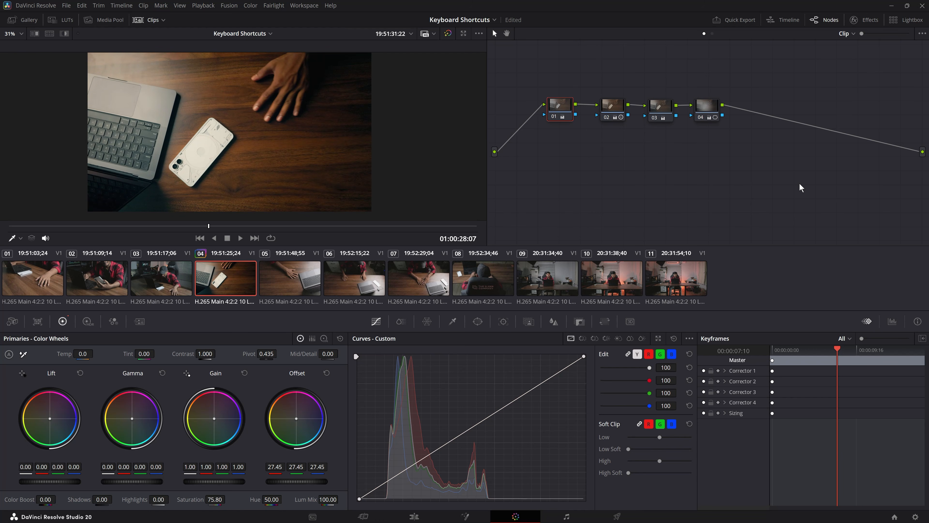
key("alt+d")
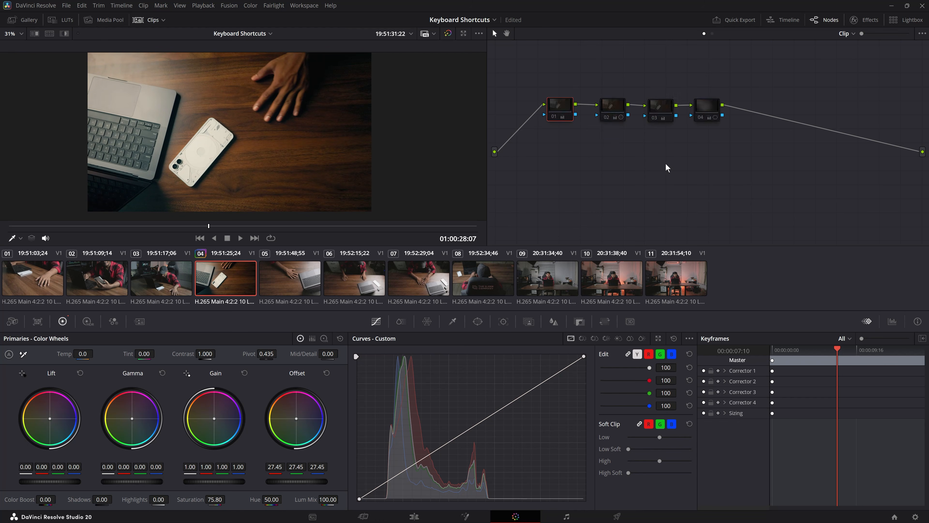
key("alt+d")
key("alt+d")
key("alt+d")
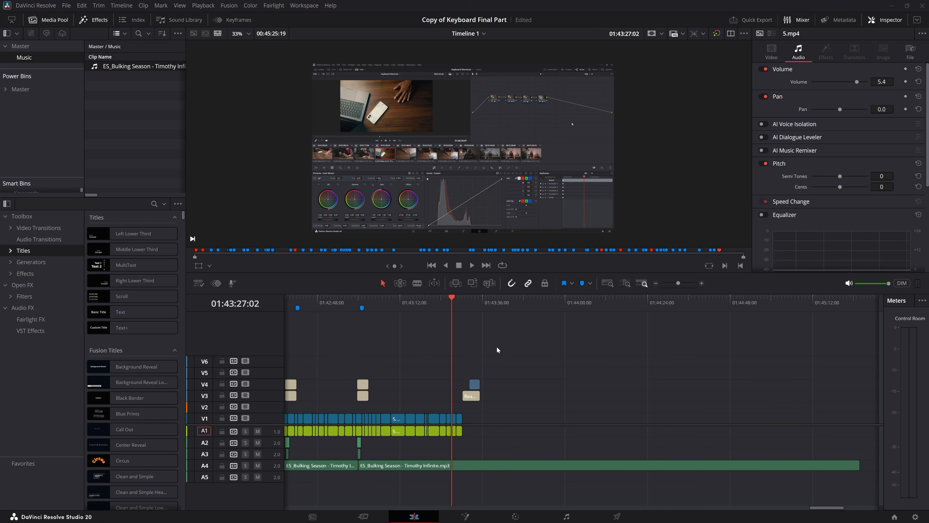
Bring up the Keyboard Customization window to view the shortcut layout, and close it without changes.
left_click(36, 5)
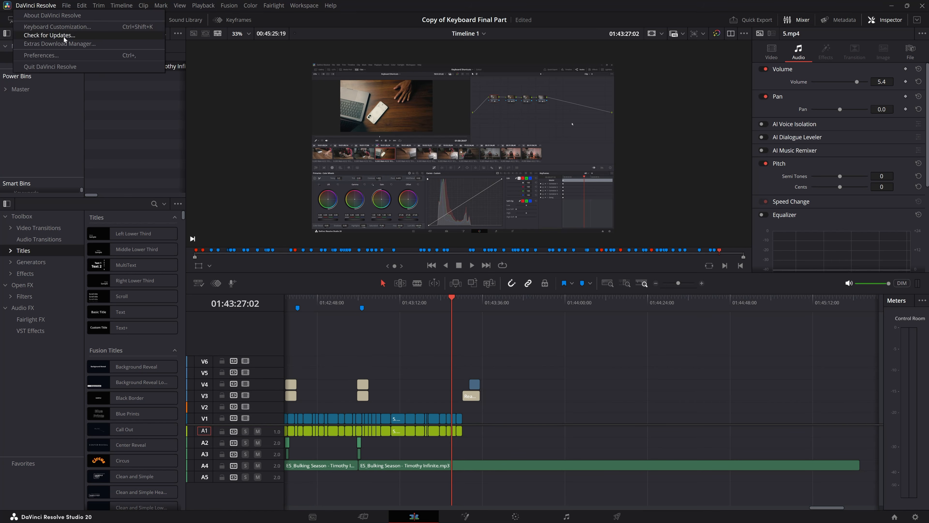
left_click(70, 28)
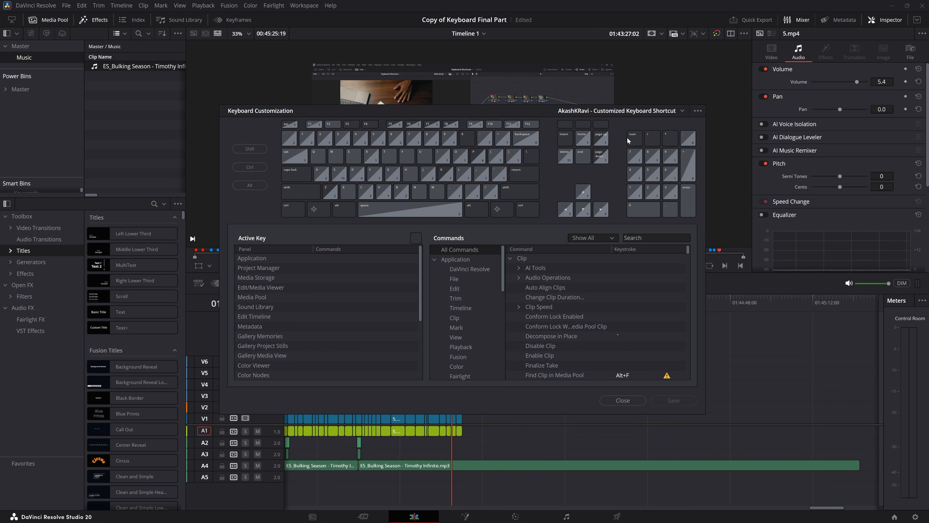
key("Escape")
Apply Motion Blur to the last 5.mp4 clip on V1 through the quick effect search, play it briefly, and remove the effect.
scroll(429, 361, "up", 3)
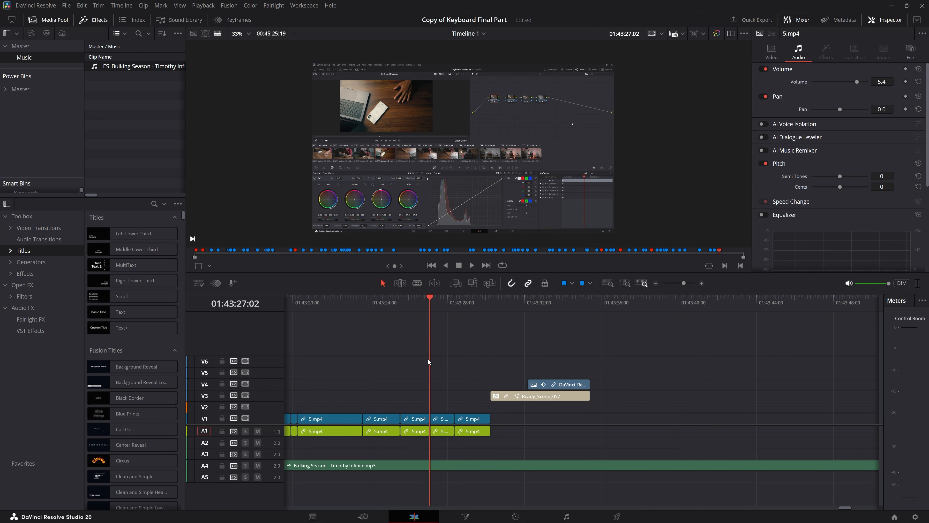
key("shift+Right")
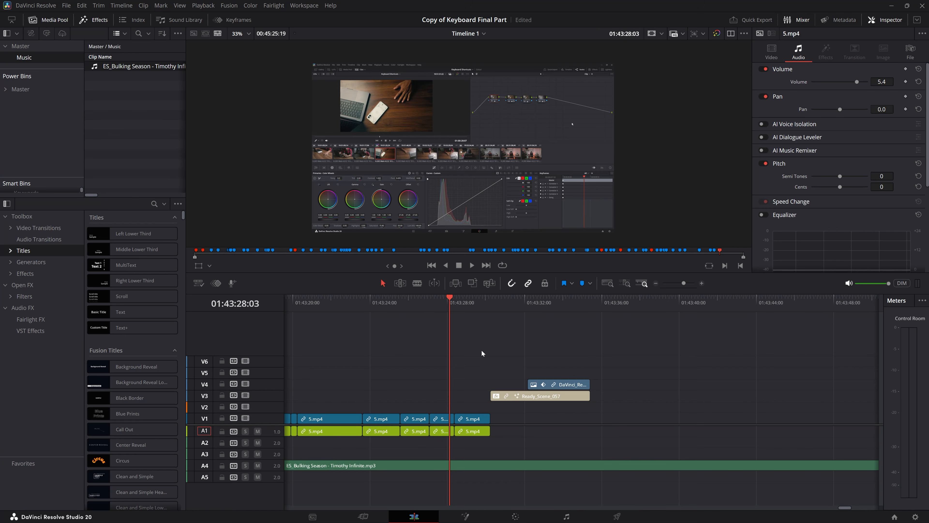
left_click(478, 418)
key("ctrl+shift+f")
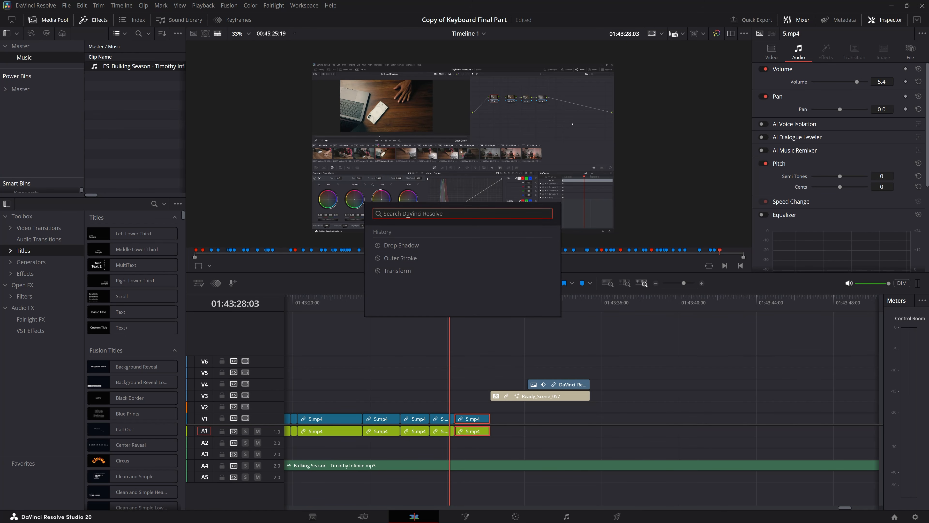
type("motion blur")
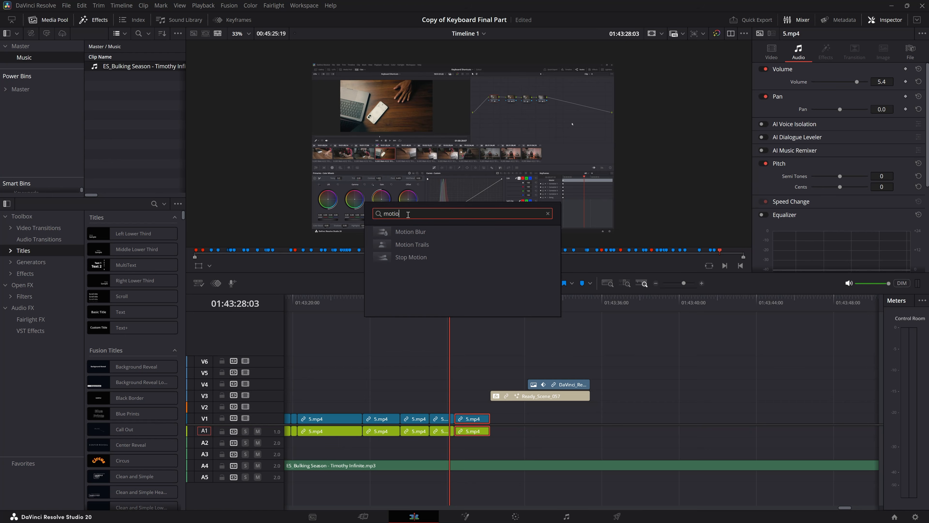
key("Return")
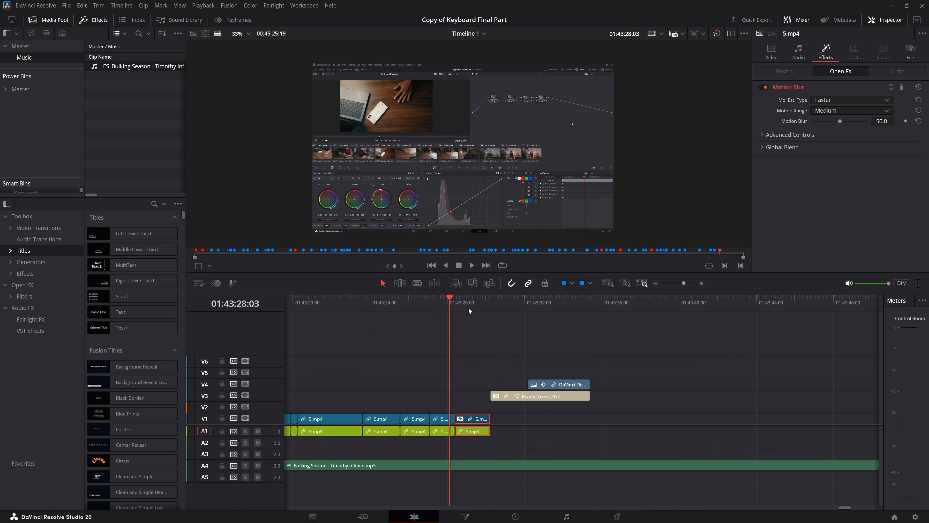
key("space")
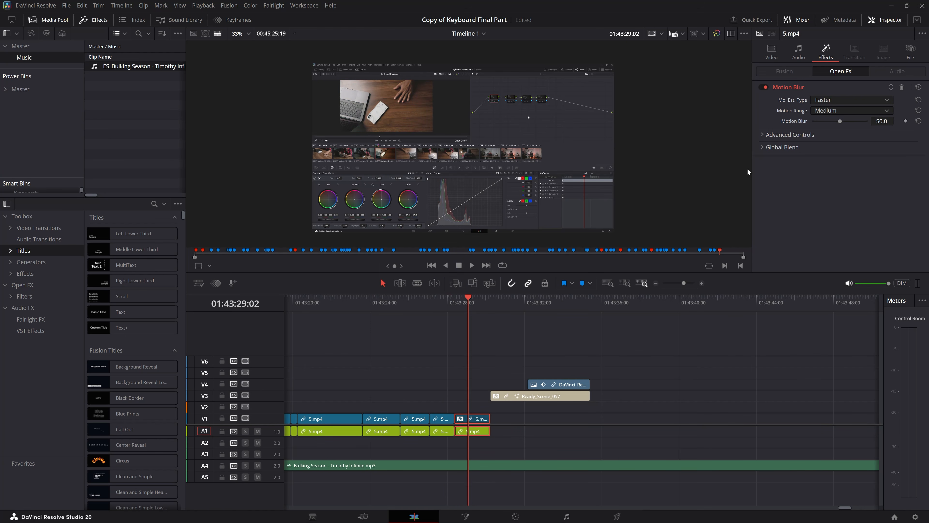
left_click(901, 87)
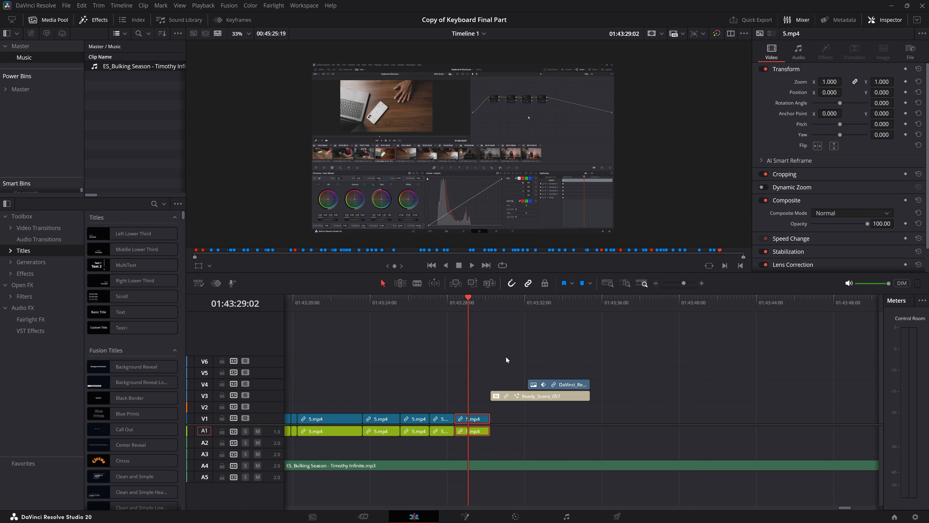
With no clip selected, apply Motion Blur to the clip under the playhead through the effect search, and undo it.
left_click(495, 339)
key("ctrl+f")
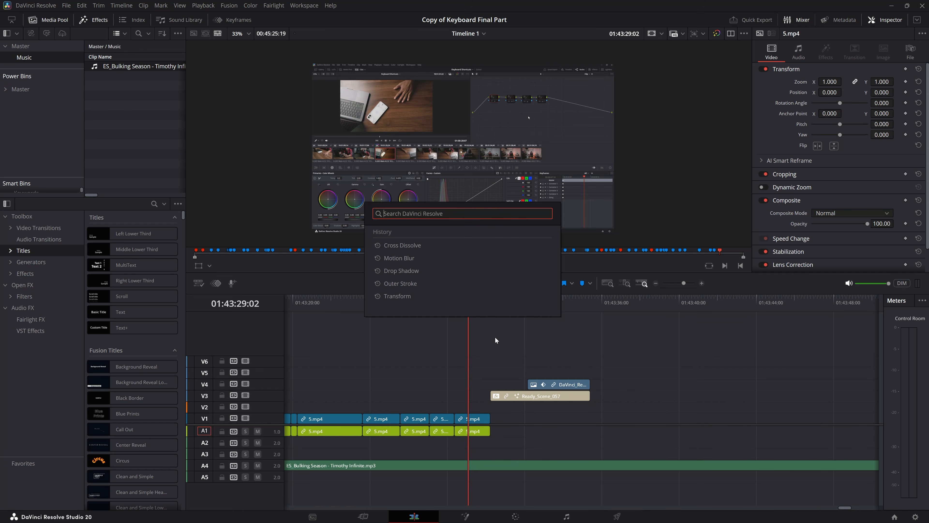
type("motion")
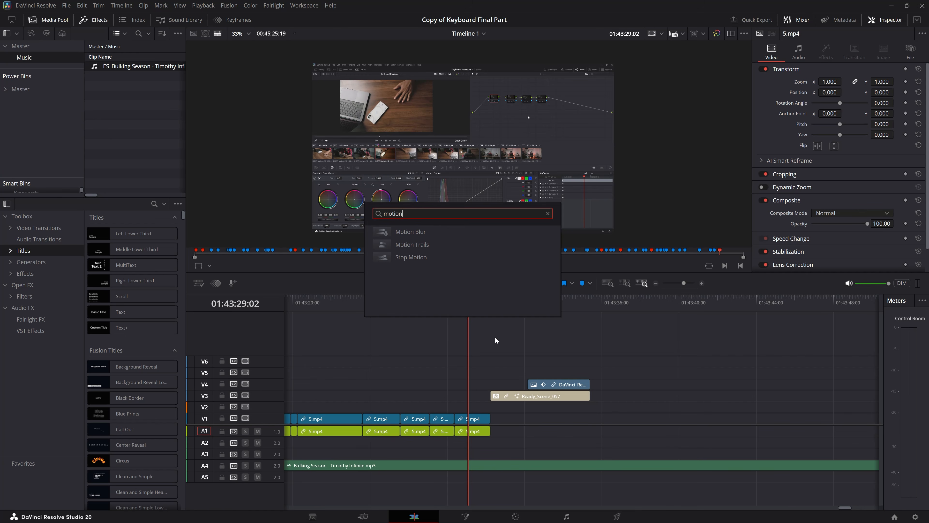
key("Down")
key("Return")
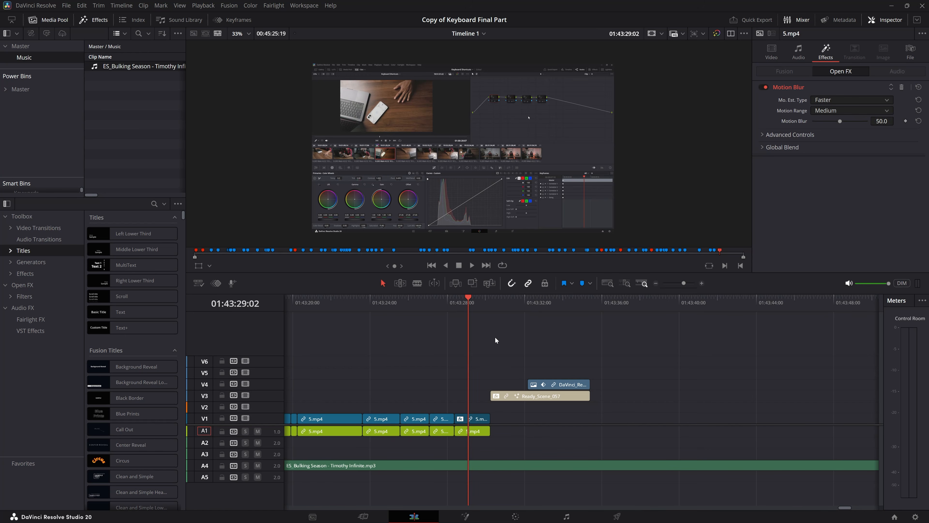
key("ctrl+s")
key("ctrl+z")
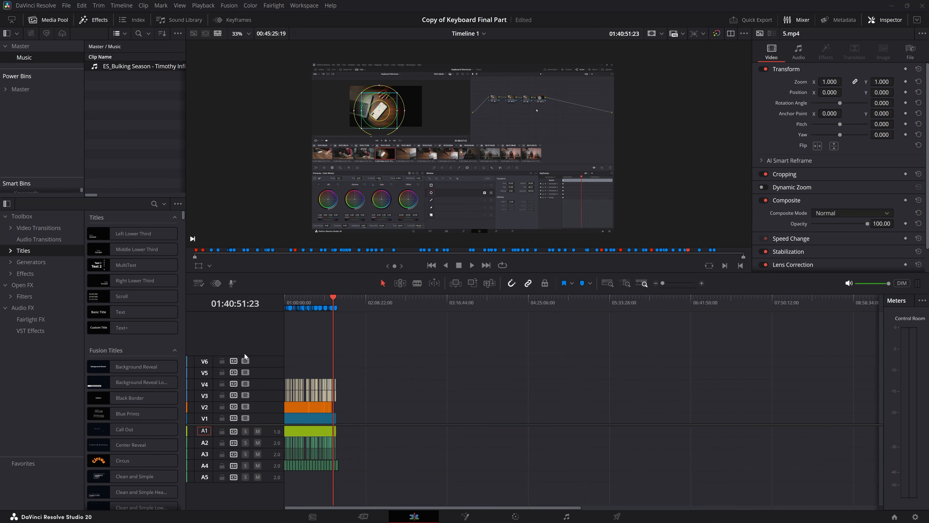
Scrub to several points of the edit, park the playhead at 01:20:34:10, and fit the whole timeline in view.
key("ctrl+equal")
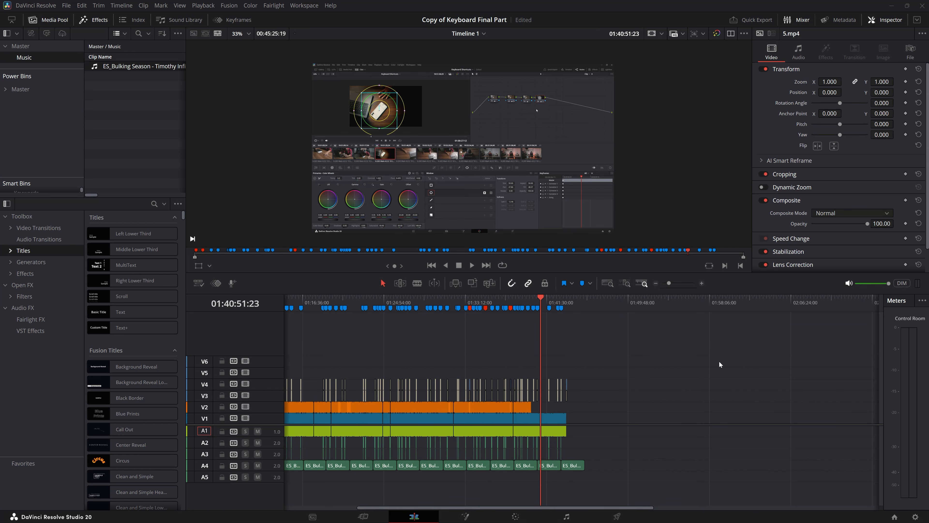
left_click(306, 298)
left_click_drag(535, 298, 561, 298)
left_click(341, 300)
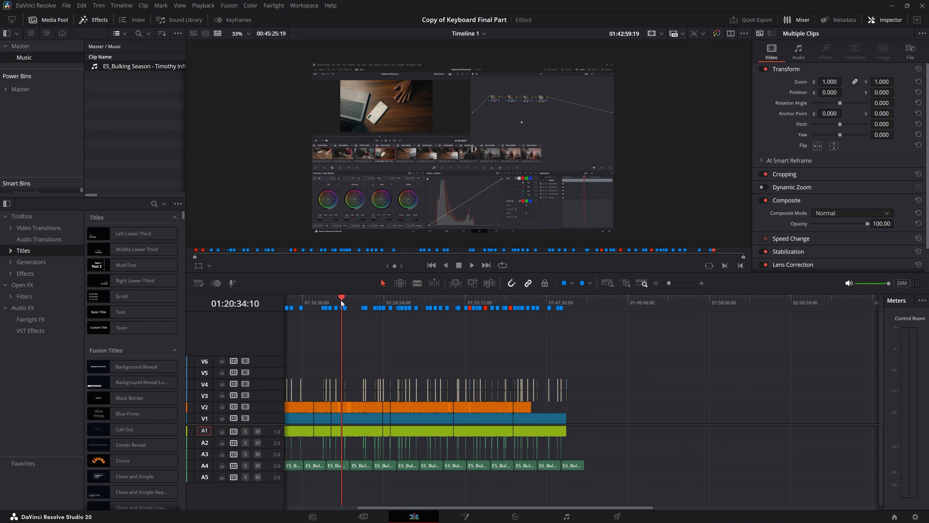
key("shift+z")
scroll(418, 389, "up", 5)
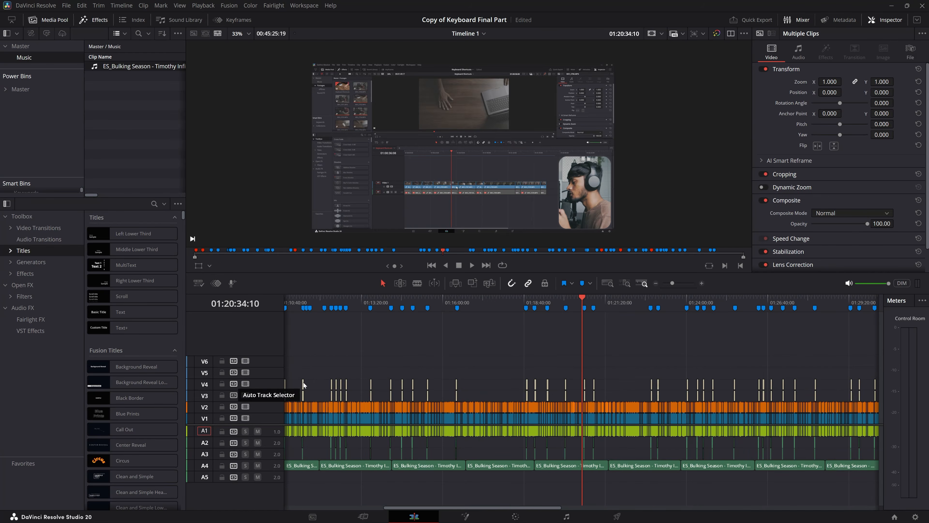
scroll(552, 375, "down", 2)
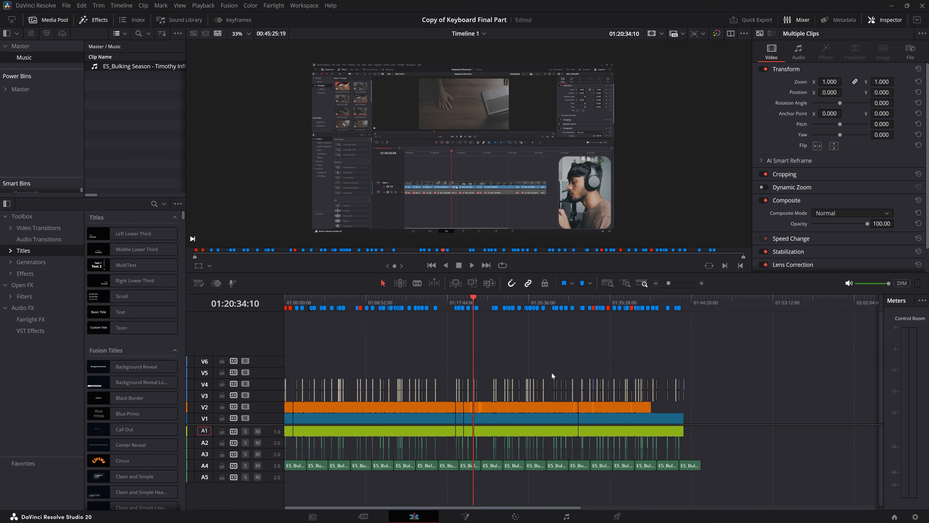
Jump and scrub the playhead through early, middle and late sections of the full timeline, finishing at 01:14:32:14.
left_click(334, 297)
left_click(480, 301)
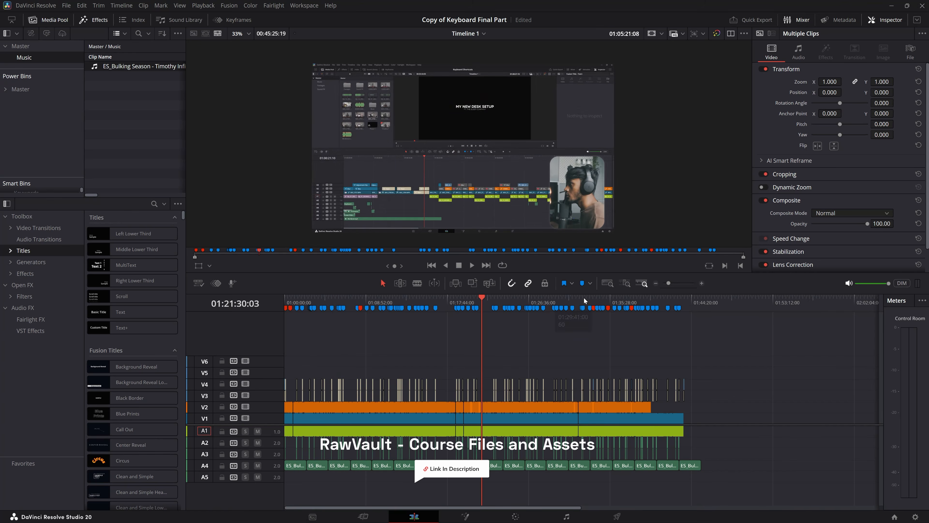
left_click(602, 297)
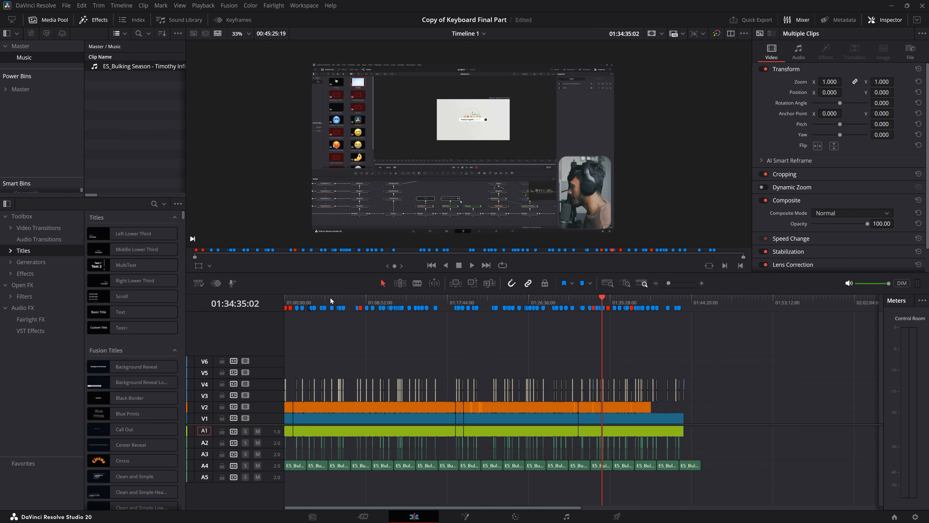
left_click(308, 300)
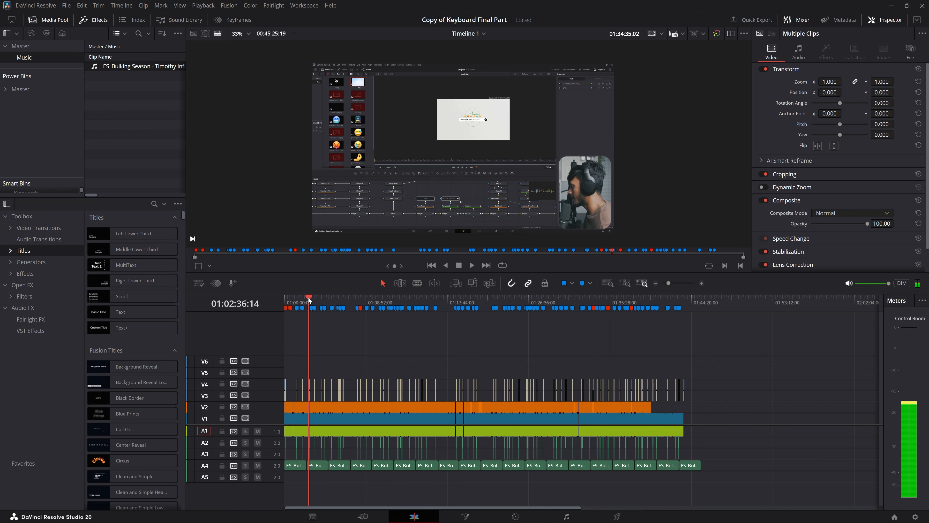
left_click_drag(308, 300, 581, 301)
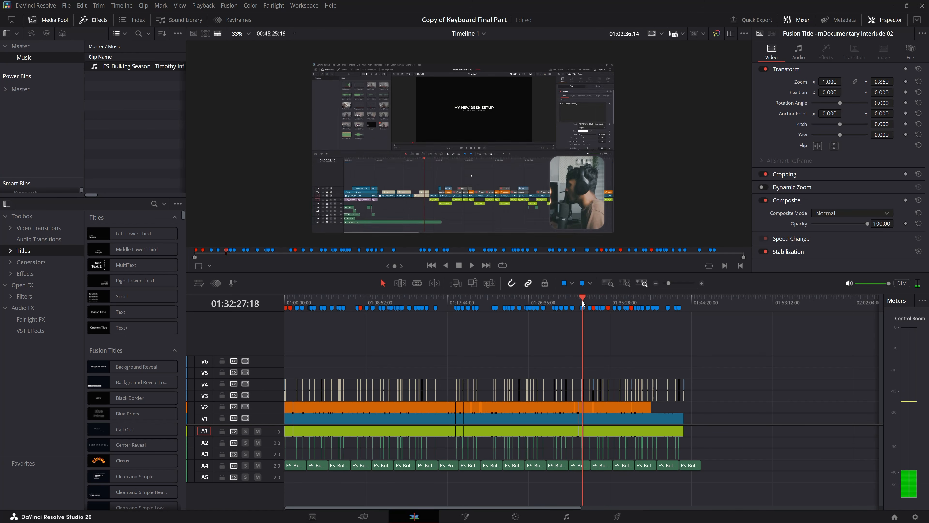
left_click(418, 300)
left_click(341, 301)
left_click_drag(311, 300, 655, 302)
left_click(417, 300)
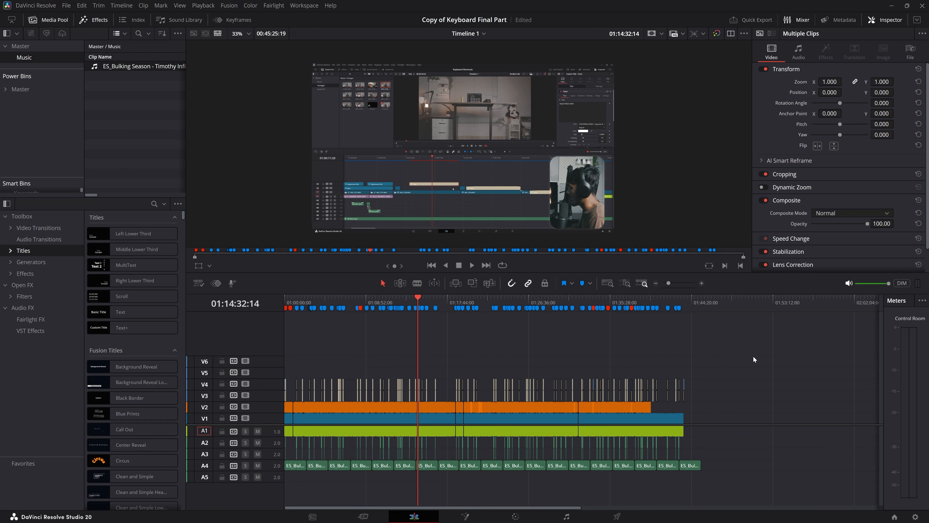
left_click(203, 5)
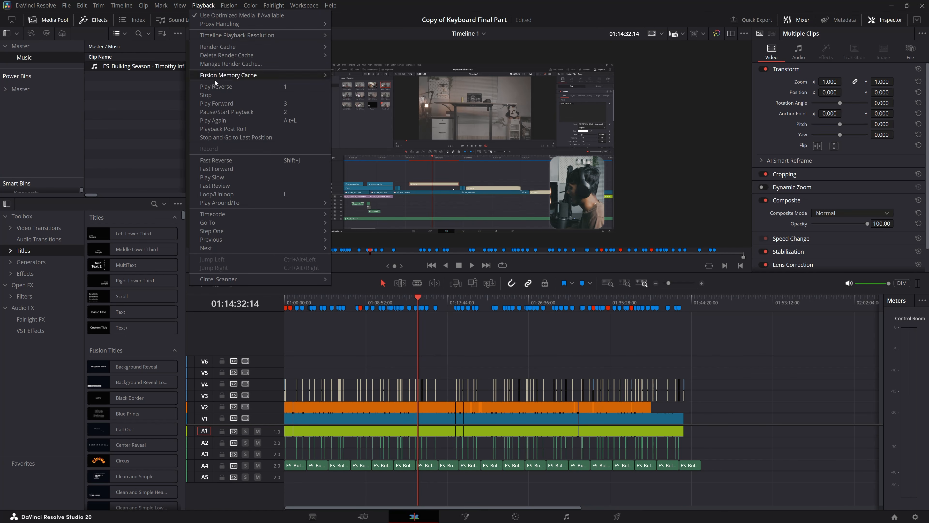
mouse_move(179, 7)
mouse_move(198, 104)
left_click(326, 103)
scroll(478, 65, "down", 1)
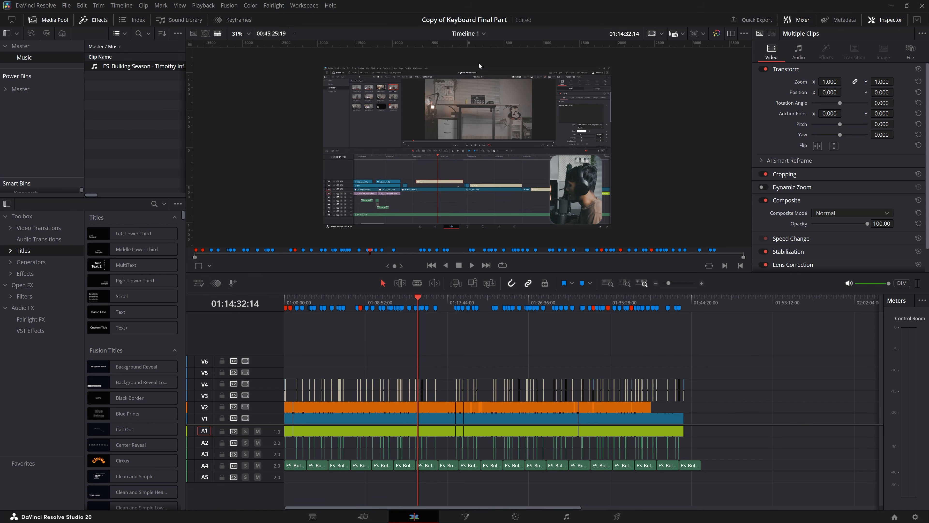
Toggle the viewer rulers off and on twice, and pull one vertical and one horizontal guide from them onto the preview.
key("ctrl+shift+r")
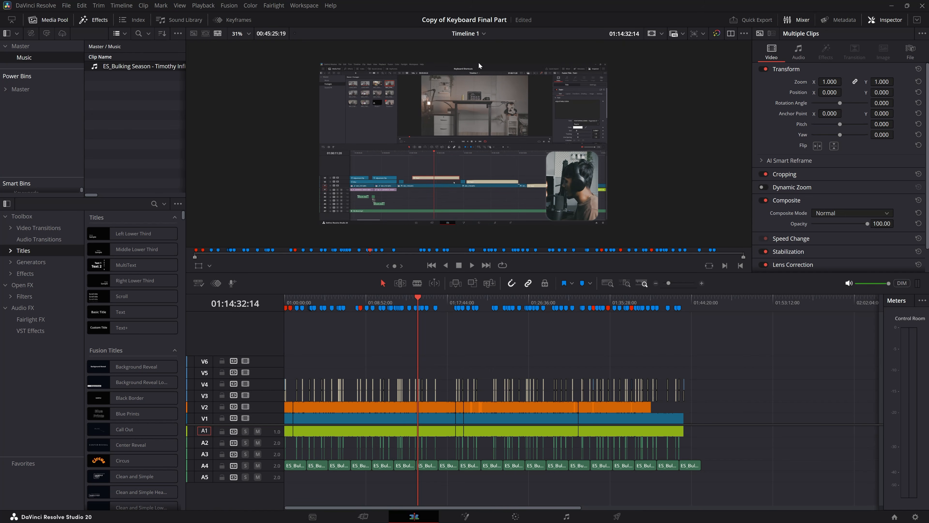
key("ctrl+shift+r")
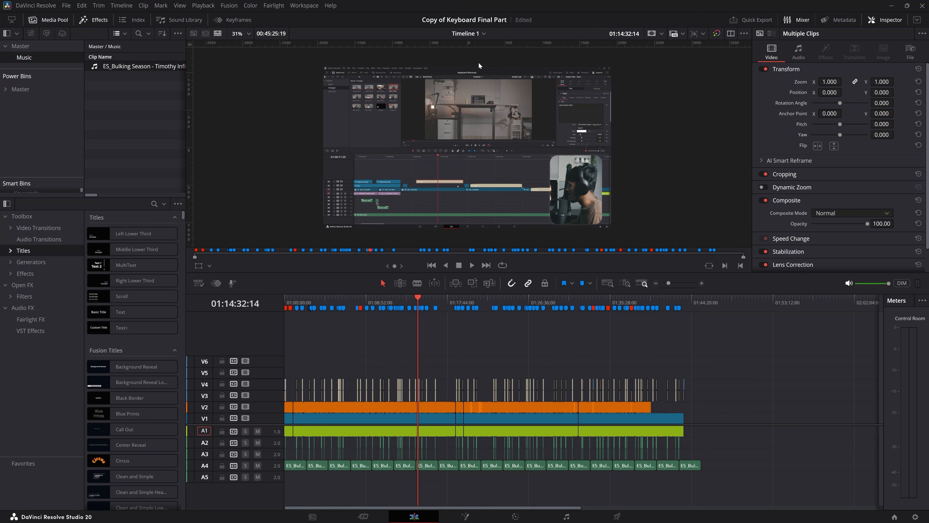
key("ctrl+shift+r")
key("ctrl+shift+r")
left_click_drag(190, 105, 402, 105)
left_click_drag(483, 44, 549, 153)
Bring up the Add Guide dialog, move it over the preview, cancel it without adding a guide, and toggle guide visibility.
key("alt+g")
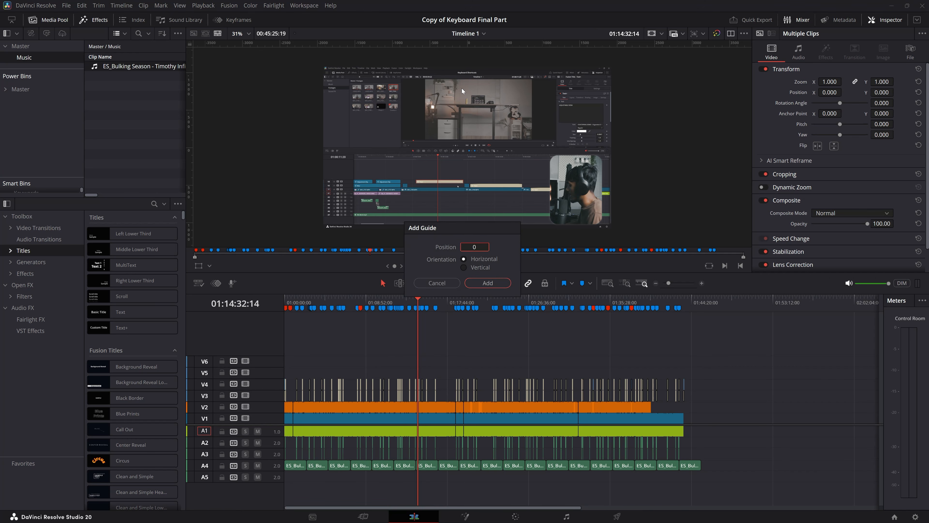
left_click_drag(508, 230, 489, 106)
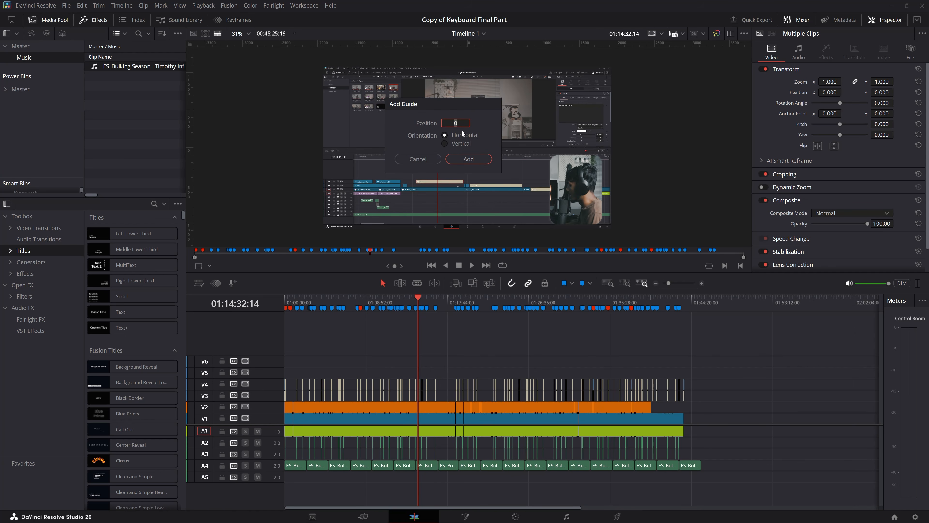
left_click(418, 159)
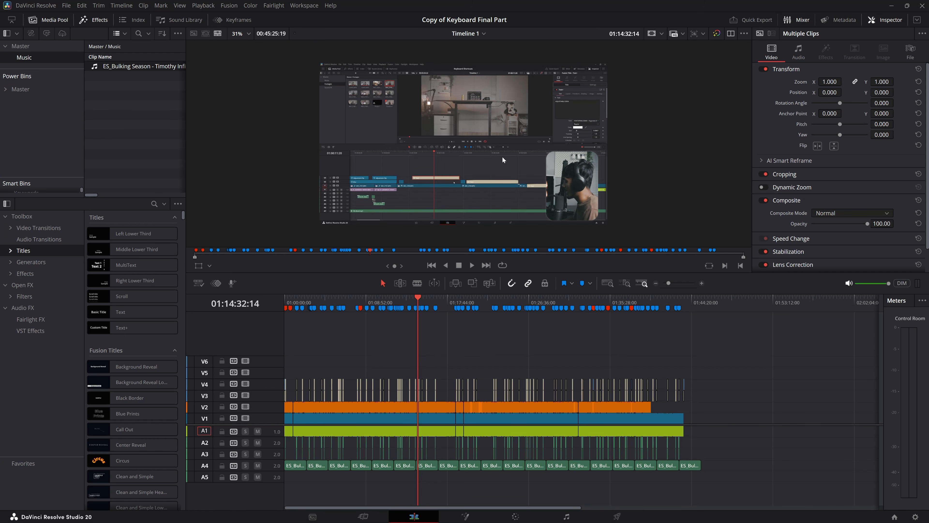
key("ctrl+semicolon")
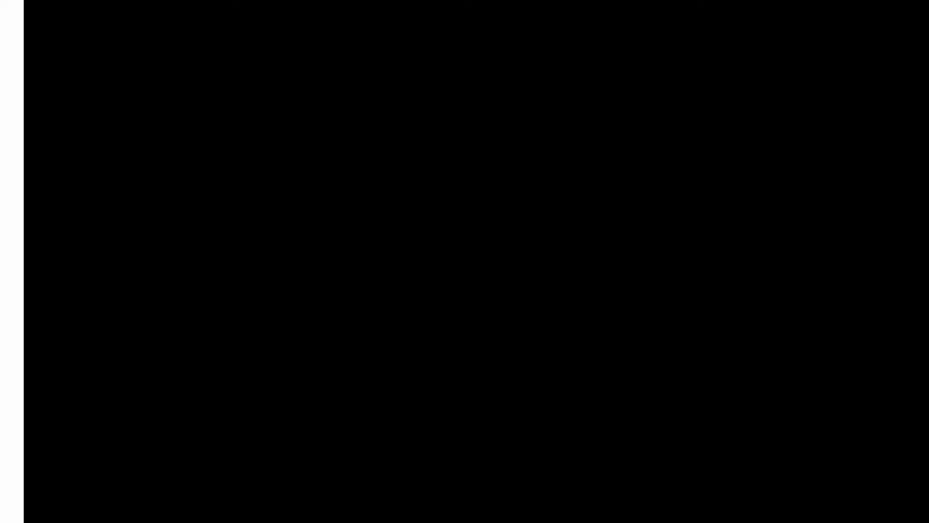